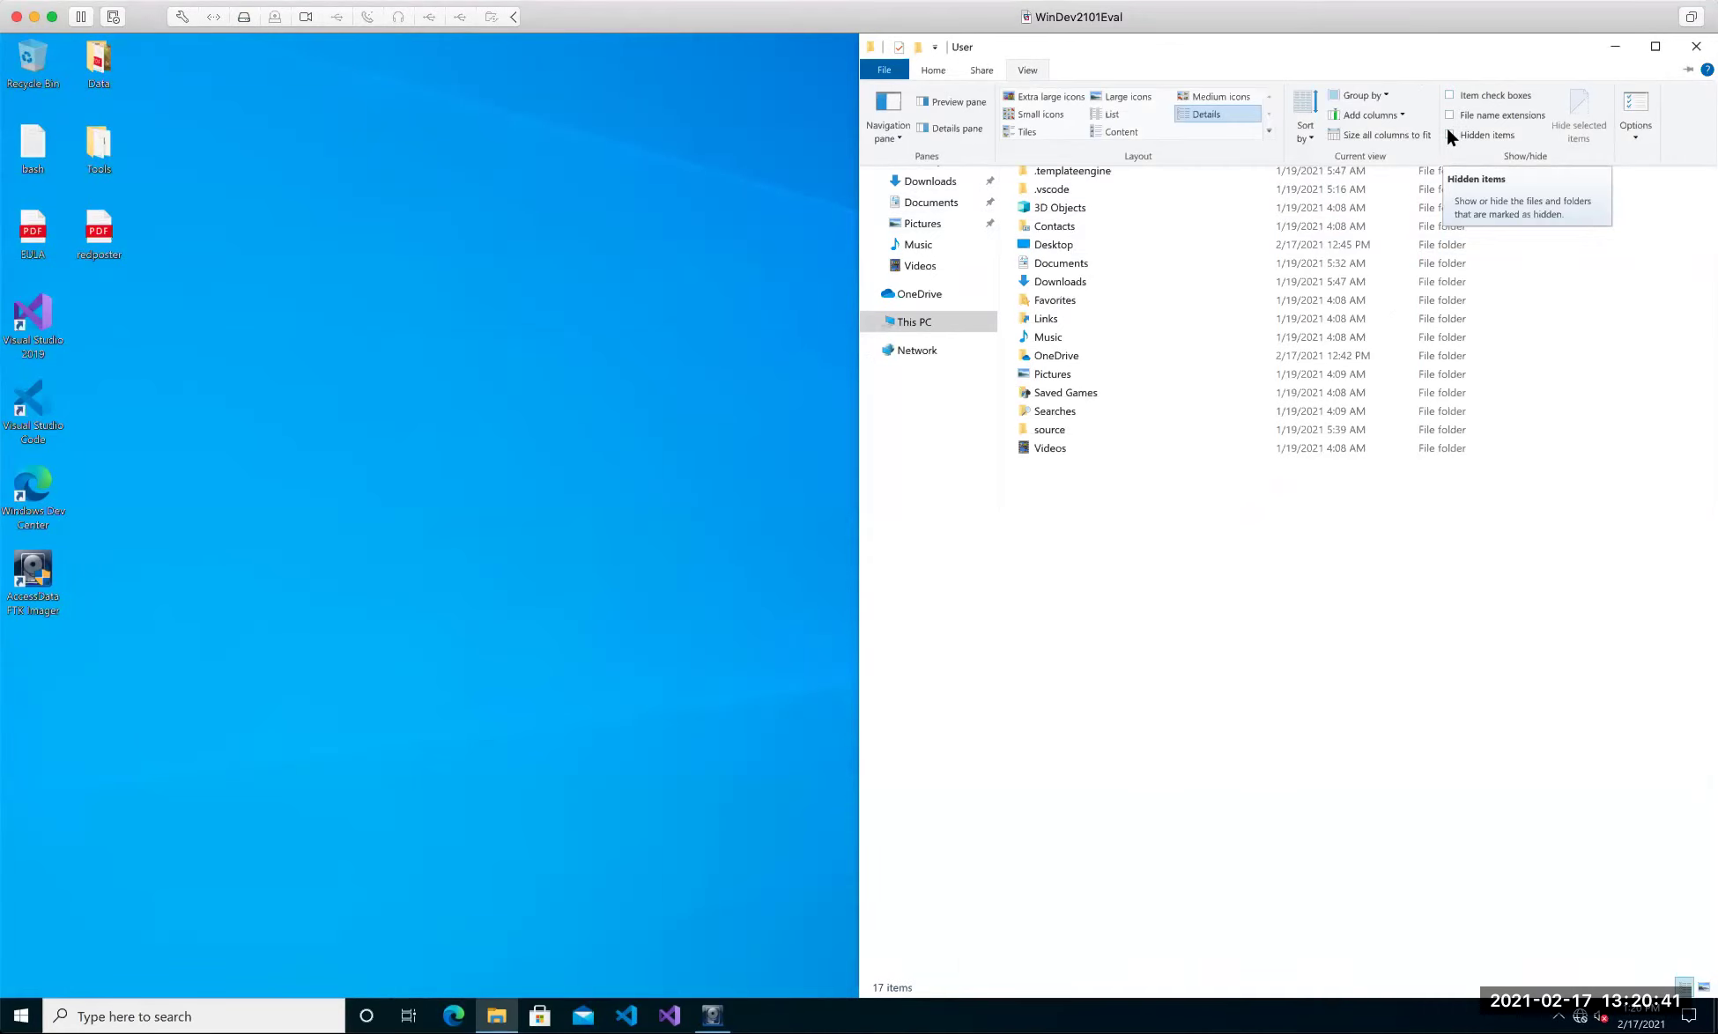
Show hidden items in the C:\Users\User folder.
{"action": "left_click", "coordinate": [1448, 133]}
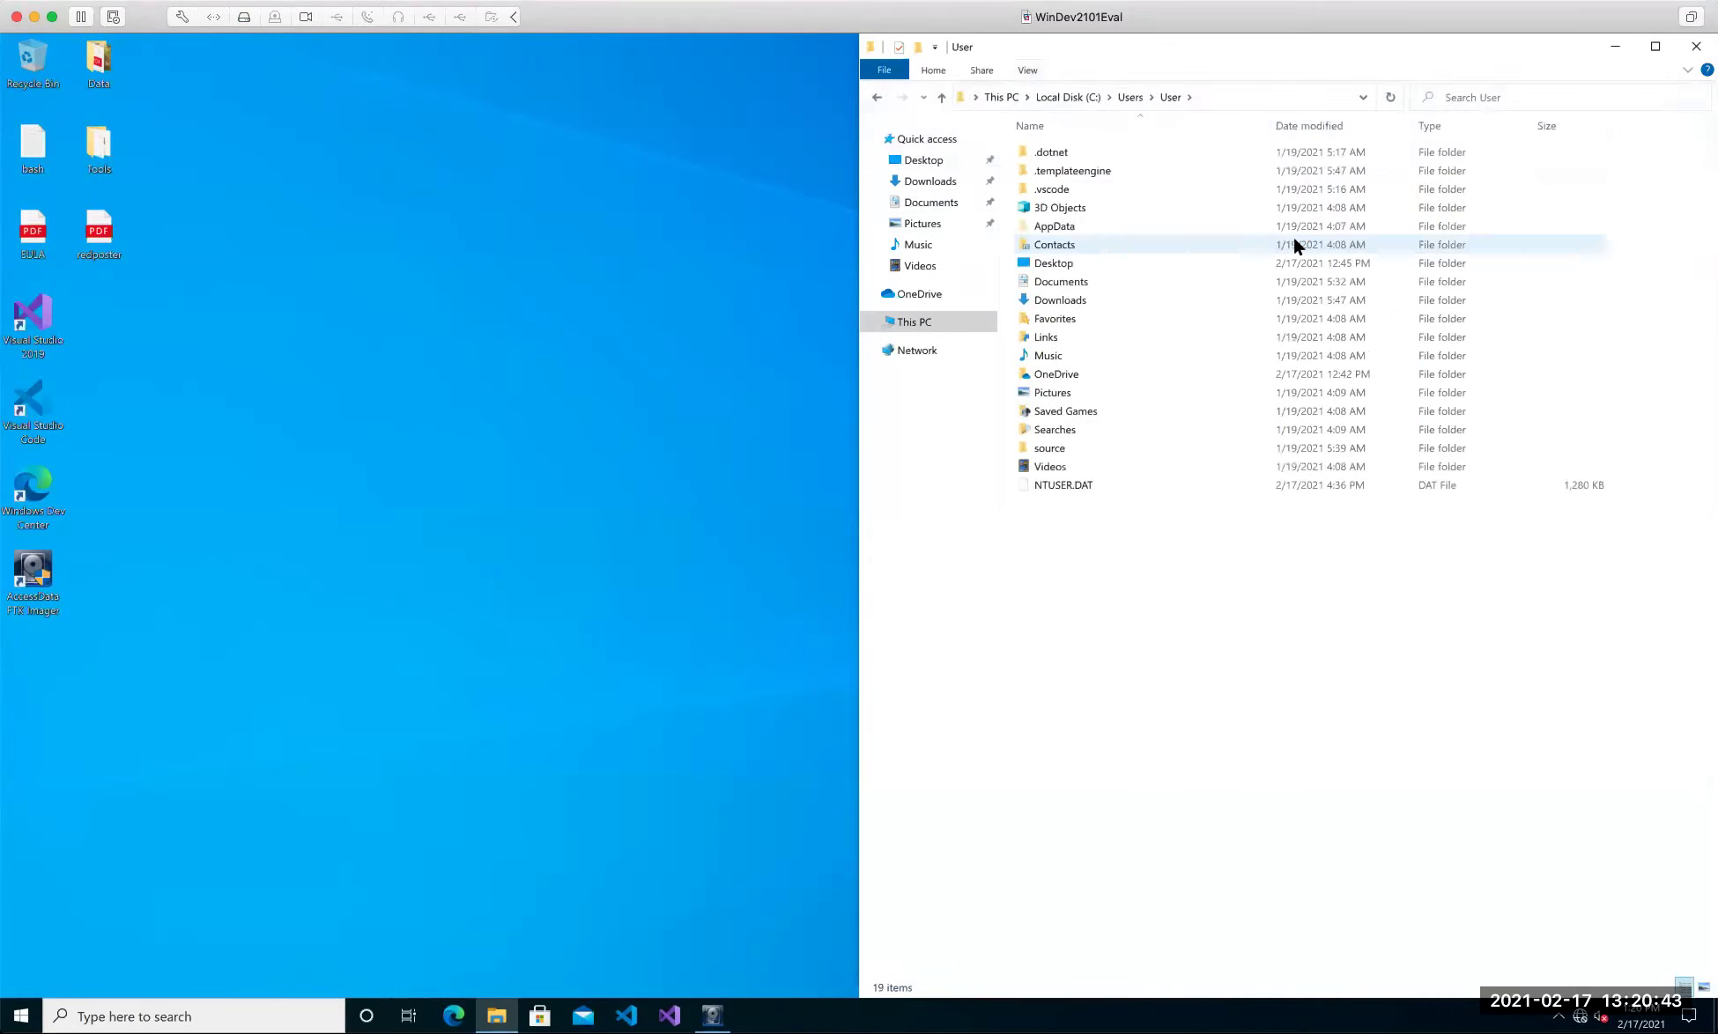
{"action": "left_click", "coordinate": [1029, 71]}
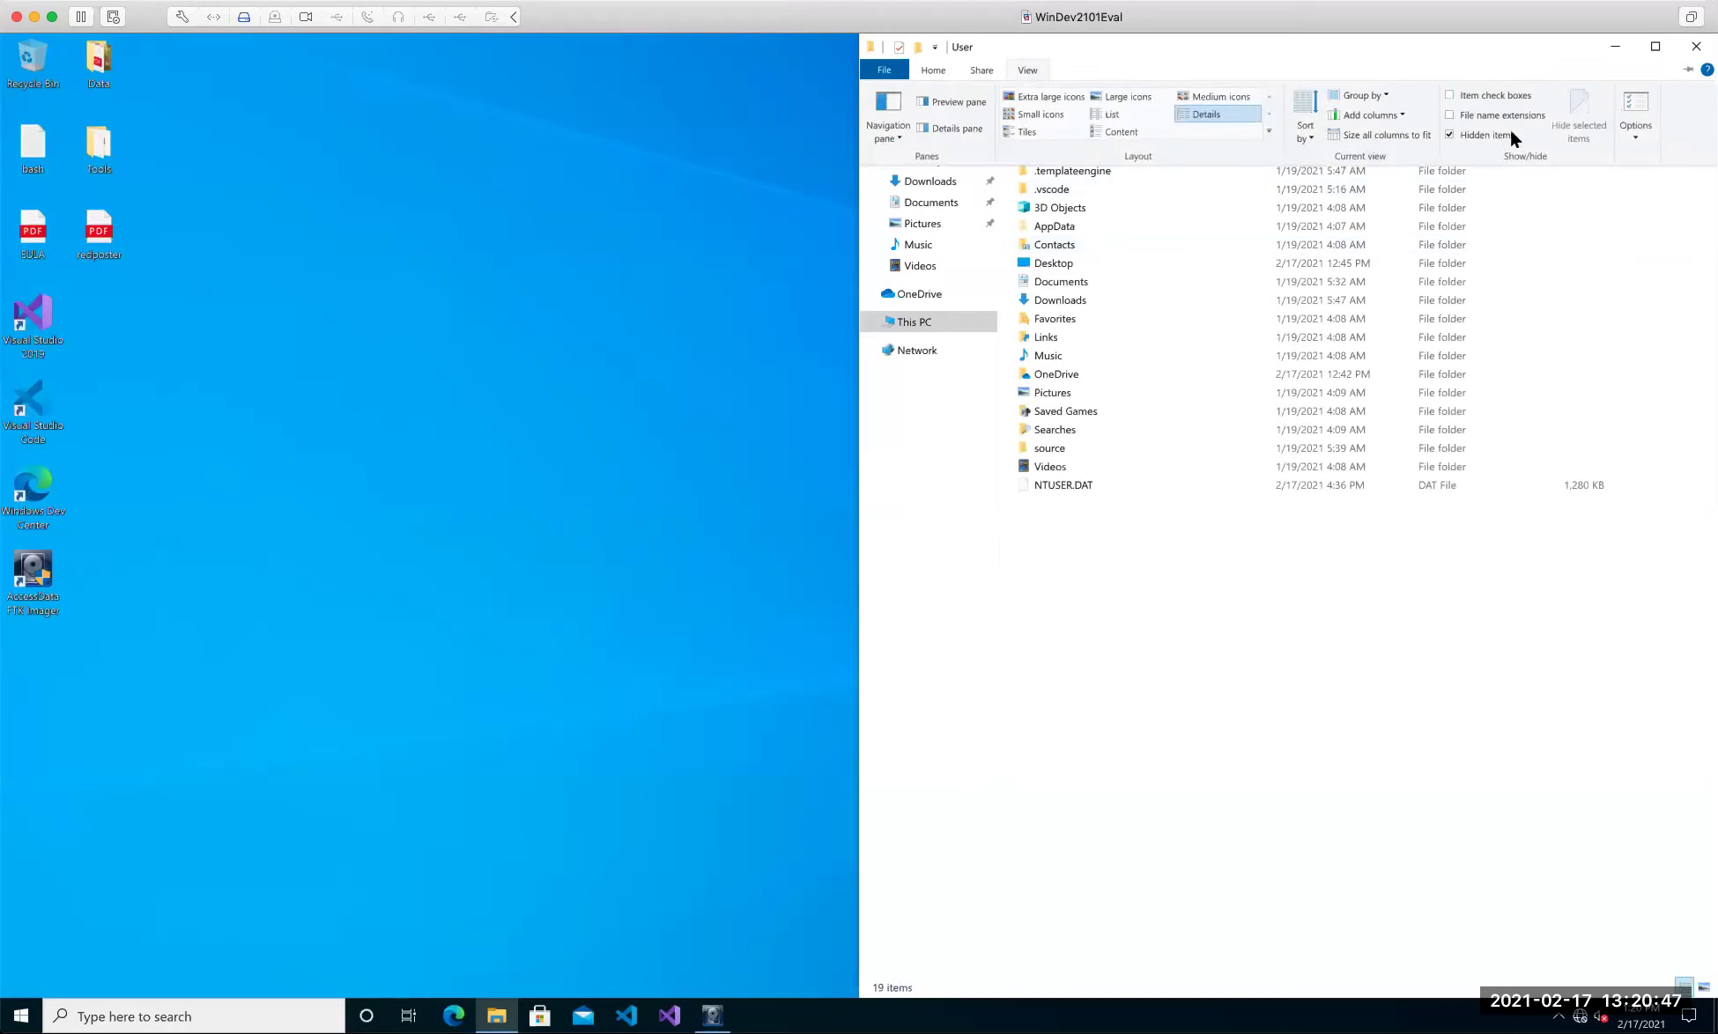
{"action": "left_click", "coordinate": [1216, 608]}
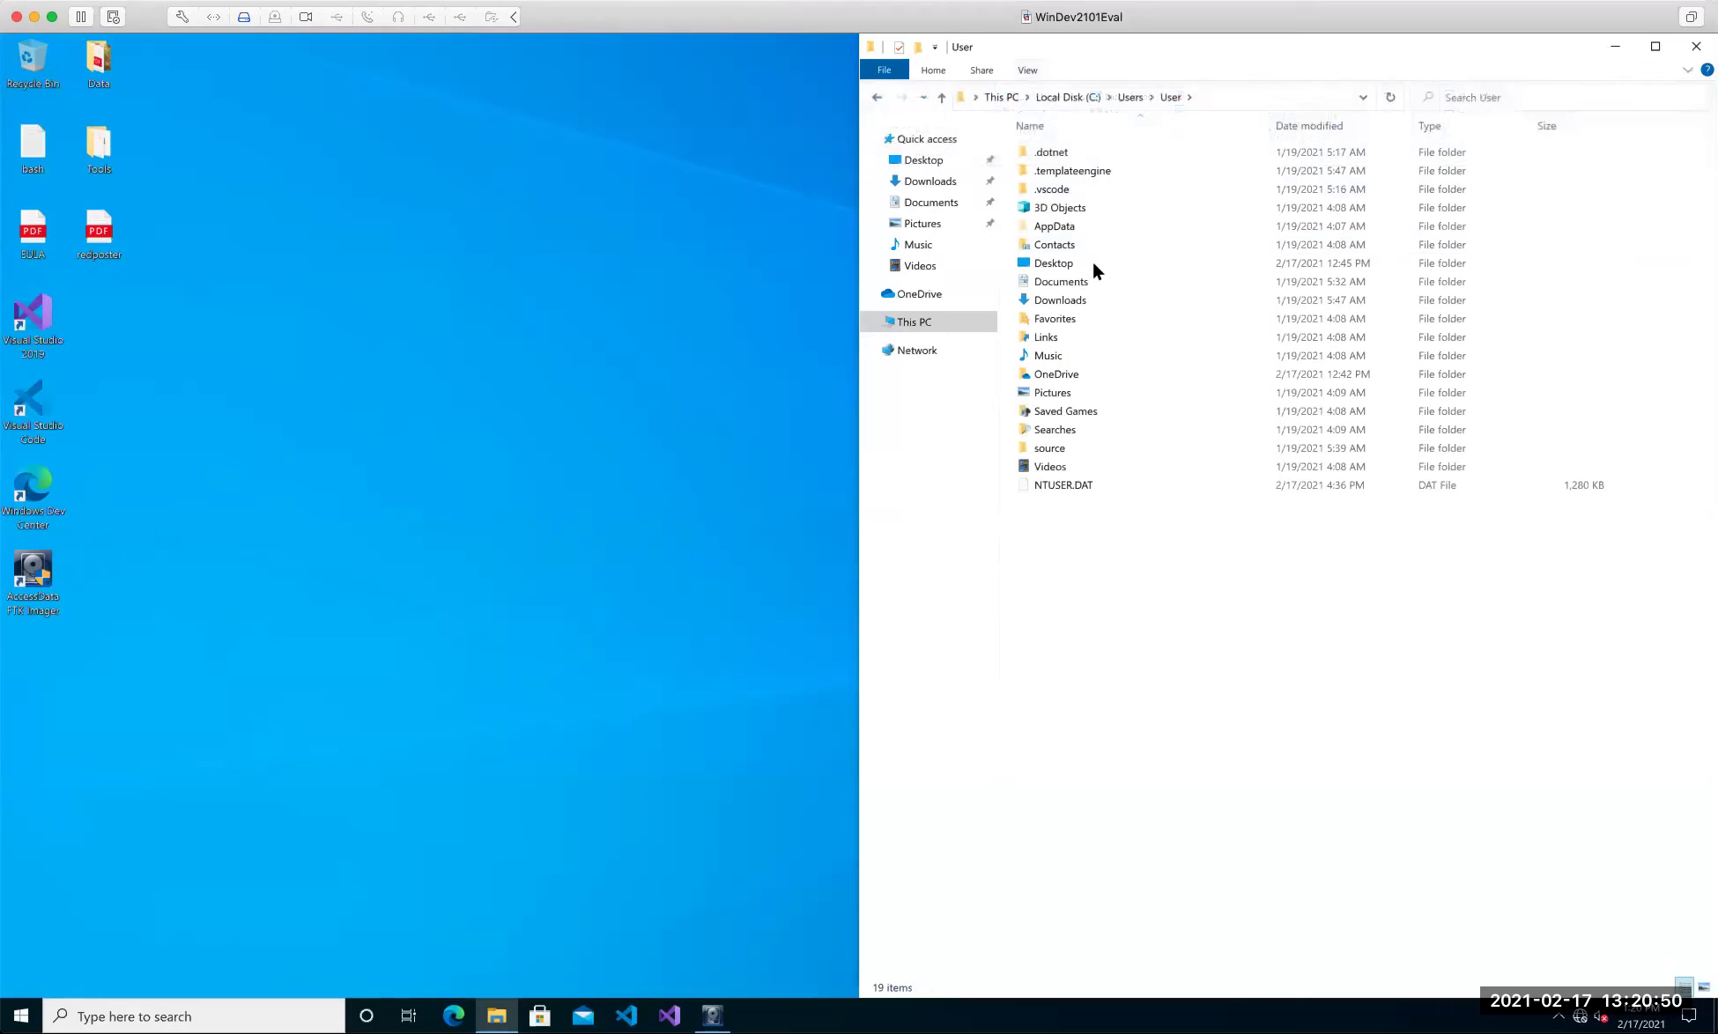
Browse from the User folder to AppData\Roaming\Microsoft\Windows\Recent Items.
{"action": "double_click", "coordinate": [1057, 226]}
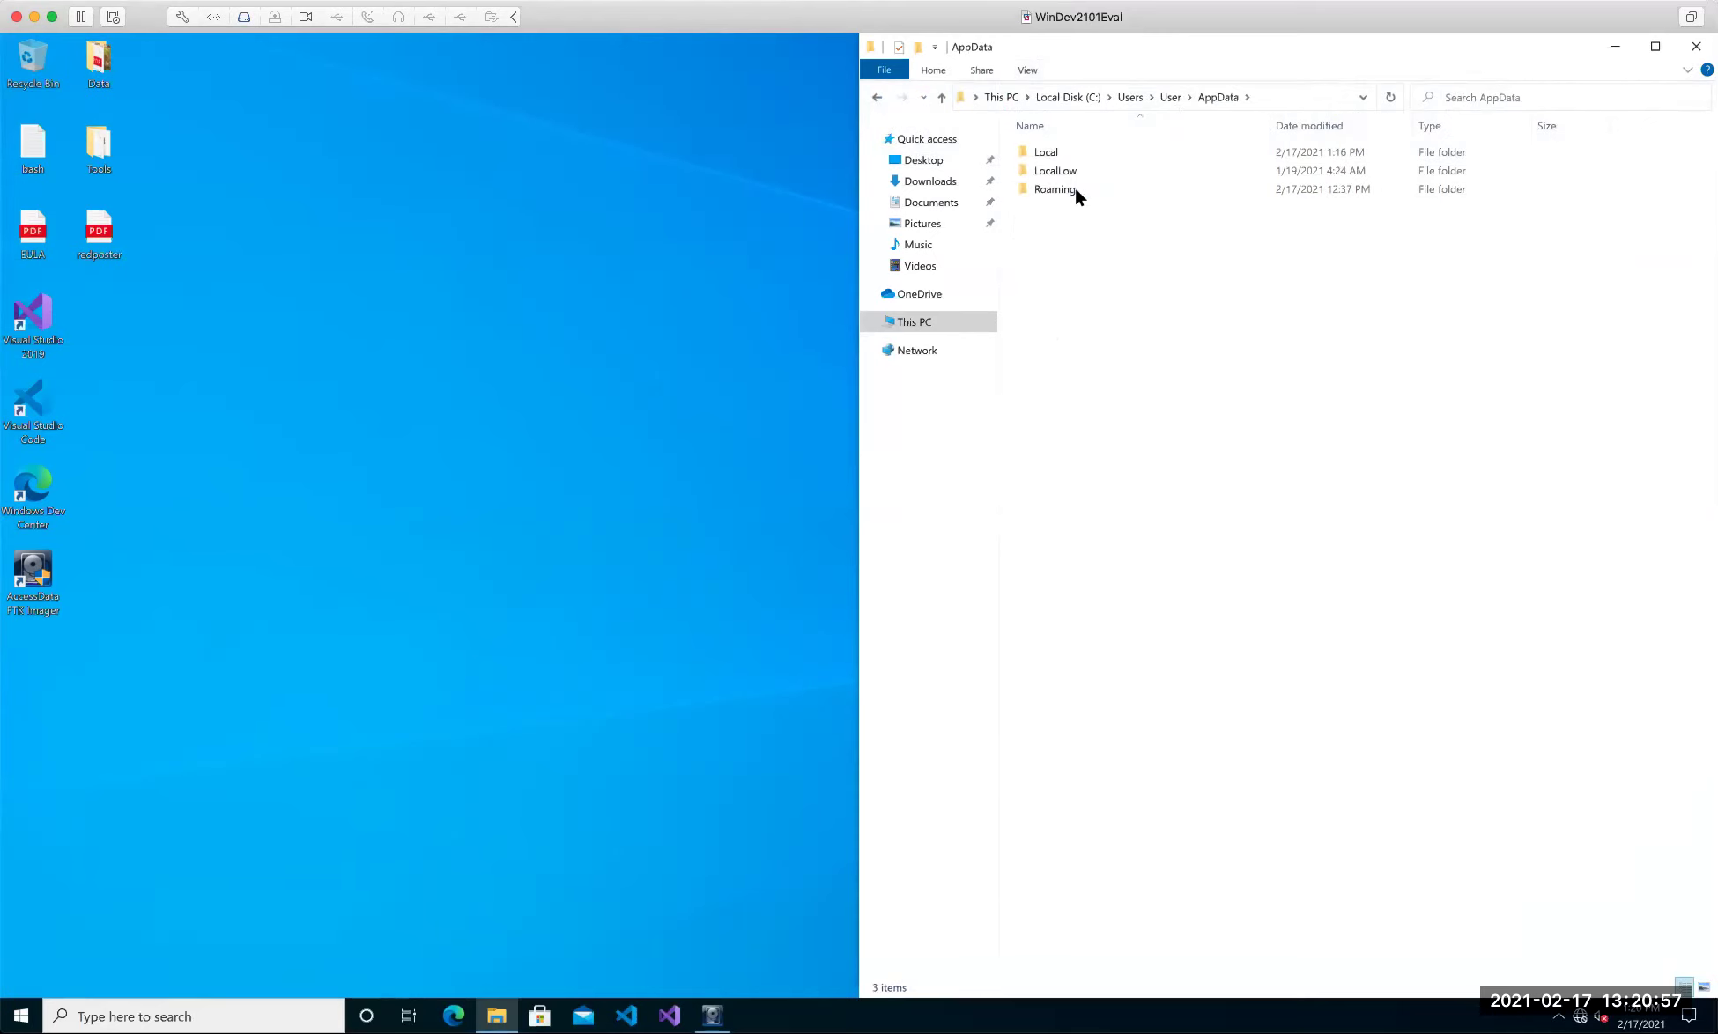
{"action": "double_click", "coordinate": [1075, 190]}
{"action": "double_click", "coordinate": [1080, 206]}
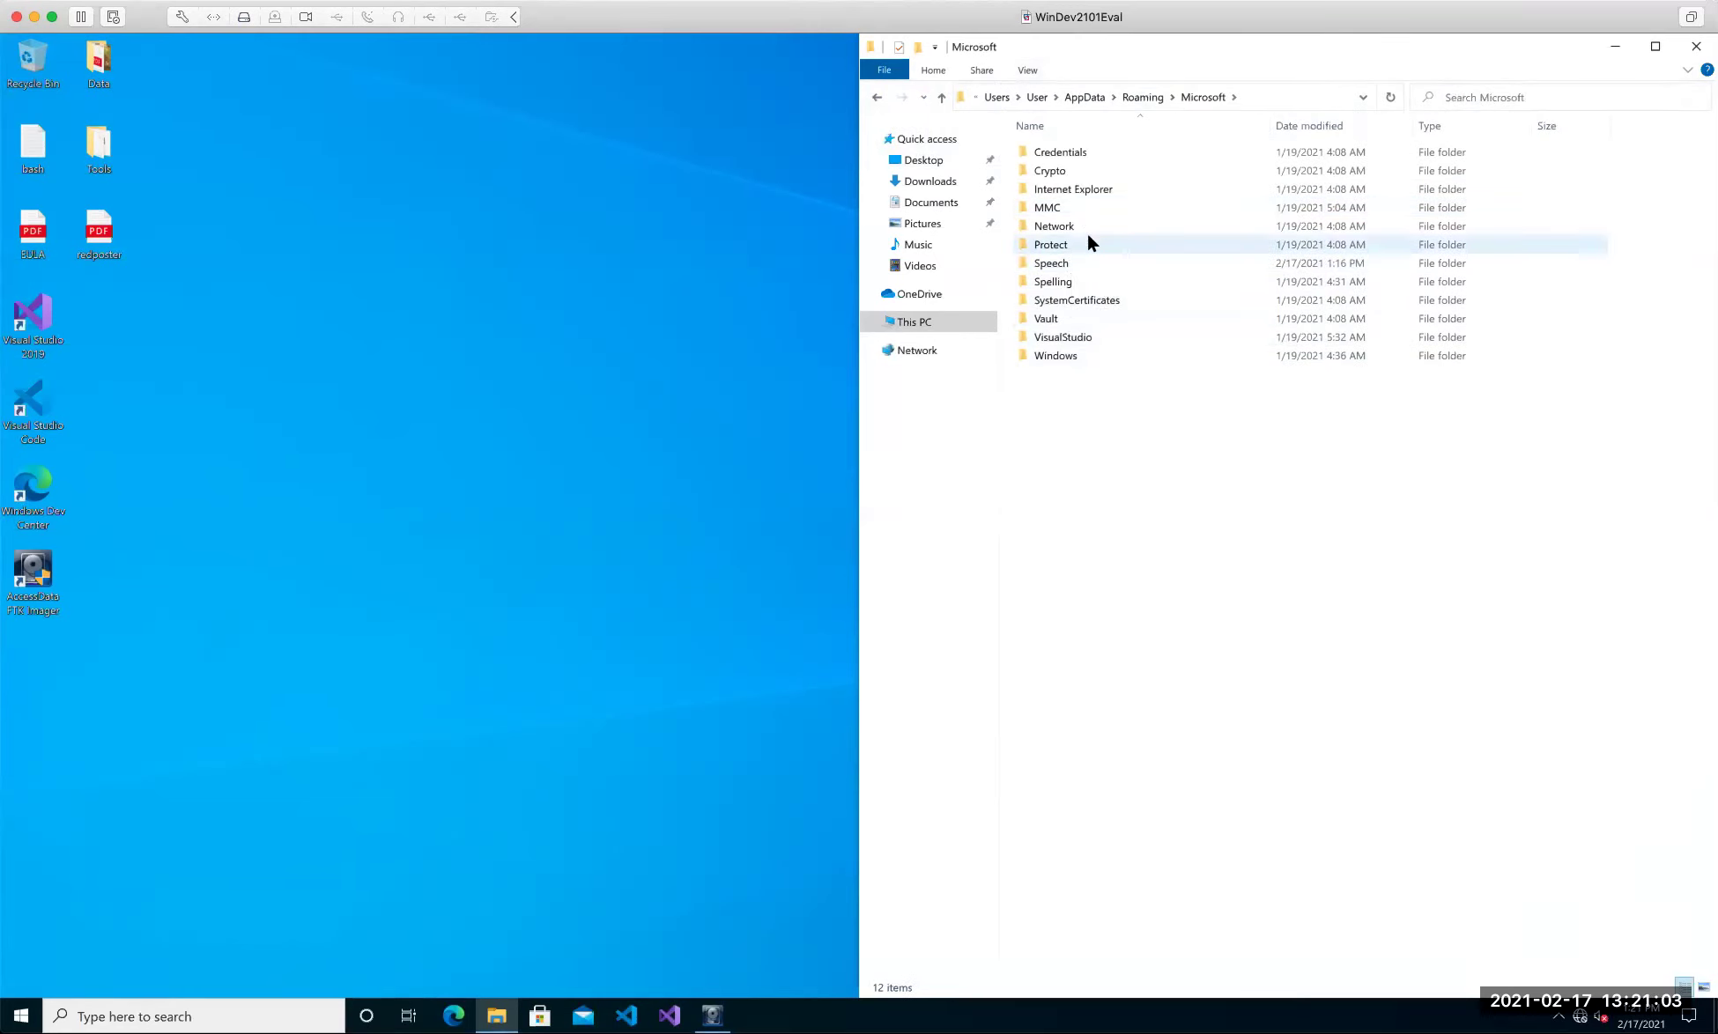
{"action": "left_click", "coordinate": [1261, 98]}
{"action": "left_click", "coordinate": [1262, 102]}
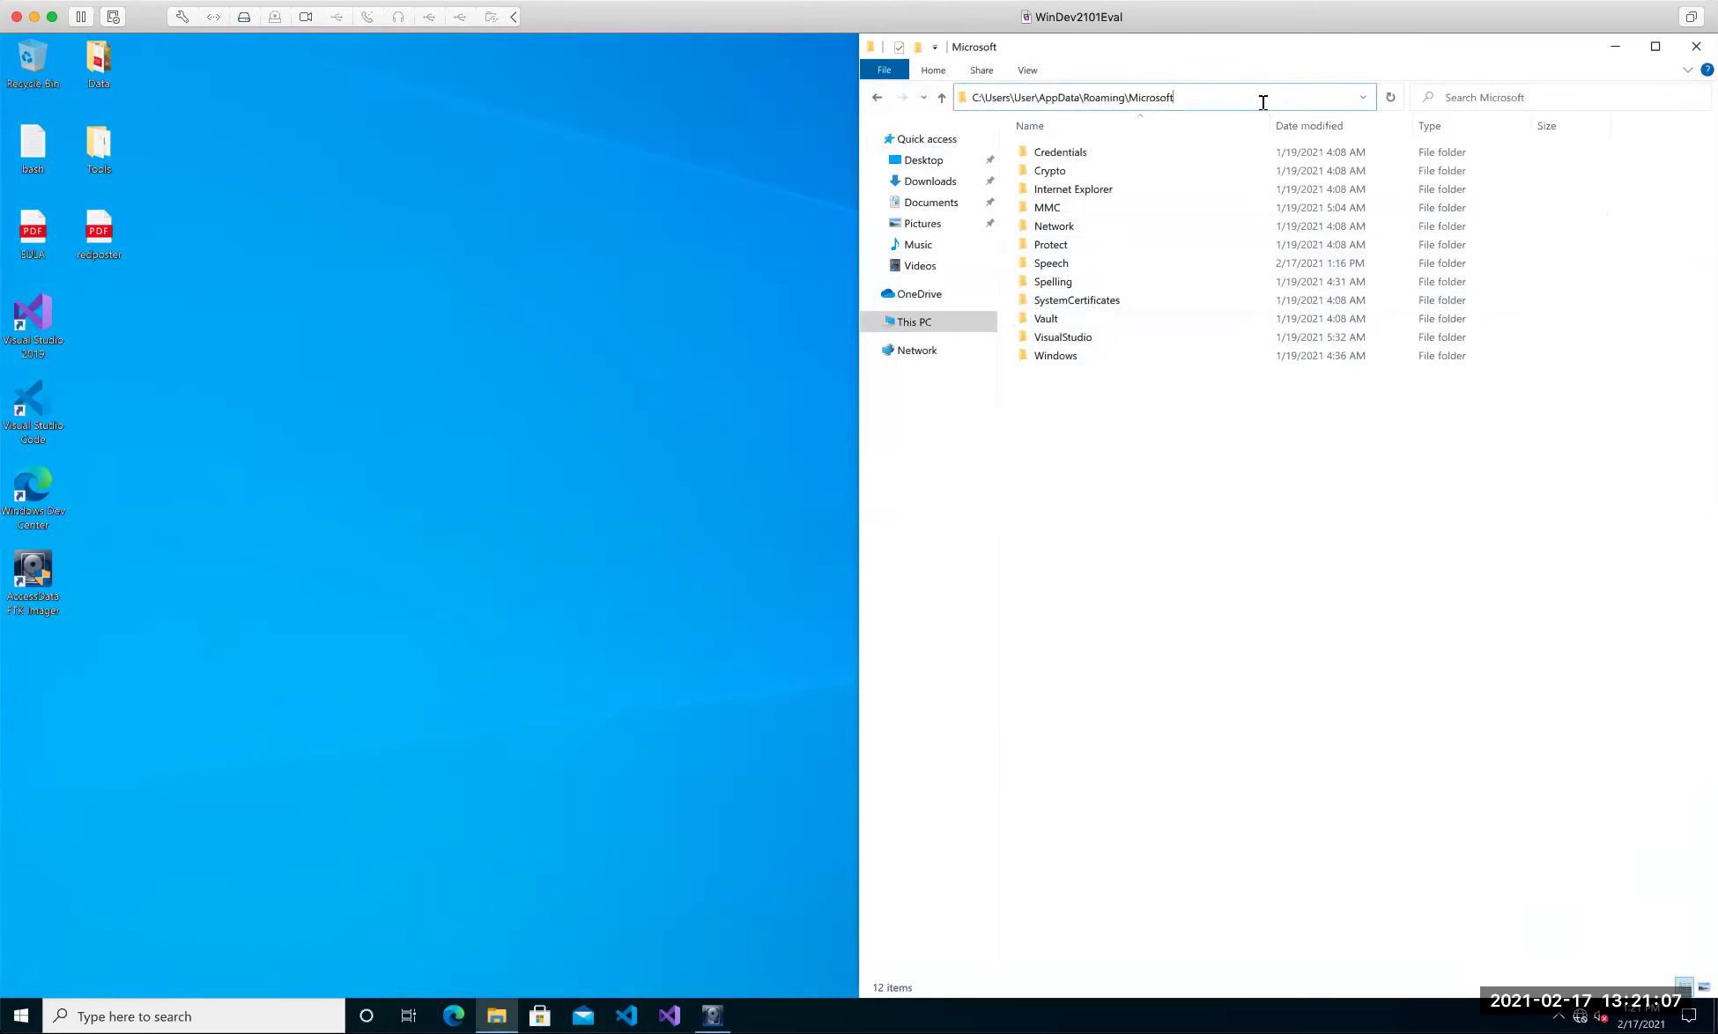
{"action": "double_click", "coordinate": [1086, 356]}
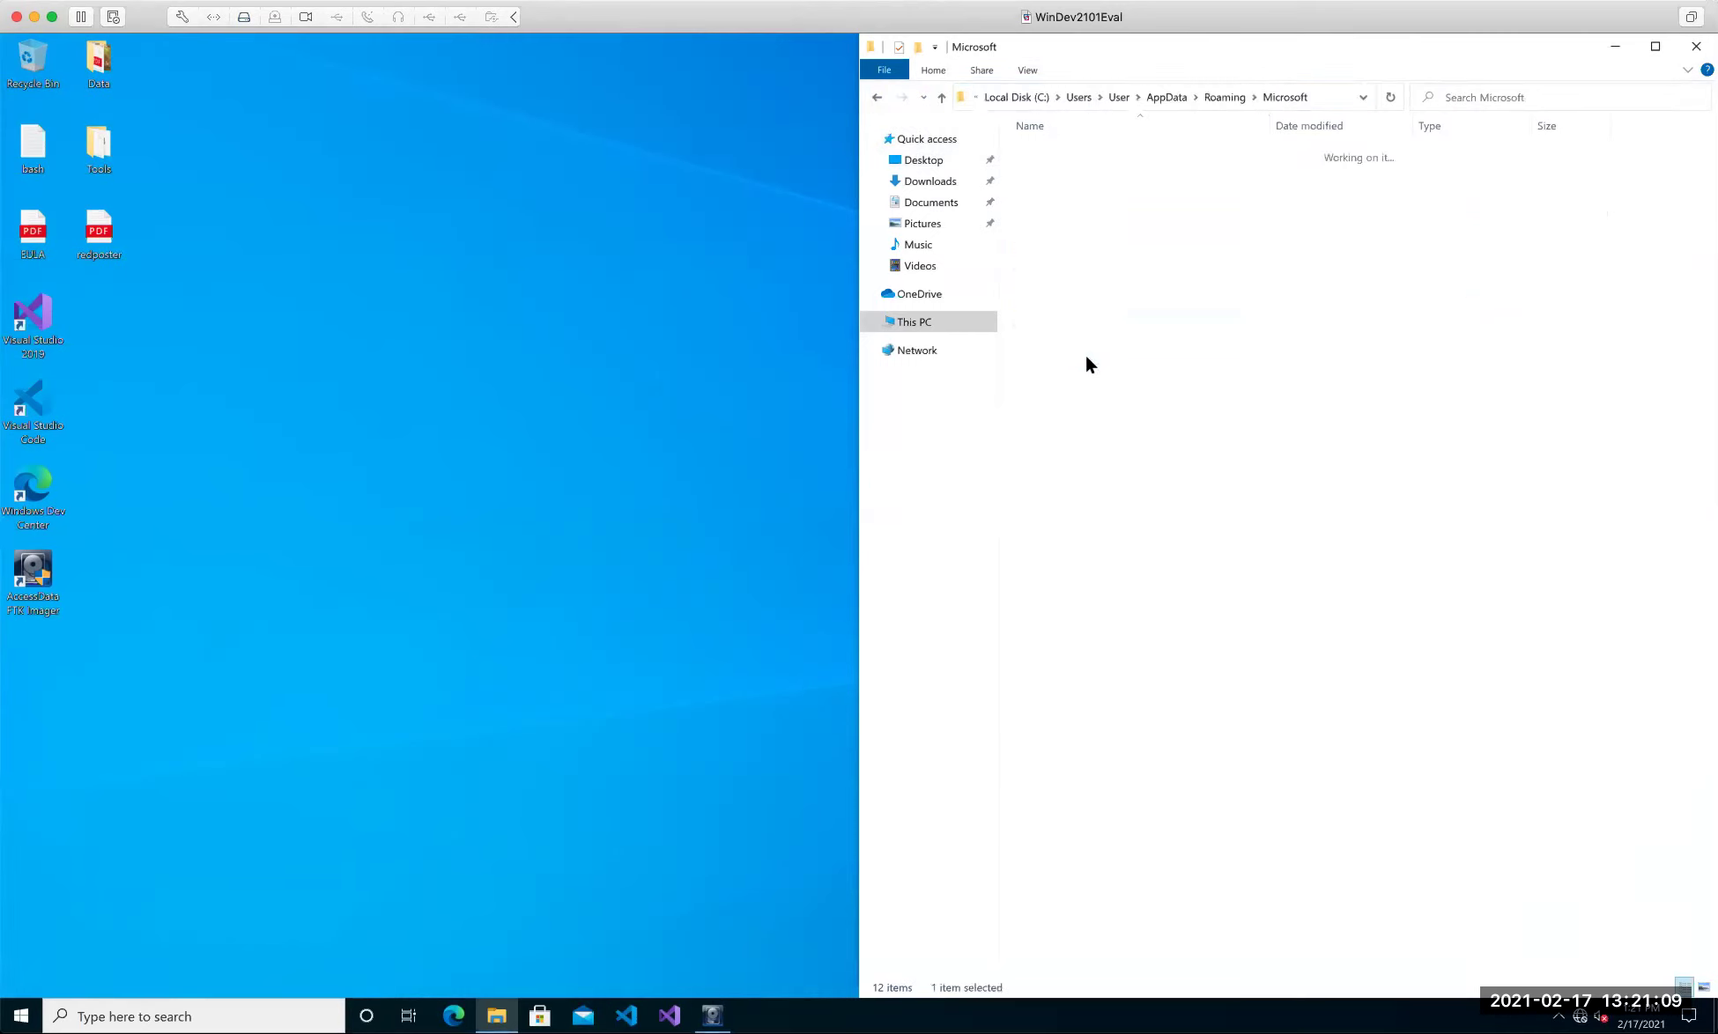
{"action": "double_click", "coordinate": [1095, 262]}
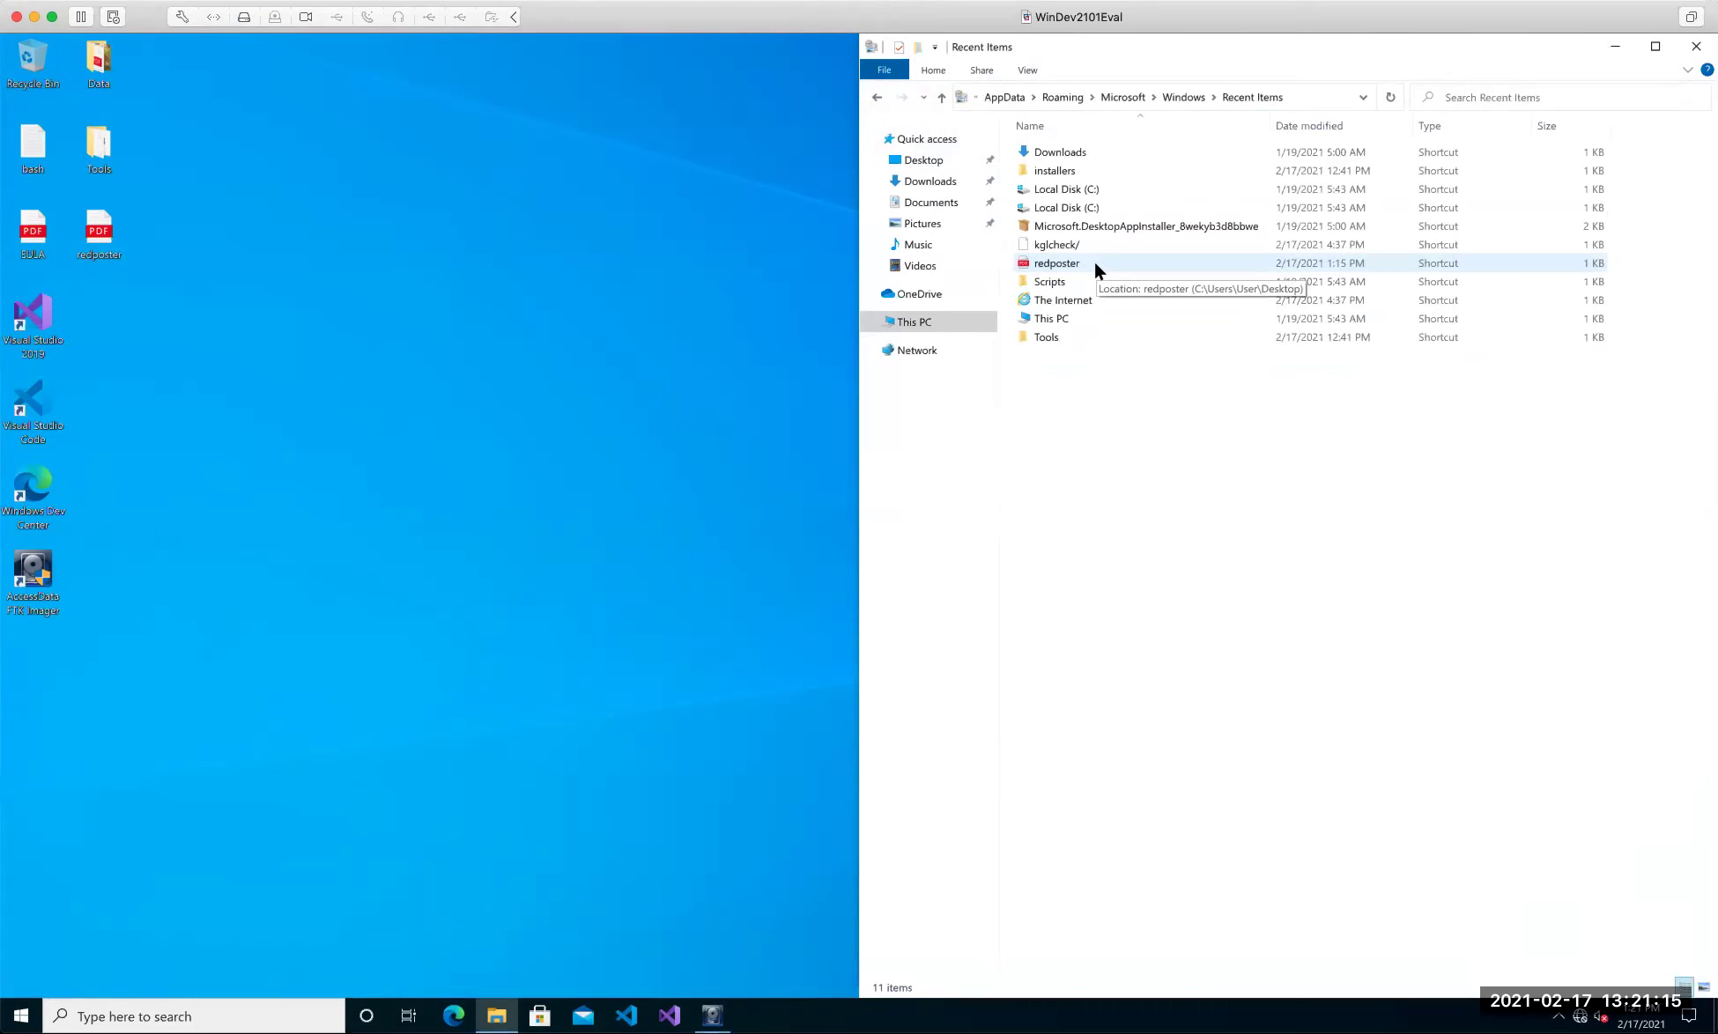
{"action": "left_click_drag", "start_coordinate": [1108, 365], "coordinate": [1069, 162]}
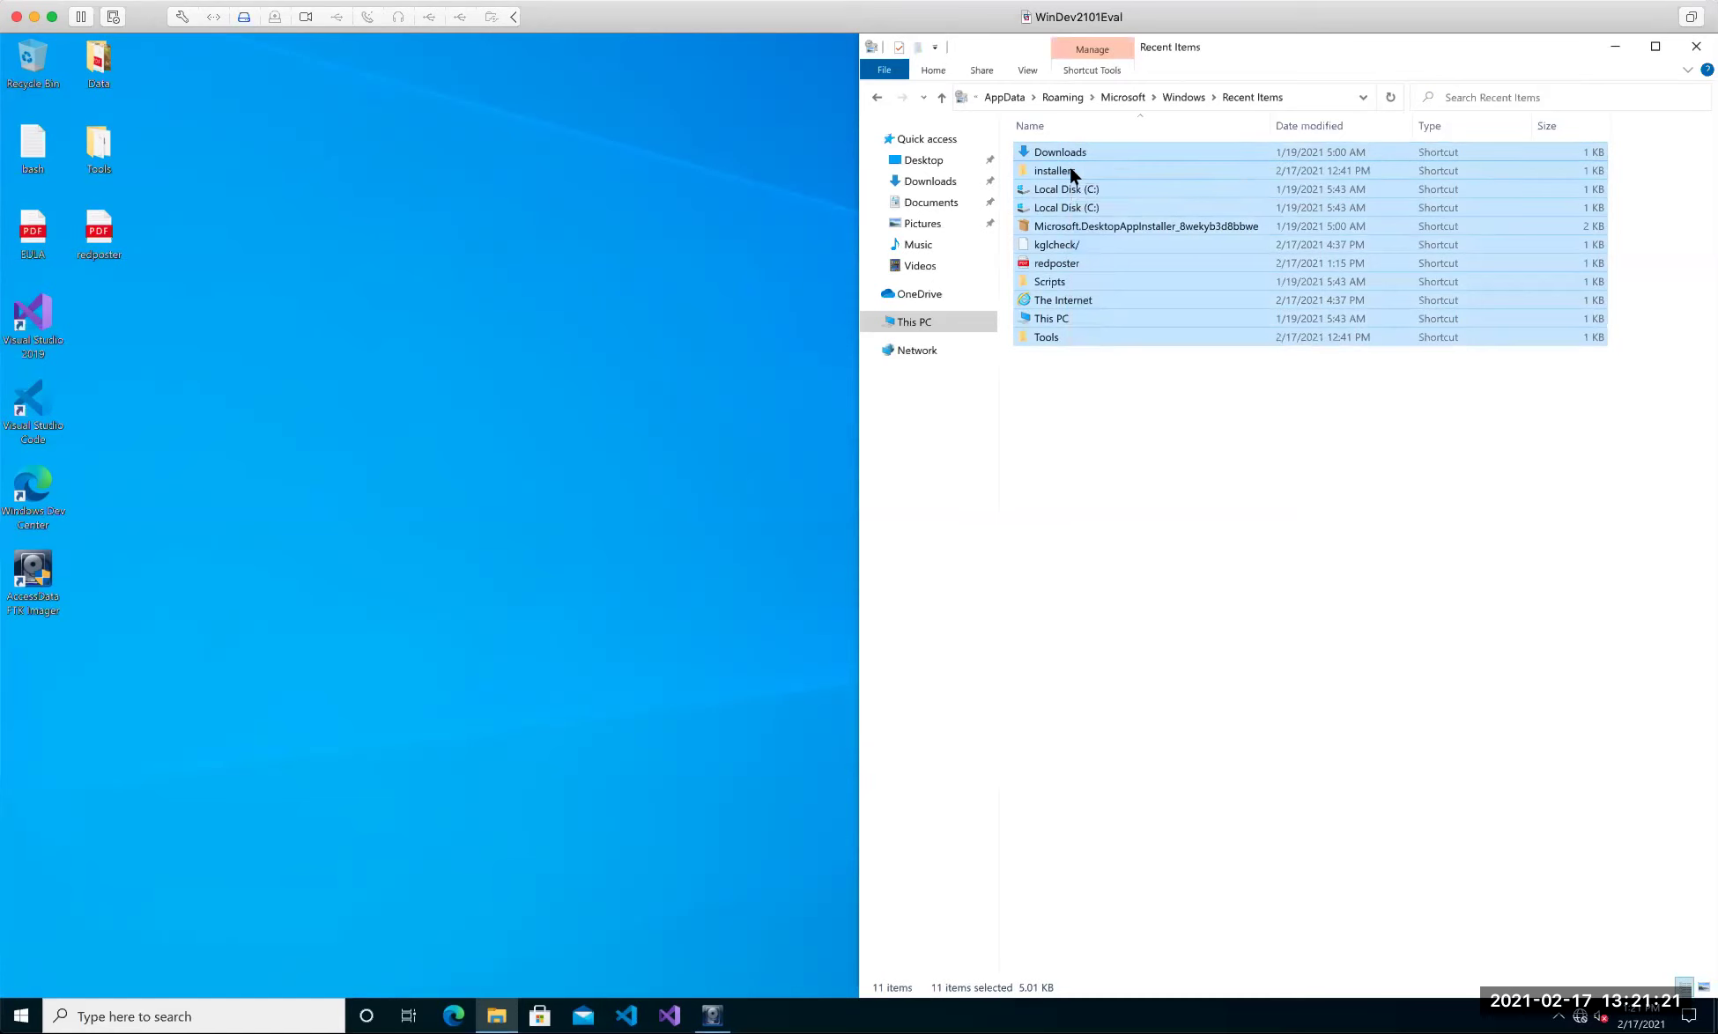
{"action": "right_click", "coordinate": [1070, 166]}
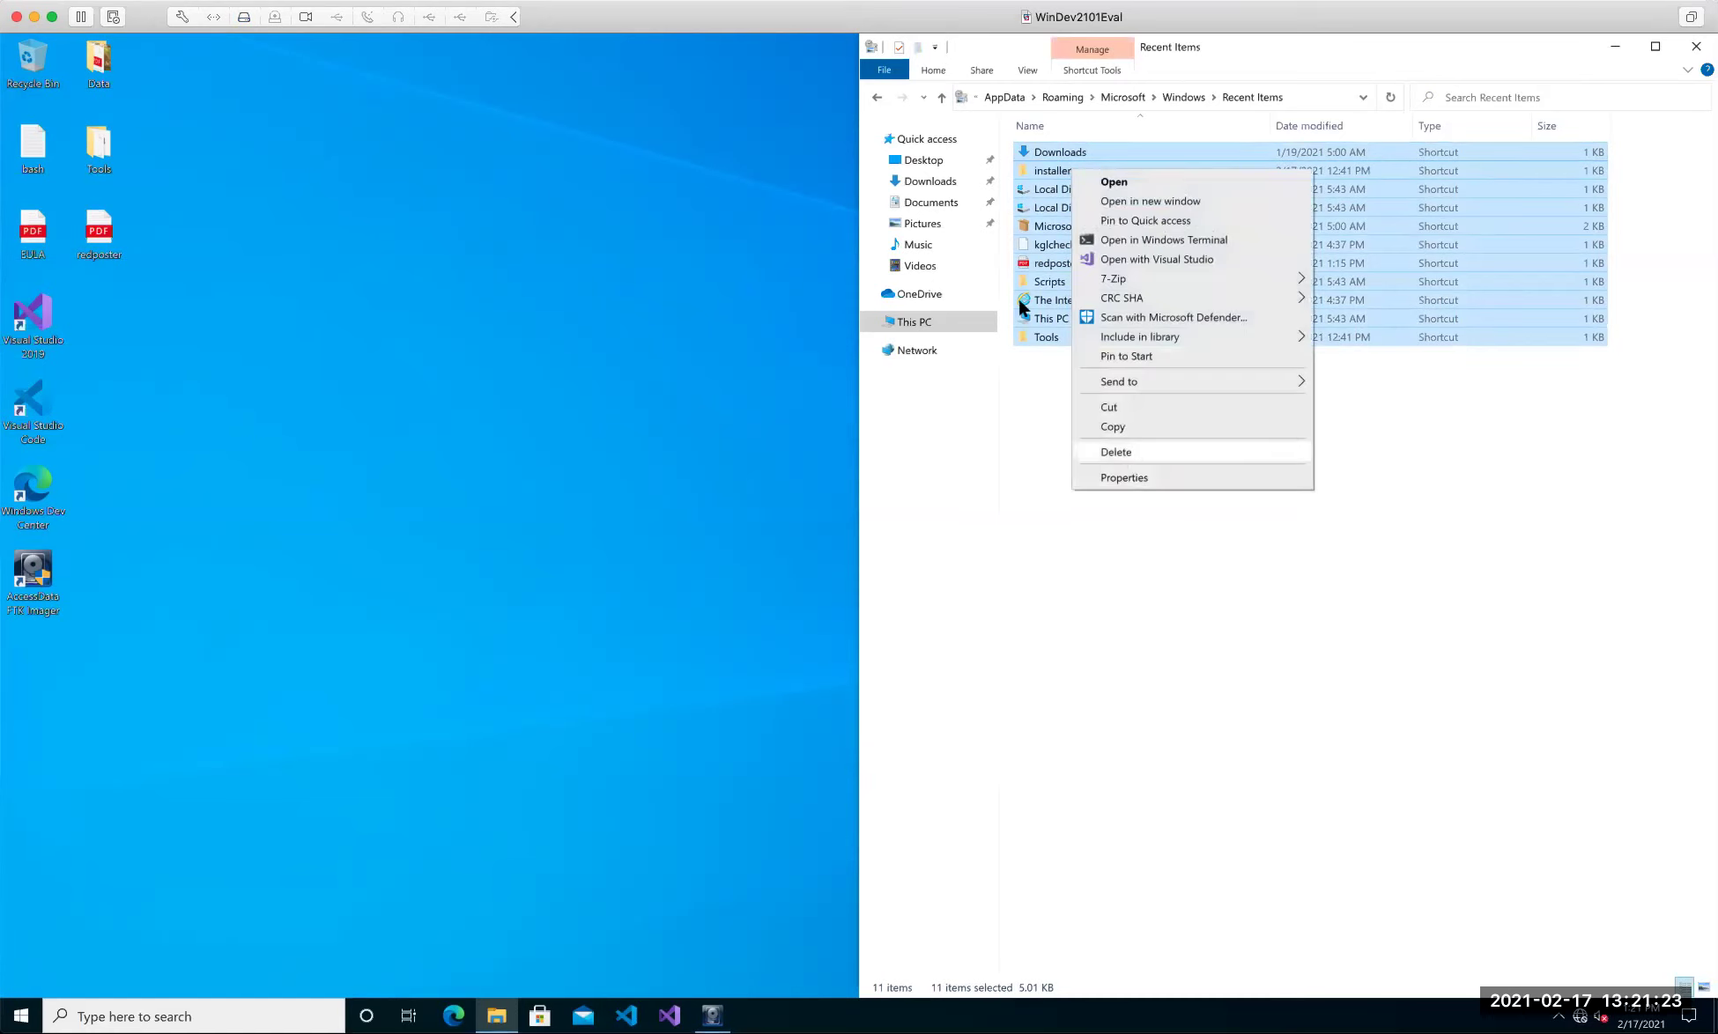
{"action": "left_click", "coordinate": [1037, 366]}
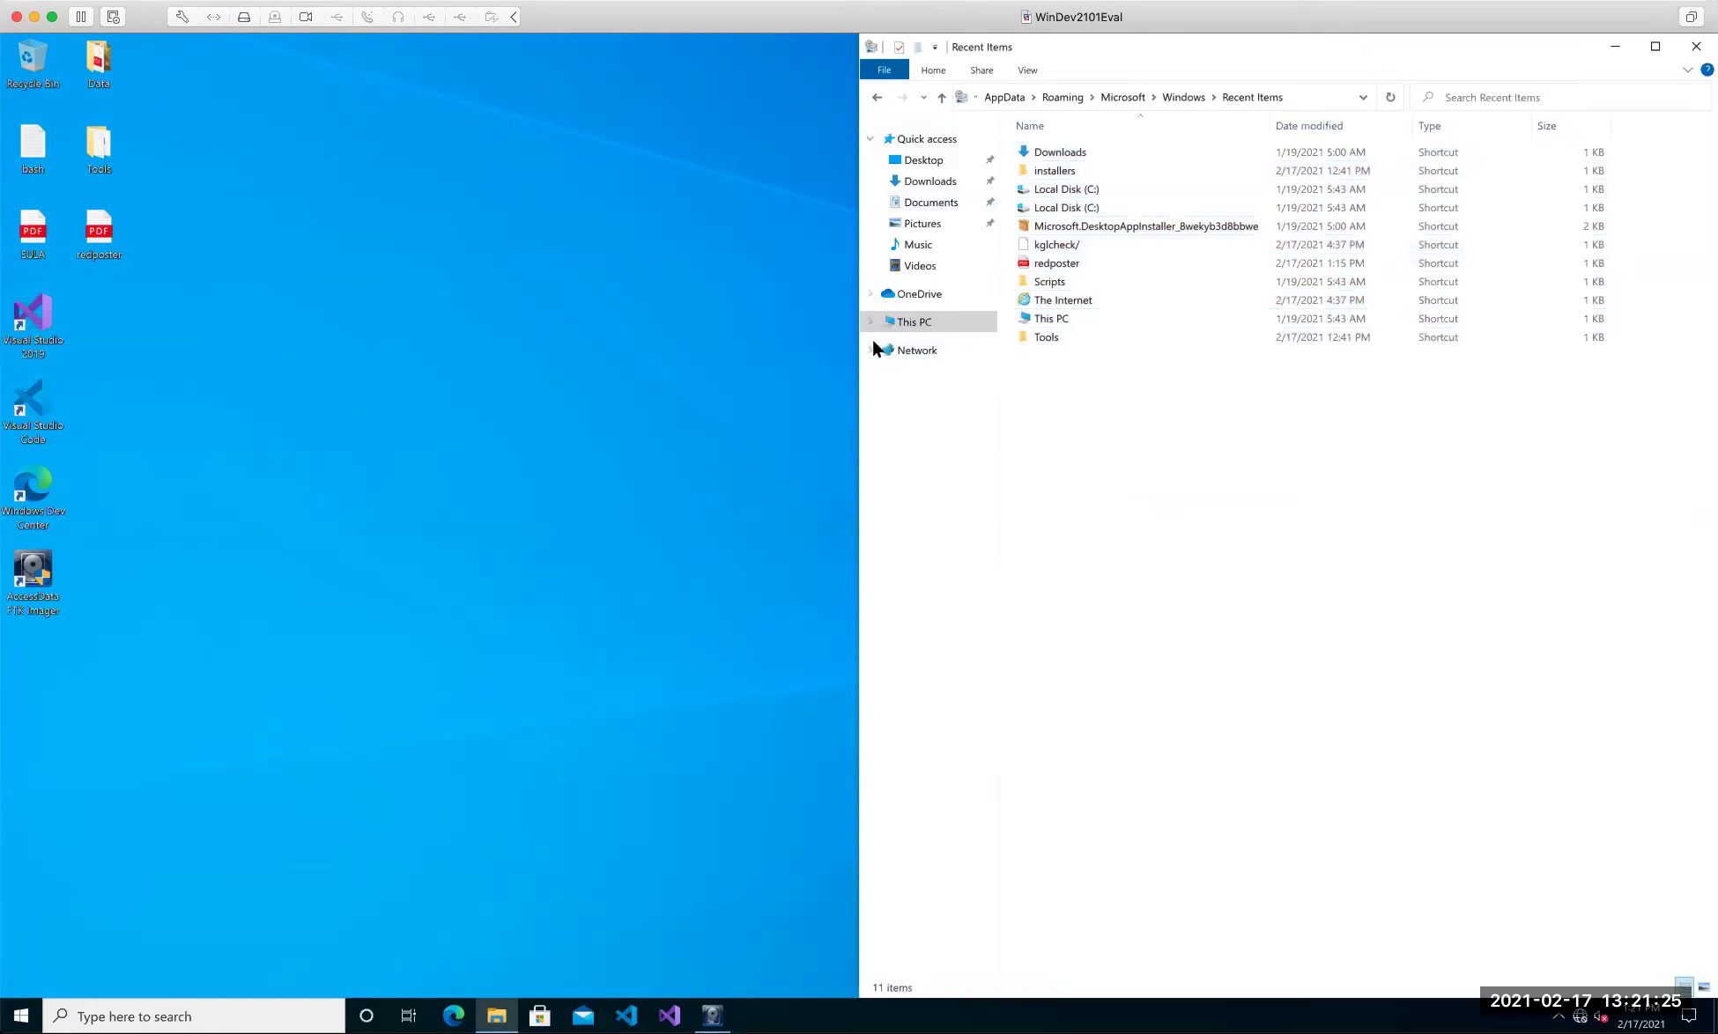
{"action": "left_click_drag", "start_coordinate": [1104, 369], "coordinate": [1057, 148]}
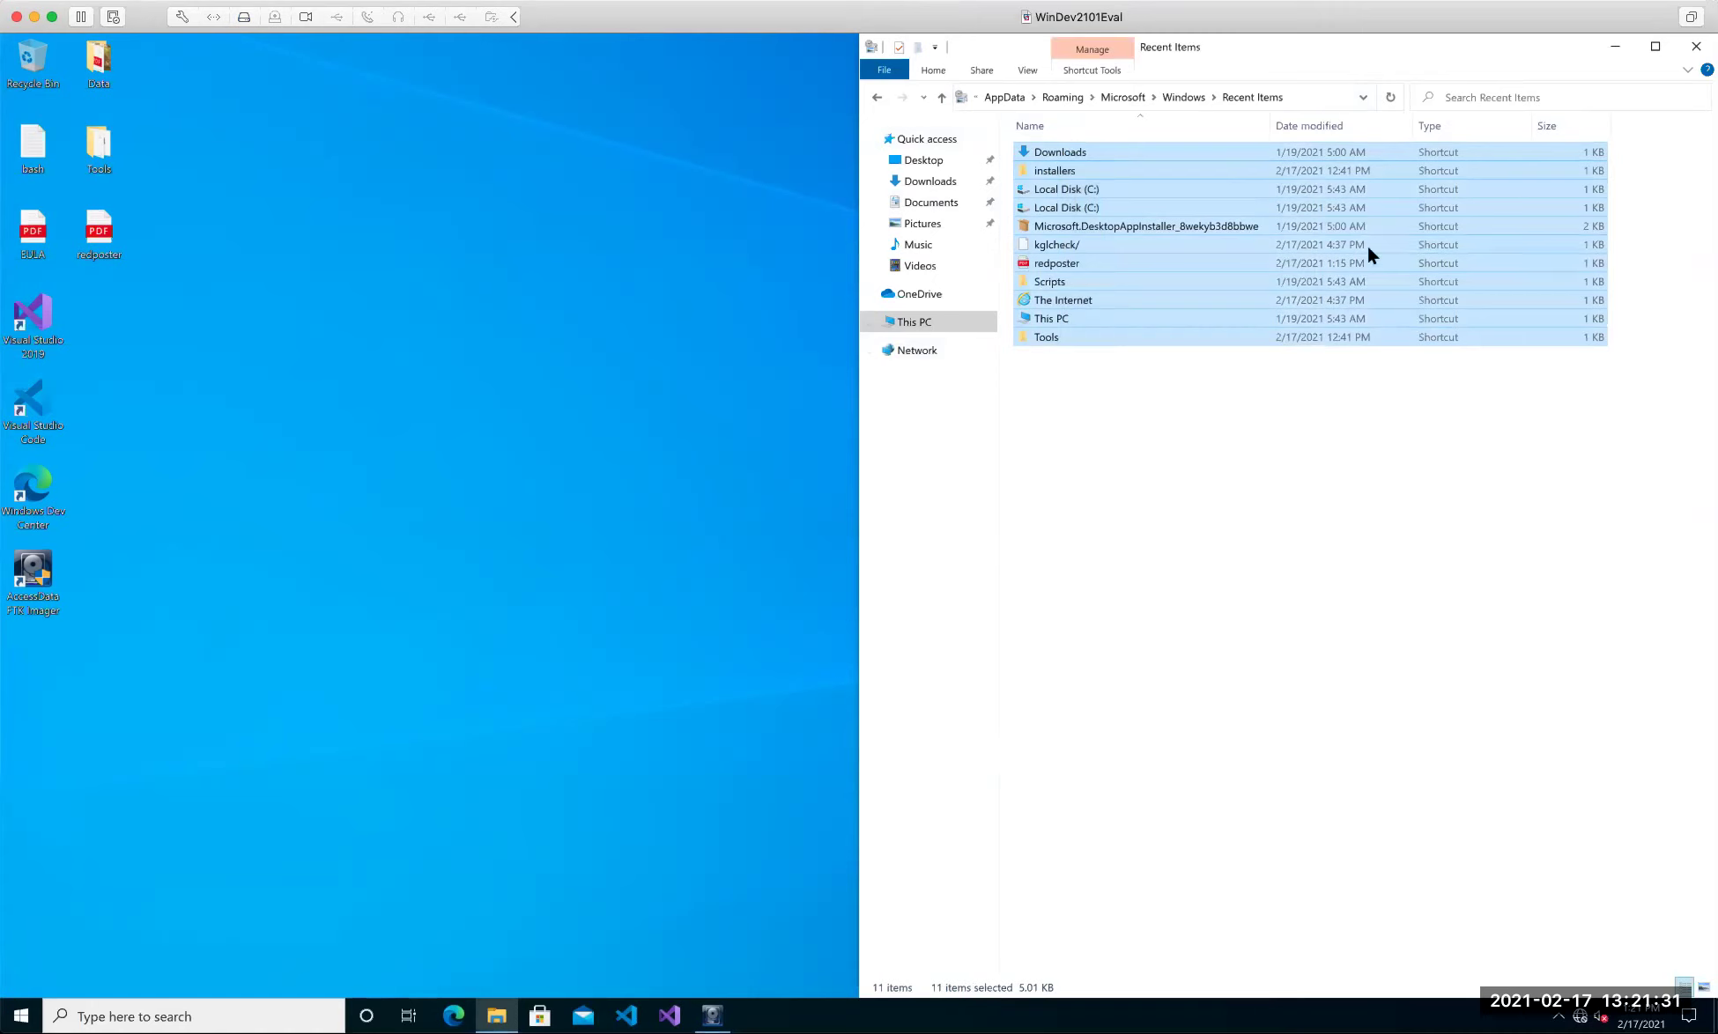
{"action": "left_click", "coordinate": [1629, 189]}
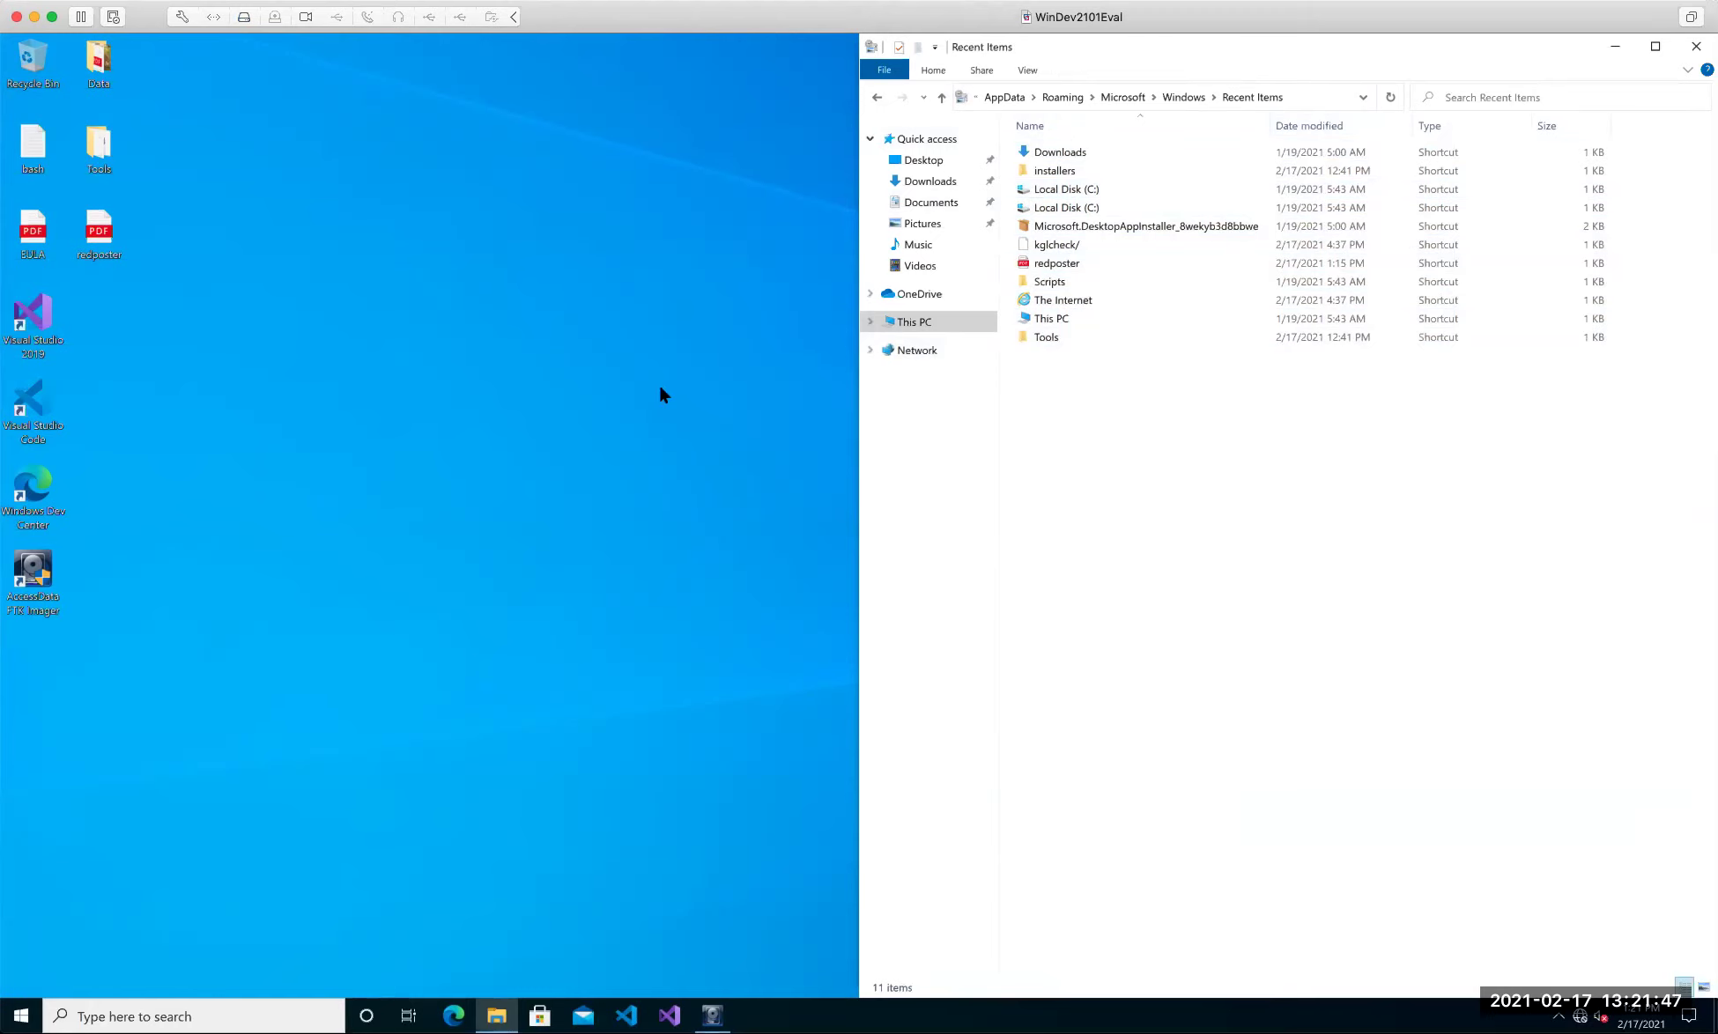
Delete all the shortcuts in the Recent Items folder.
{"action": "left_click_drag", "start_coordinate": [1024, 361], "coordinate": [1128, 137]}
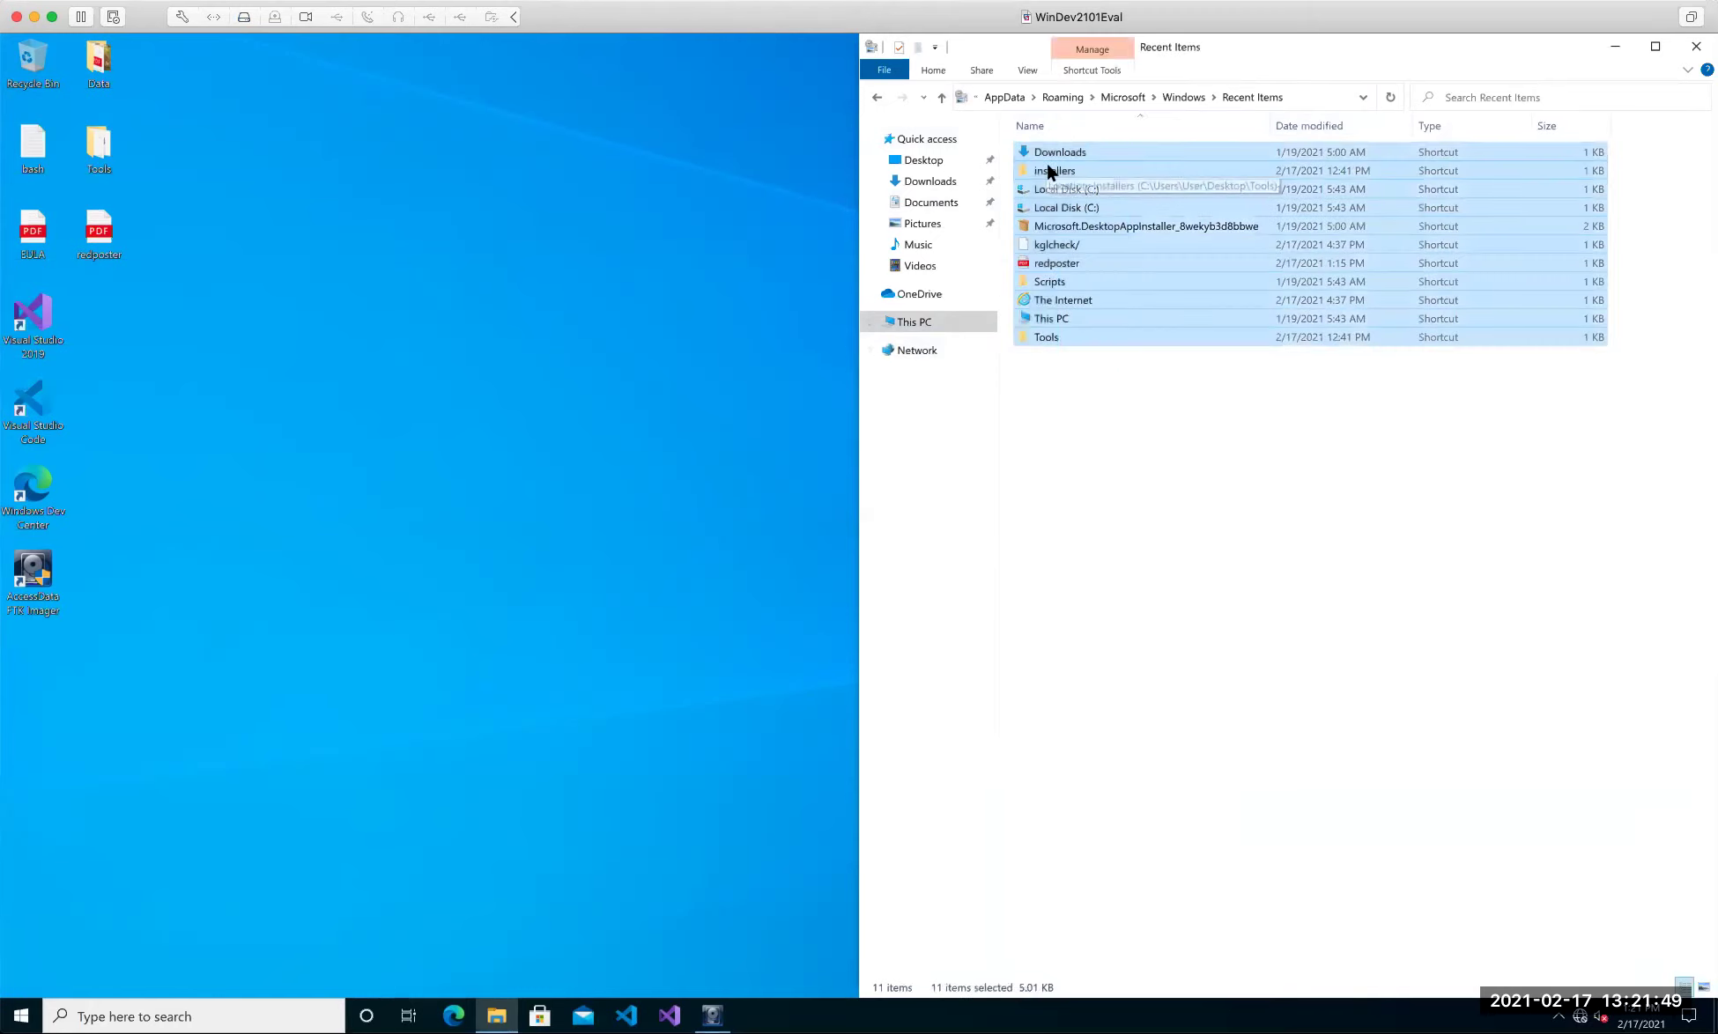
{"action": "right_click", "coordinate": [1048, 172]}
{"action": "left_click", "coordinate": [1115, 441]}
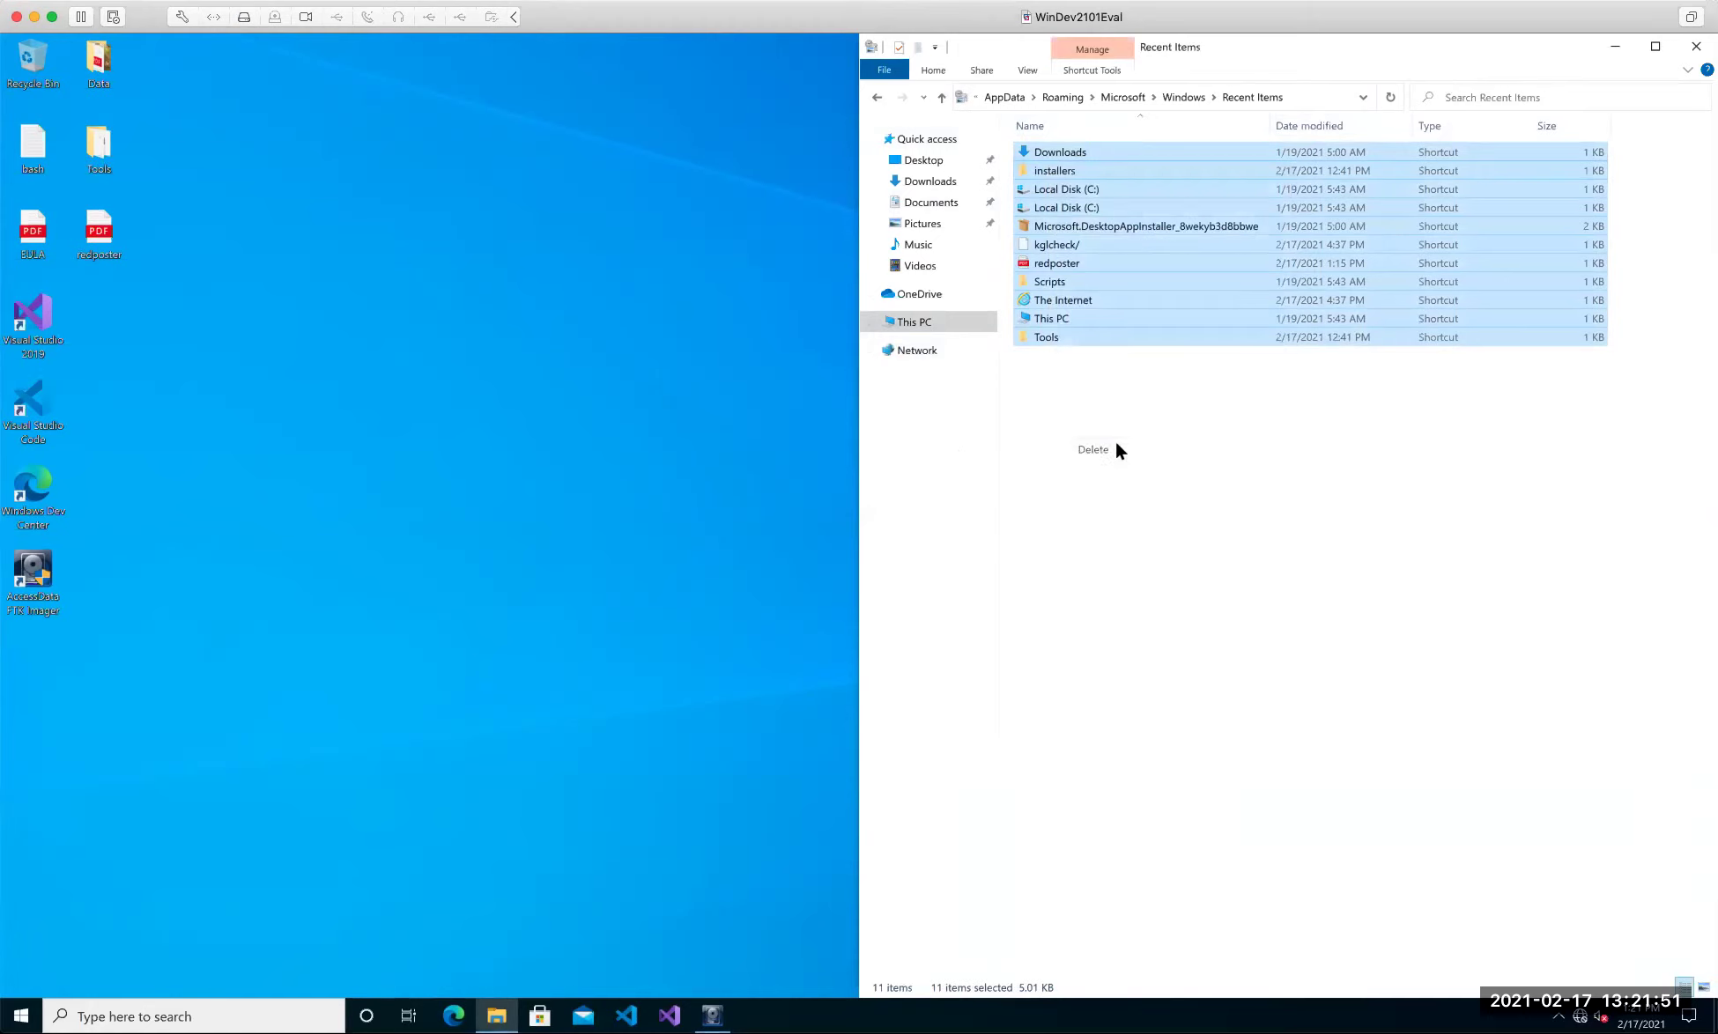
Add a Date created column to the Recent Items list and place it directly after Name.
{"action": "right_click", "coordinate": [1243, 128]}
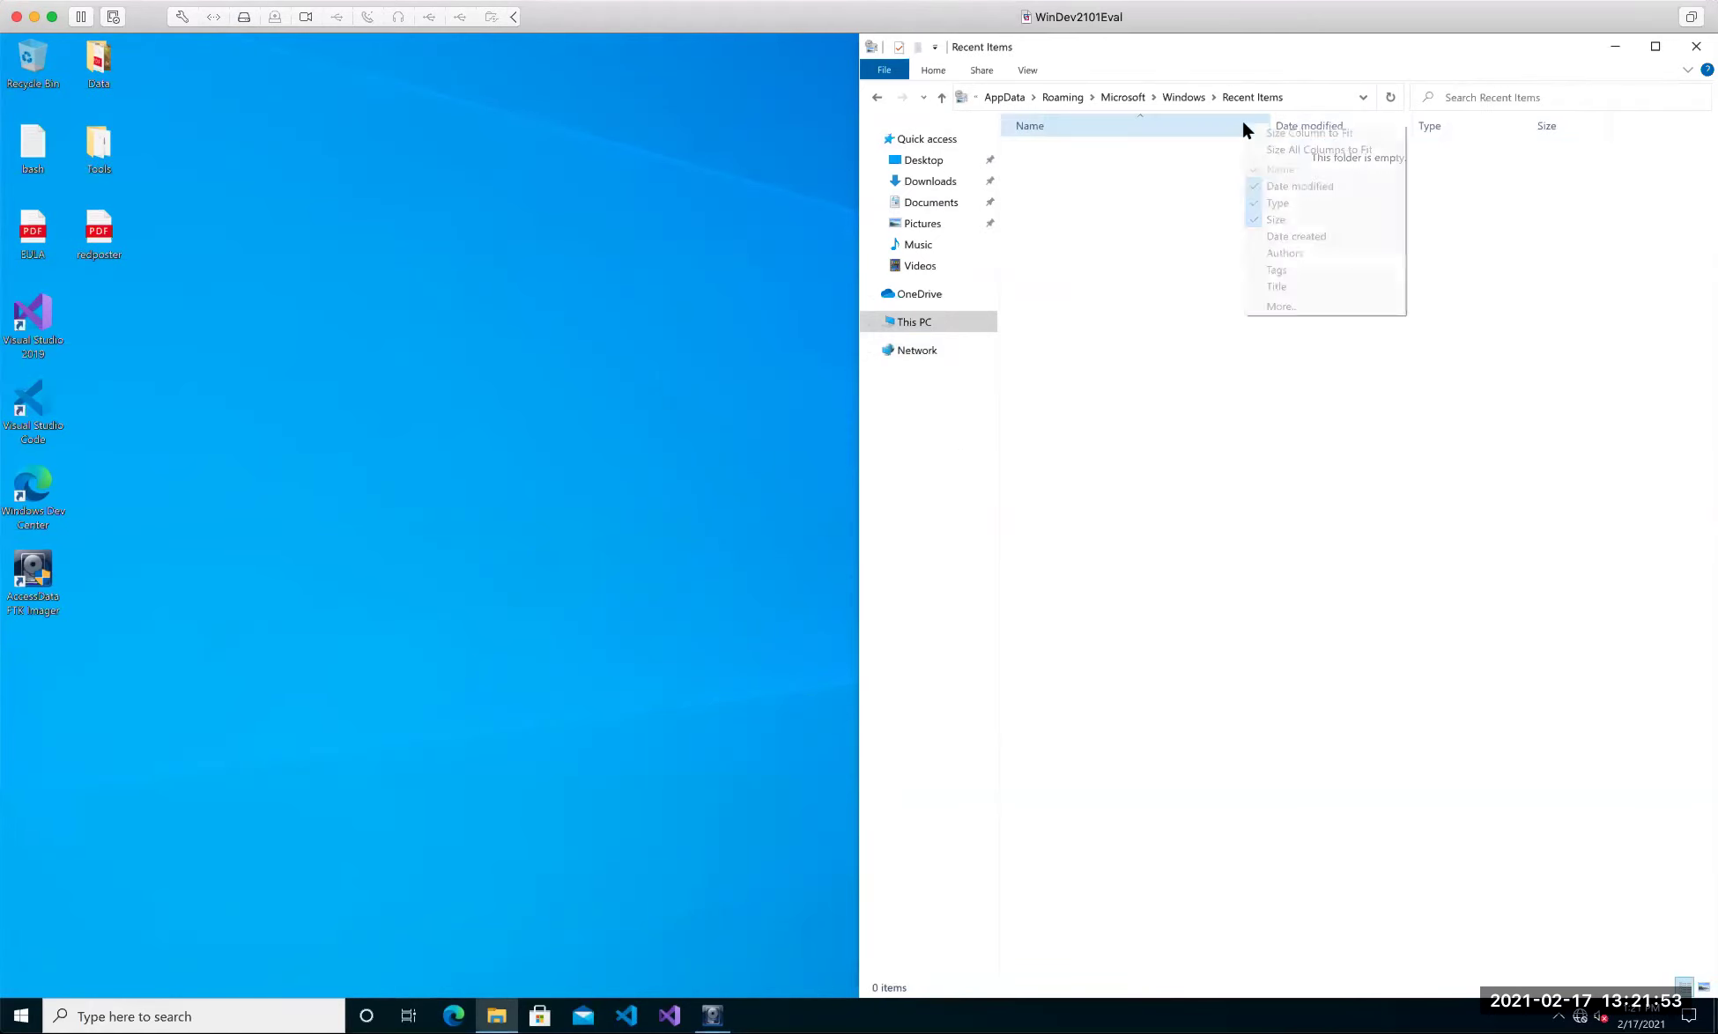
{"action": "left_click", "coordinate": [1325, 234]}
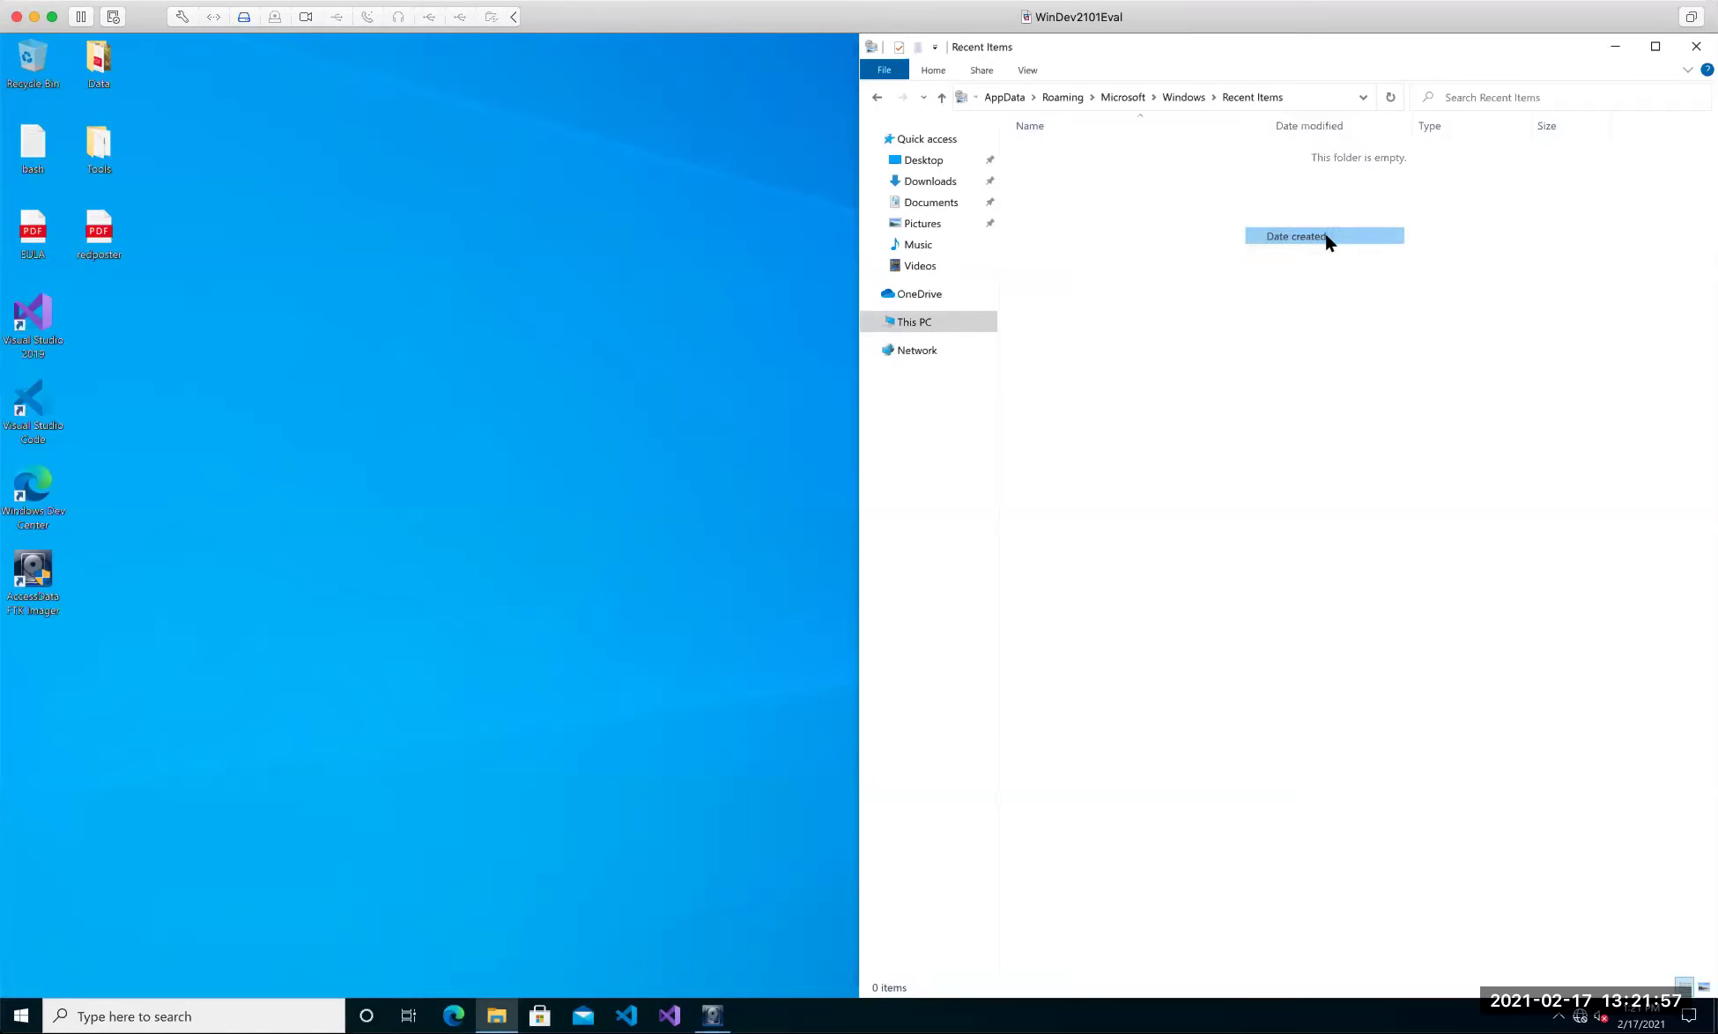
{"action": "left_click_drag", "start_coordinate": [1655, 130], "coordinate": [1313, 128]}
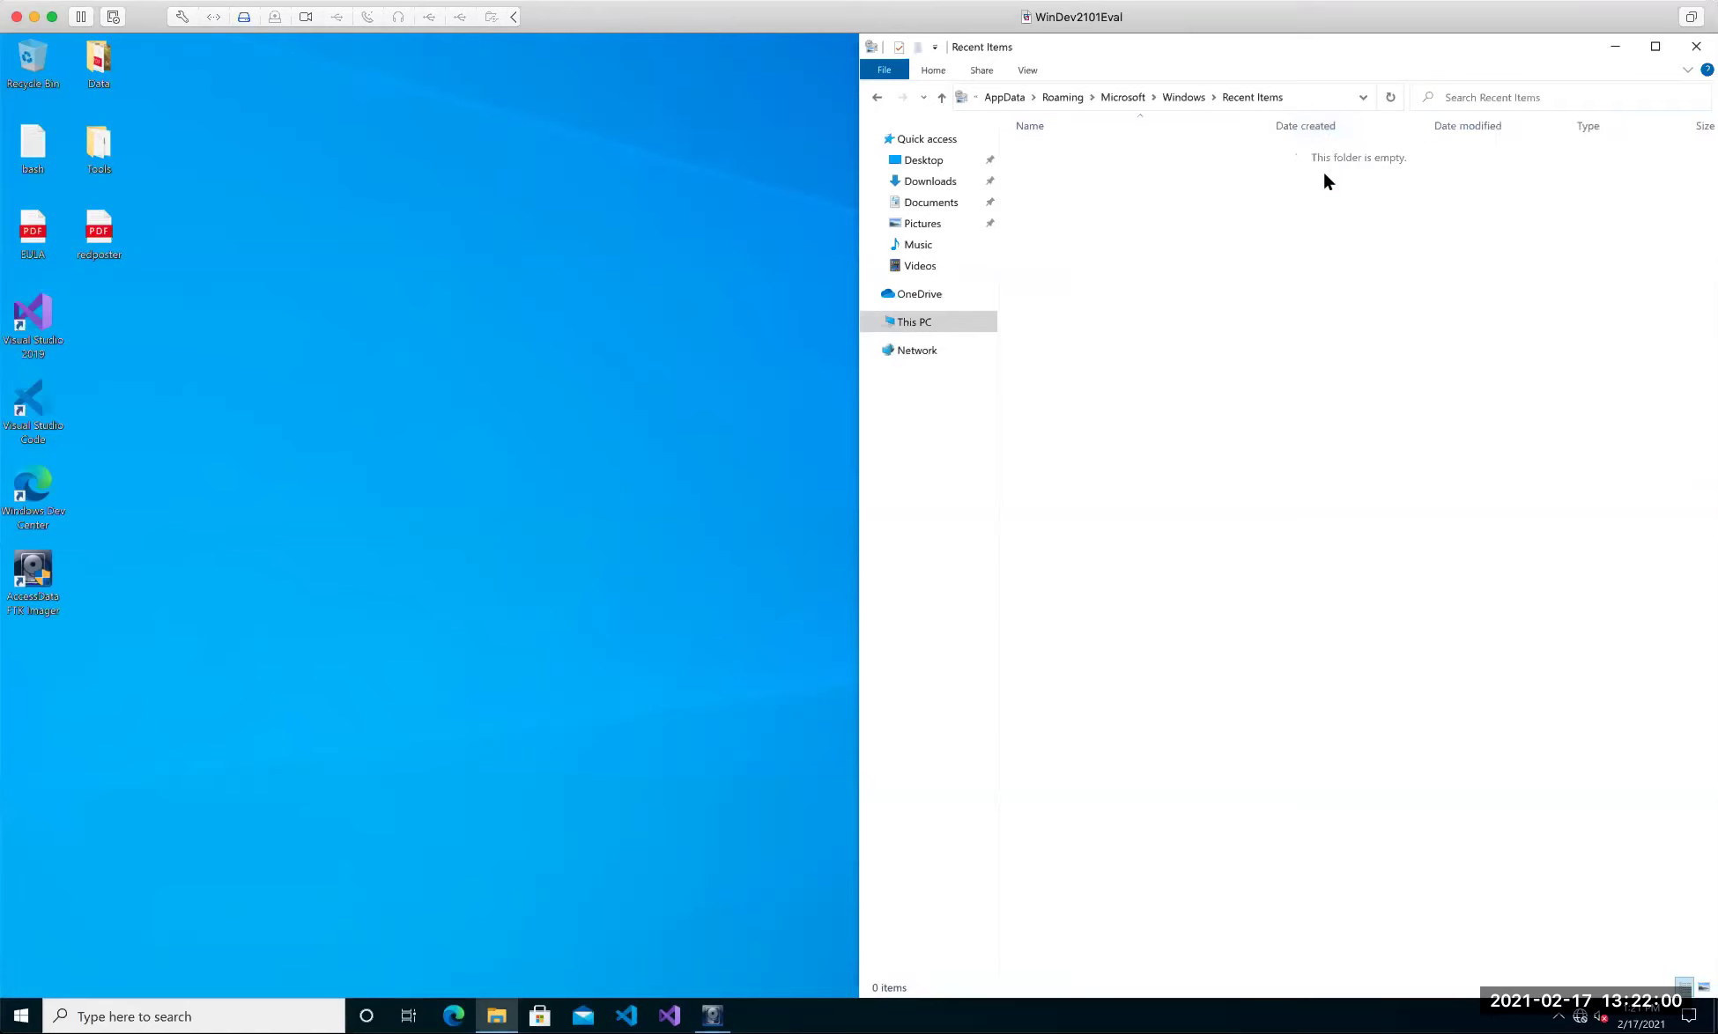
Open a second File Explorer window on Local Disk (C:) and snap it beside the Recent Items window.
{"action": "left_click", "coordinate": [617, 306]}
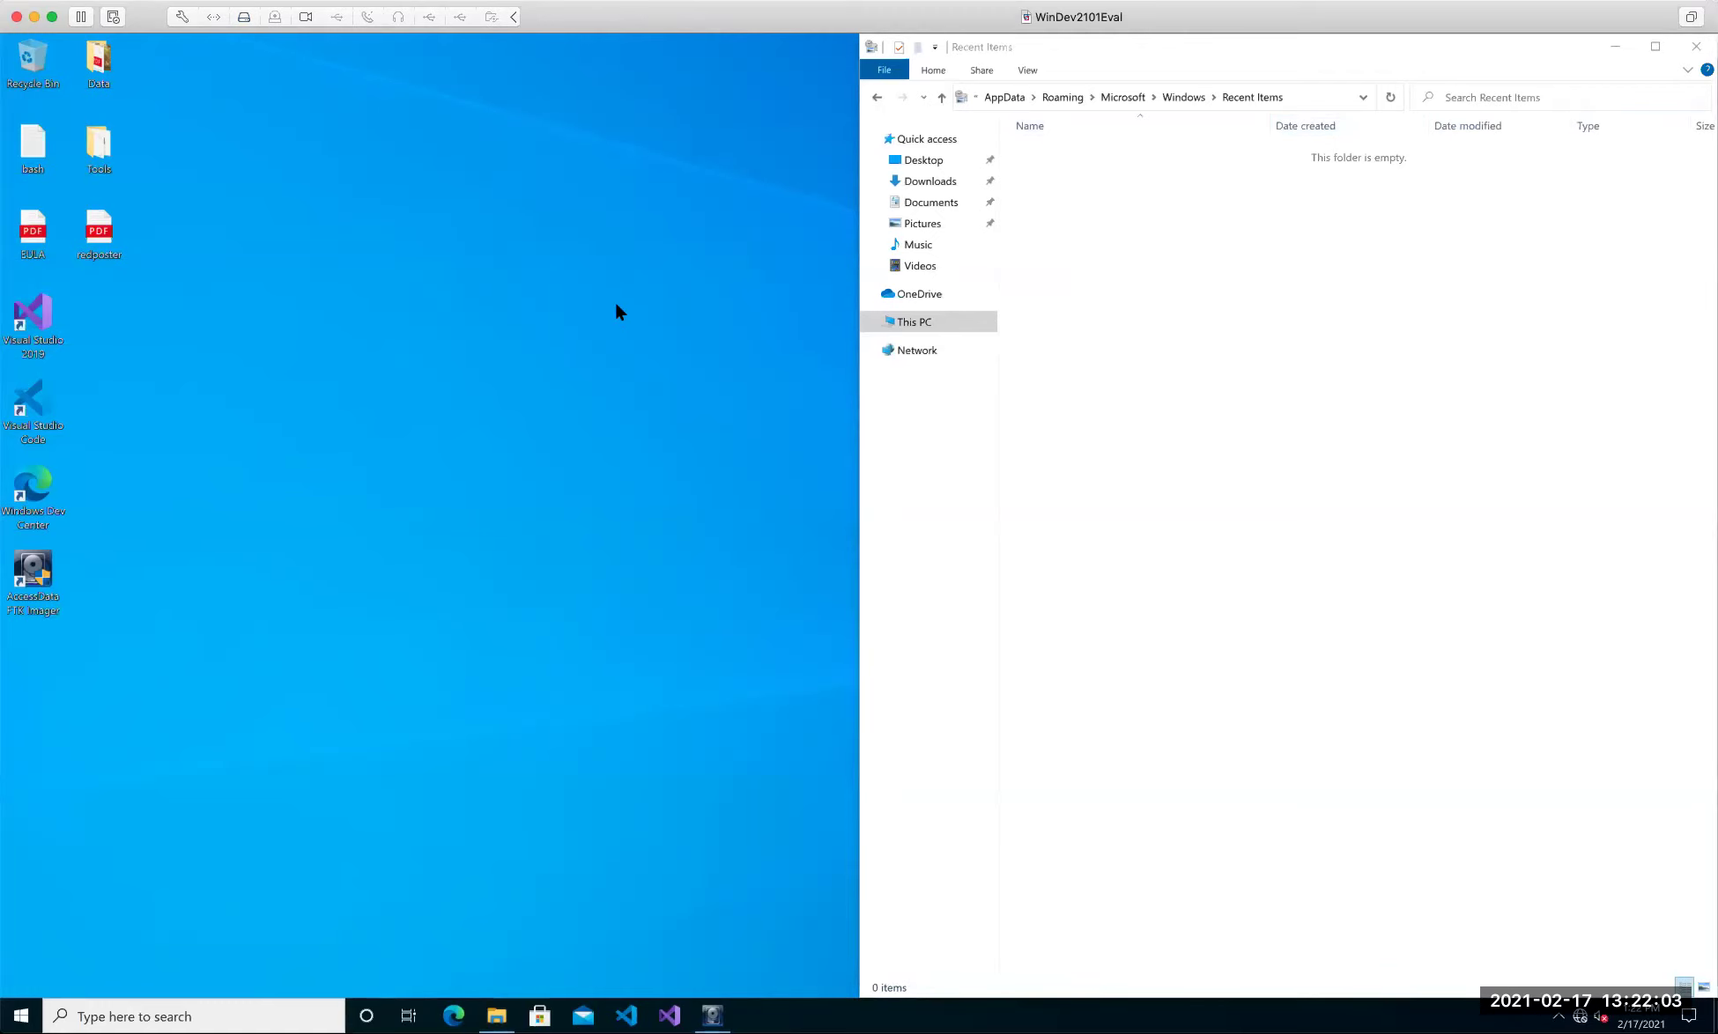
{"action": "key", "text": "super+e"}
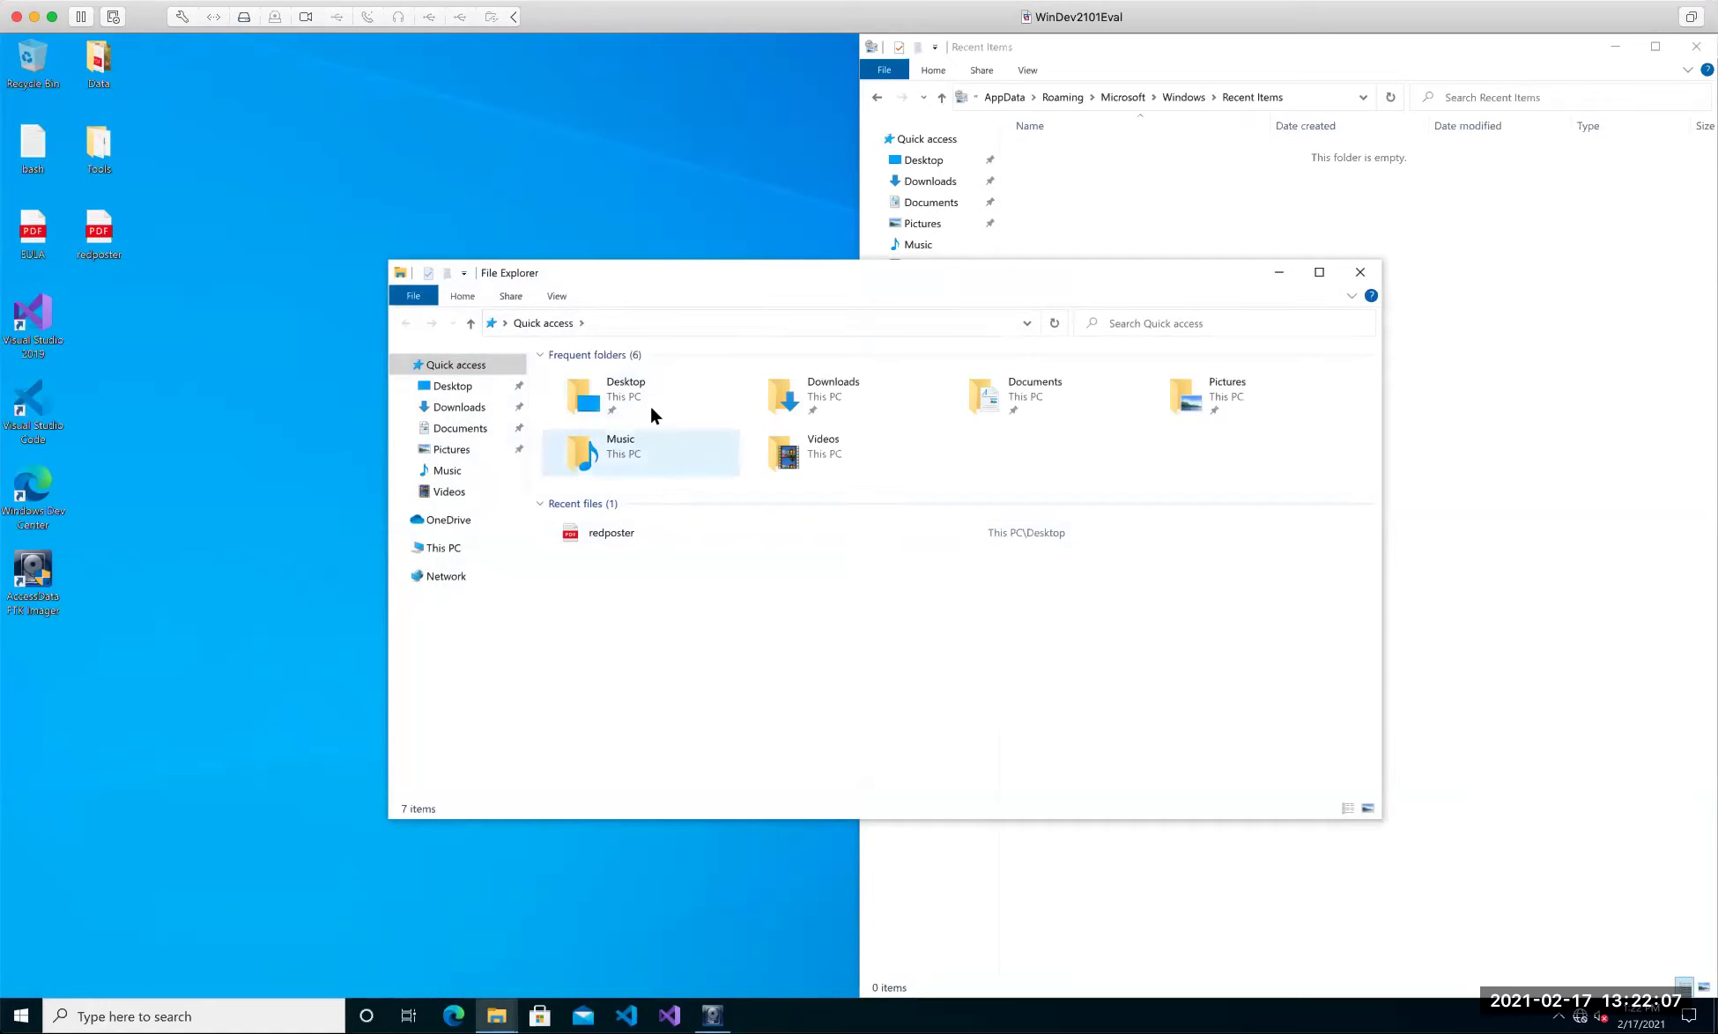
{"action": "left_click", "coordinate": [471, 547]}
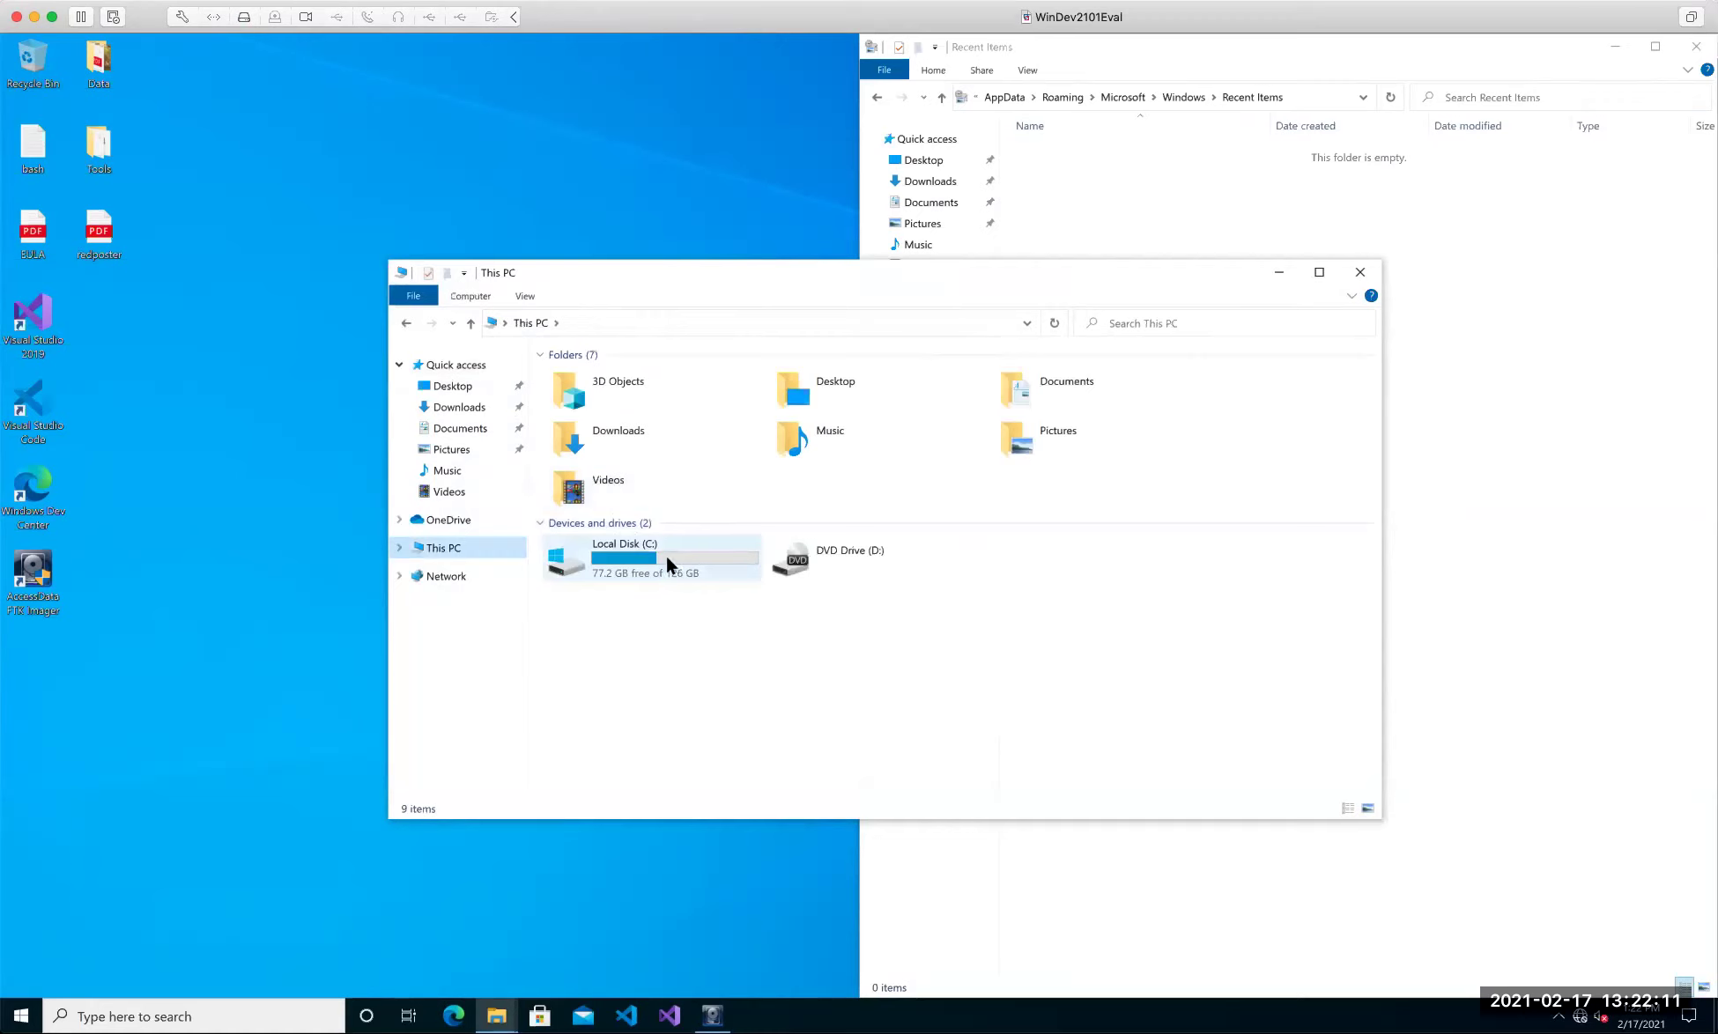
{"action": "double_click", "coordinate": [666, 557]}
{"action": "left_click_drag", "start_coordinate": [1015, 280], "coordinate": [3, 229]}
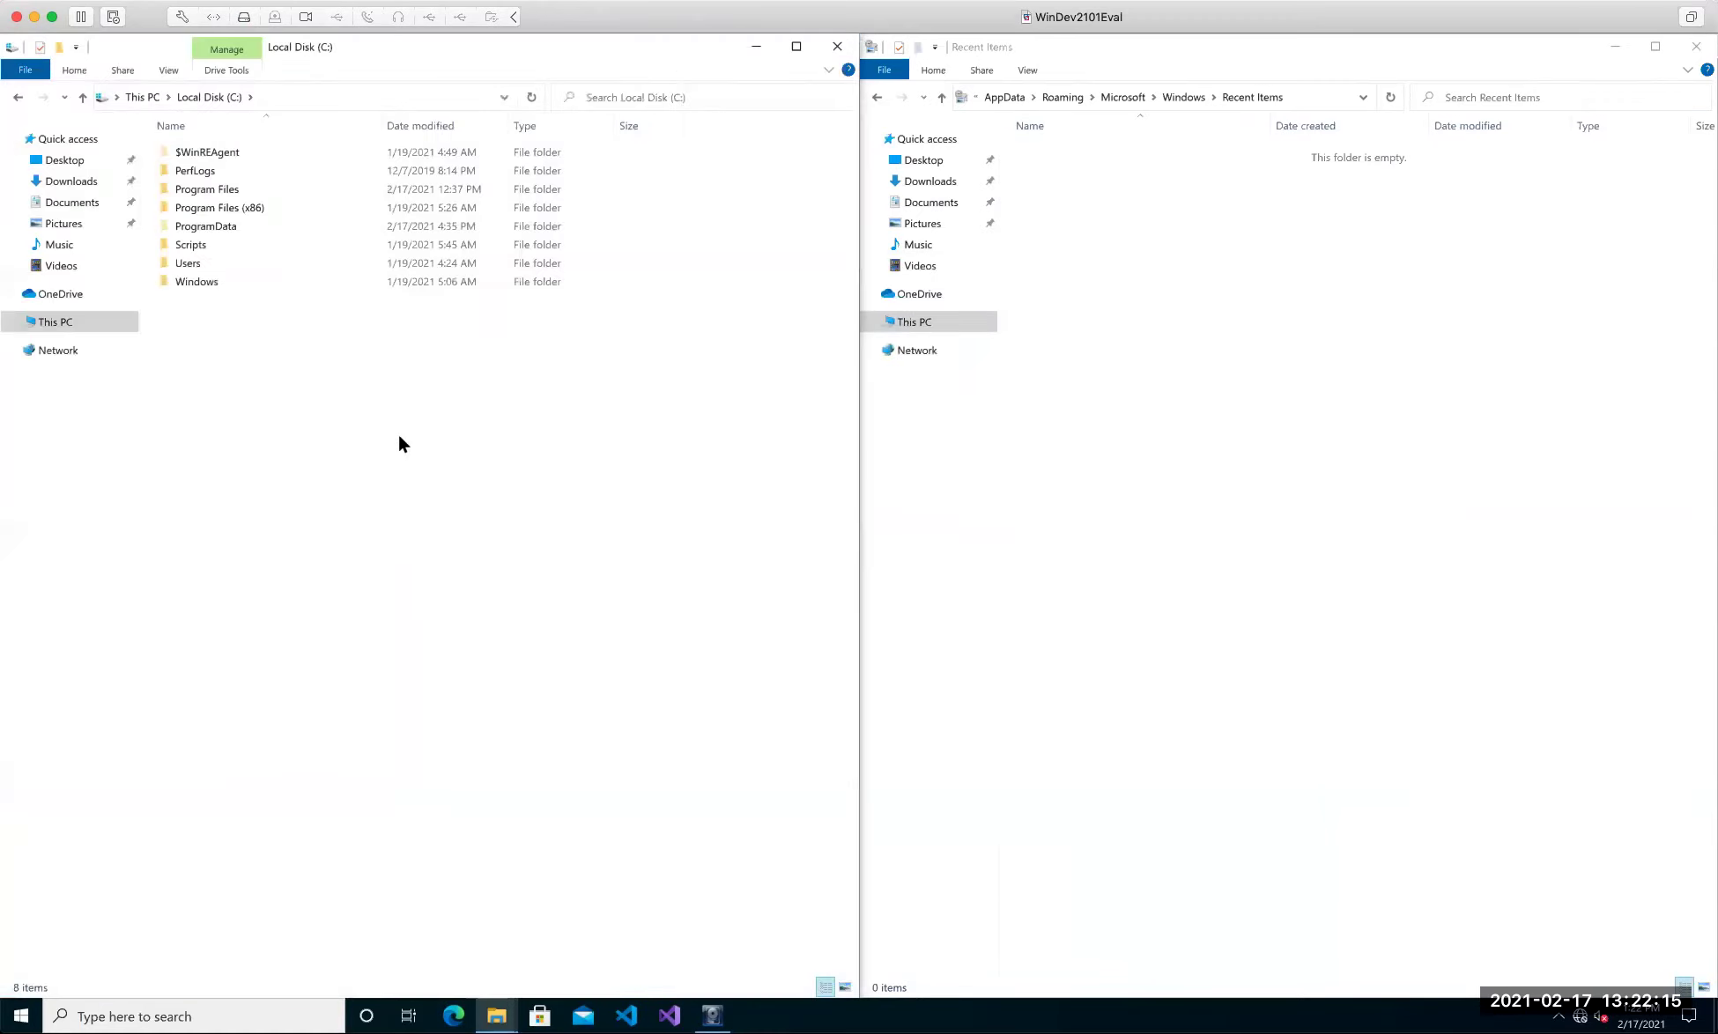
Open the Scripts folder on Local Disk (C:) and show file name extensions.
{"action": "left_click", "coordinate": [216, 244]}
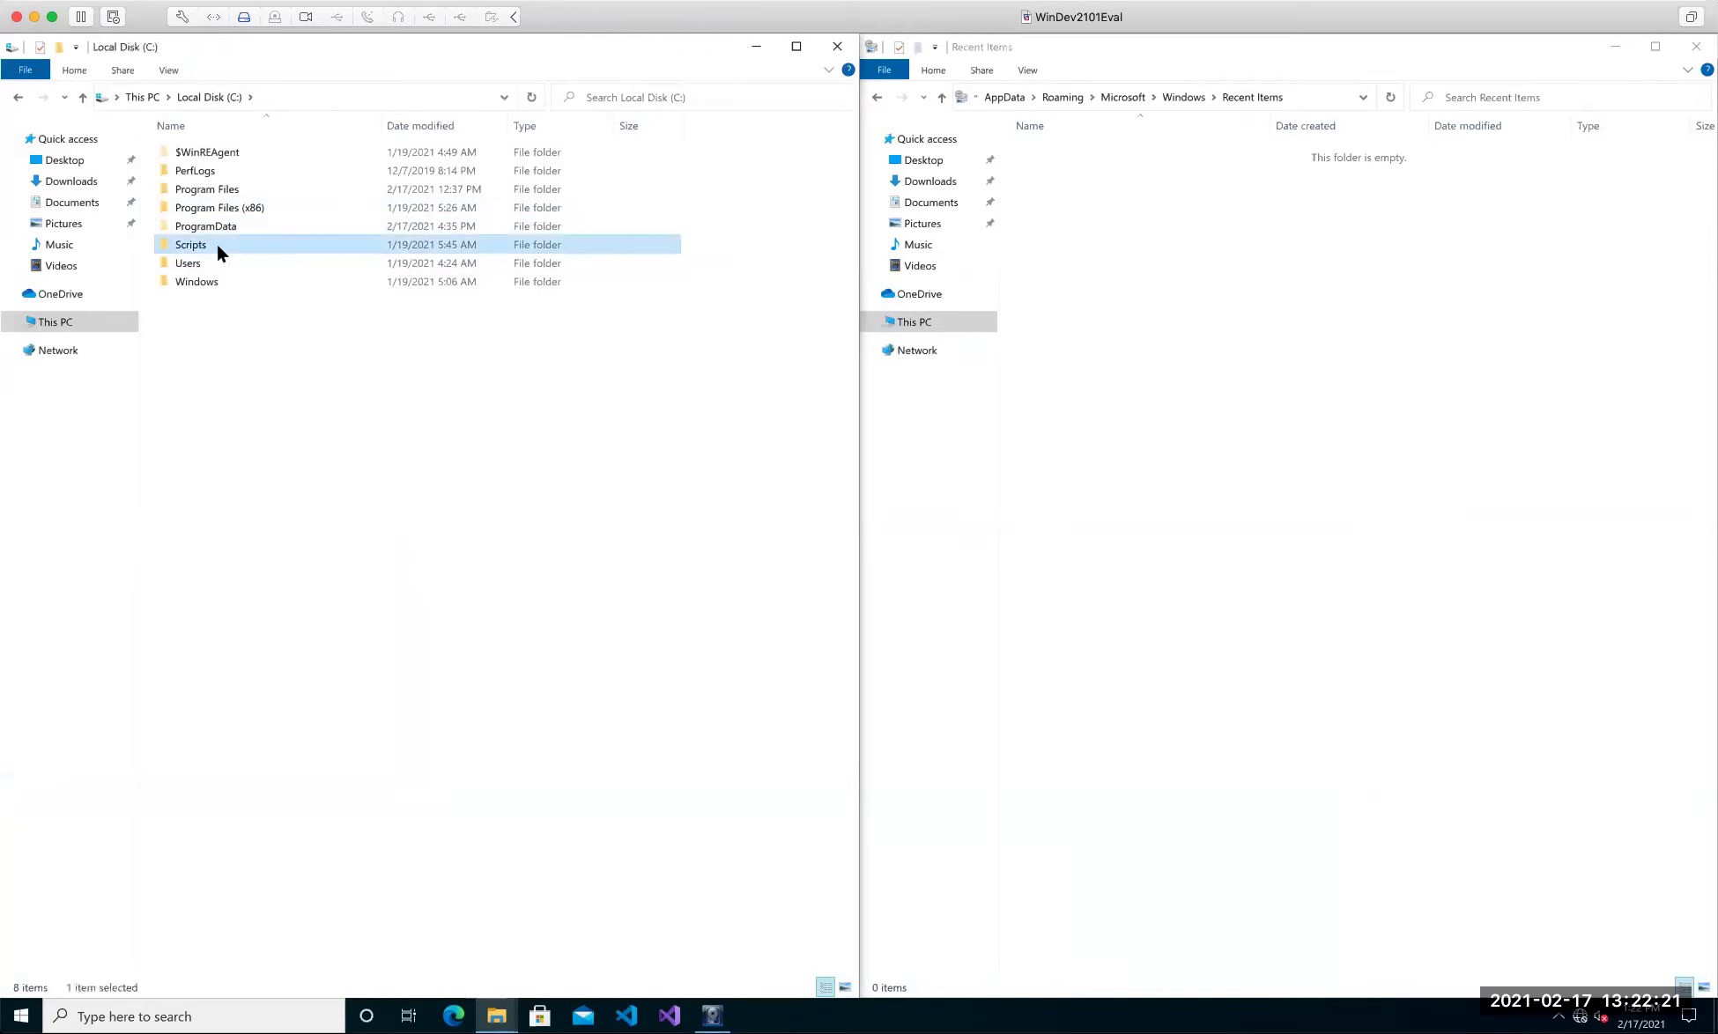
{"action": "double_click", "coordinate": [216, 244]}
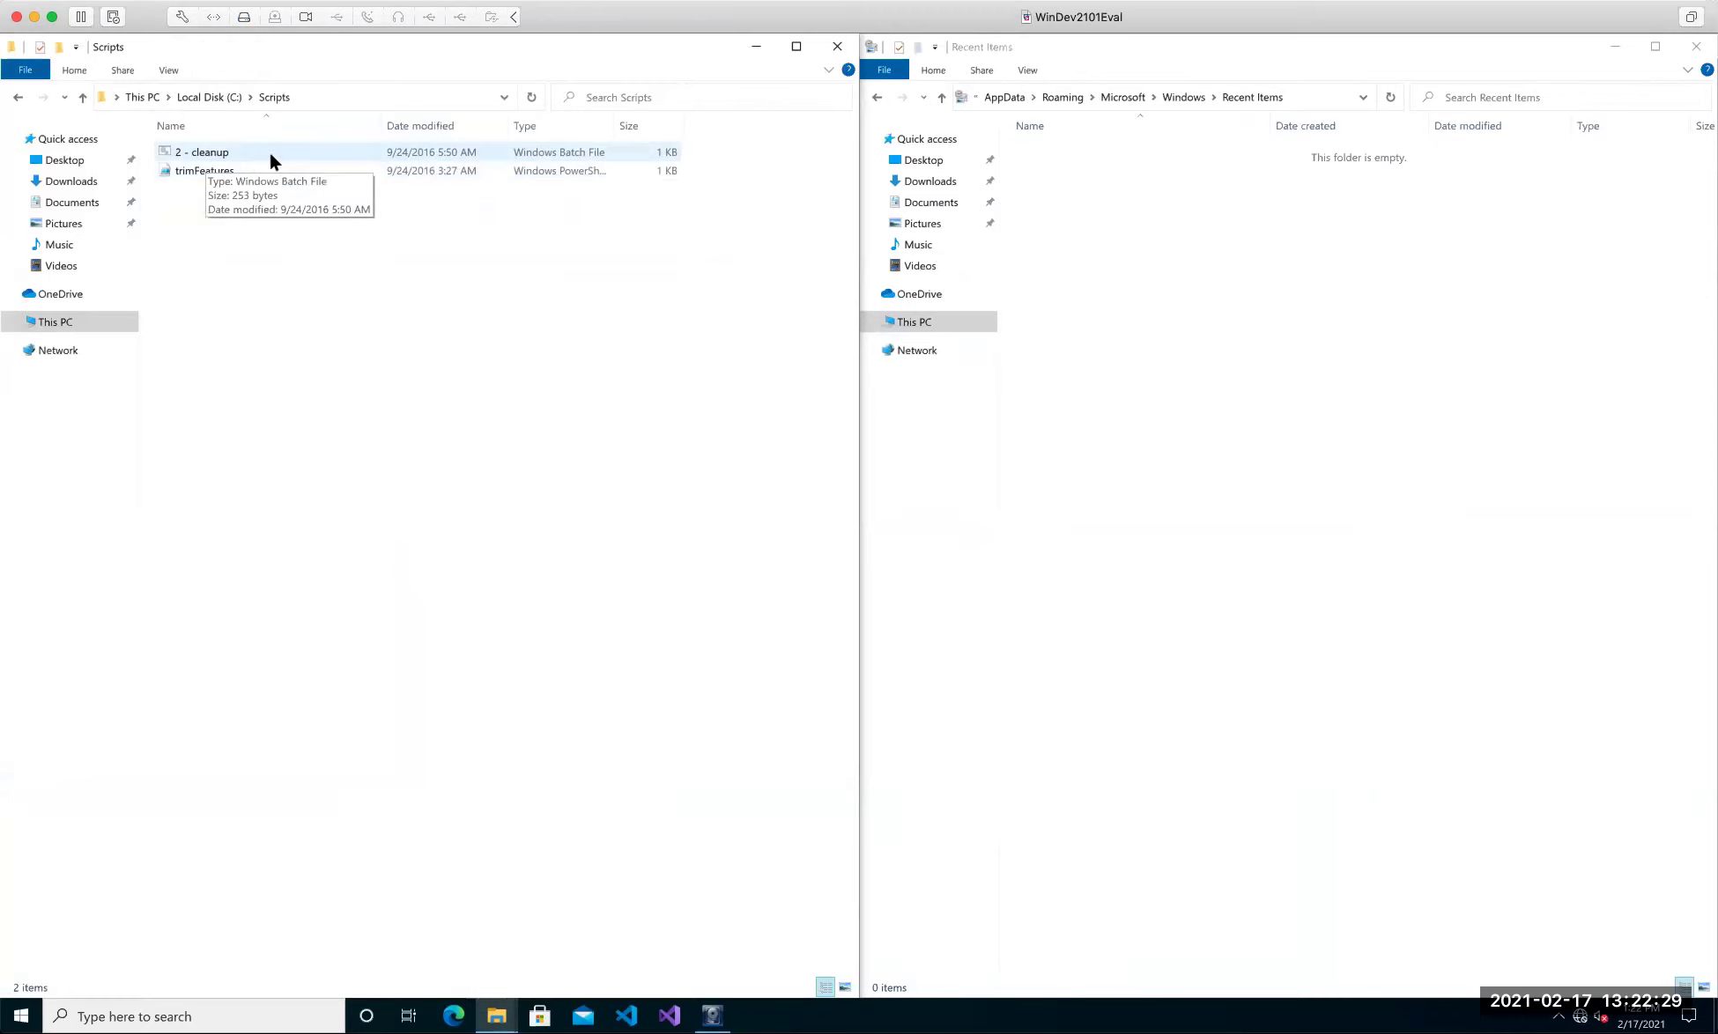
{"action": "left_click", "coordinate": [167, 68]}
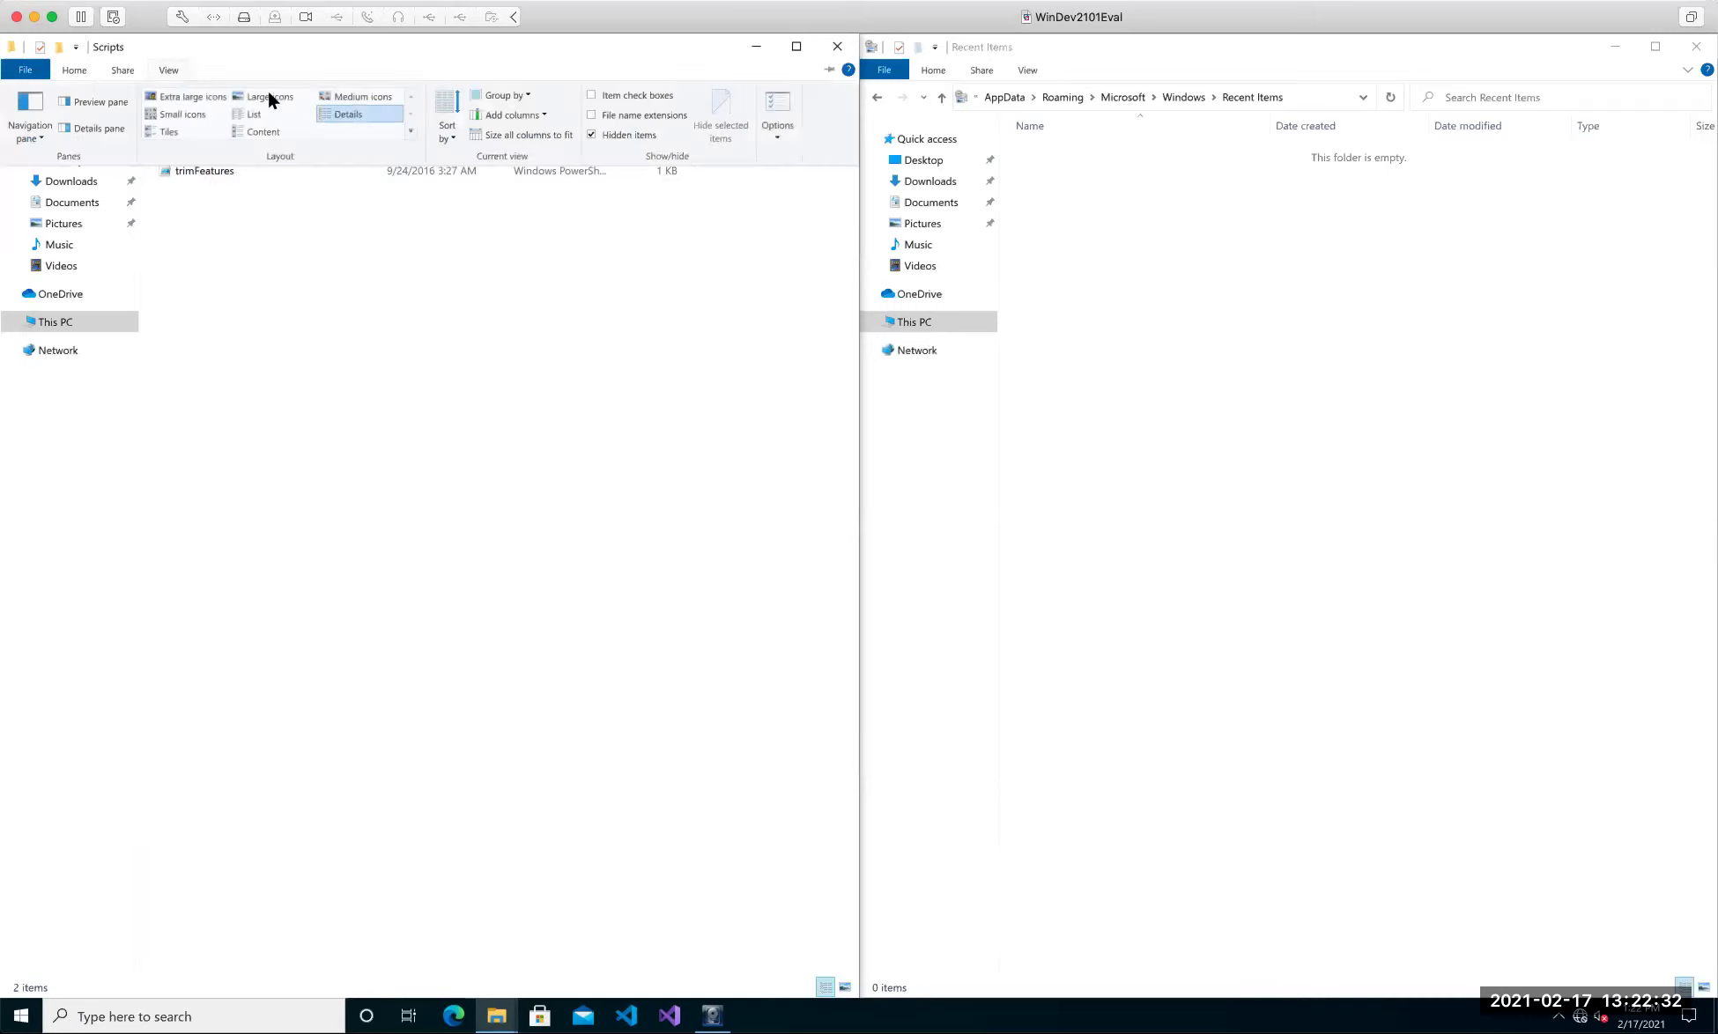
{"action": "left_click", "coordinate": [607, 114]}
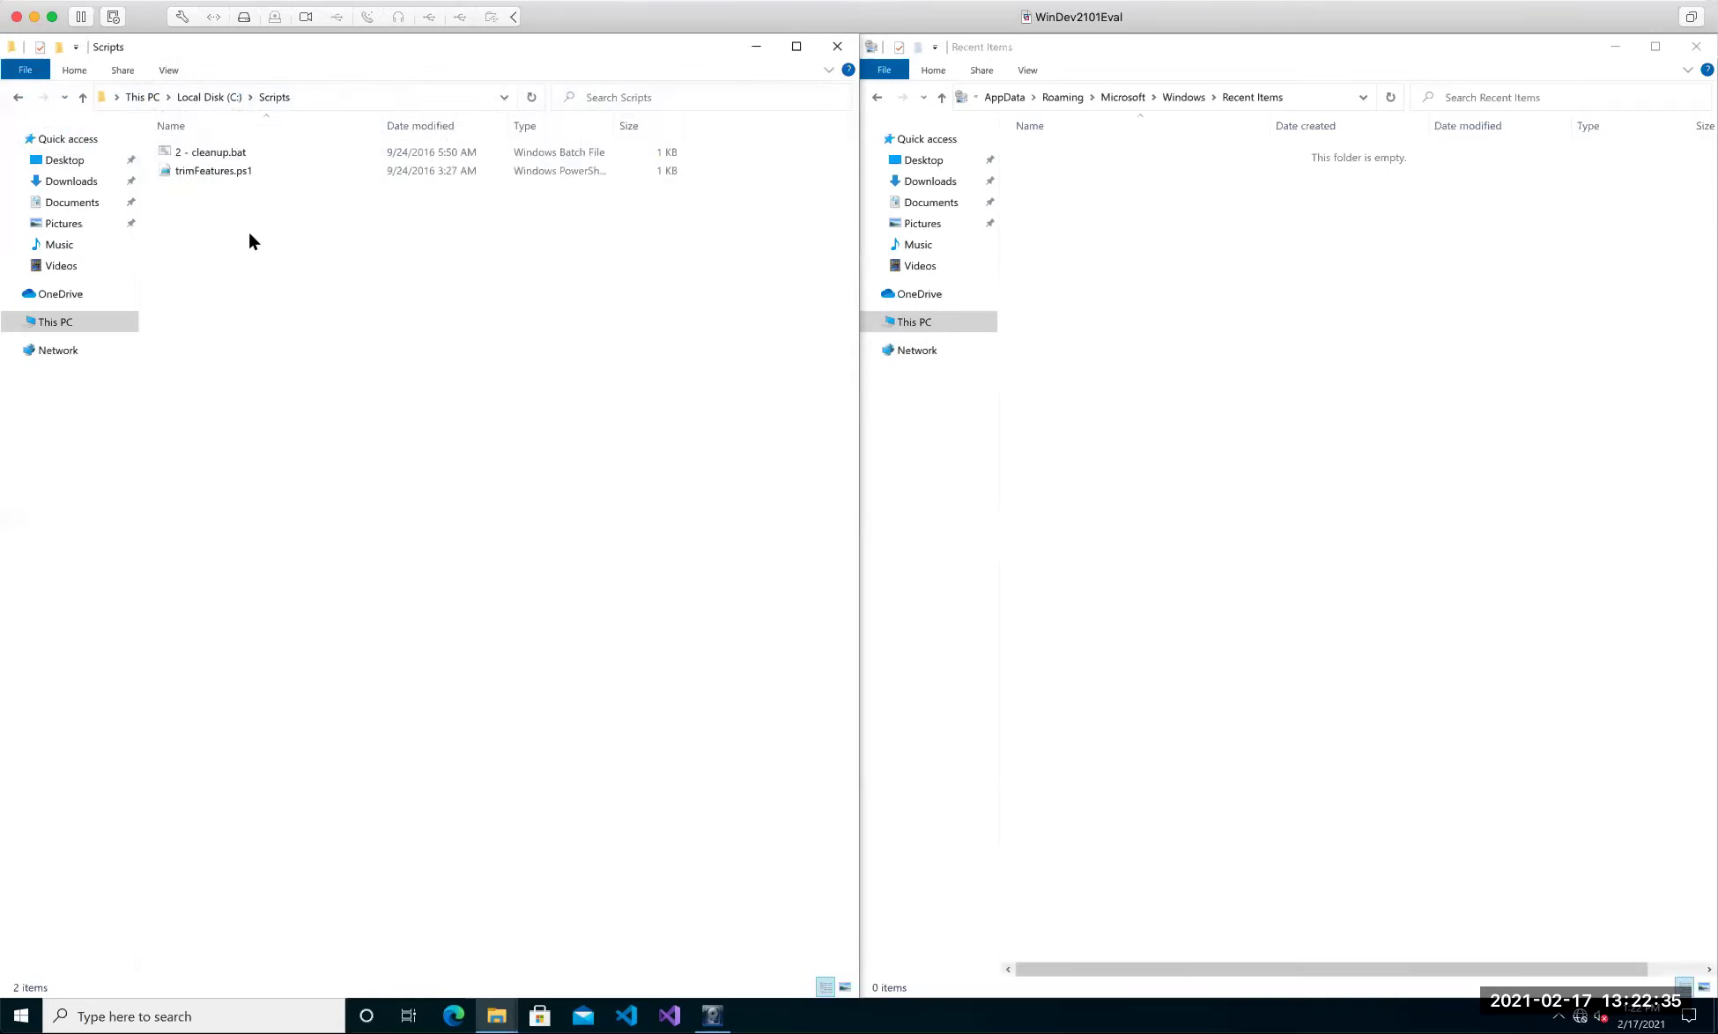
Make a copy of 2 - cleanup.bat in the Scripts folder.
{"action": "left_click", "coordinate": [222, 152]}
{"action": "left_click", "coordinate": [325, 288]}
{"action": "key", "text": "ctrl+v"}
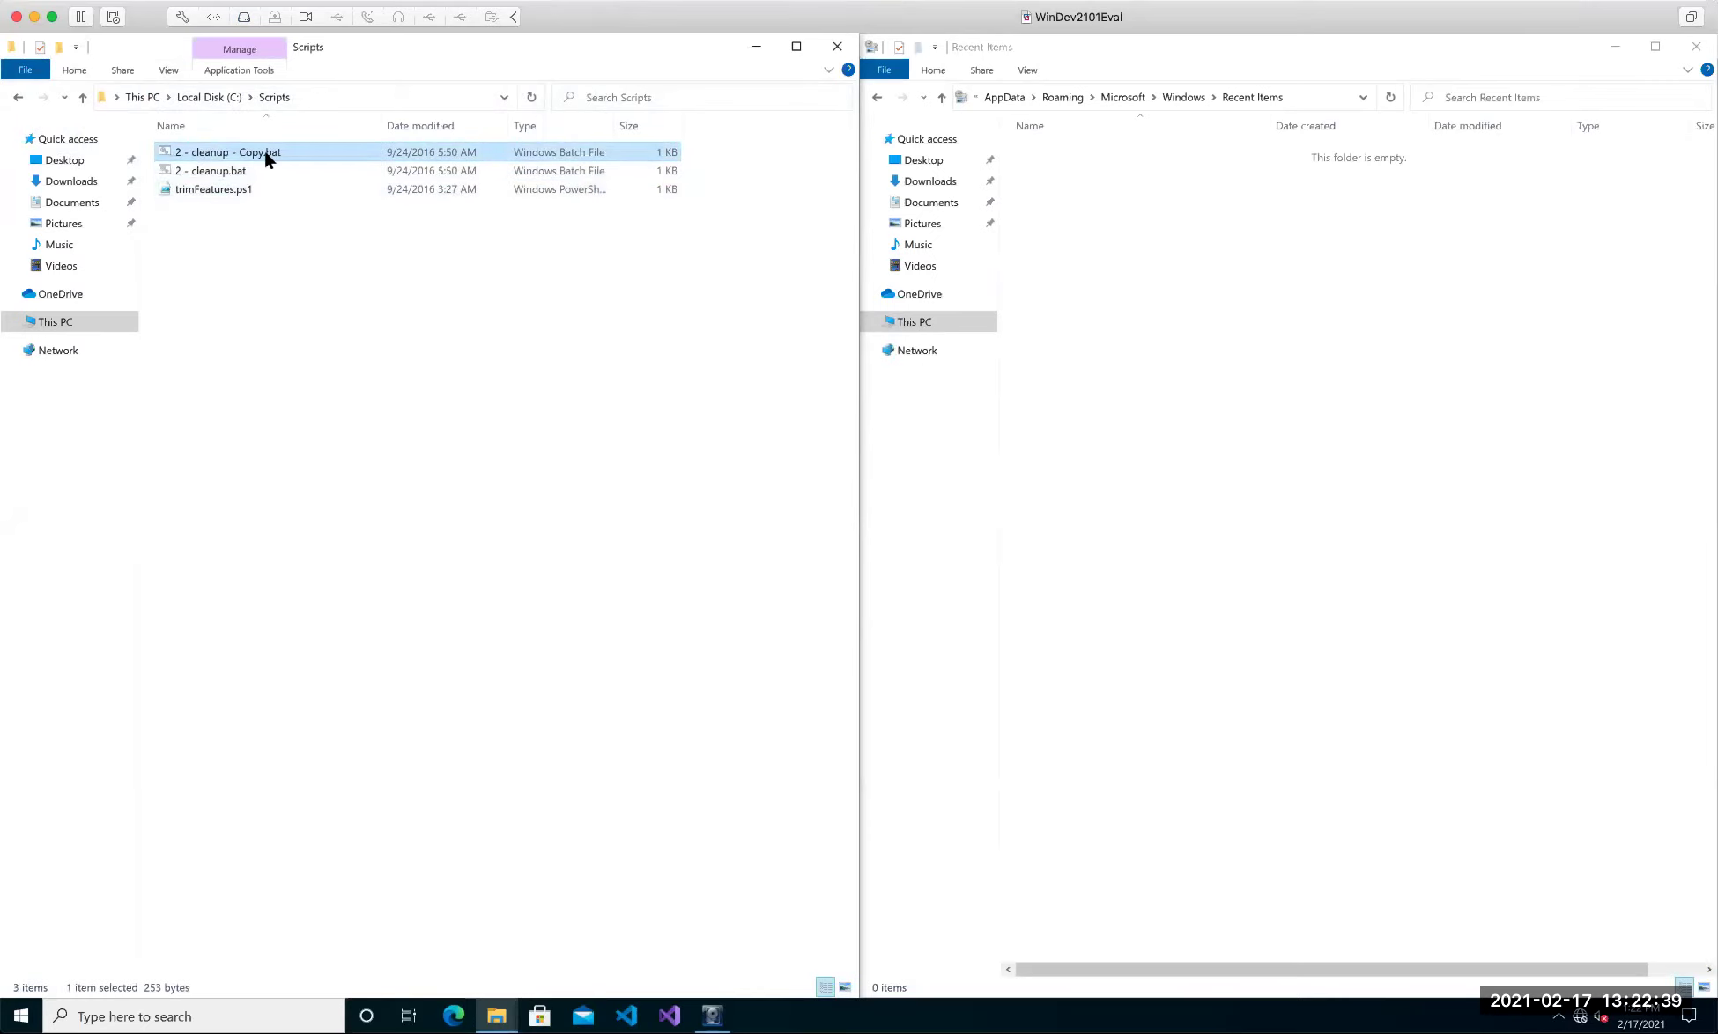
Rename the copied batch file to 2 - cleanup - Copy.txt, accepting the extension change.
{"action": "left_click", "coordinate": [264, 152]}
{"action": "left_click_drag", "start_coordinate": [268, 155], "coordinate": [367, 159]}
{"action": "type", "text": "txt"}
{"action": "key", "text": "Return"}
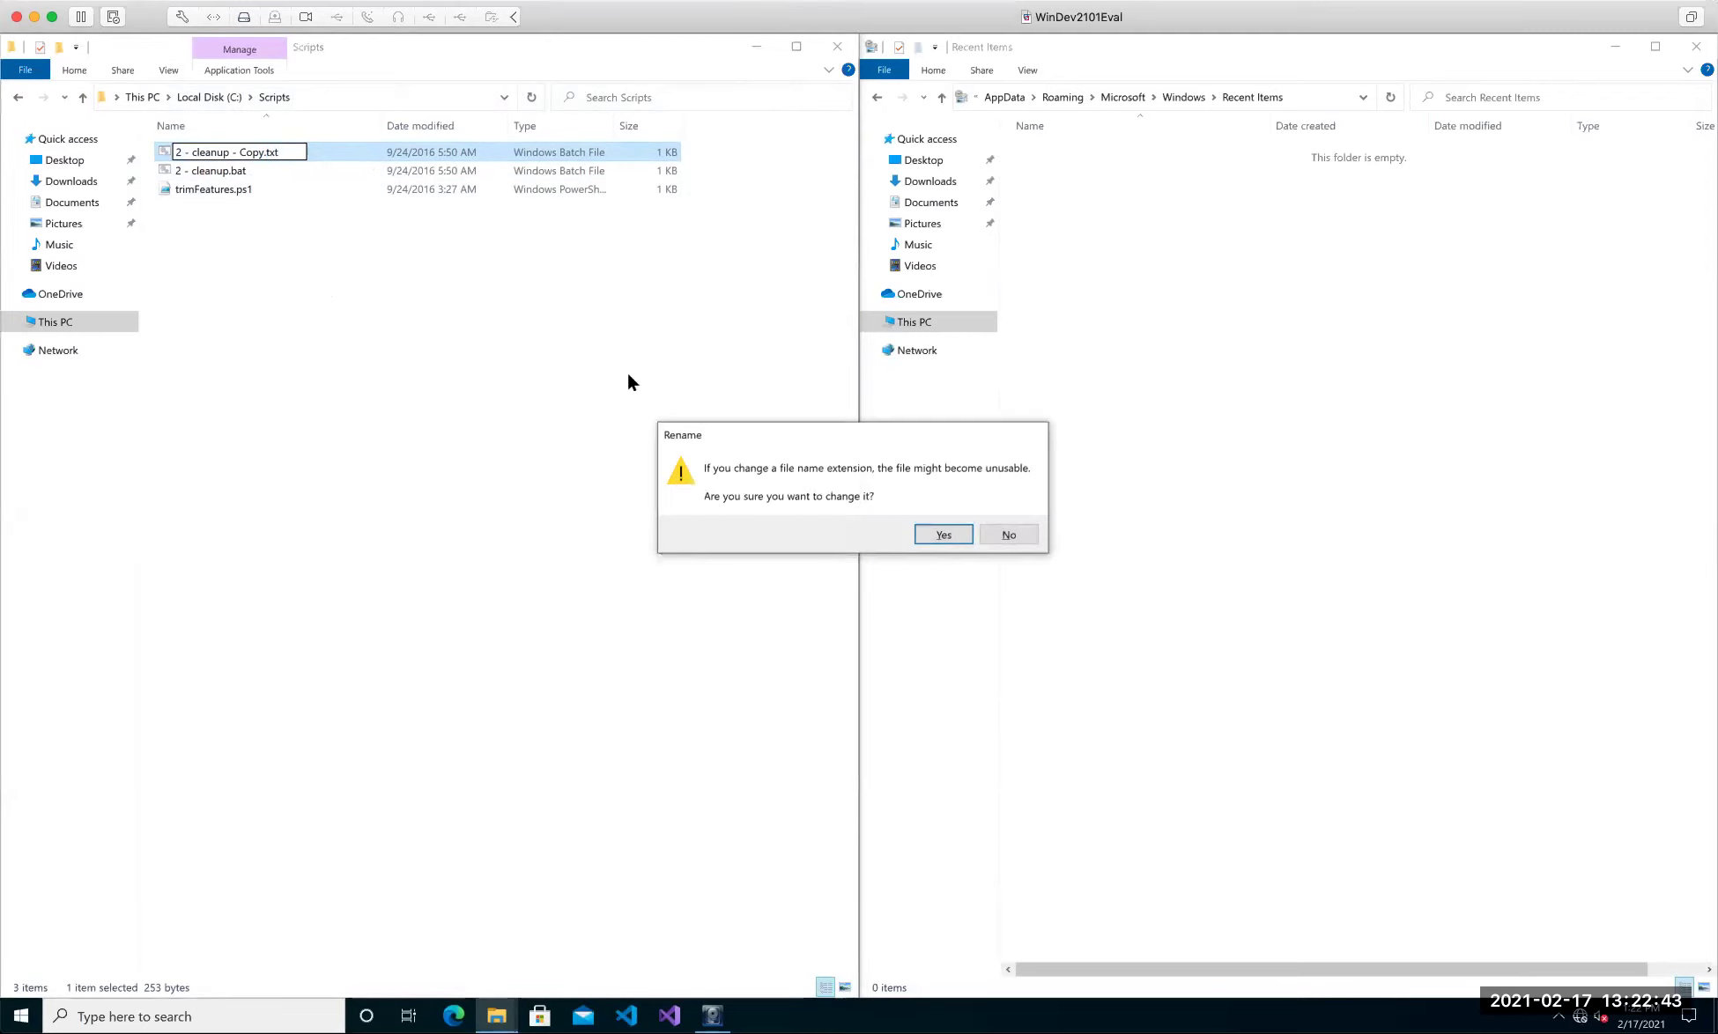
{"action": "left_click", "coordinate": [962, 534]}
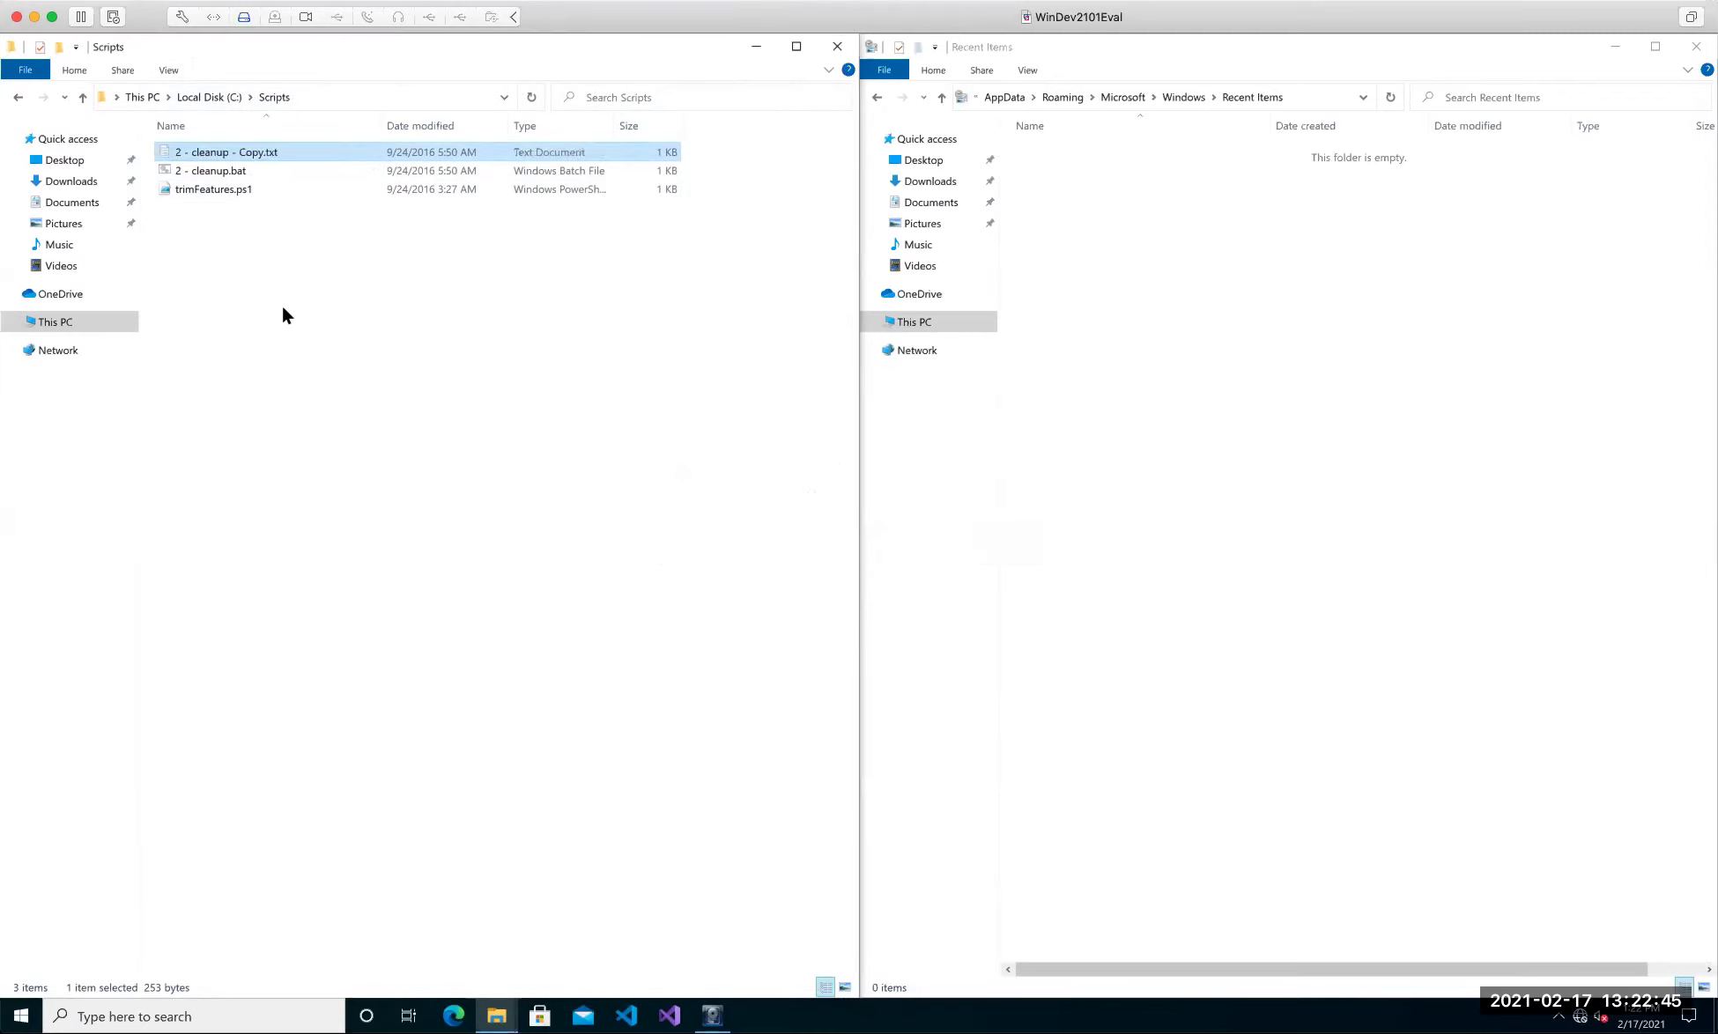
View 2 - cleanup - Copy.txt in Notepad, close it, and check the Scripts shortcut in Recent Items.
{"action": "double_click", "coordinate": [259, 153]}
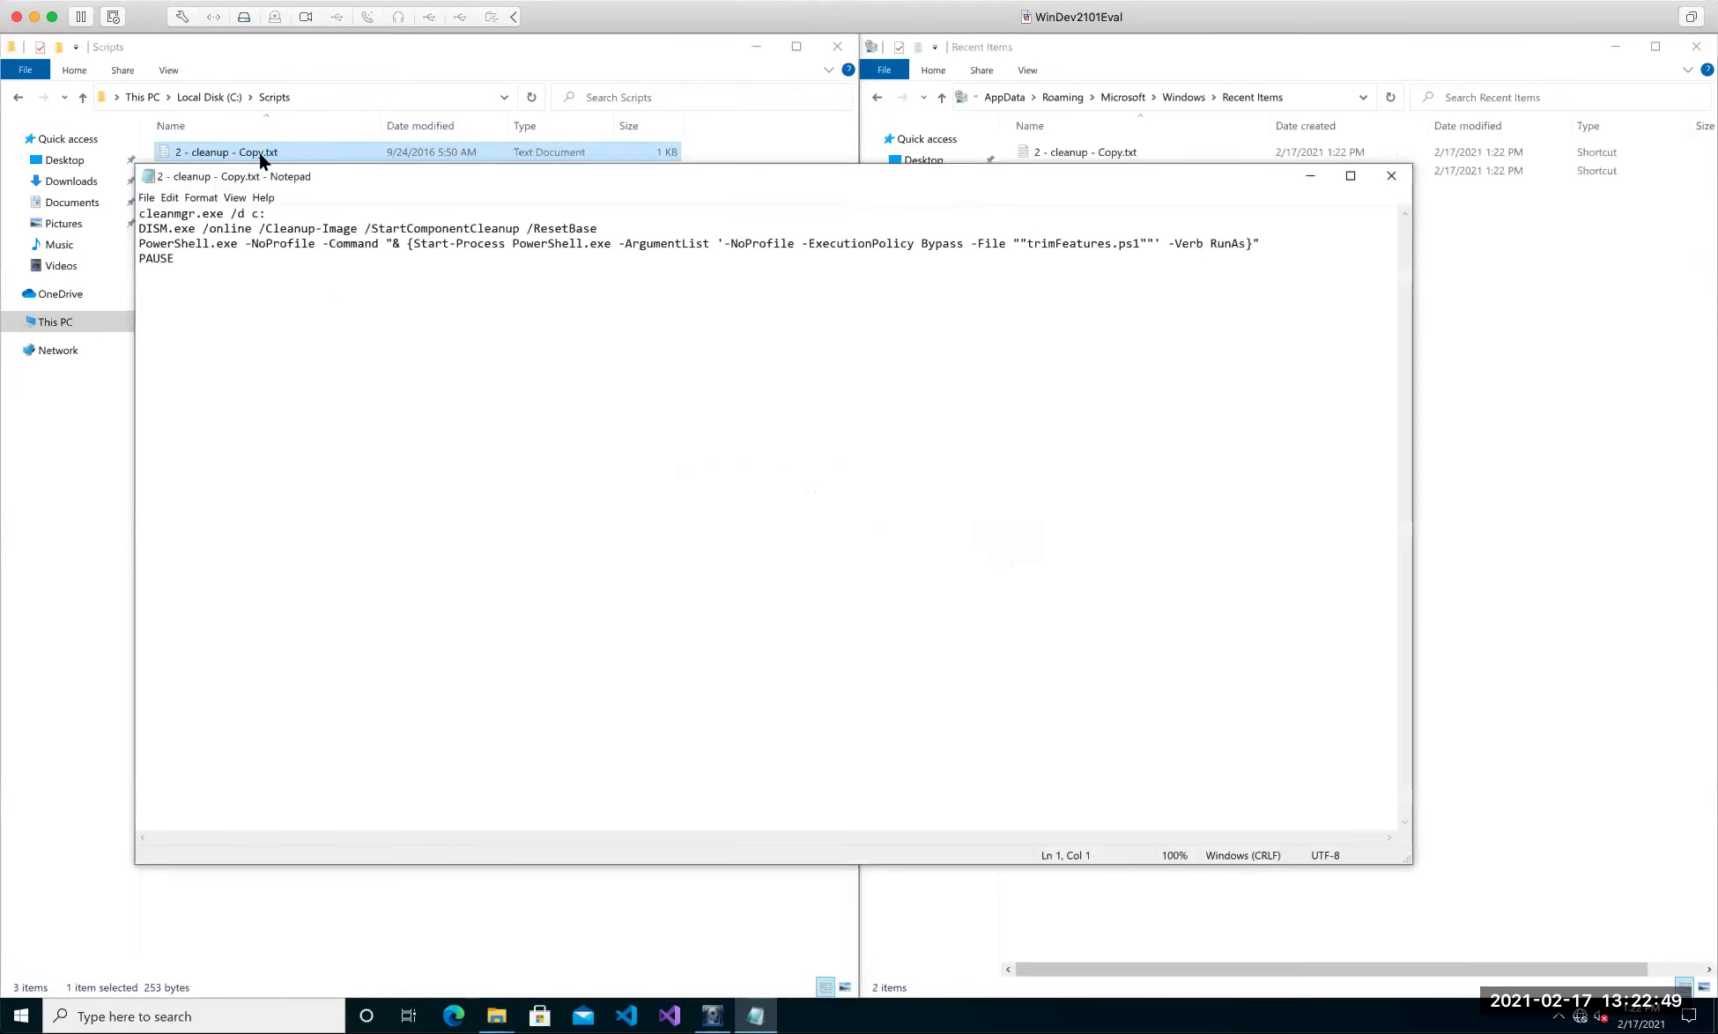
{"action": "left_click", "coordinate": [1377, 183]}
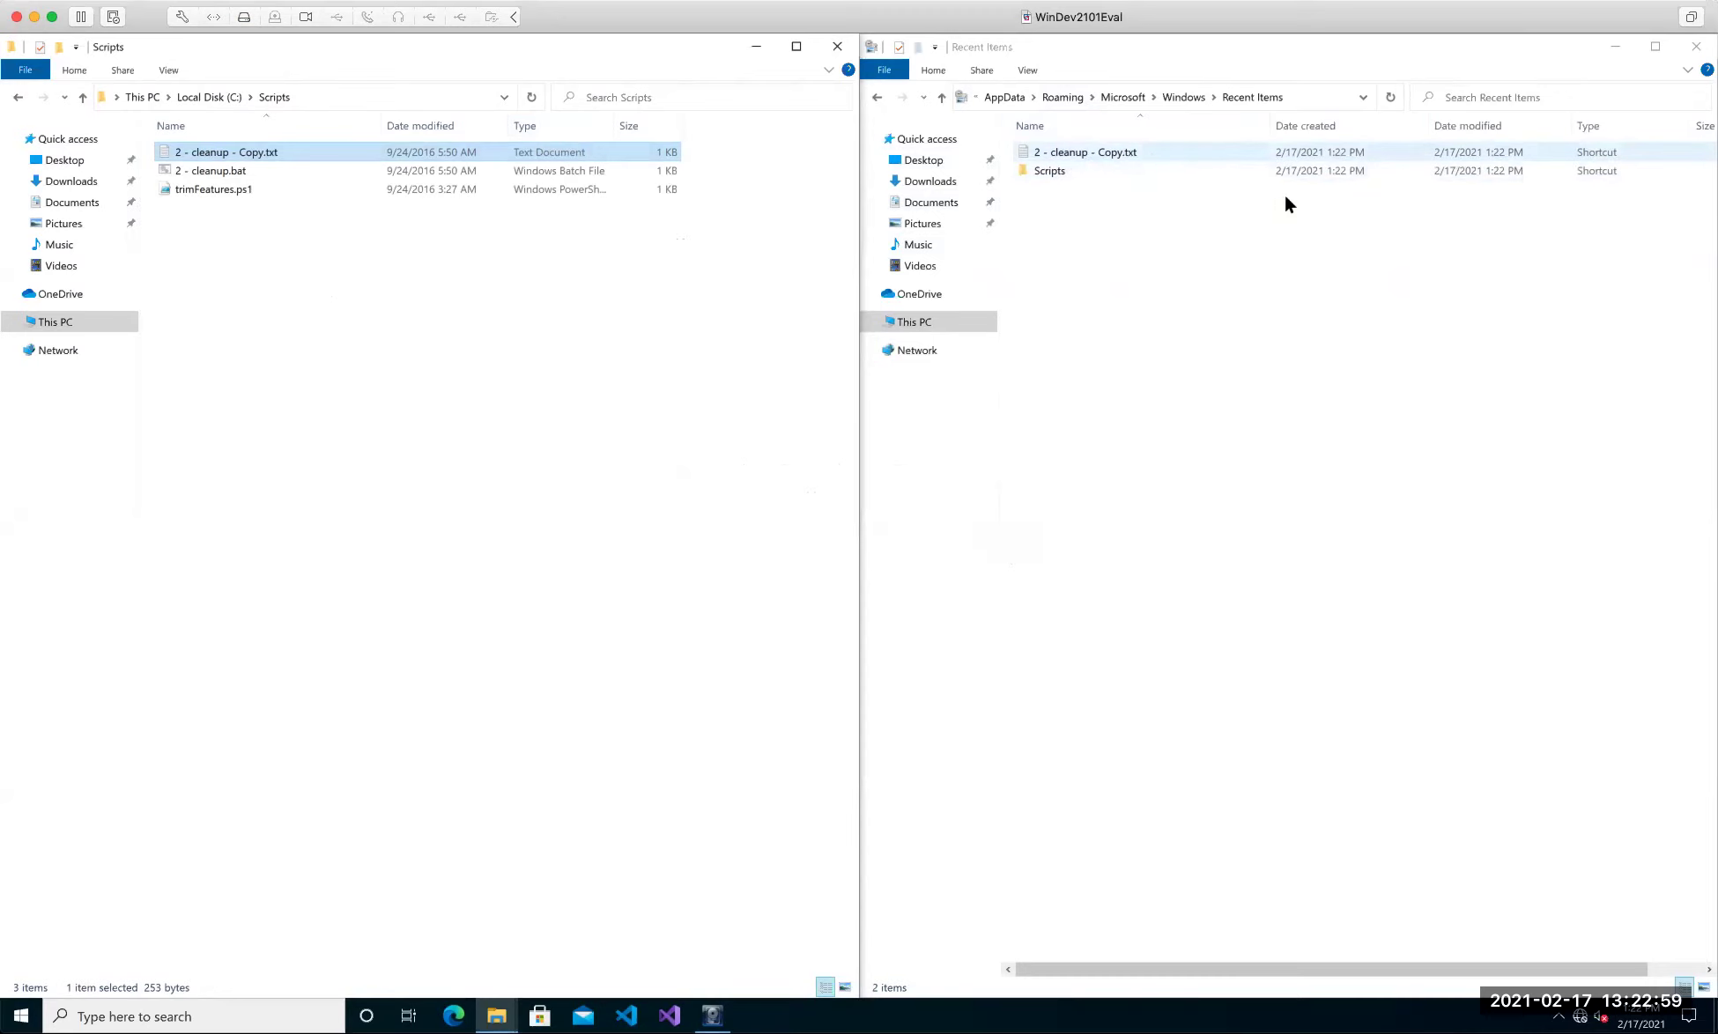
{"action": "left_click", "coordinate": [1062, 170]}
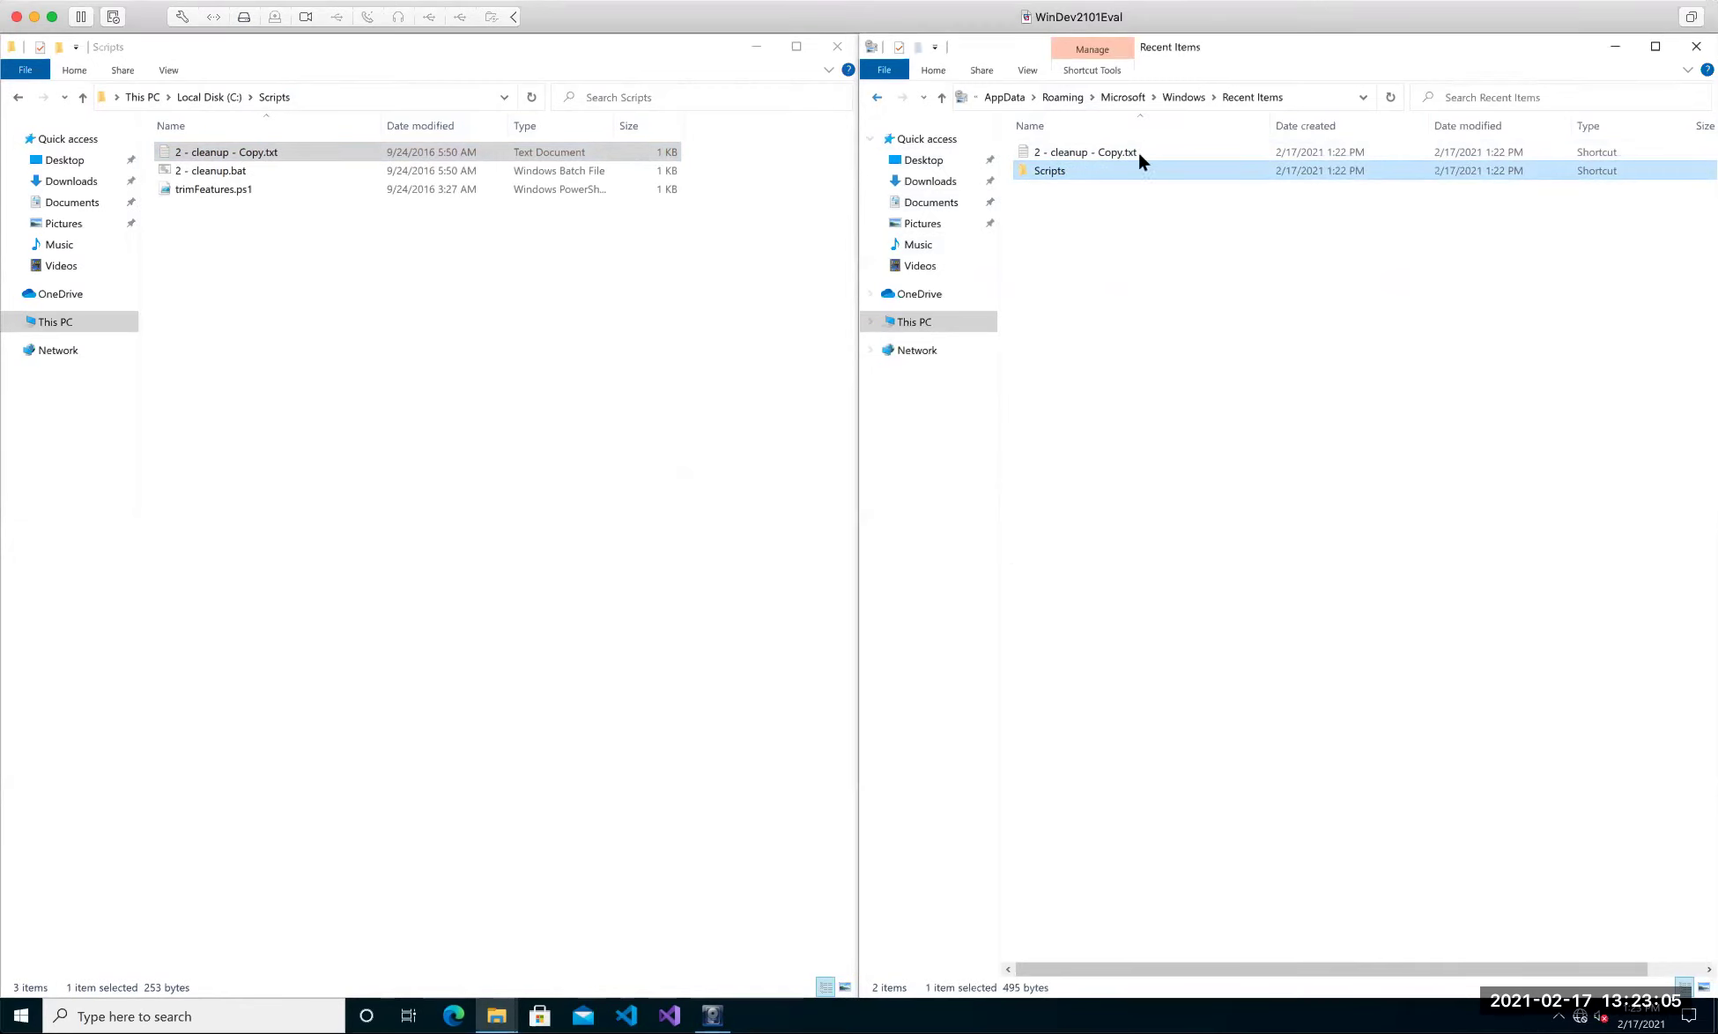
{"action": "mouse_move", "coordinate": [1061, 167]}
Open 2 - cleanup.bat from the Scripts folder for editing in Notepad.
{"action": "left_click", "coordinate": [216, 170]}
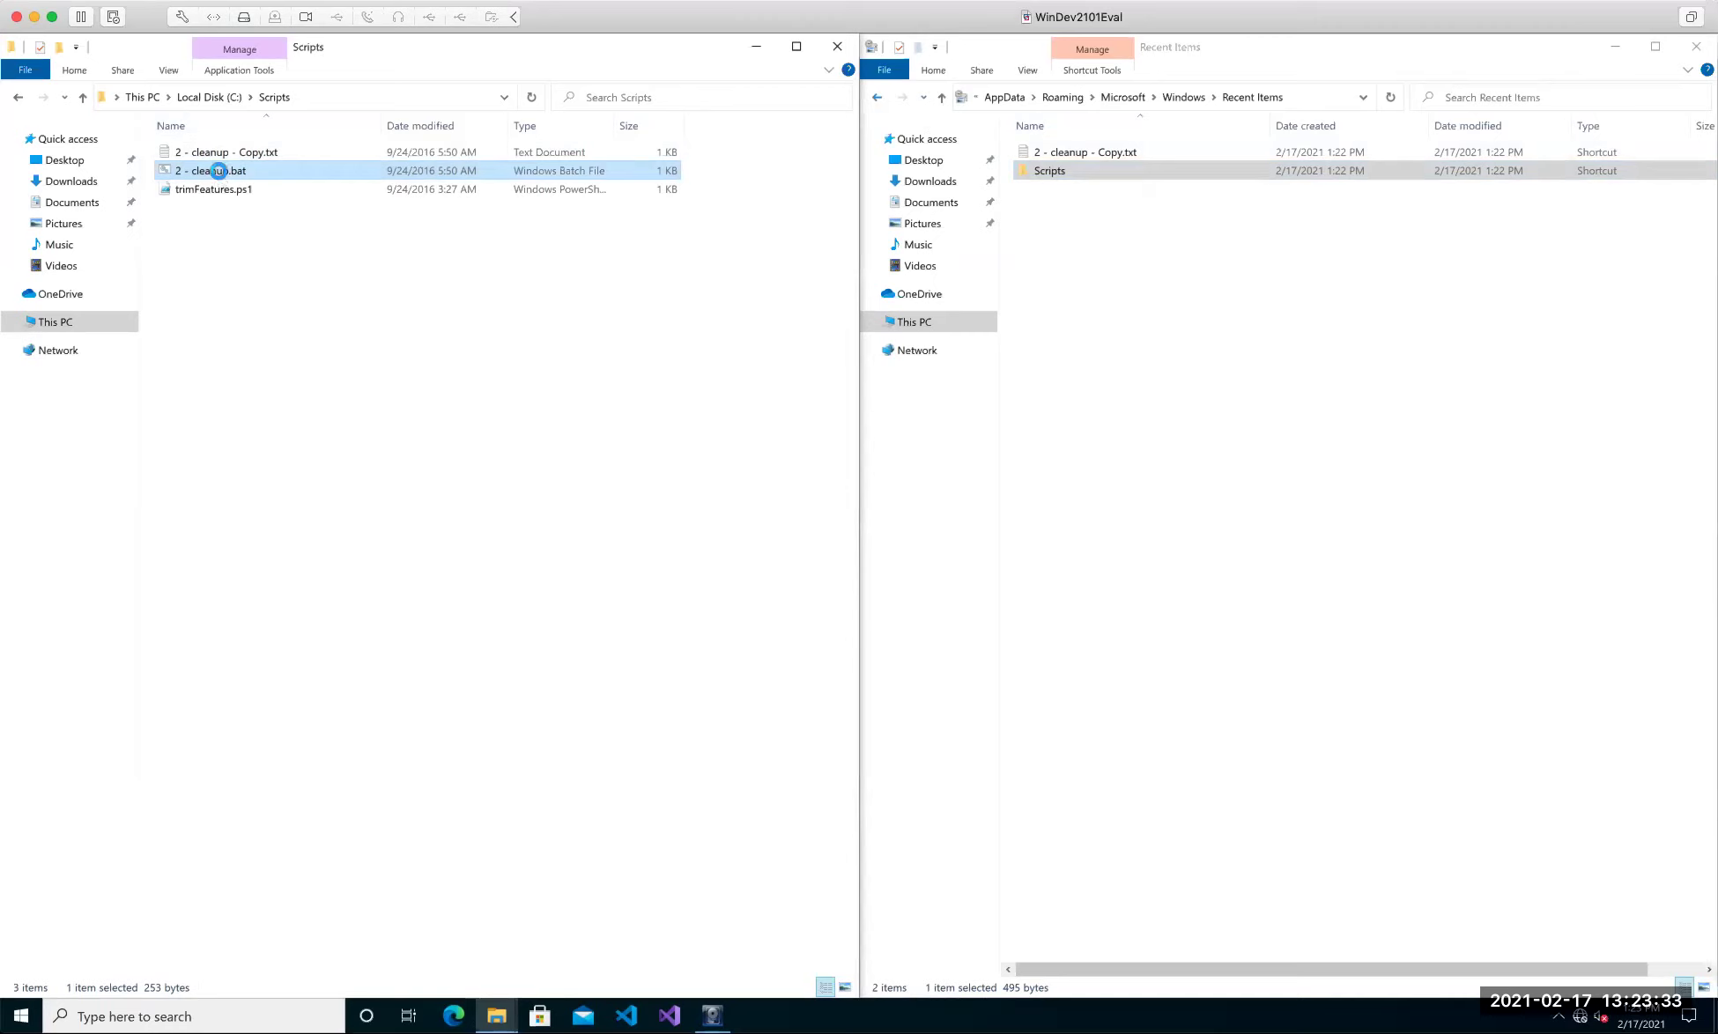
{"action": "right_click", "coordinate": [217, 172]}
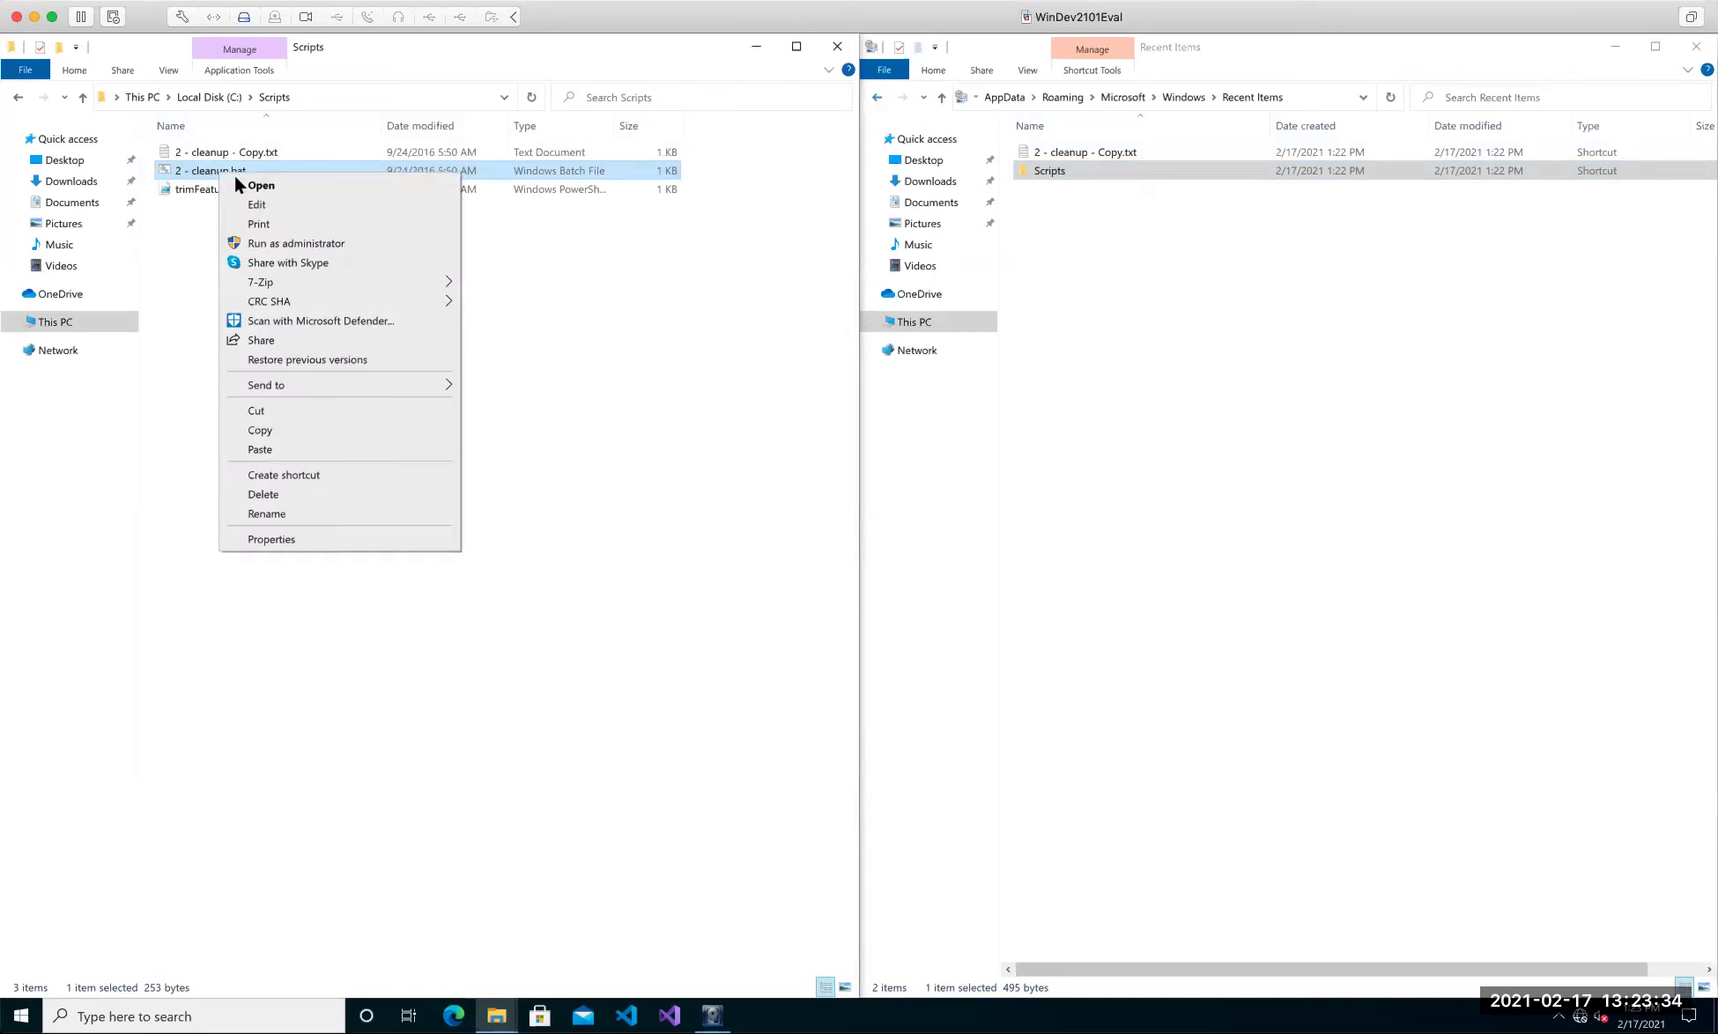
{"action": "left_click", "coordinate": [287, 207]}
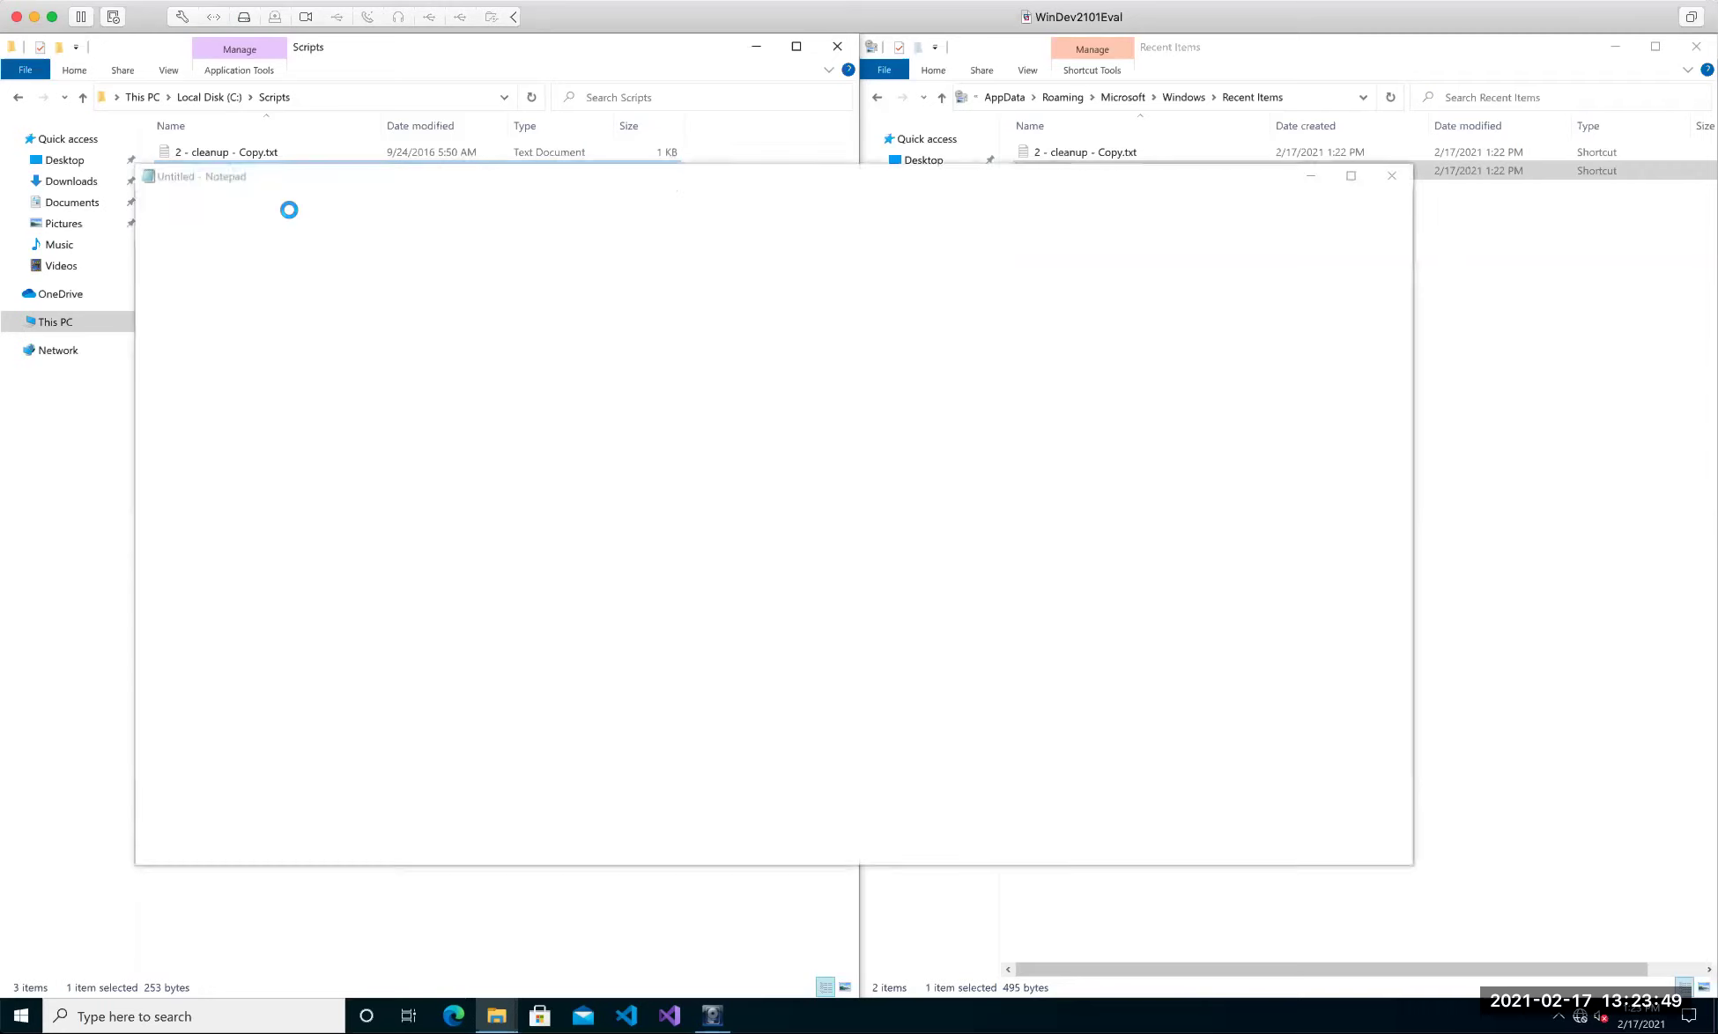
Check Recent Items for an entry for 2 - cleanup.bat, and close the file in Notepad.
{"action": "left_click", "coordinate": [1497, 341]}
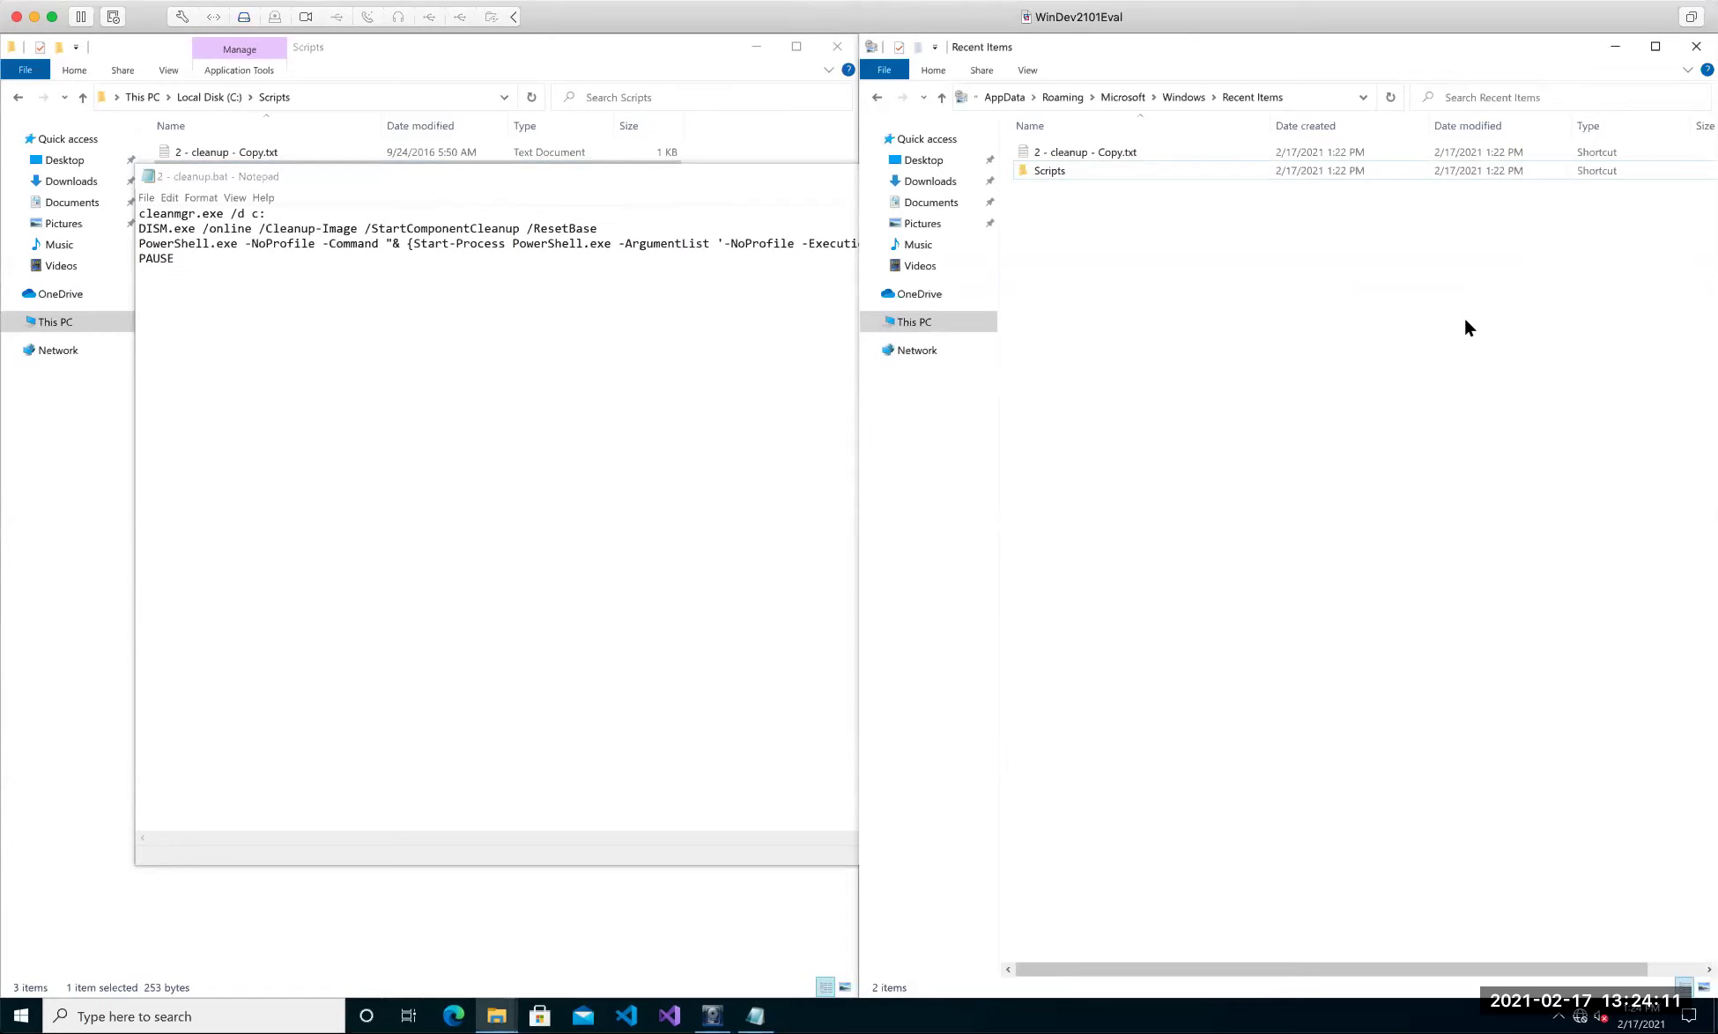
{"action": "left_click", "coordinate": [697, 310]}
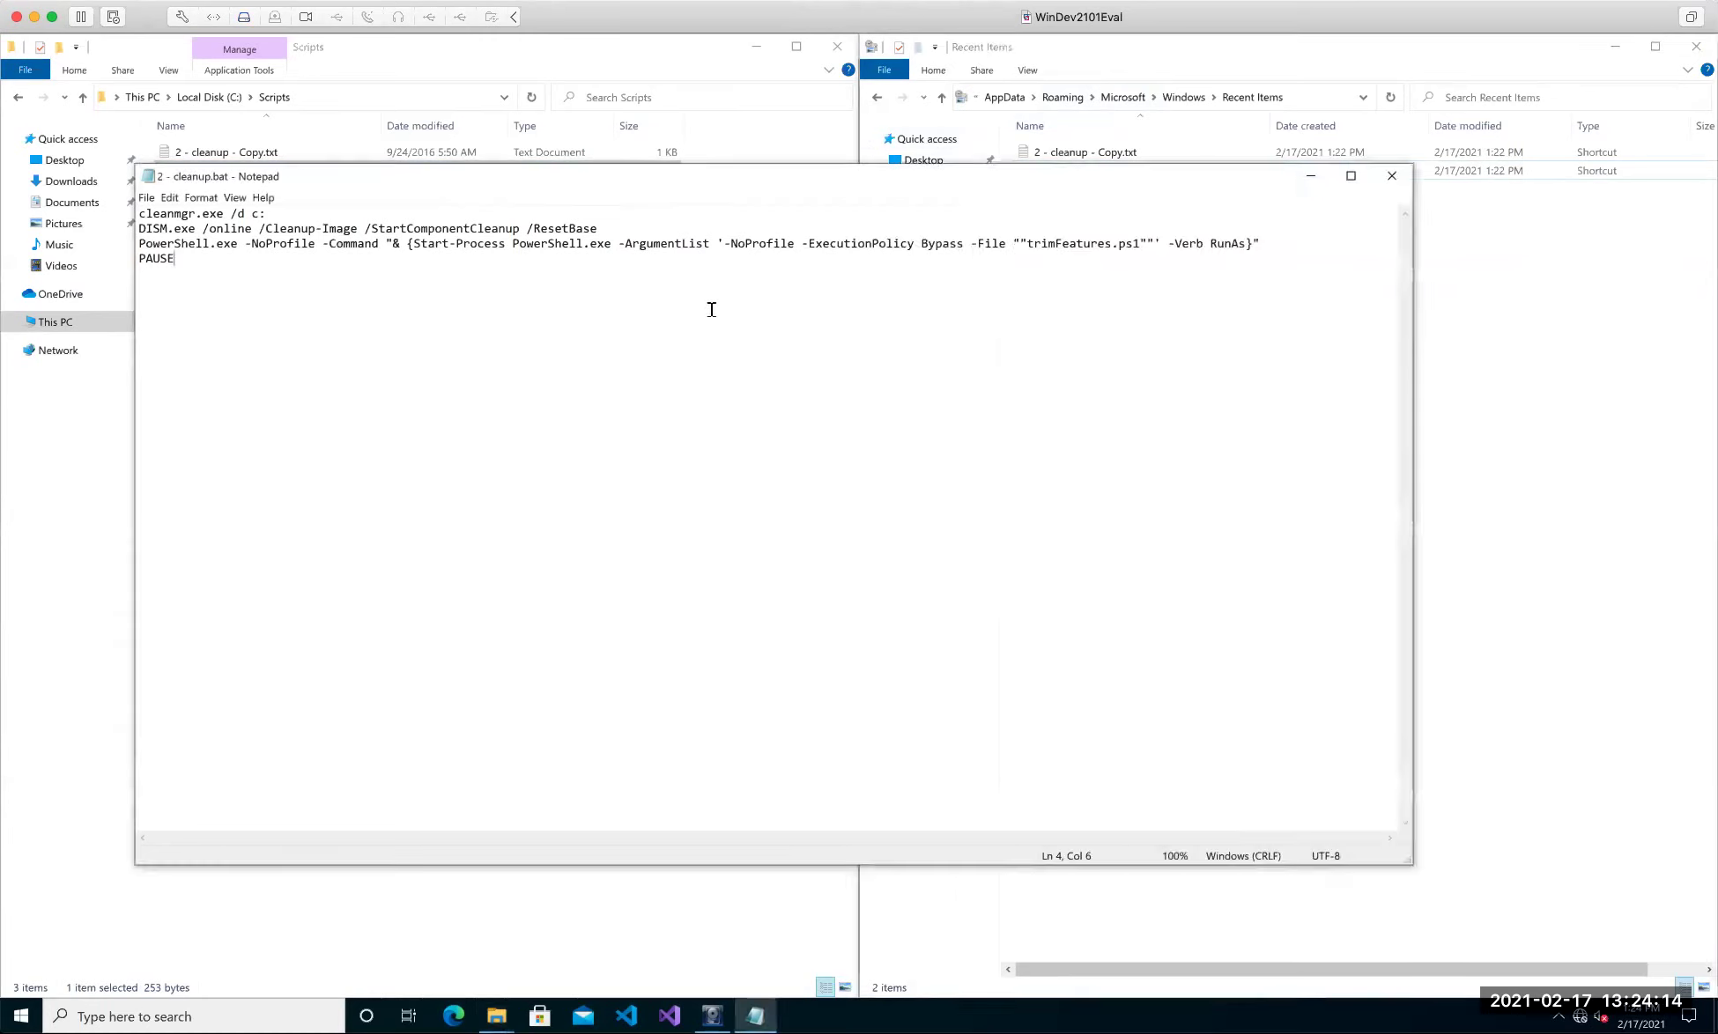
{"action": "left_click", "coordinate": [1392, 177]}
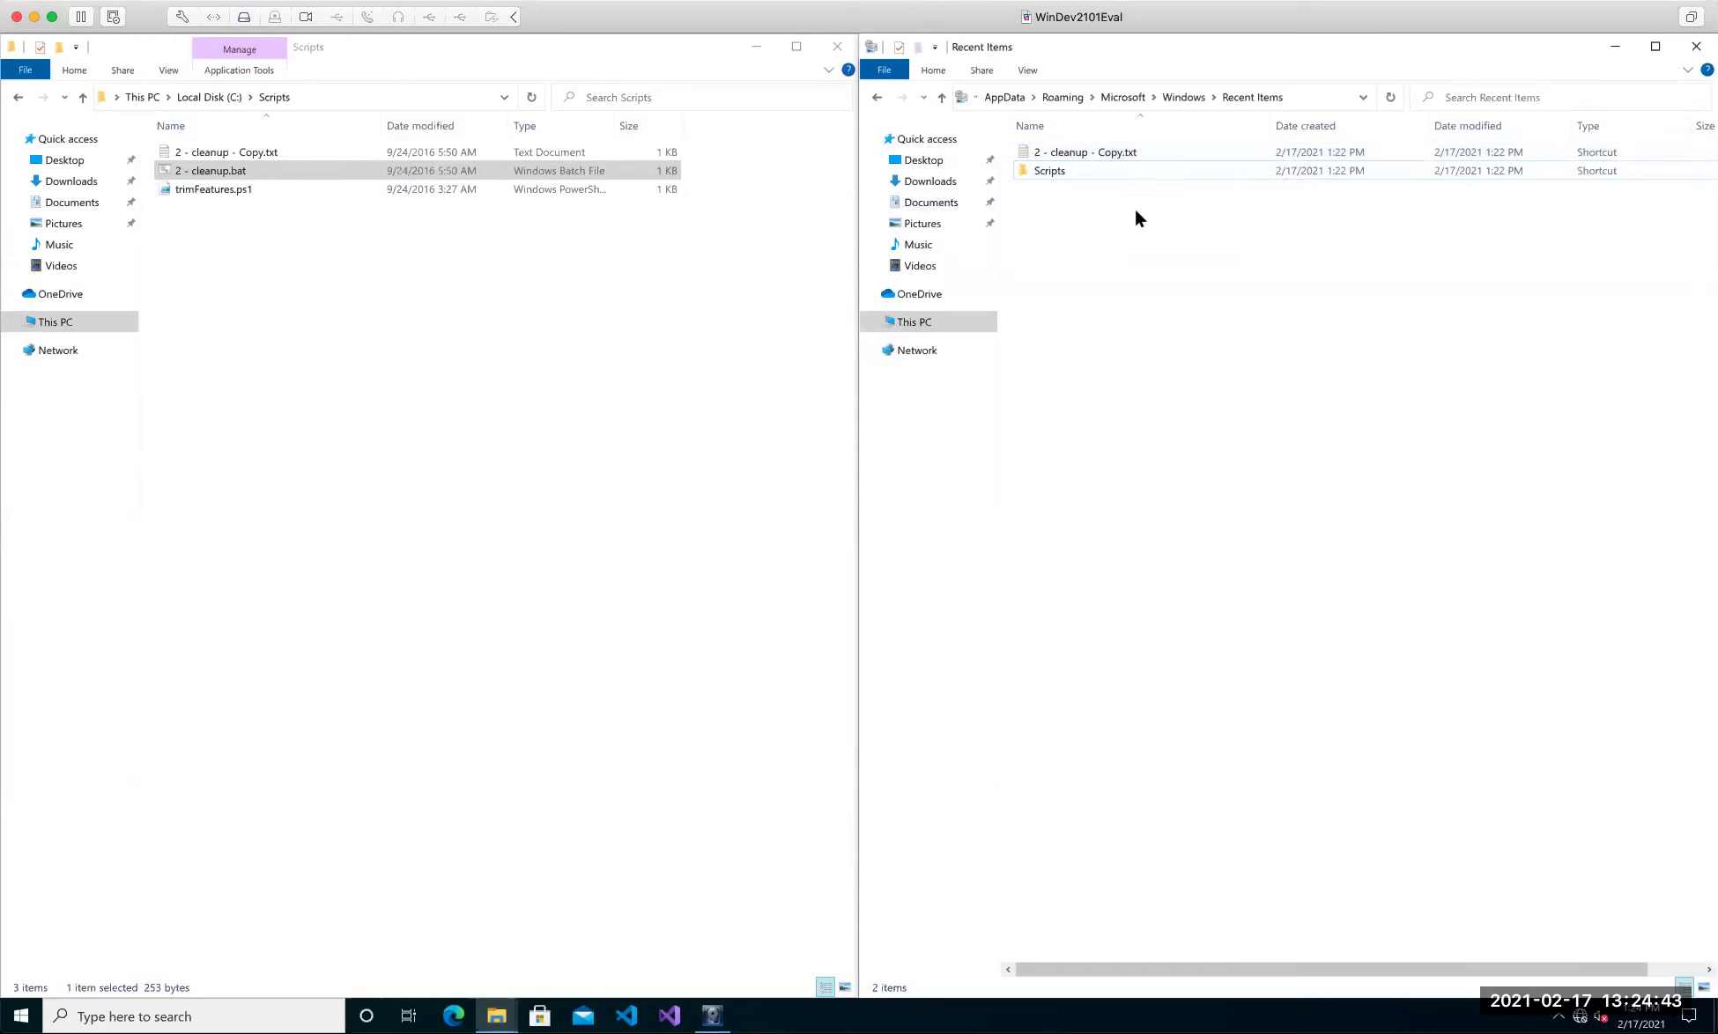
Open 2 - cleanup - Copy.txt from the Scripts folder for editing in Notepad, and close it.
{"action": "left_click", "coordinate": [335, 258]}
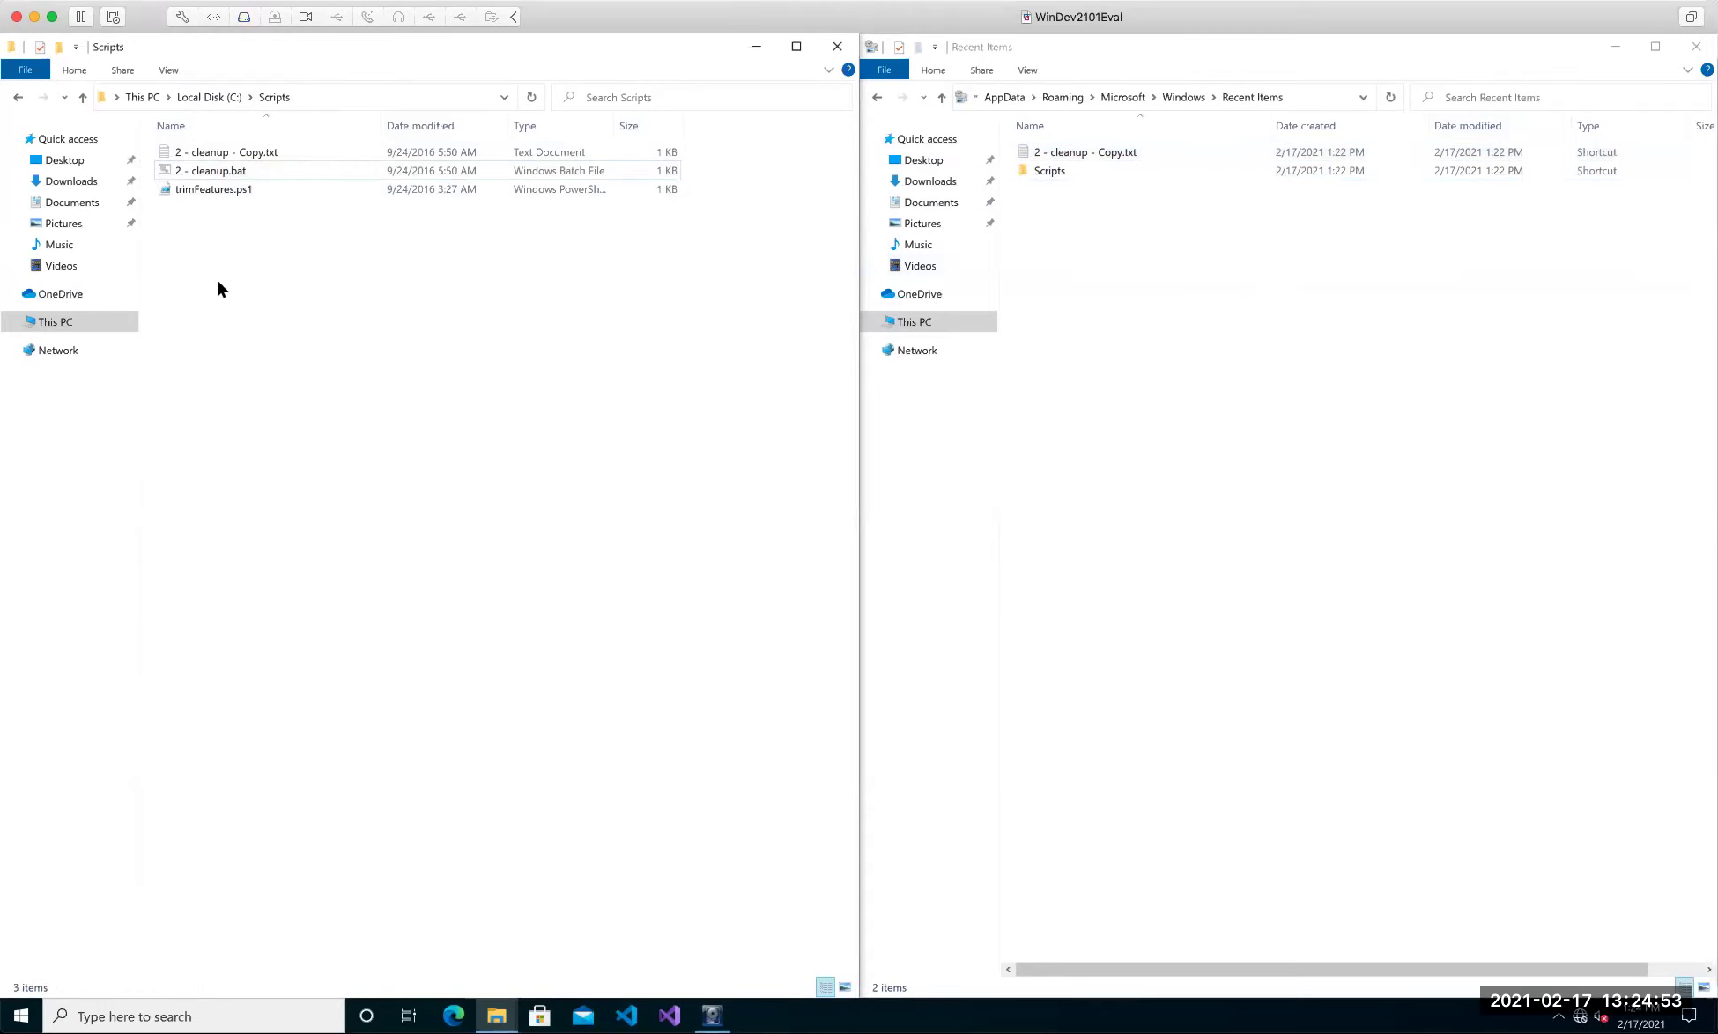
{"action": "left_click", "coordinate": [234, 152]}
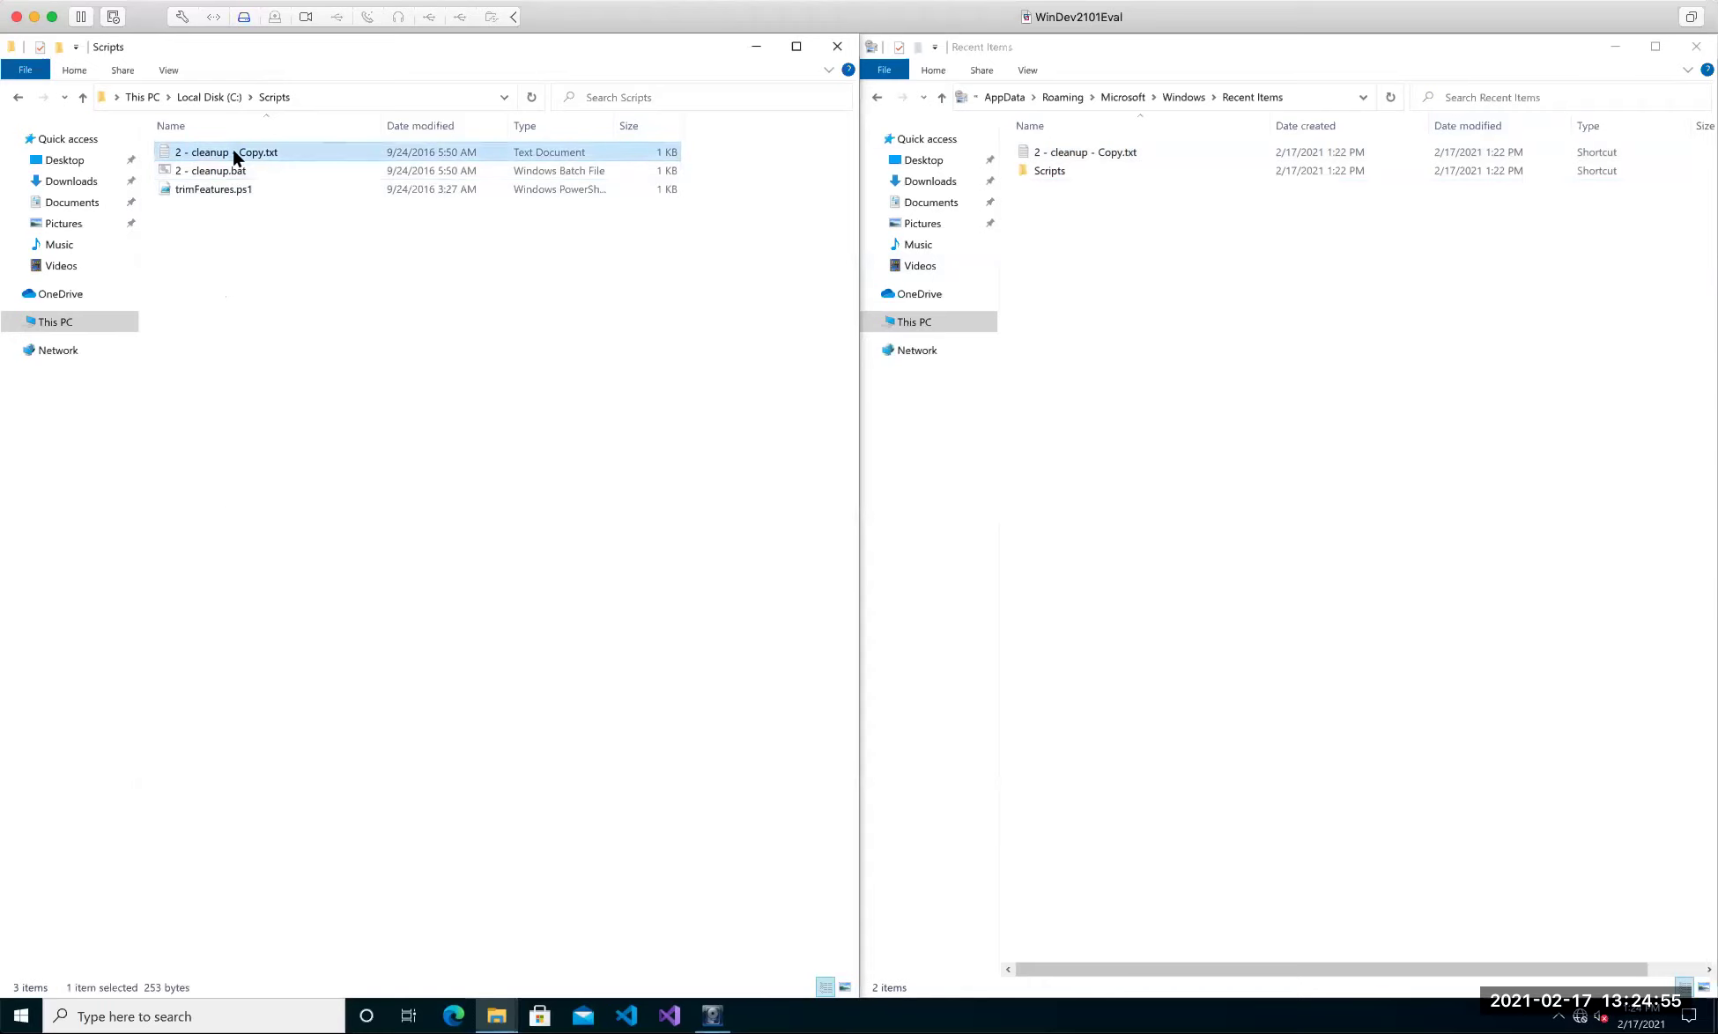
{"action": "right_click", "coordinate": [232, 152]}
{"action": "left_click", "coordinate": [277, 200]}
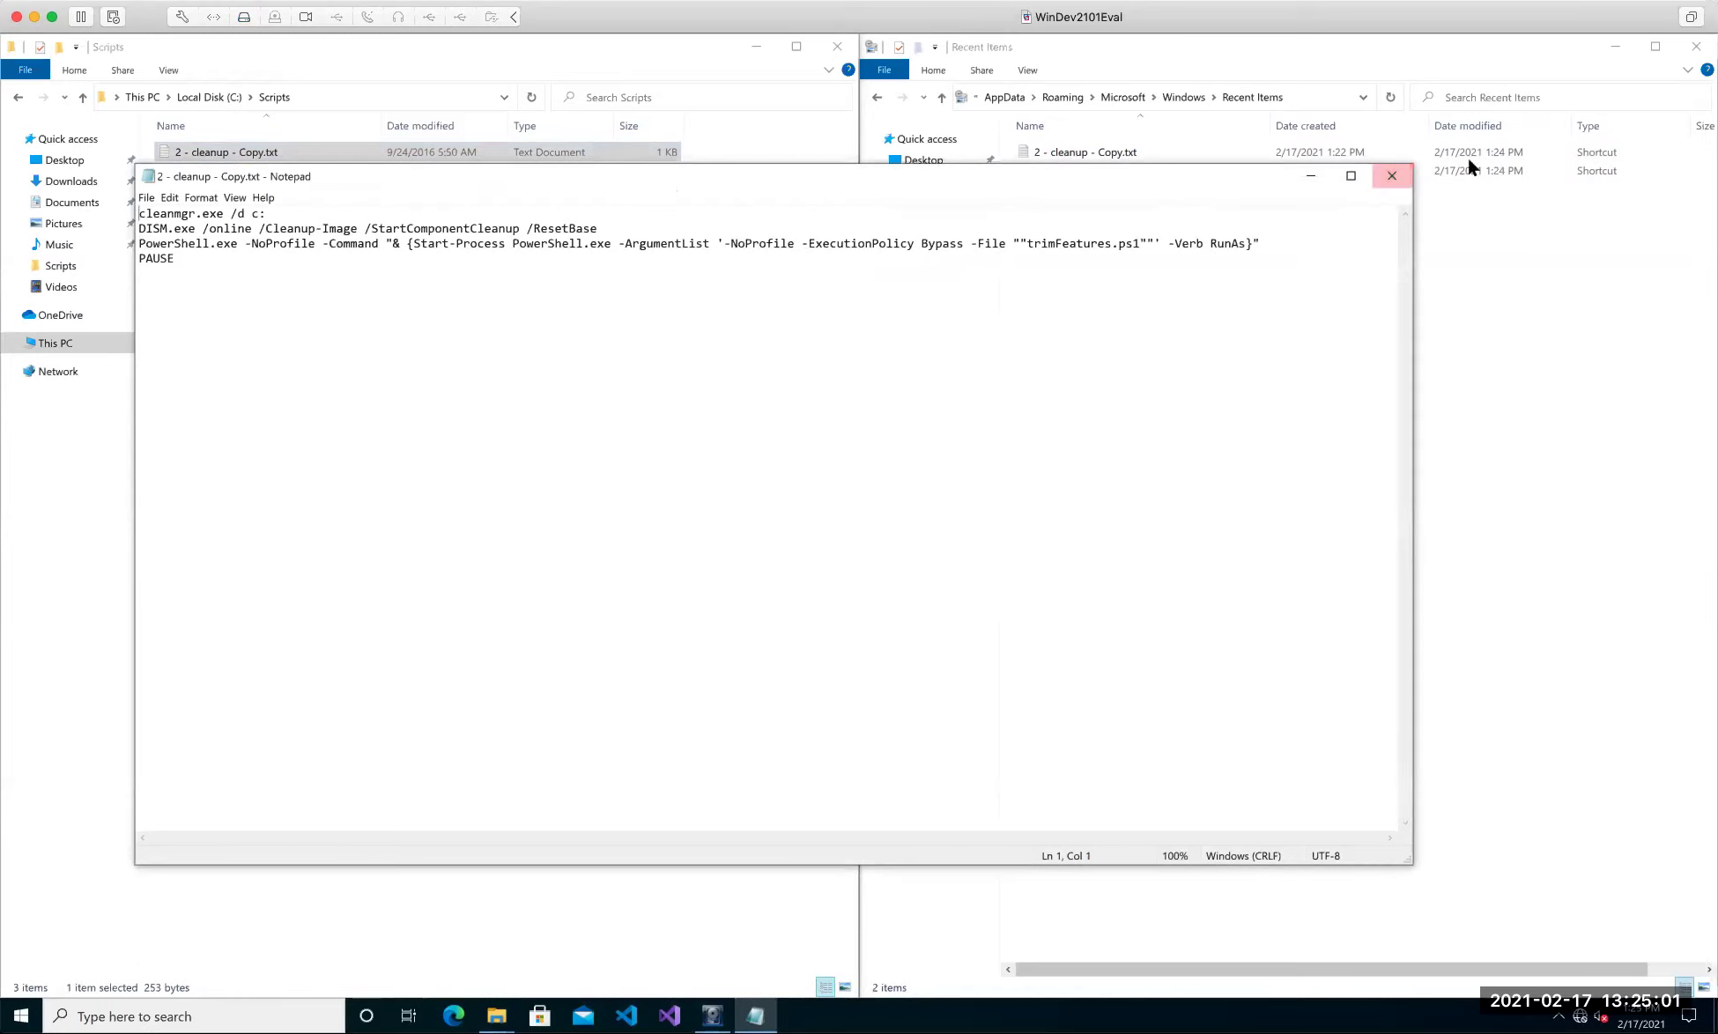
{"action": "left_click", "coordinate": [1390, 177]}
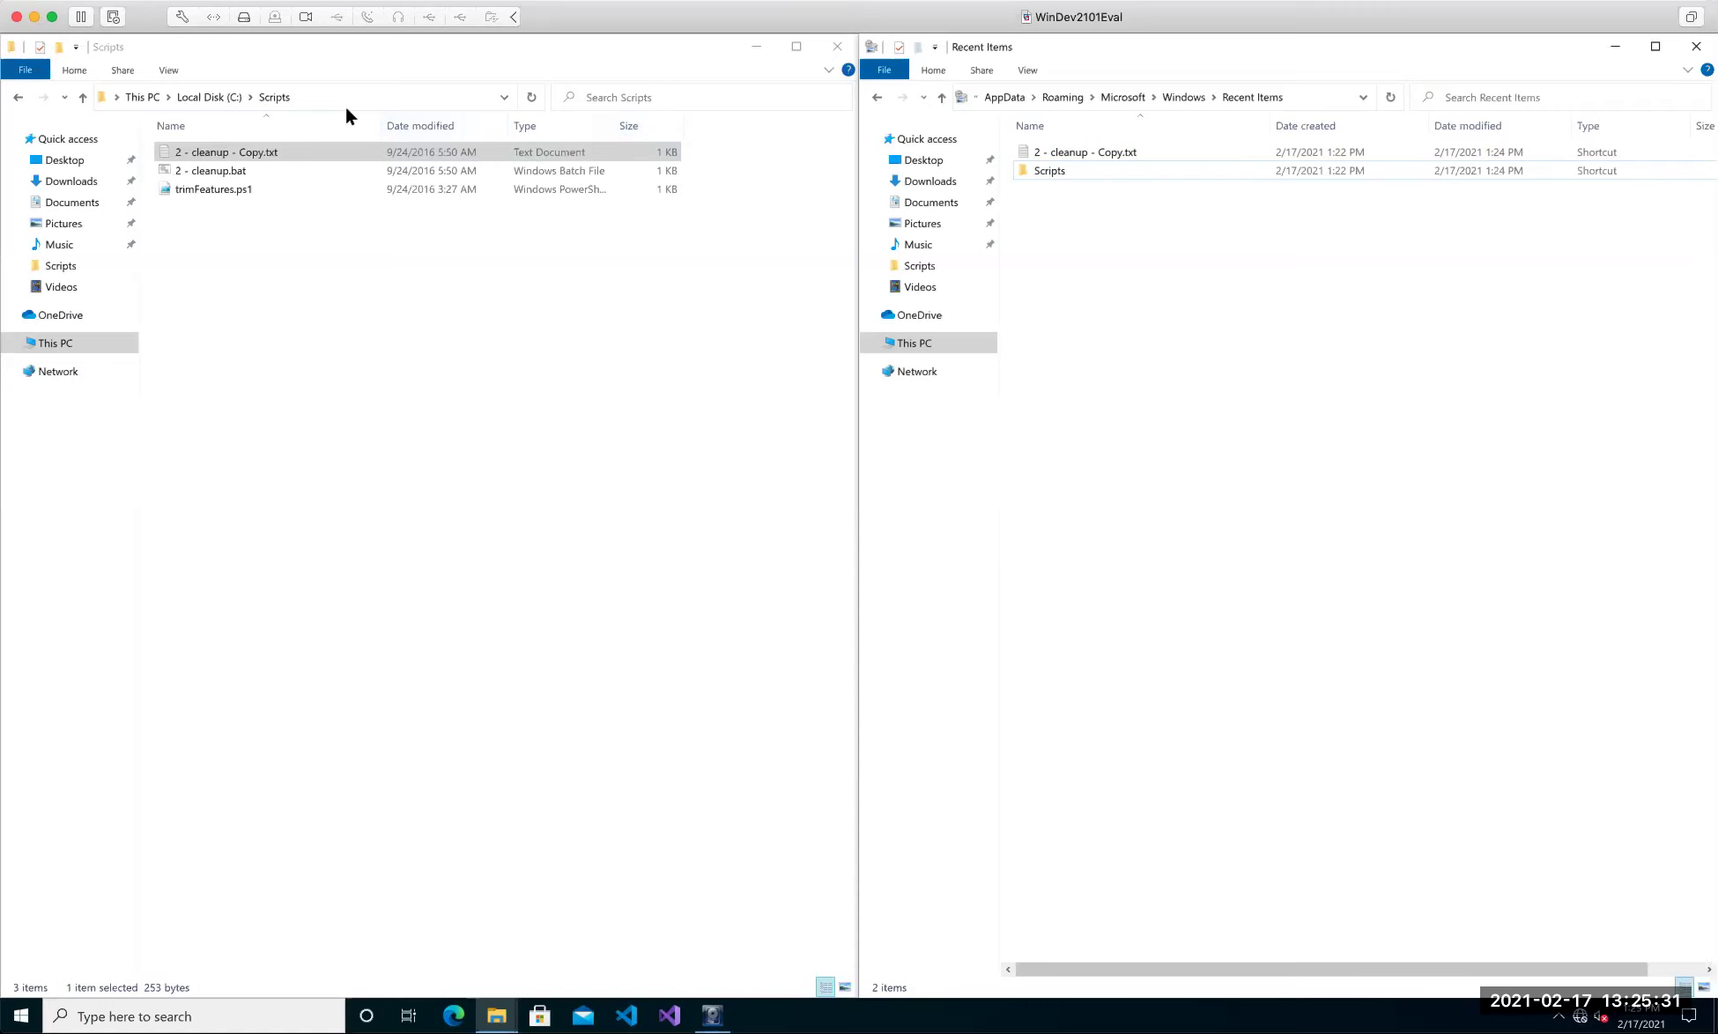
Open 2 - cleanup - Copy.txt for editing once more and close Notepad to compare its Recent Items dates.
{"action": "left_click", "coordinate": [314, 146]}
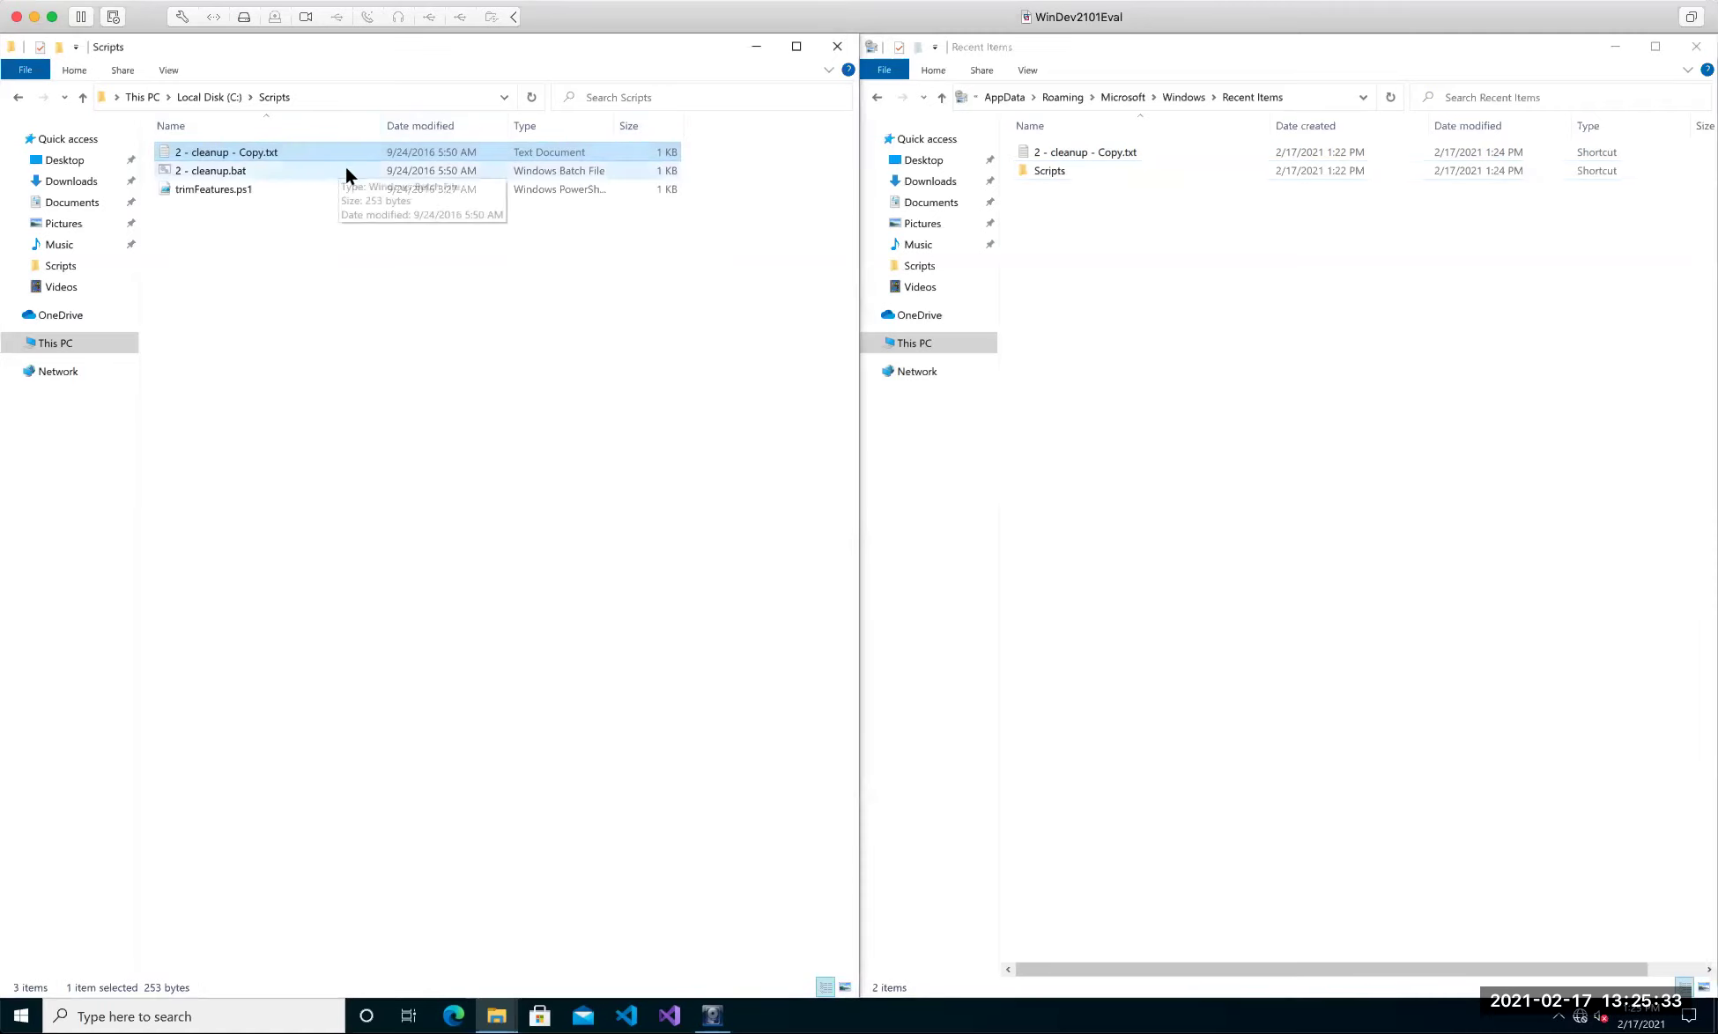
{"action": "right_click", "coordinate": [350, 158]}
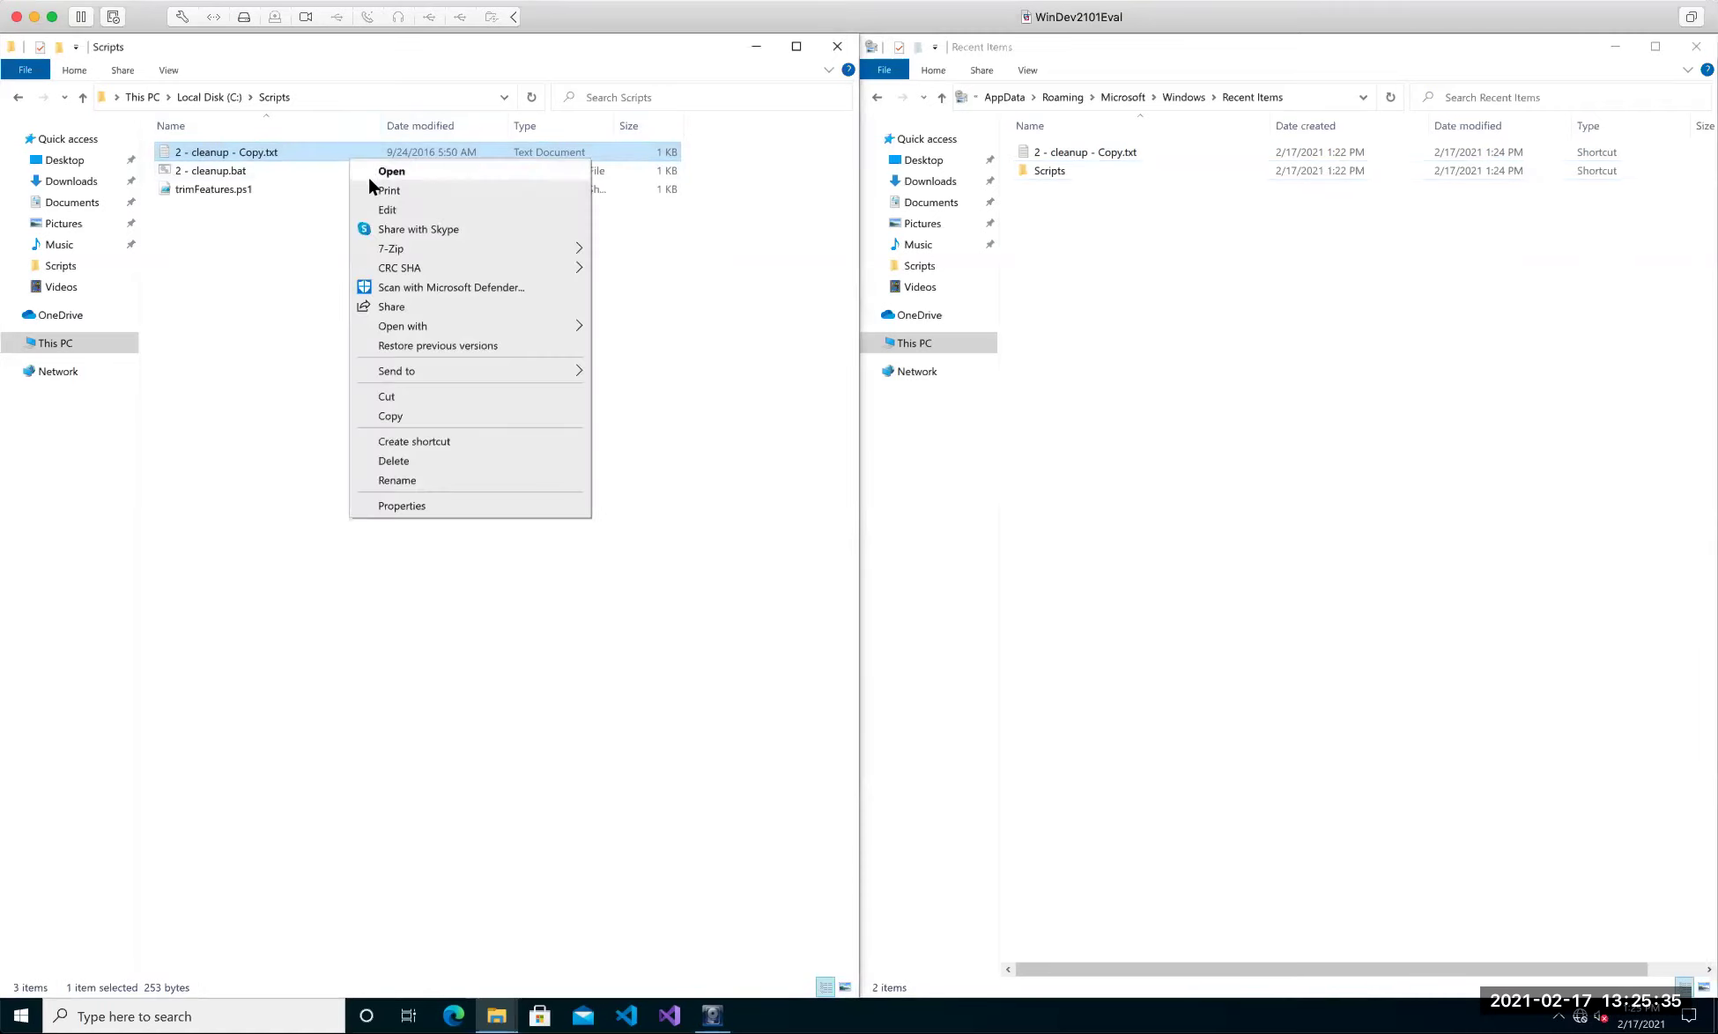
{"action": "left_click", "coordinate": [381, 208]}
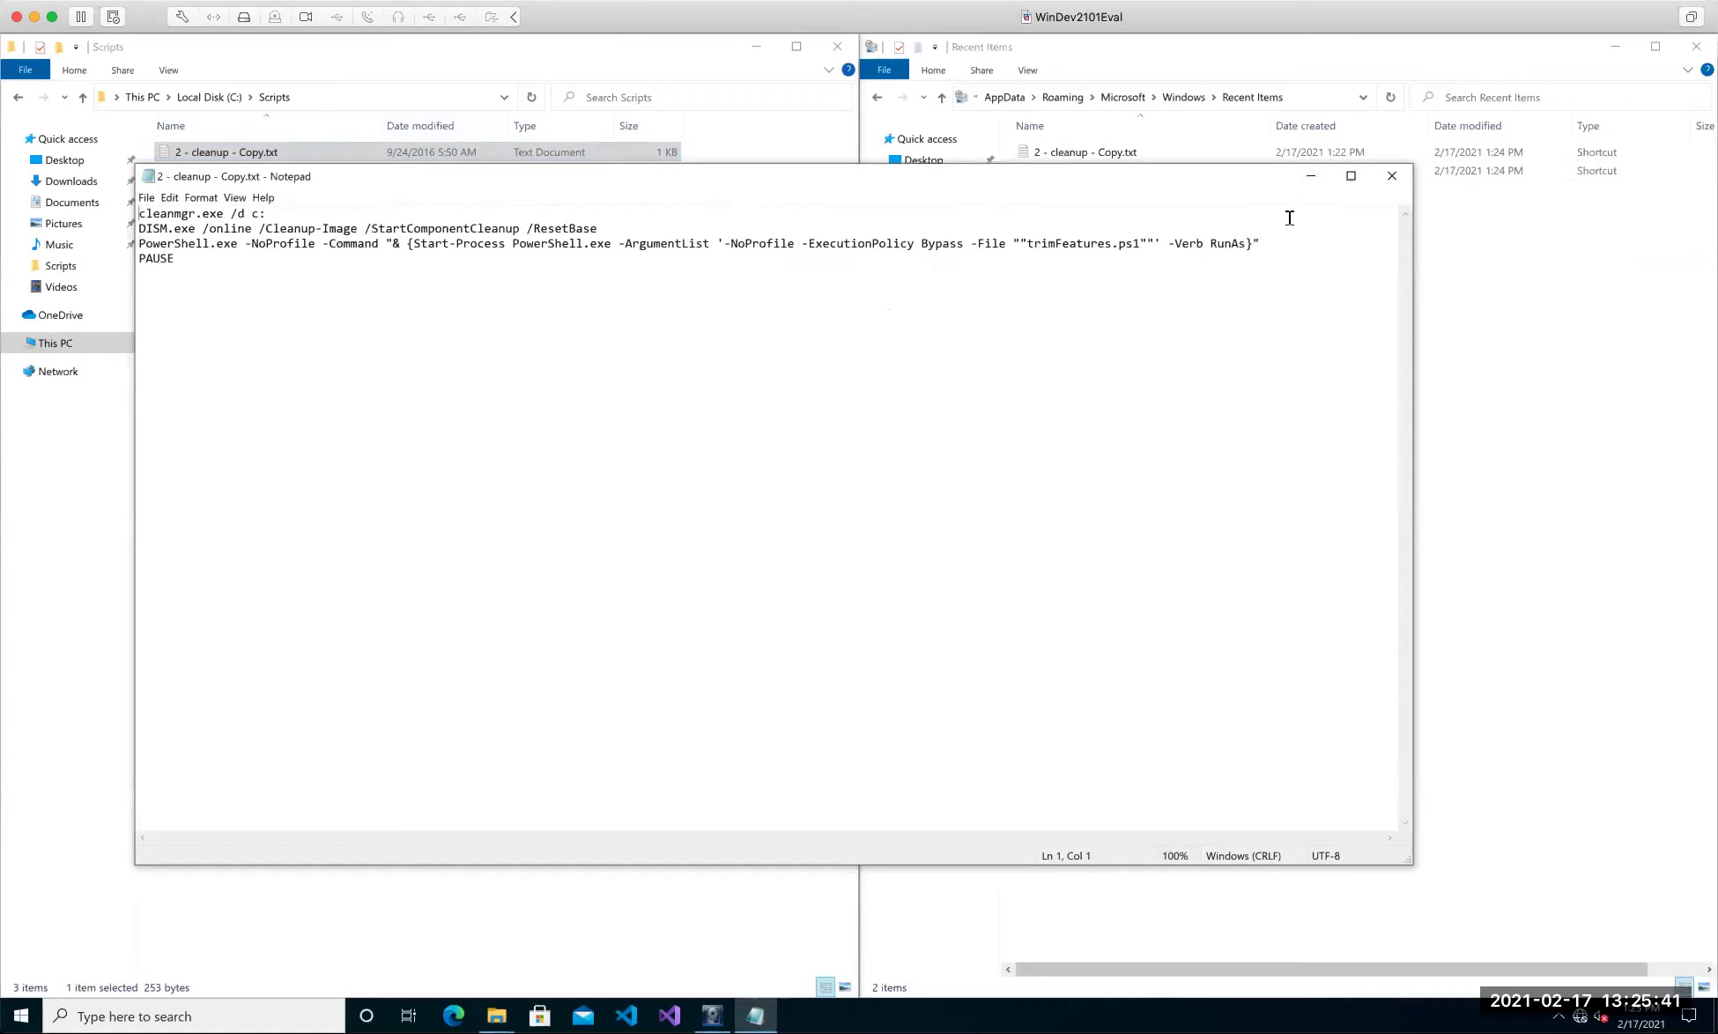
{"action": "left_click", "coordinate": [1392, 177]}
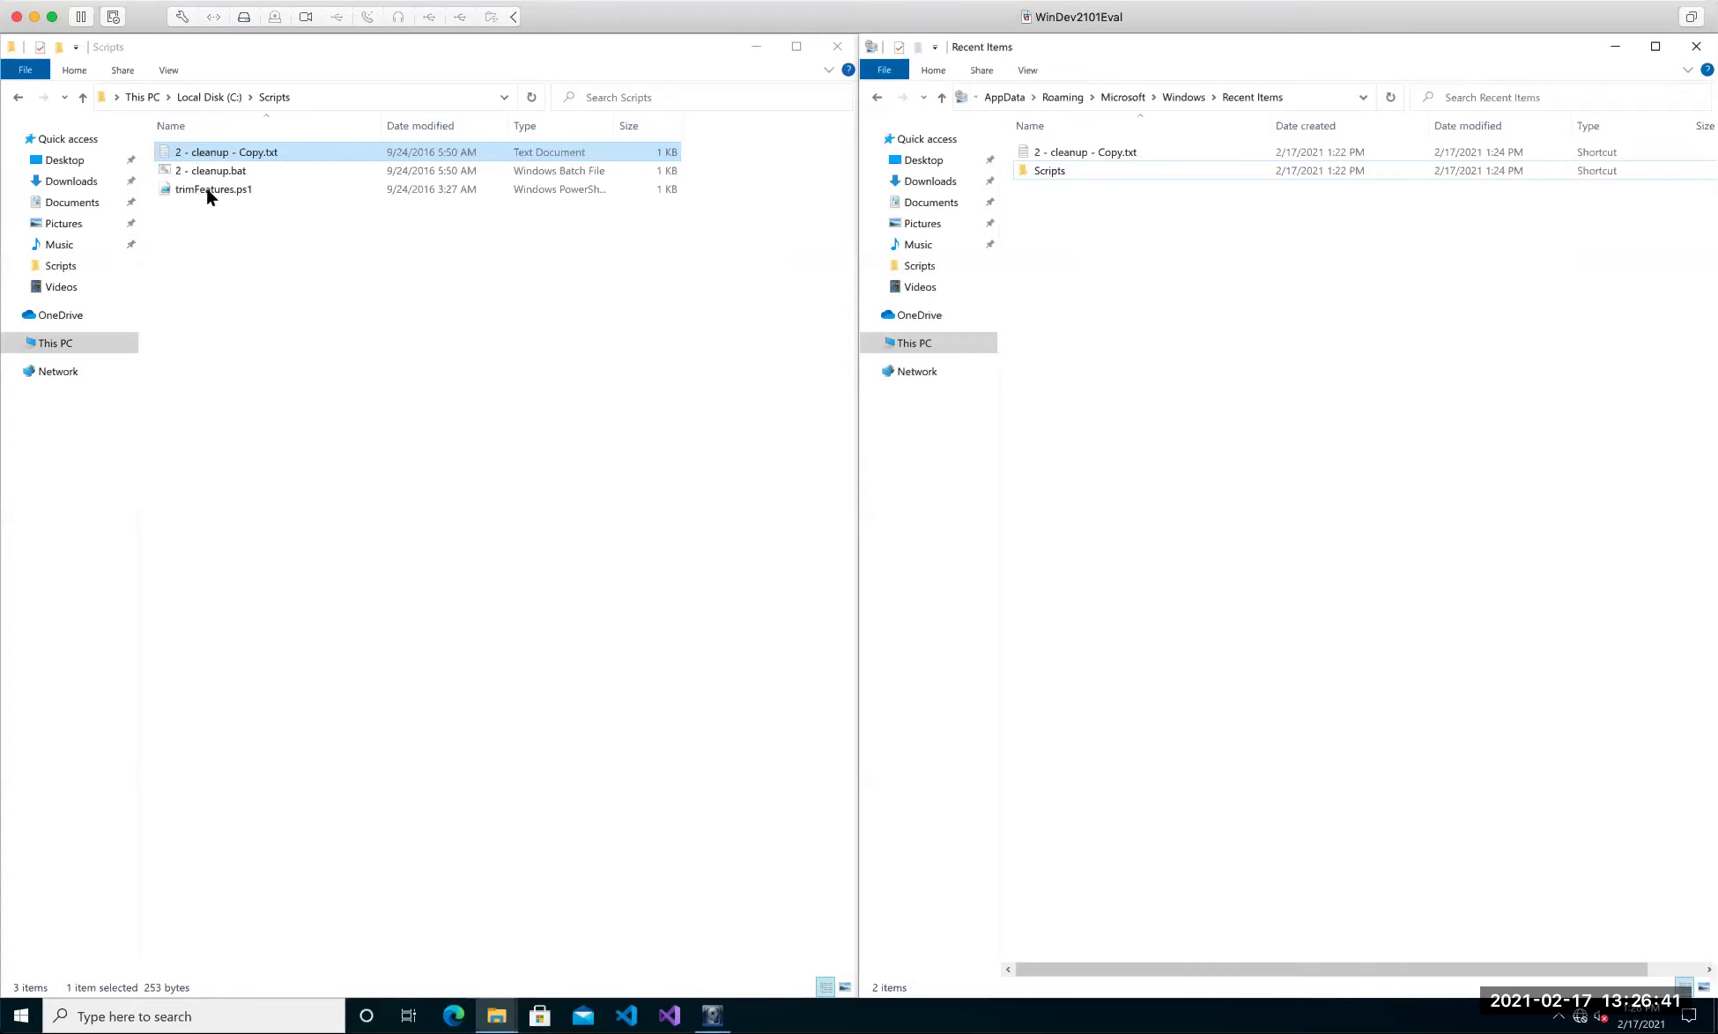
Create four new folders with default names in the PerfLogs folder on Local Disk (C:).
{"action": "left_click", "coordinate": [219, 96]}
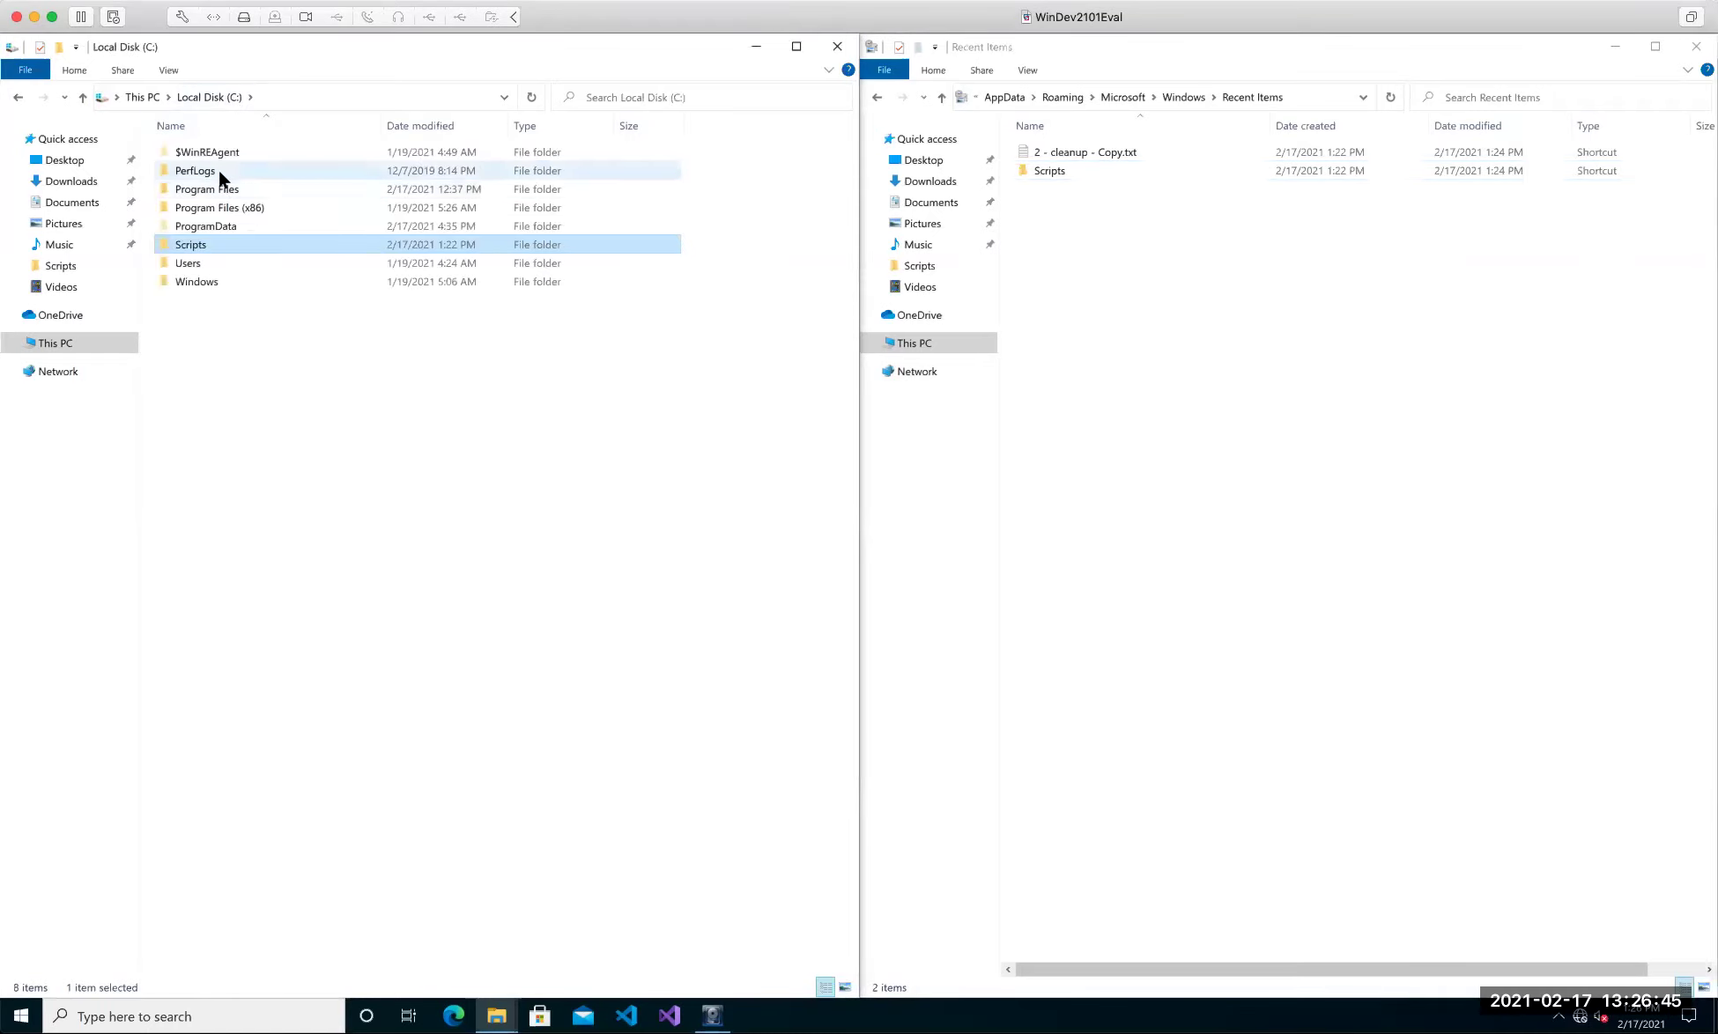
{"action": "double_click", "coordinate": [218, 171]}
{"action": "right_click", "coordinate": [219, 174]}
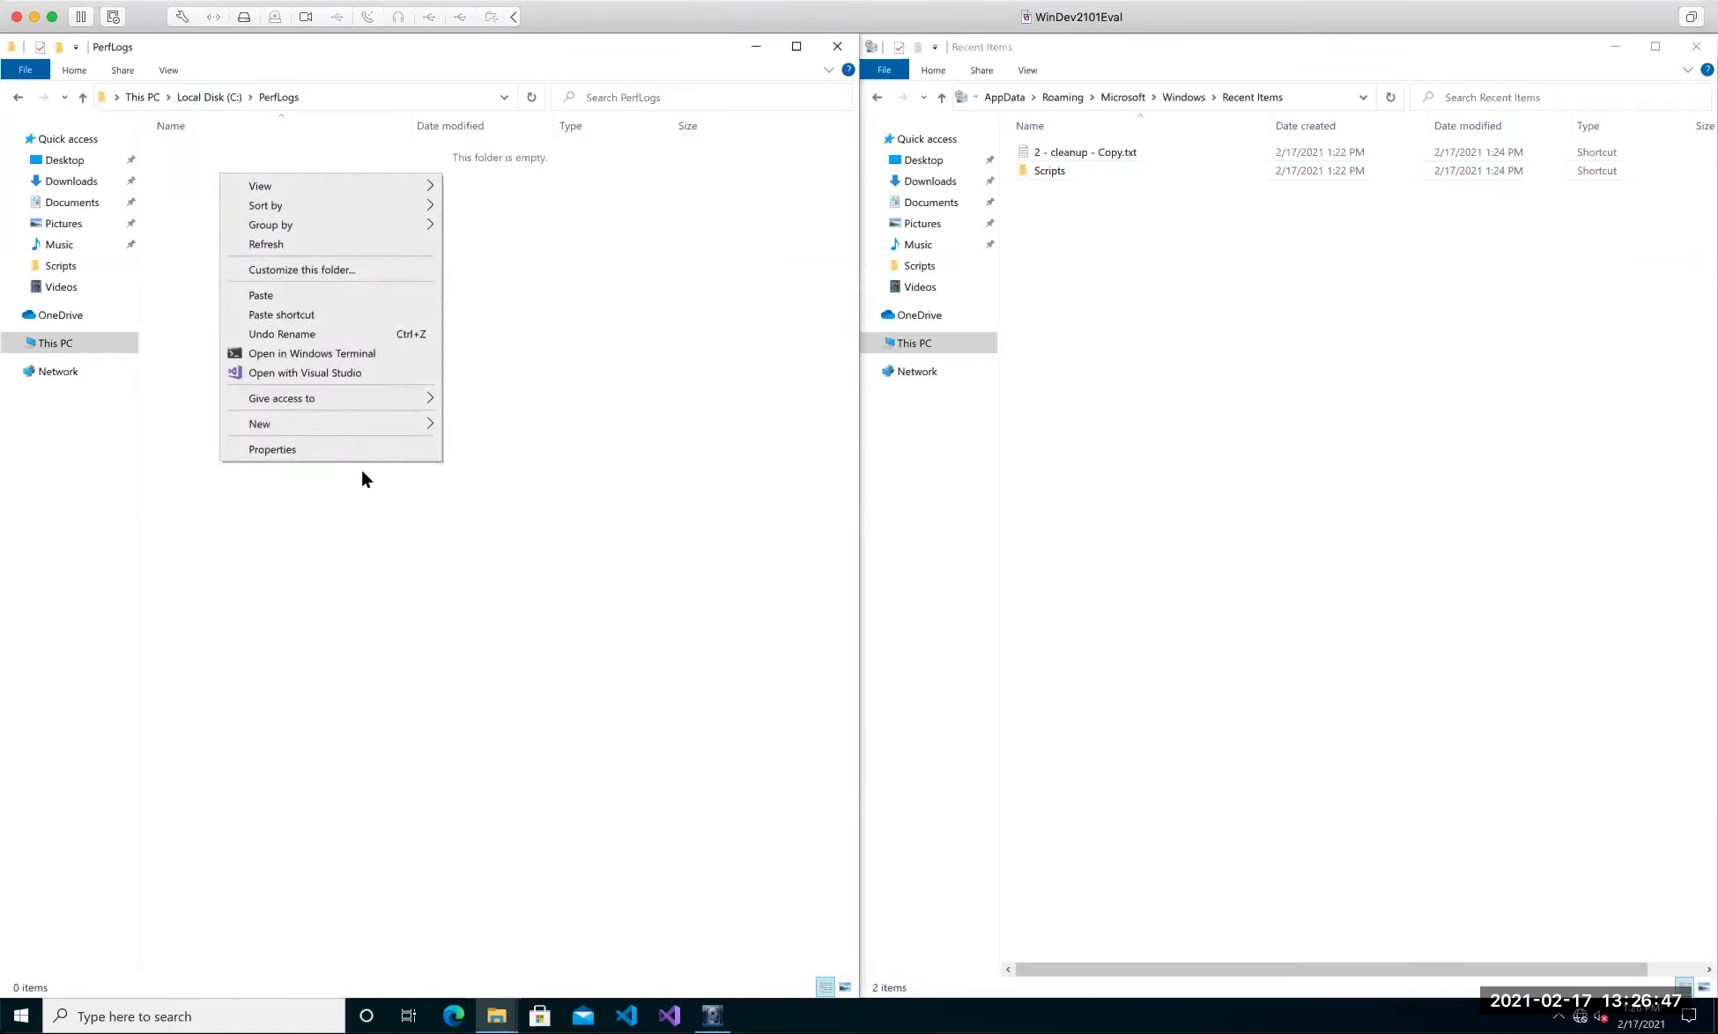
{"action": "mouse_move", "coordinate": [443, 429]}
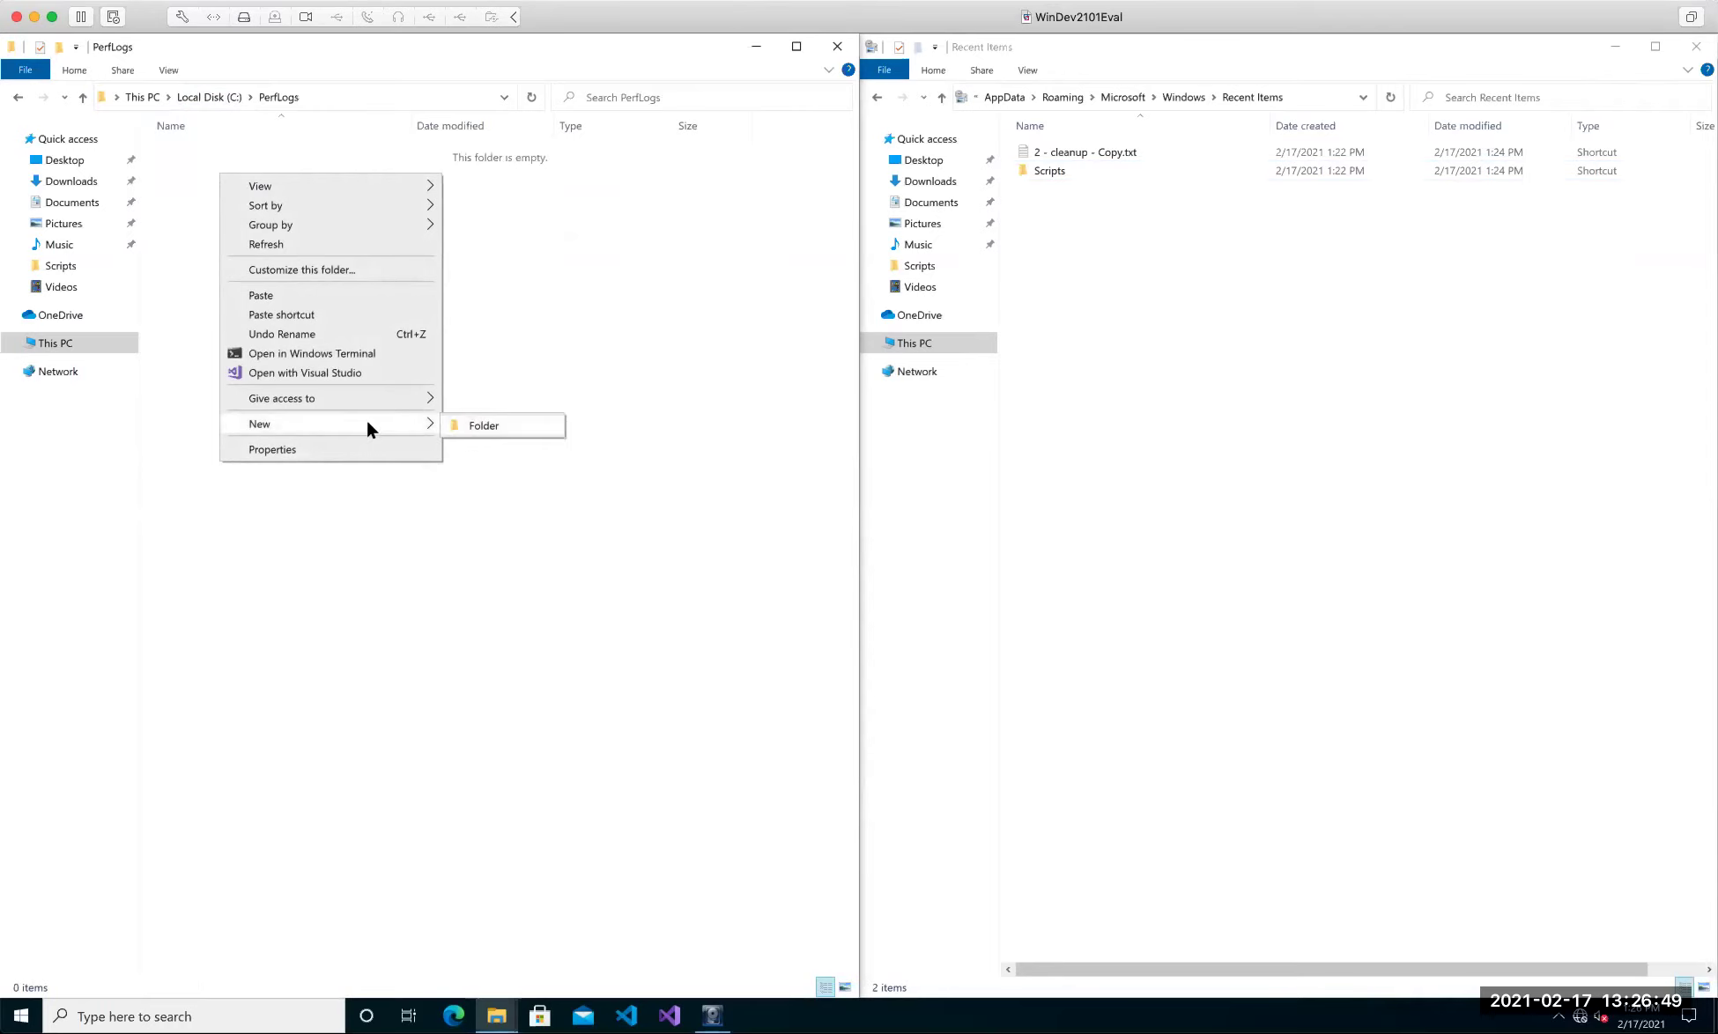
{"action": "left_click", "coordinate": [518, 353]}
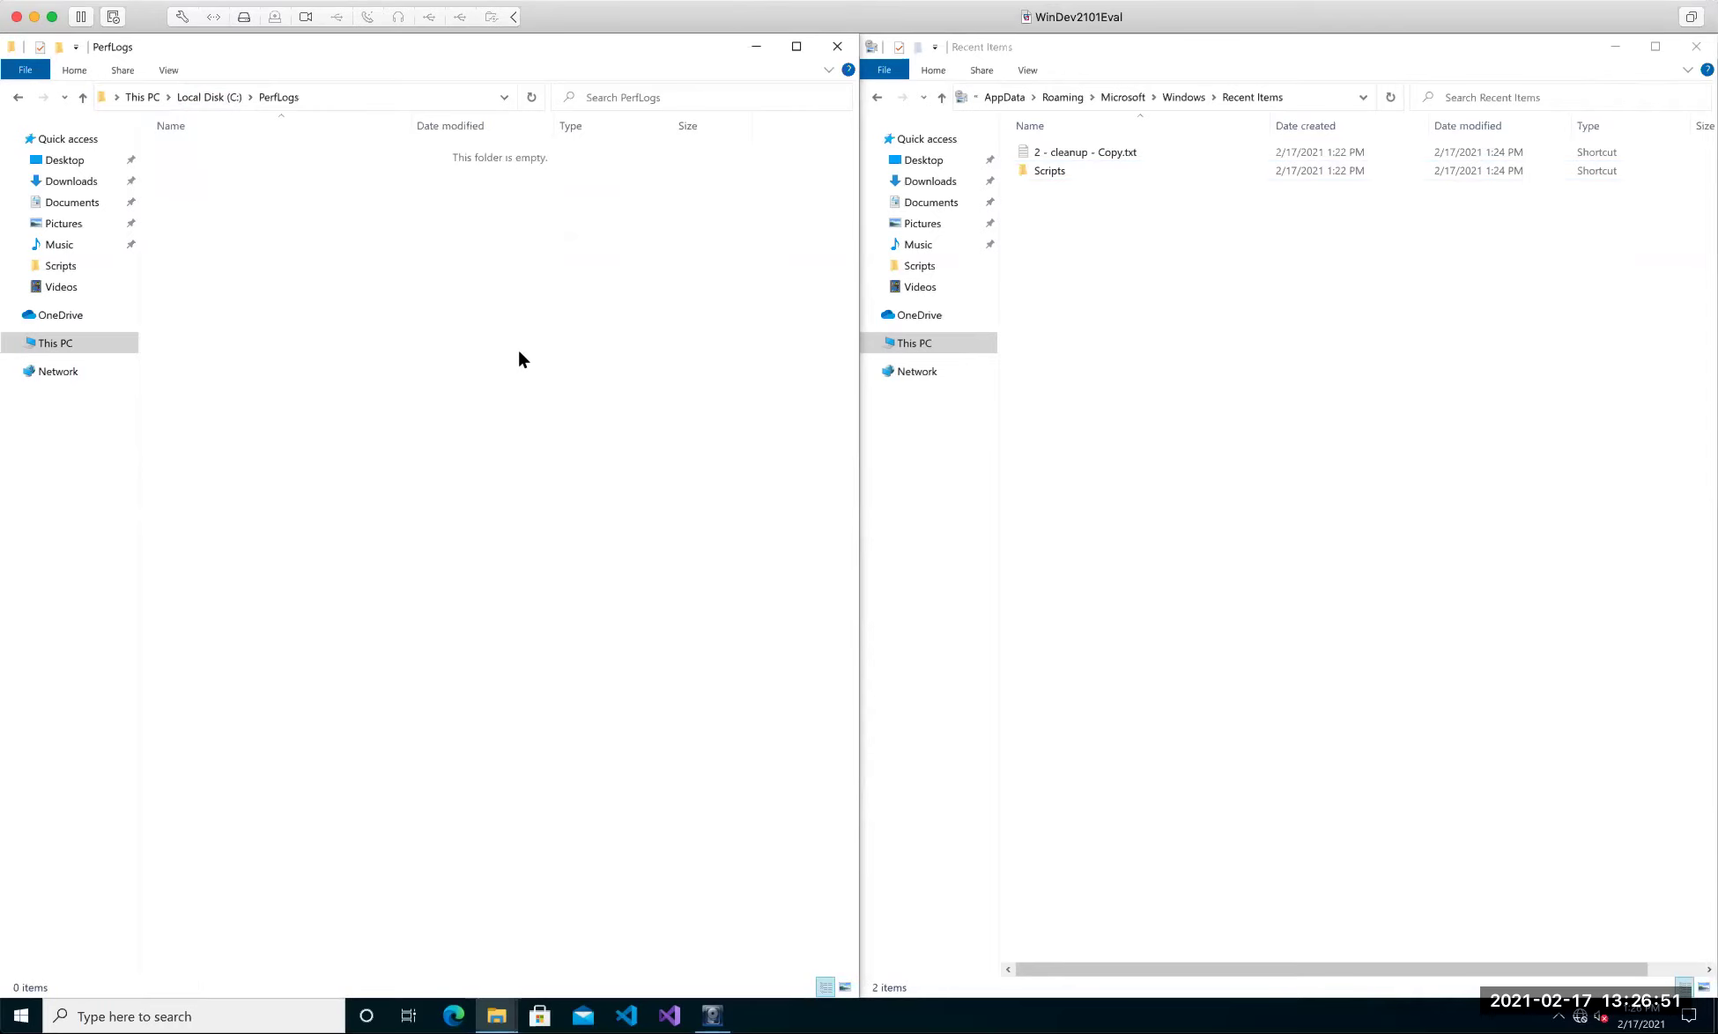
{"action": "right_click", "coordinate": [399, 234]}
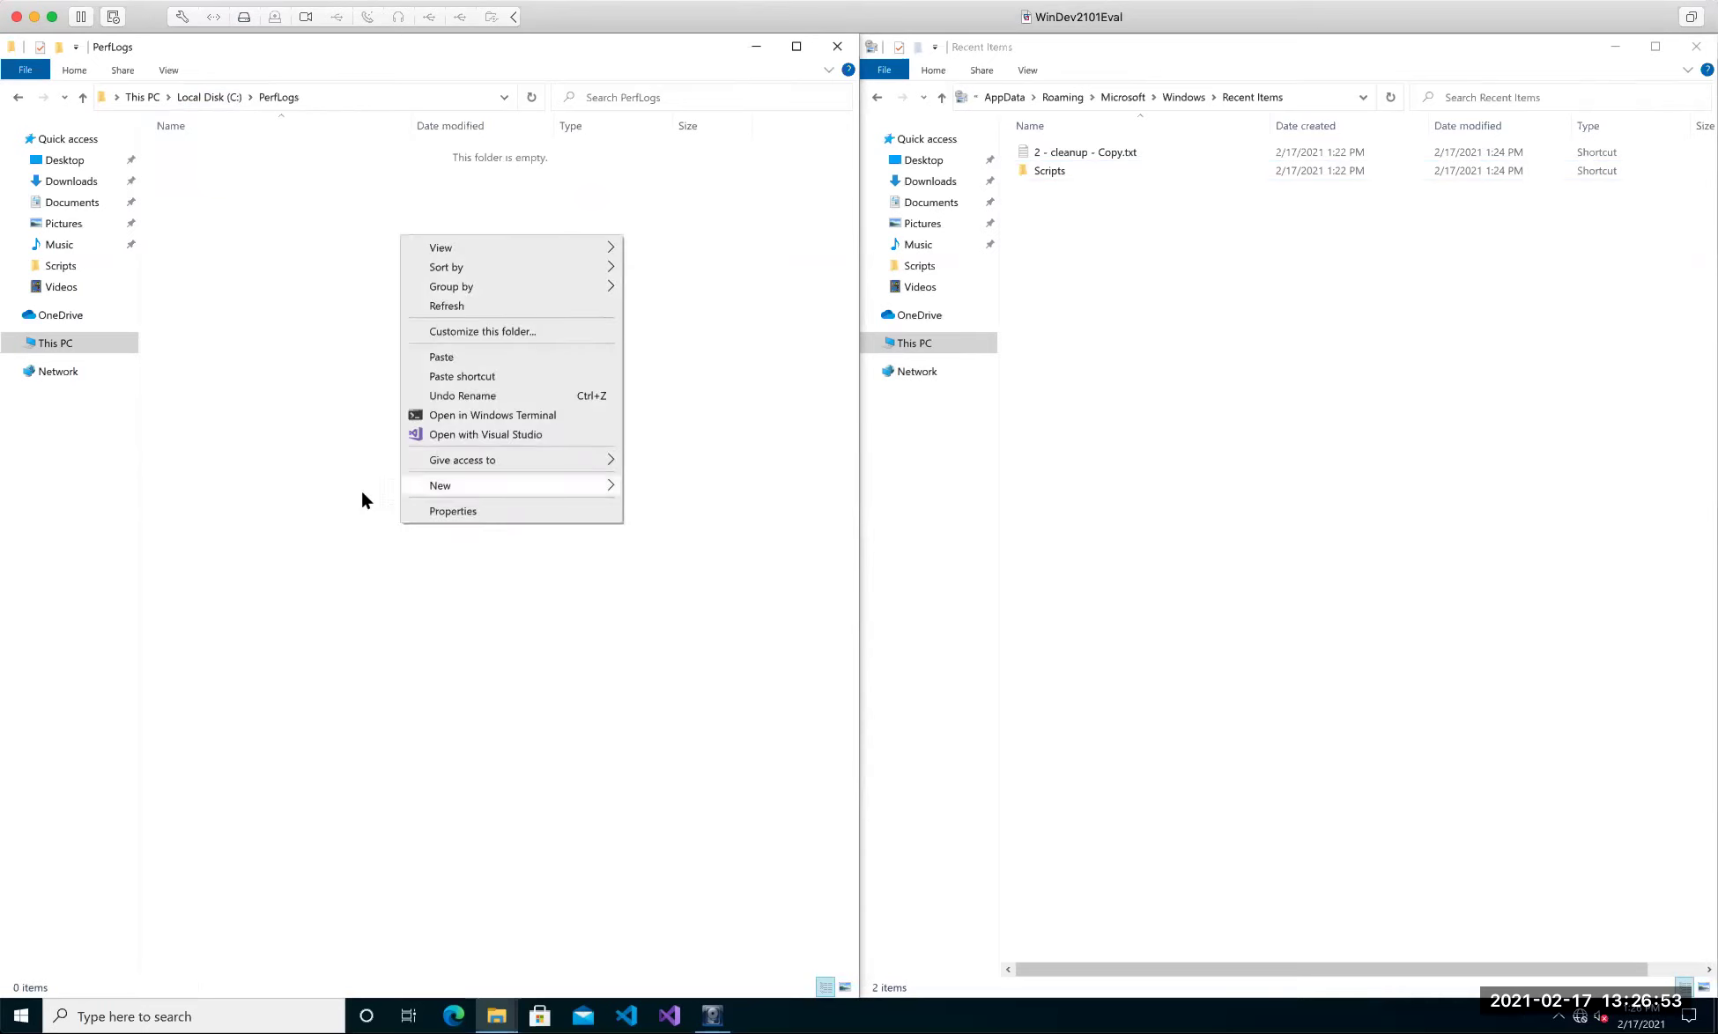
{"action": "mouse_move", "coordinate": [450, 484]}
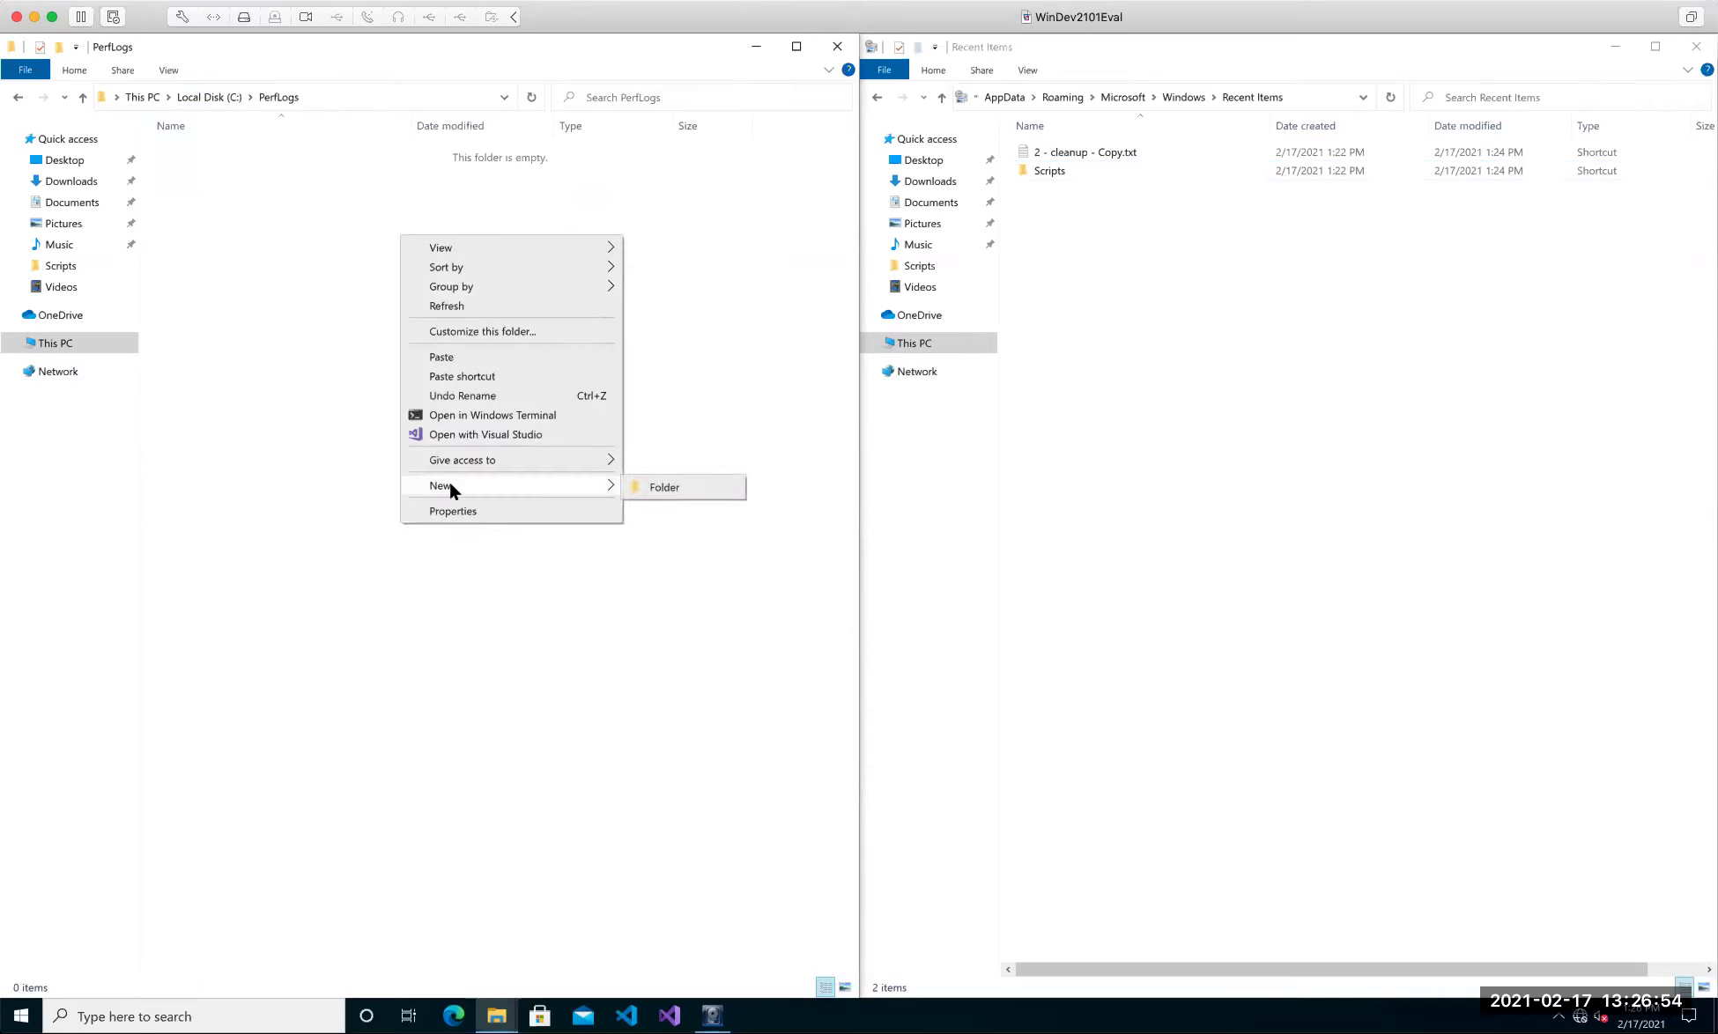
{"action": "left_click", "coordinate": [642, 486]}
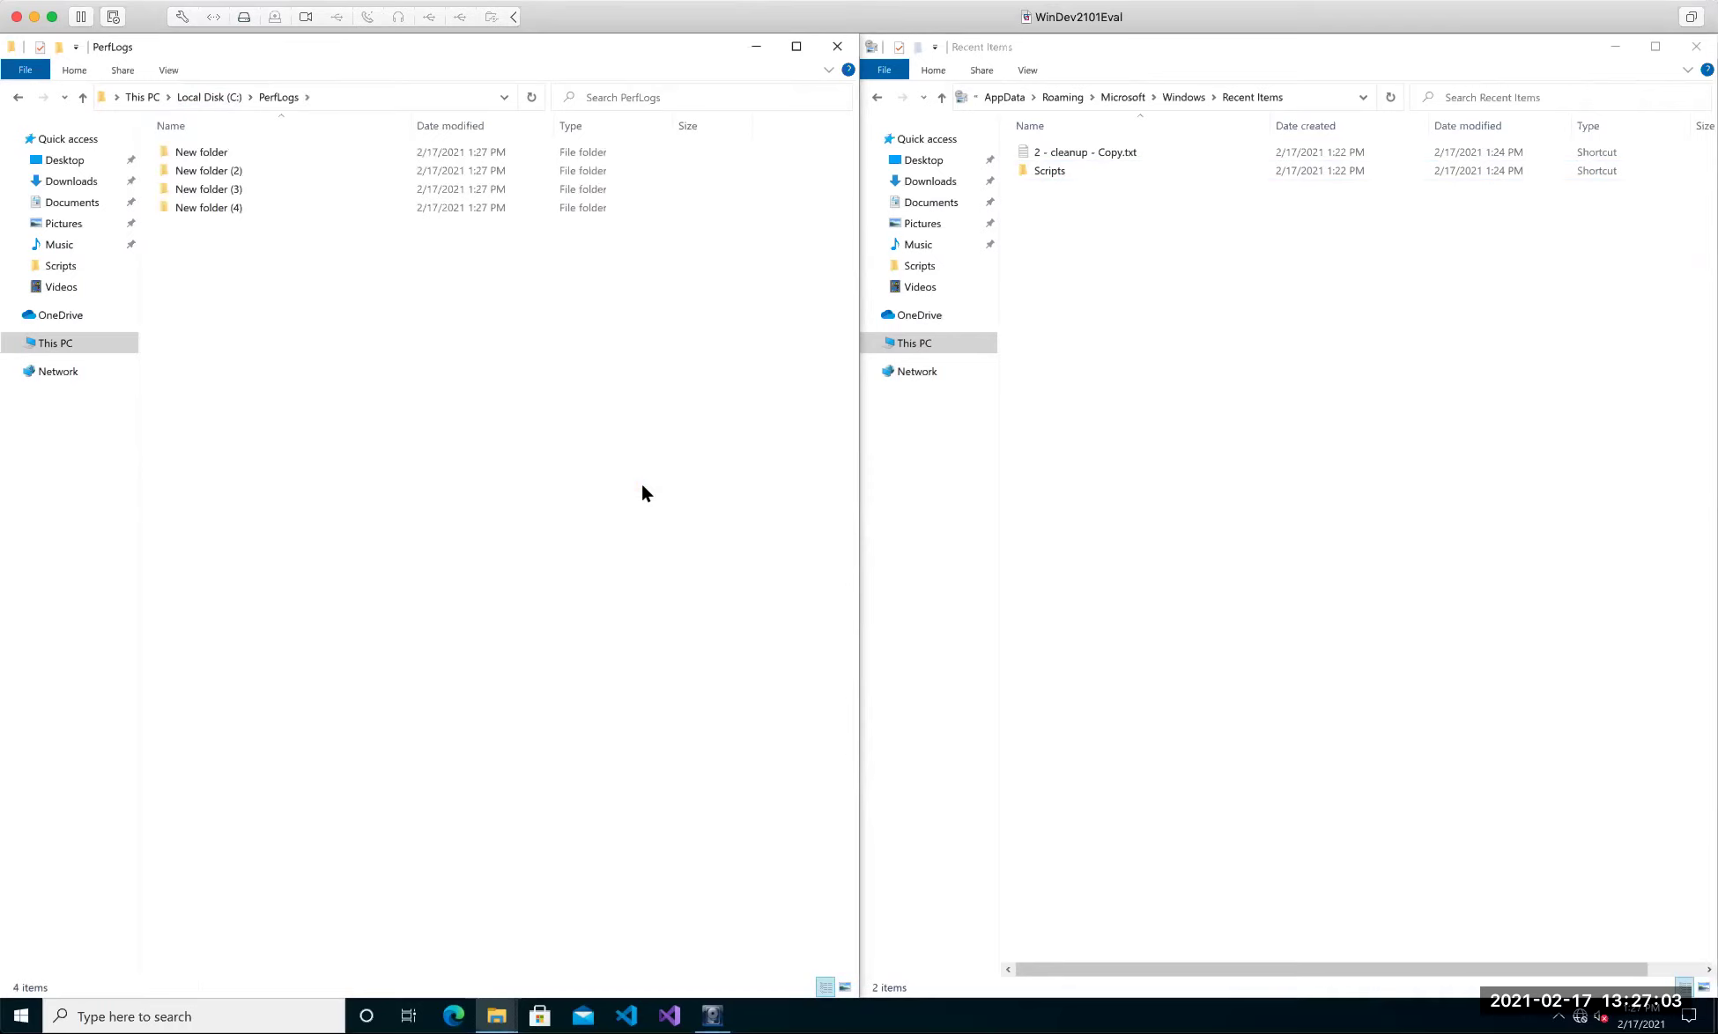
Check Recent Items for the new folders, and try to open New folder in PerfLogs by accepting permanent access.
{"action": "left_click", "coordinate": [226, 156]}
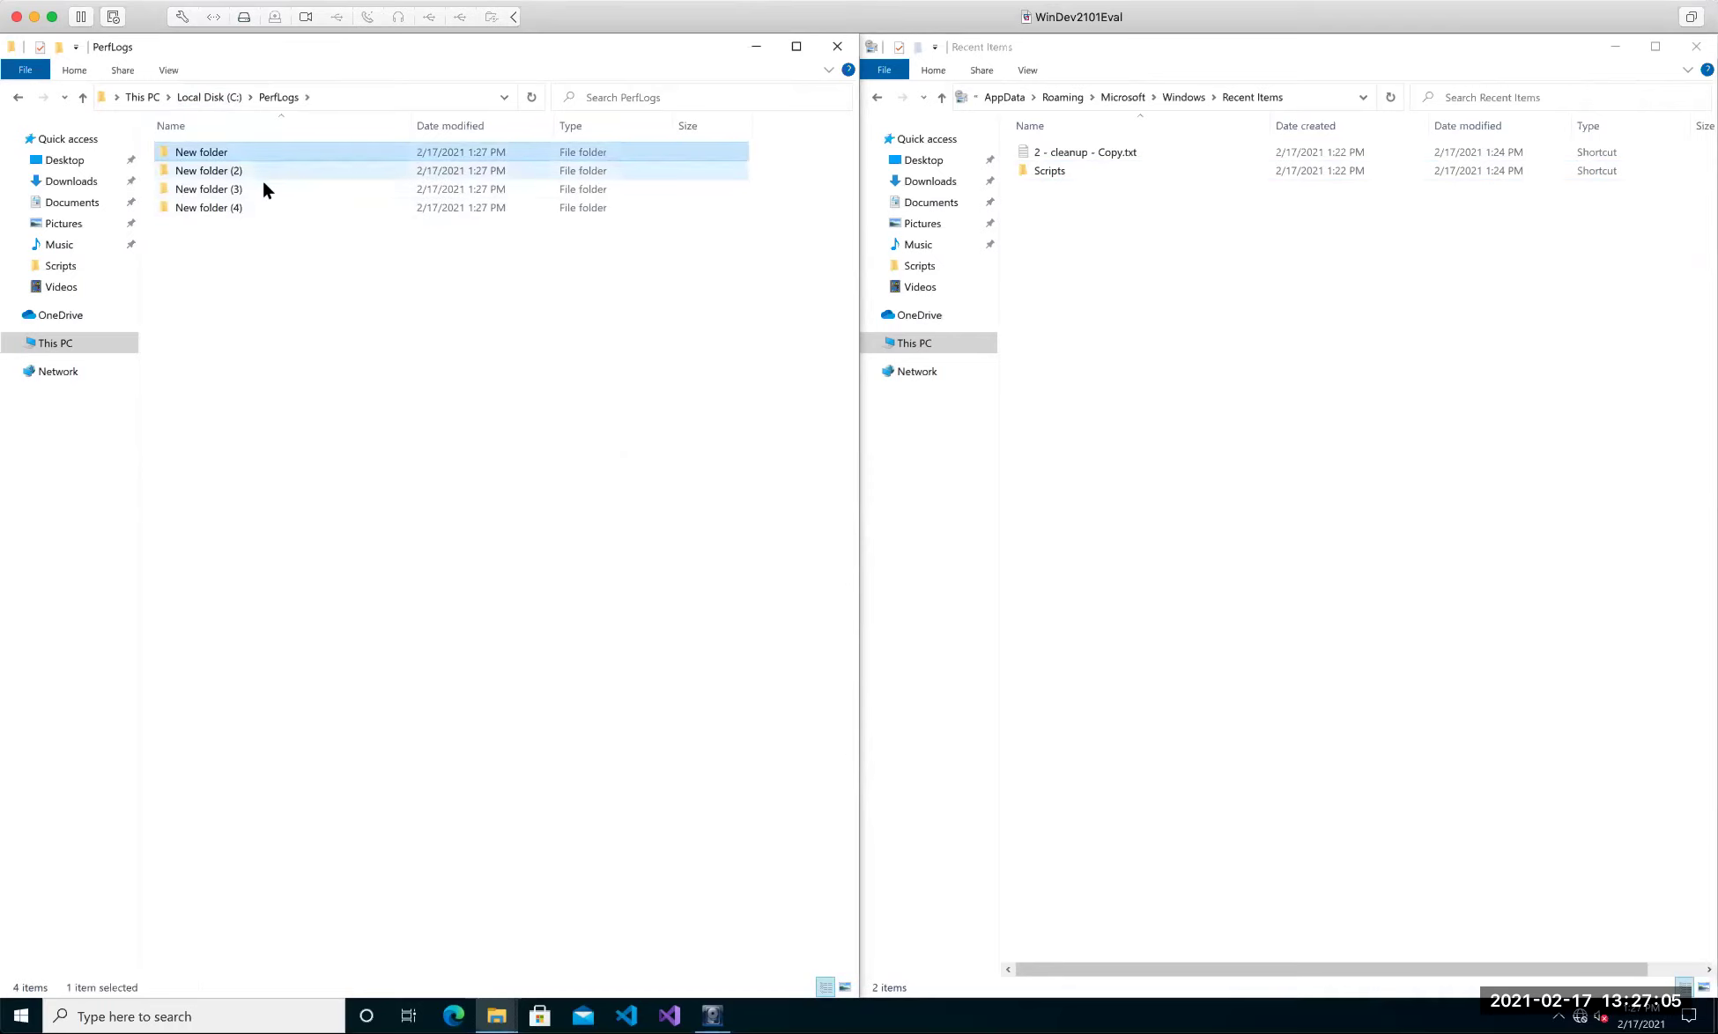
{"action": "left_click", "coordinate": [837, 352]}
{"action": "left_click", "coordinate": [1106, 300]}
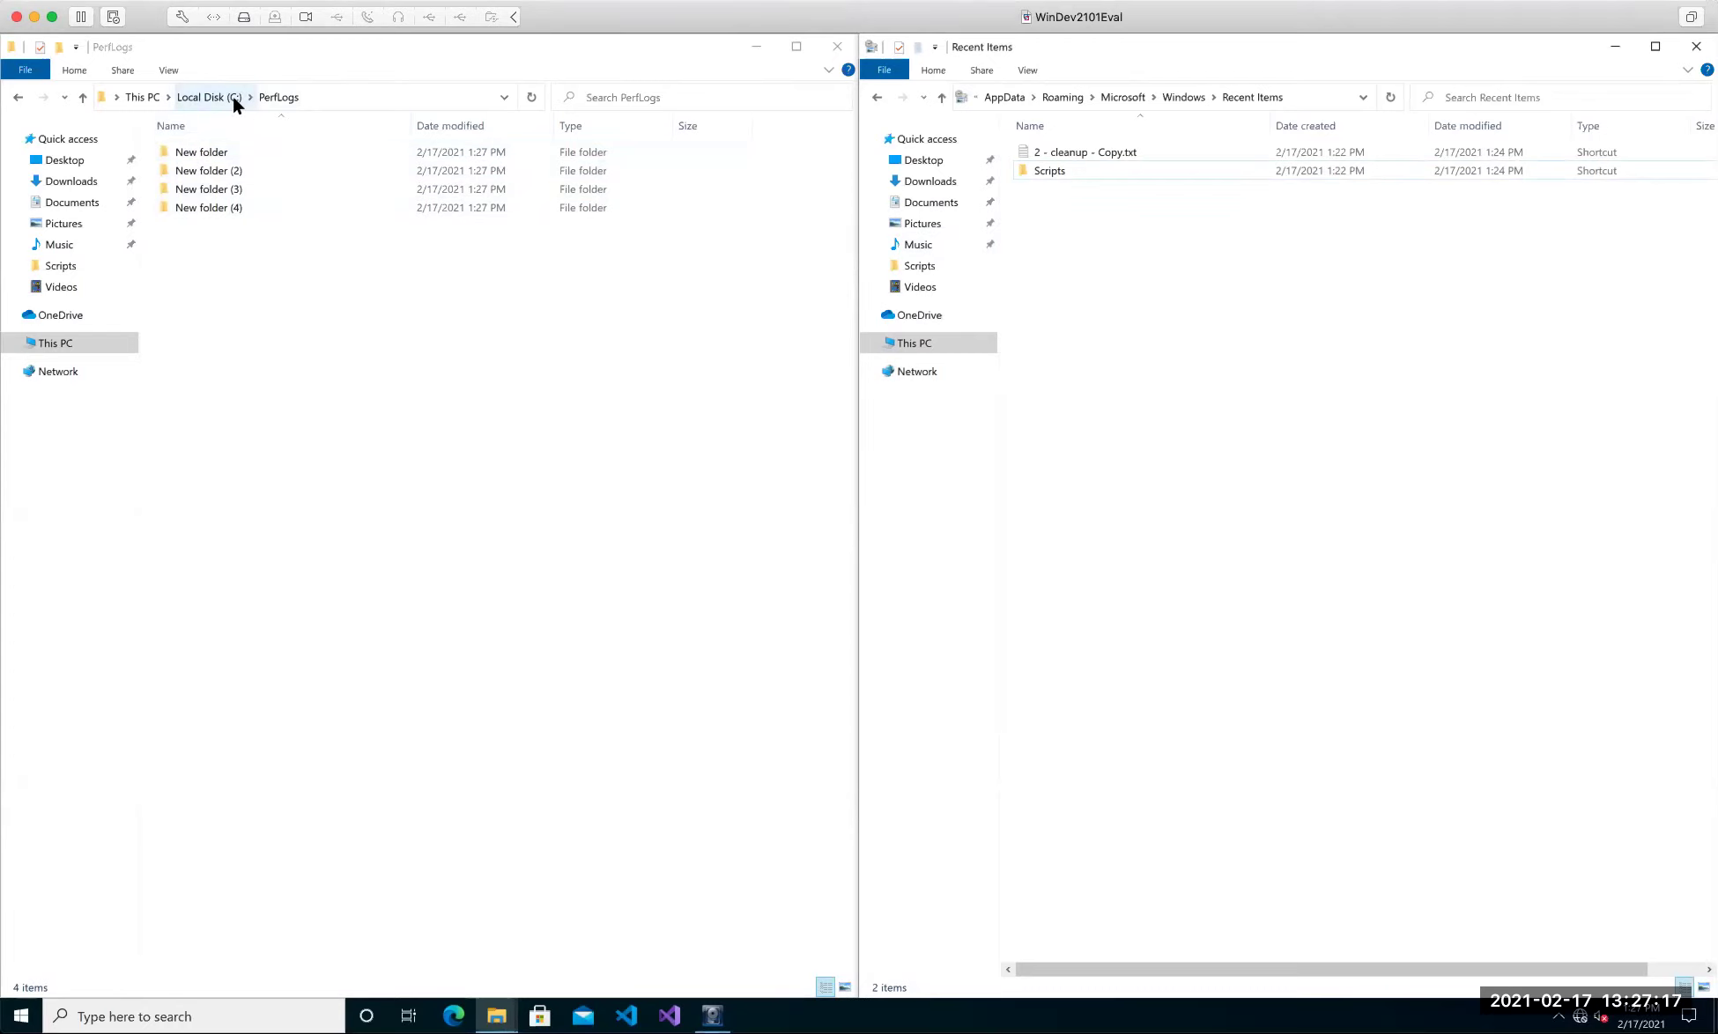
{"action": "double_click", "coordinate": [215, 143]}
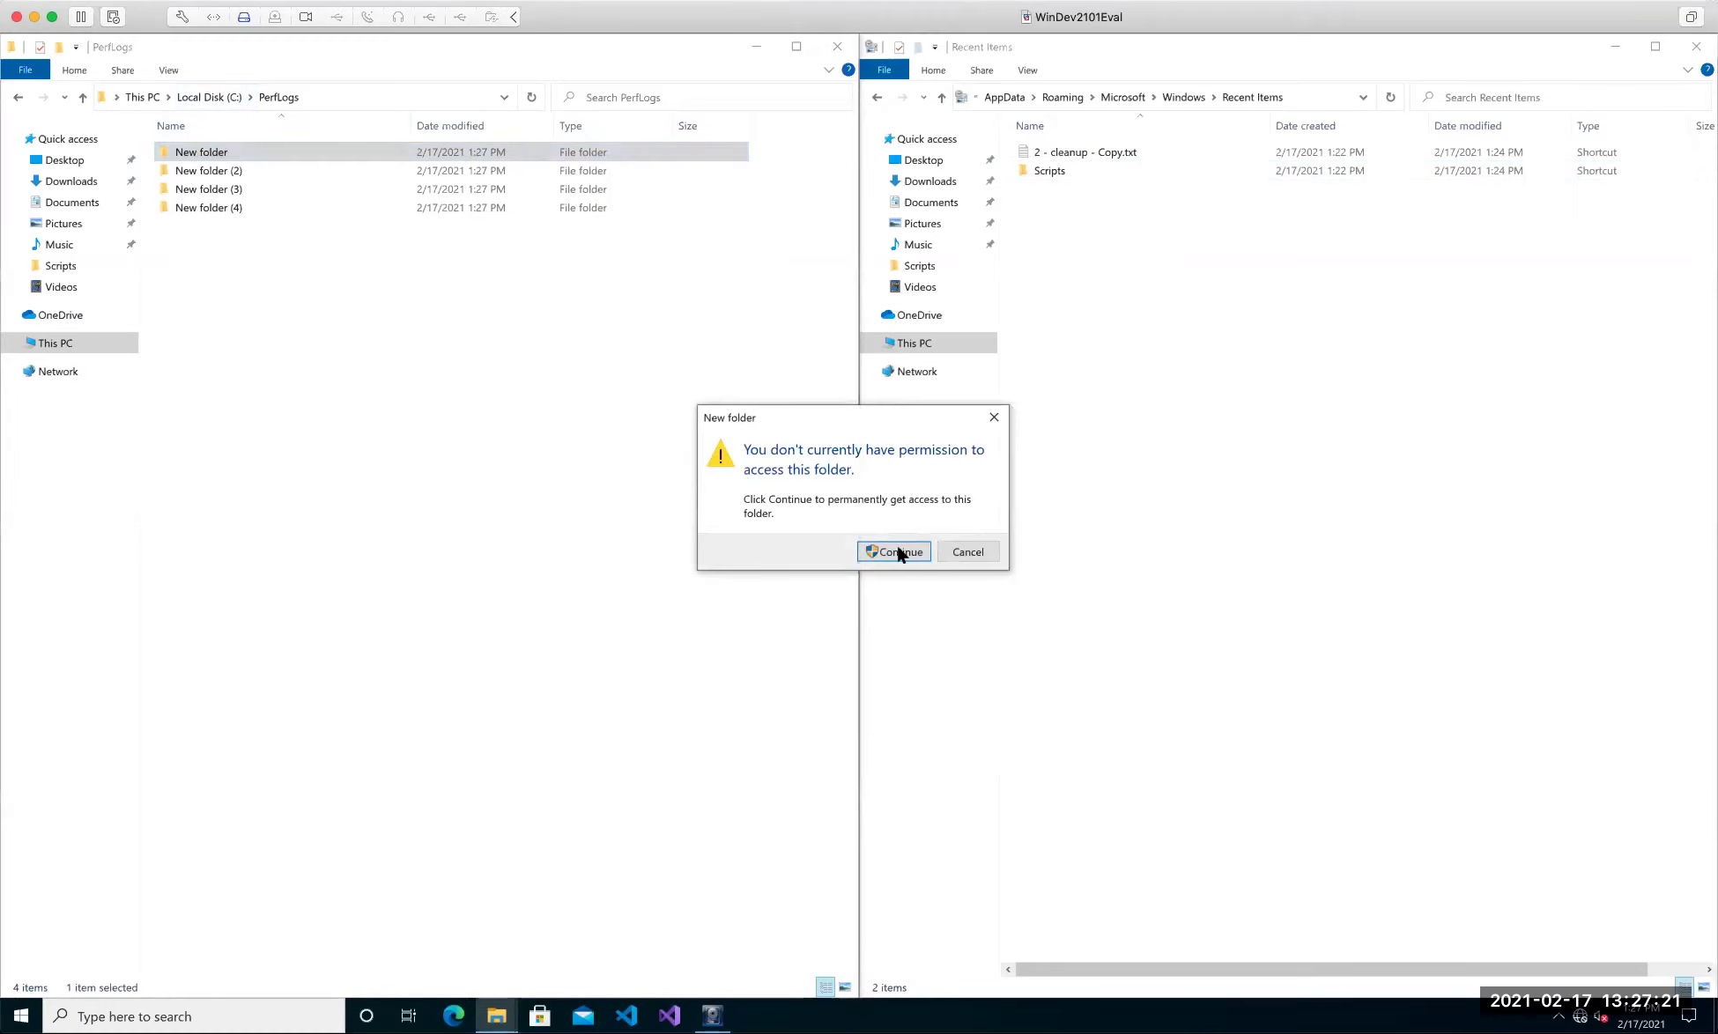
{"action": "left_click", "coordinate": [897, 548]}
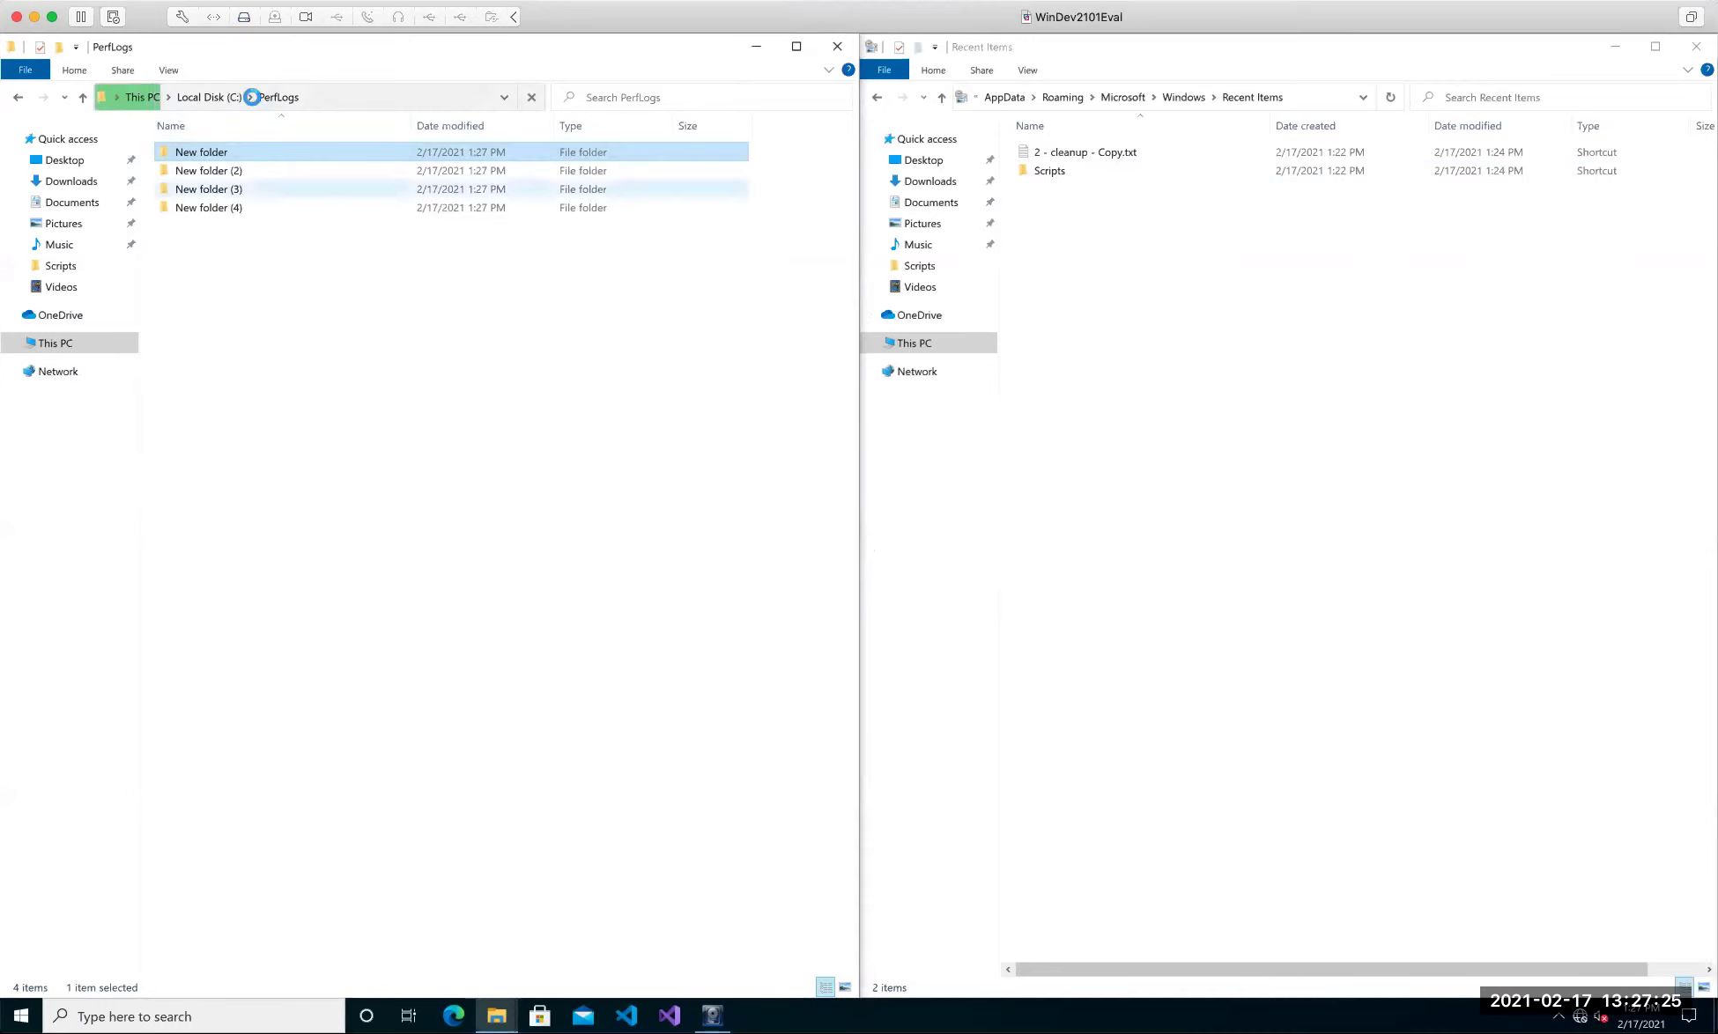
Browse several folders on Local Disk (C:), including Windows, returning to the drive root after each one.
{"action": "left_click", "coordinate": [201, 95]}
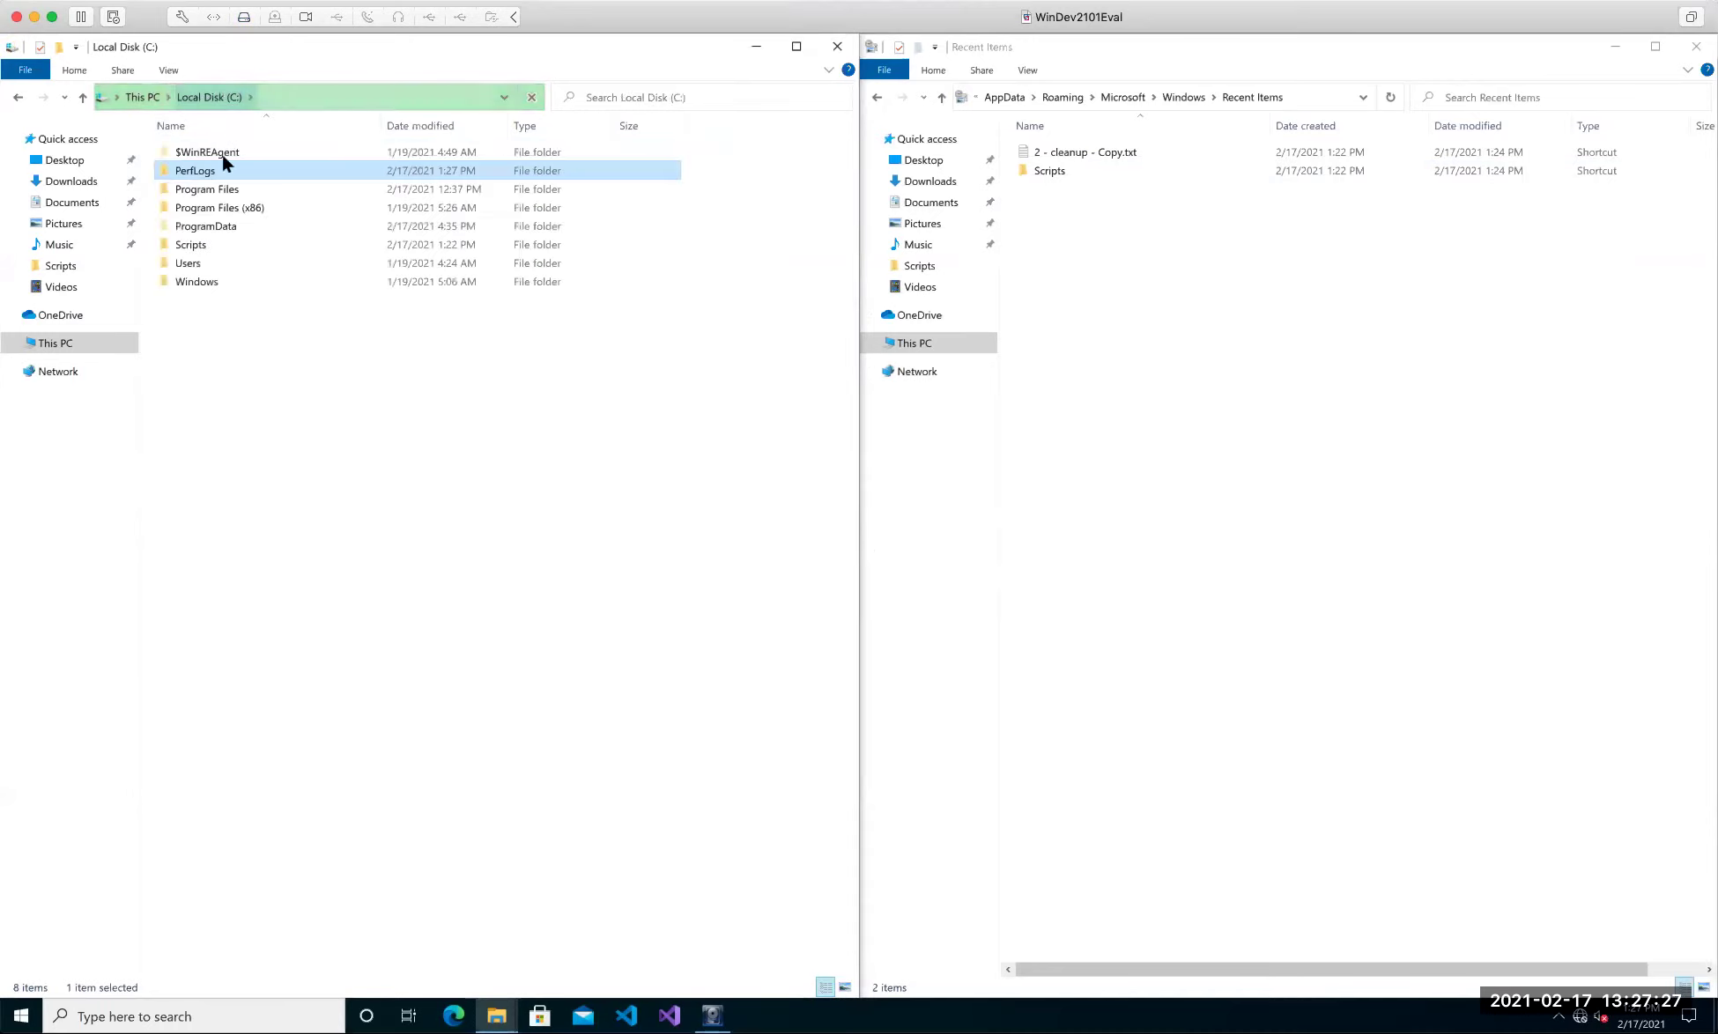
{"action": "double_click", "coordinate": [220, 182]}
{"action": "key", "text": "BackSpace"}
{"action": "double_click", "coordinate": [232, 233]}
{"action": "key", "text": "BackSpace"}
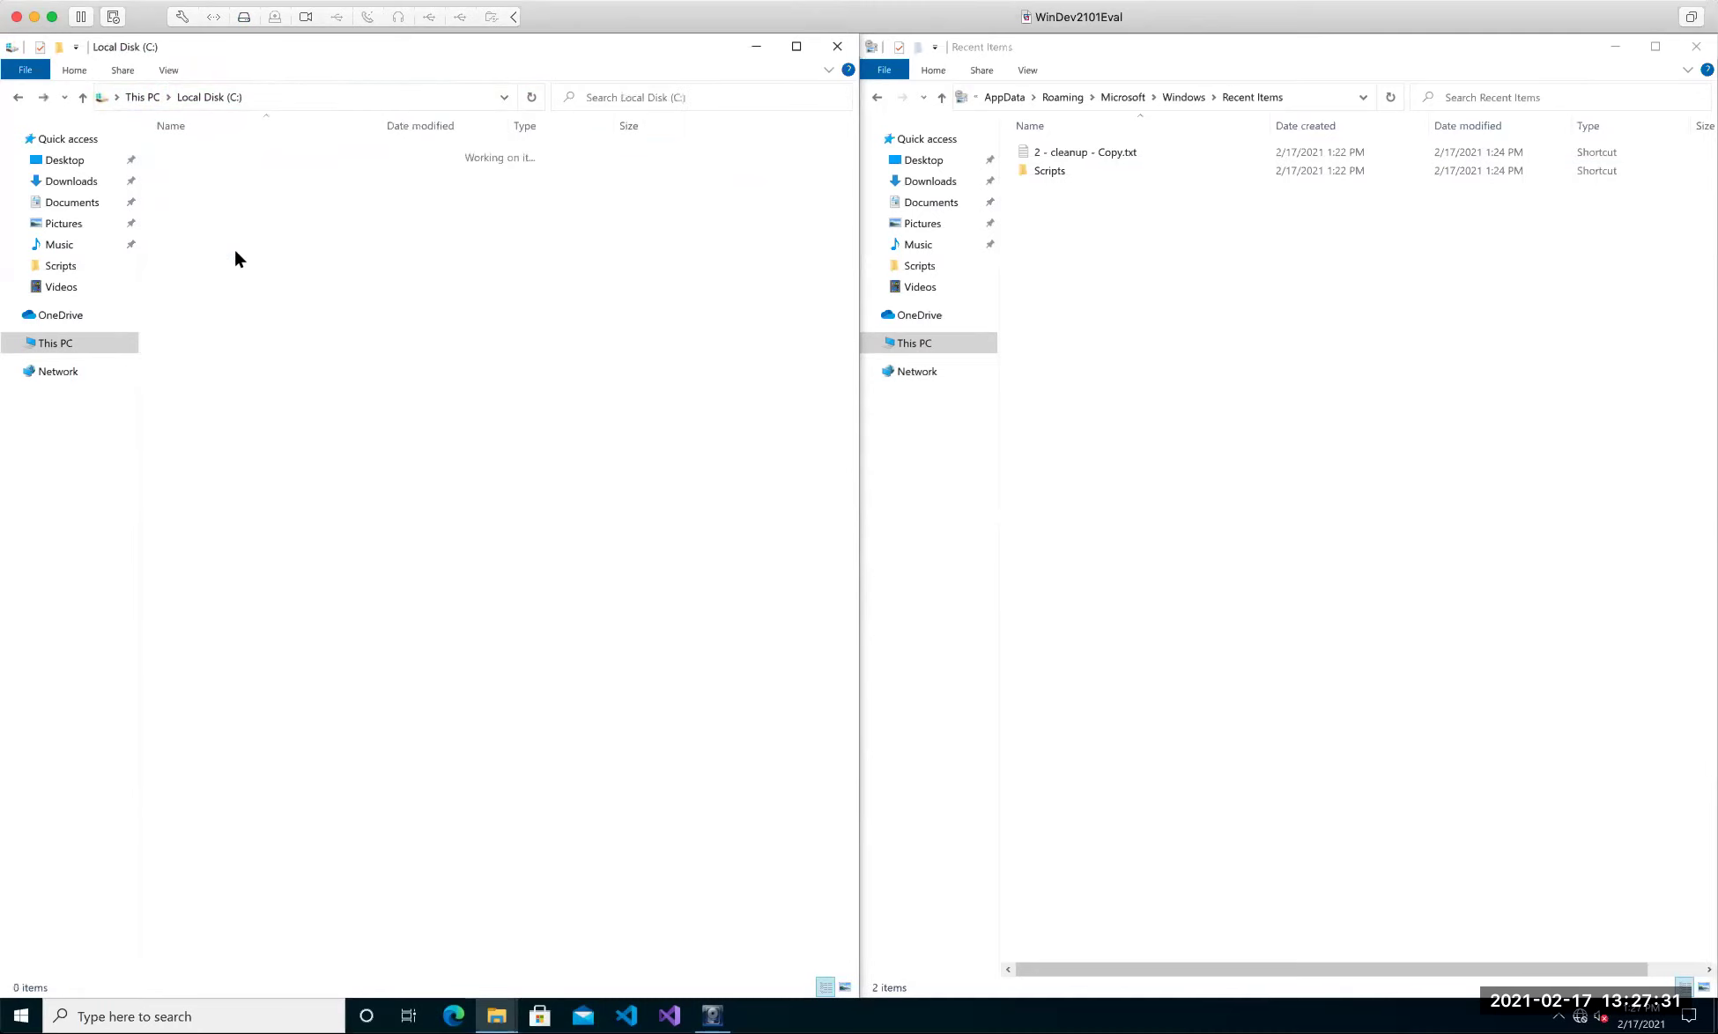
{"action": "double_click", "coordinate": [230, 258]}
{"action": "key", "text": "BackSpace"}
{"action": "double_click", "coordinate": [232, 278]}
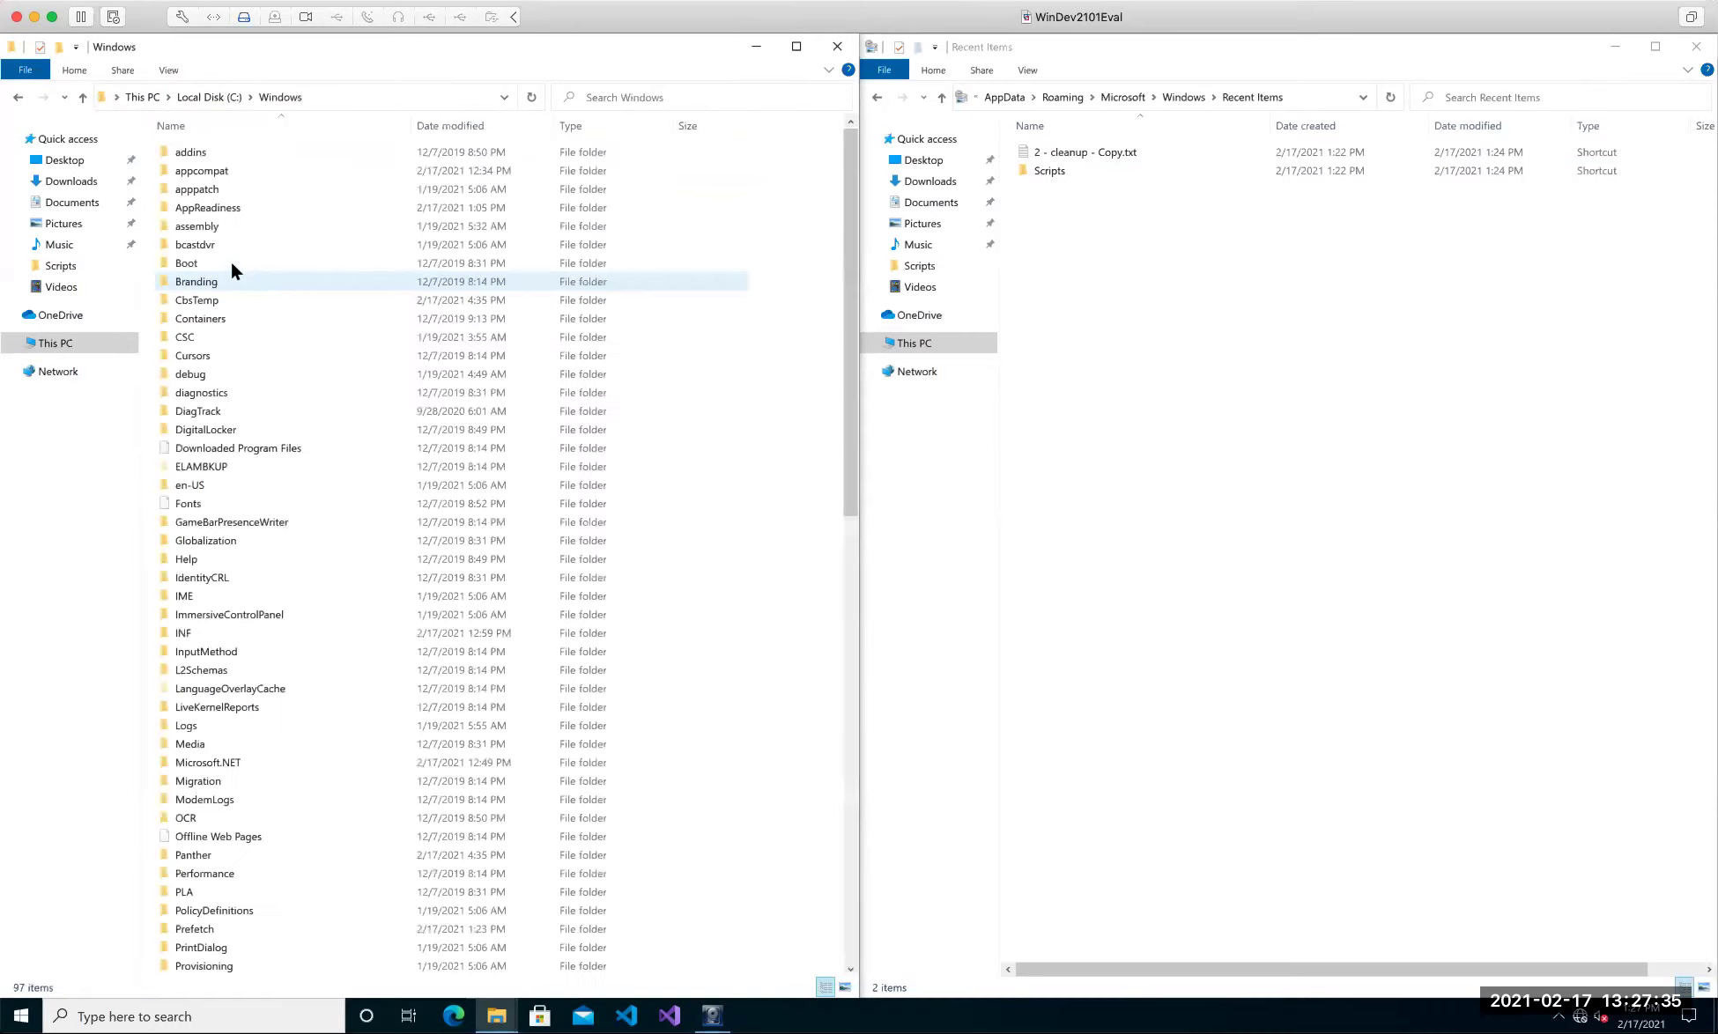
{"action": "key", "text": "BackSpace"}
Create a text document named new file.txt in the Scripts folder on Local Disk (C:).
{"action": "double_click", "coordinate": [212, 246]}
{"action": "right_click", "coordinate": [226, 256]}
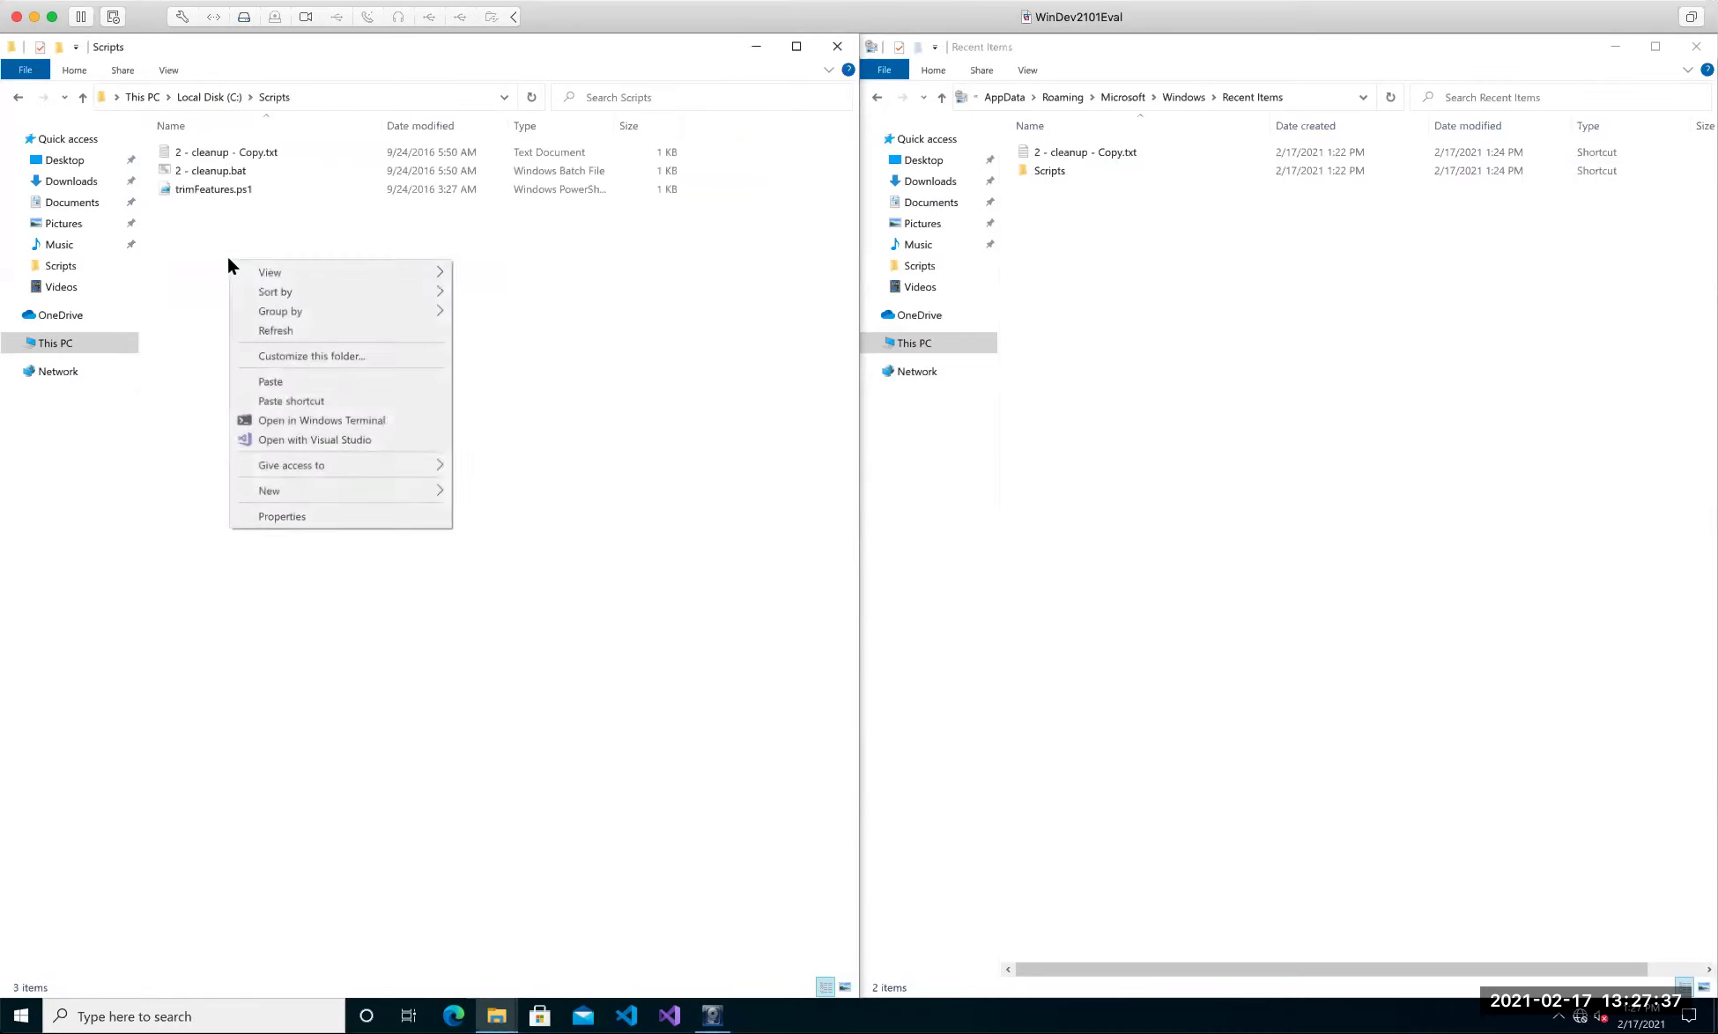
{"action": "mouse_move", "coordinate": [371, 489]}
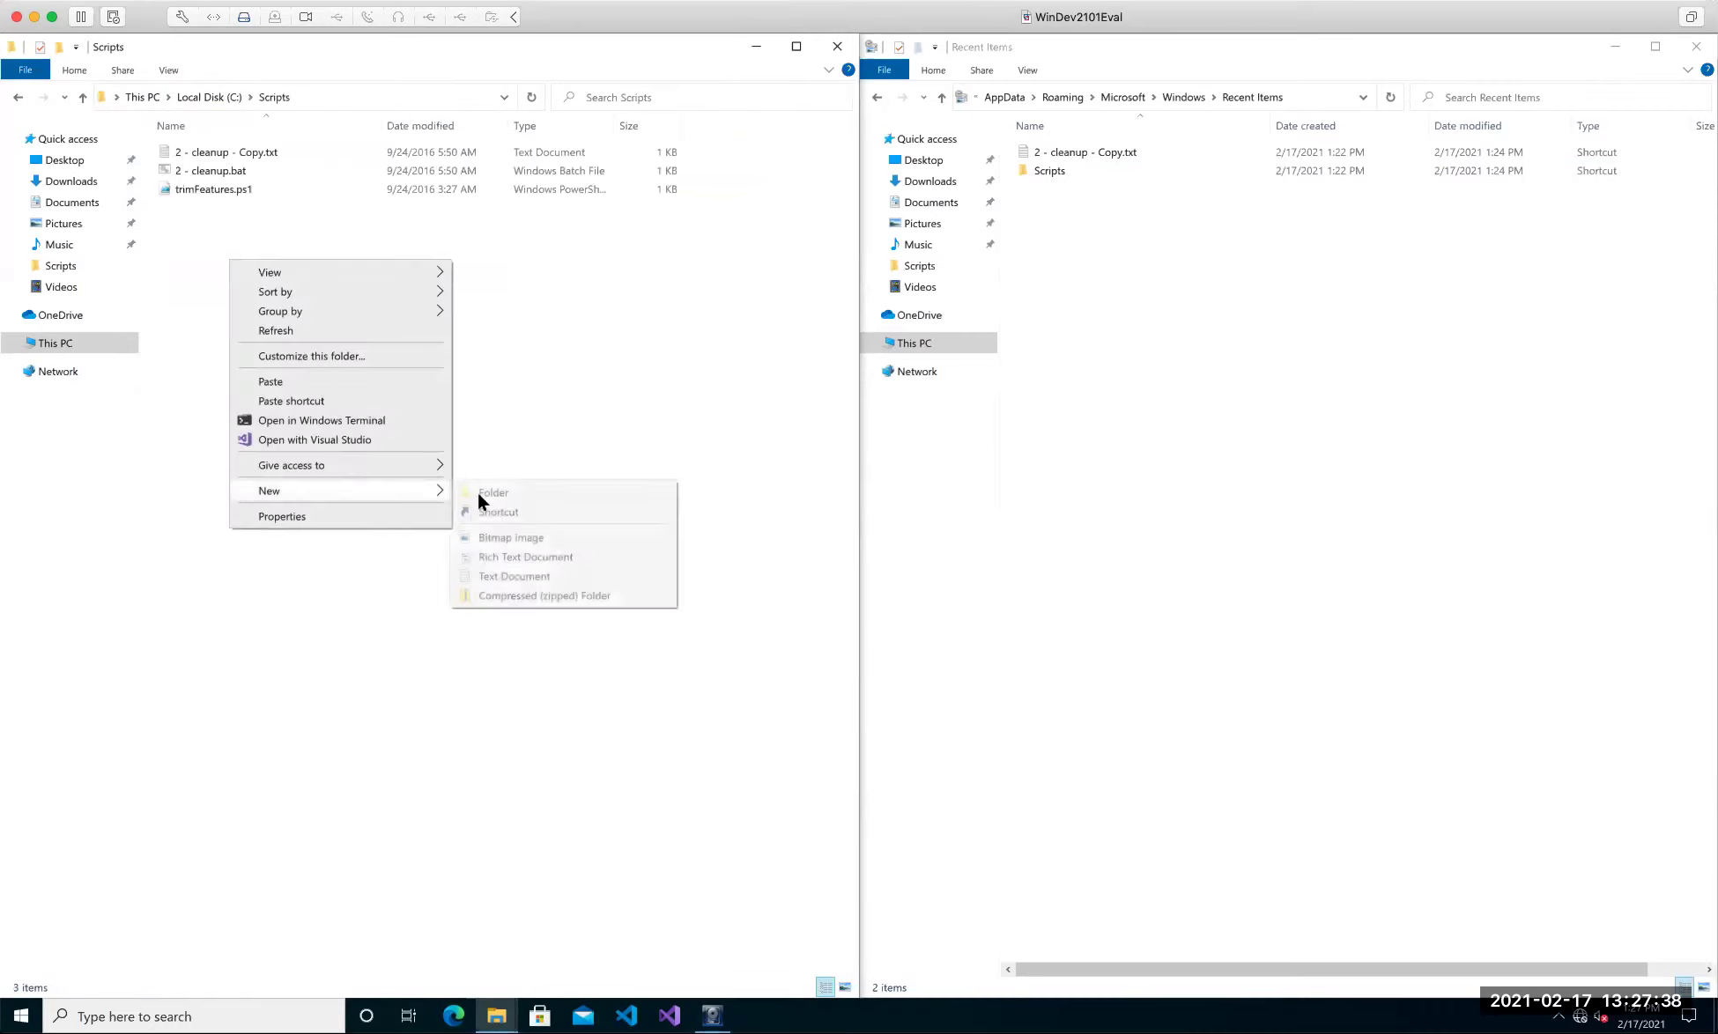
{"action": "left_click", "coordinate": [505, 573]}
{"action": "type", "text": "new file"}
{"action": "key", "text": "Return"}
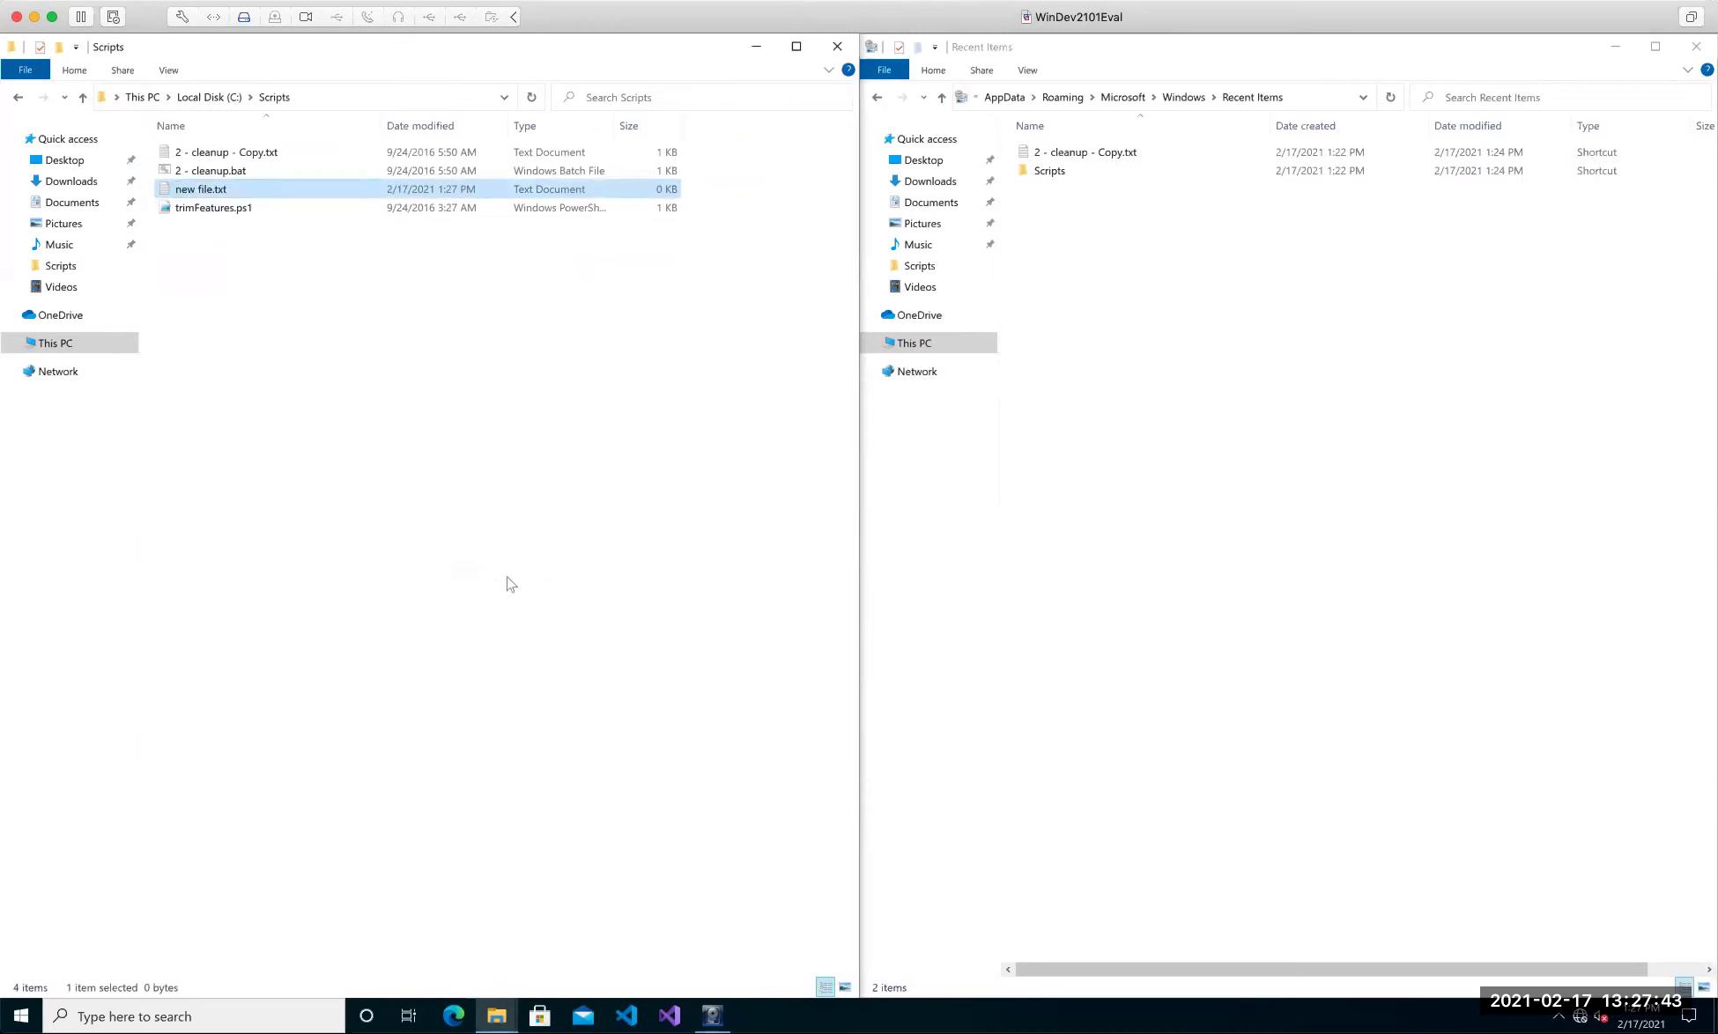
Check Recent Items for the new file.txt shortcut, and close both File Explorer windows.
{"action": "left_click", "coordinate": [1092, 244]}
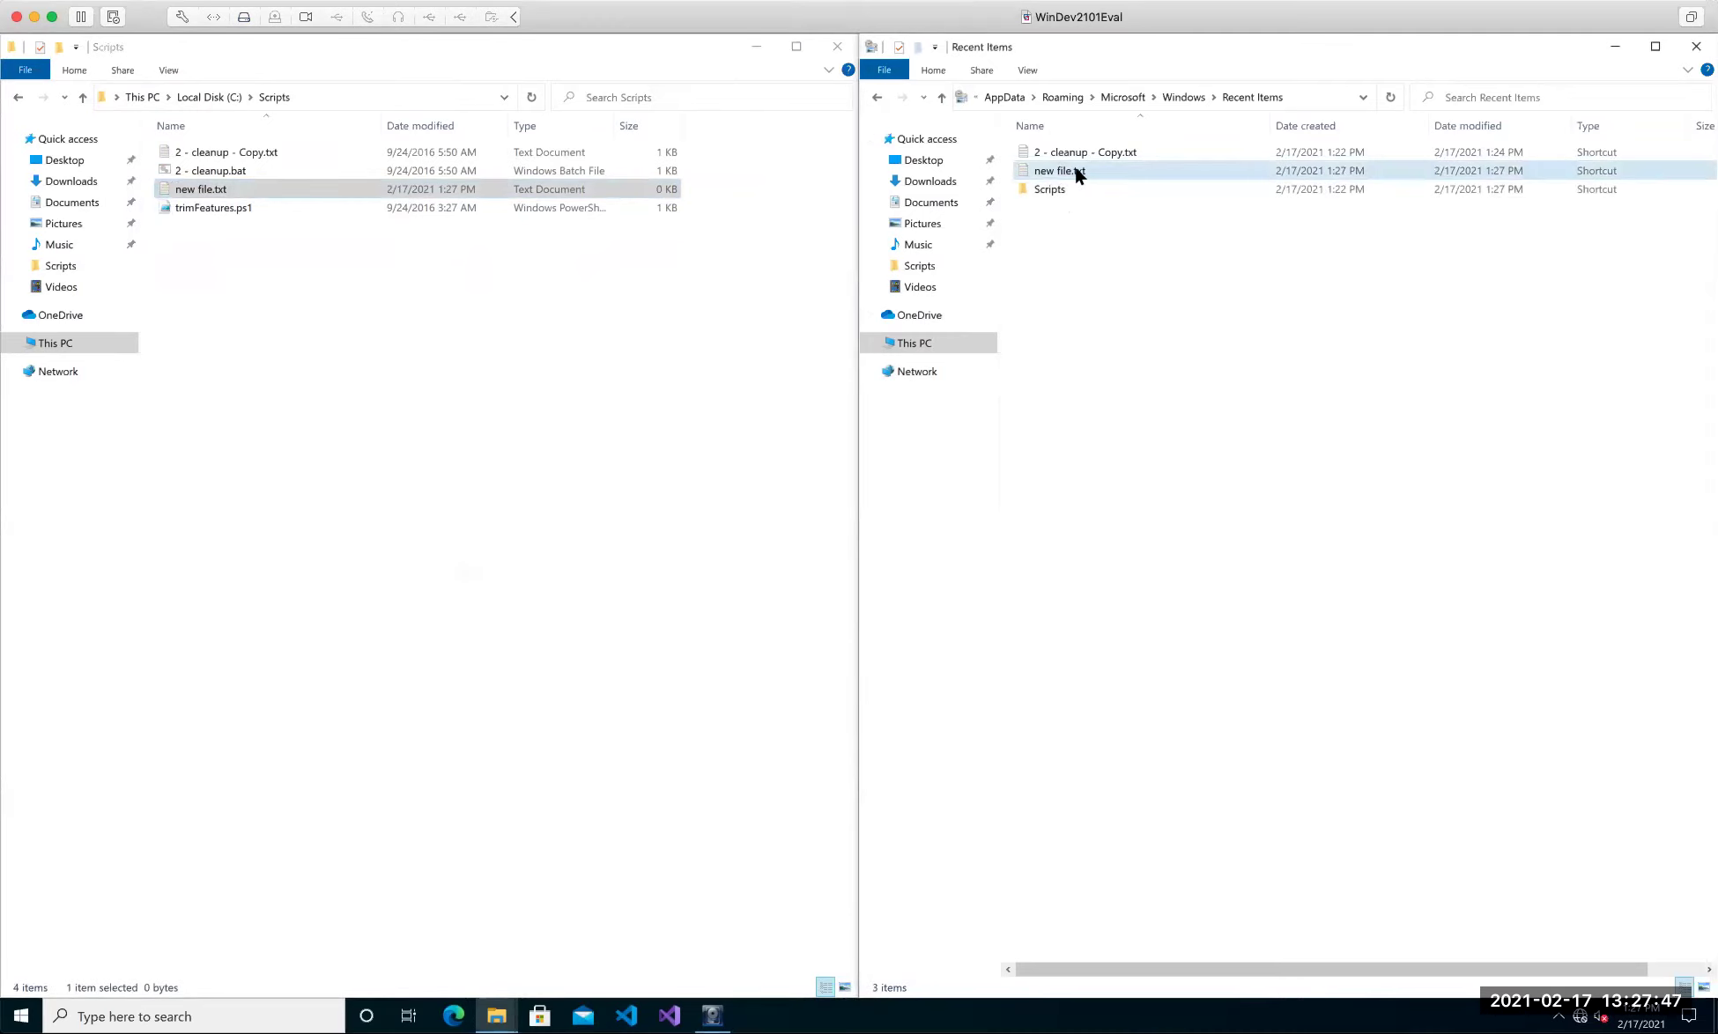
{"action": "mouse_move", "coordinate": [1080, 170]}
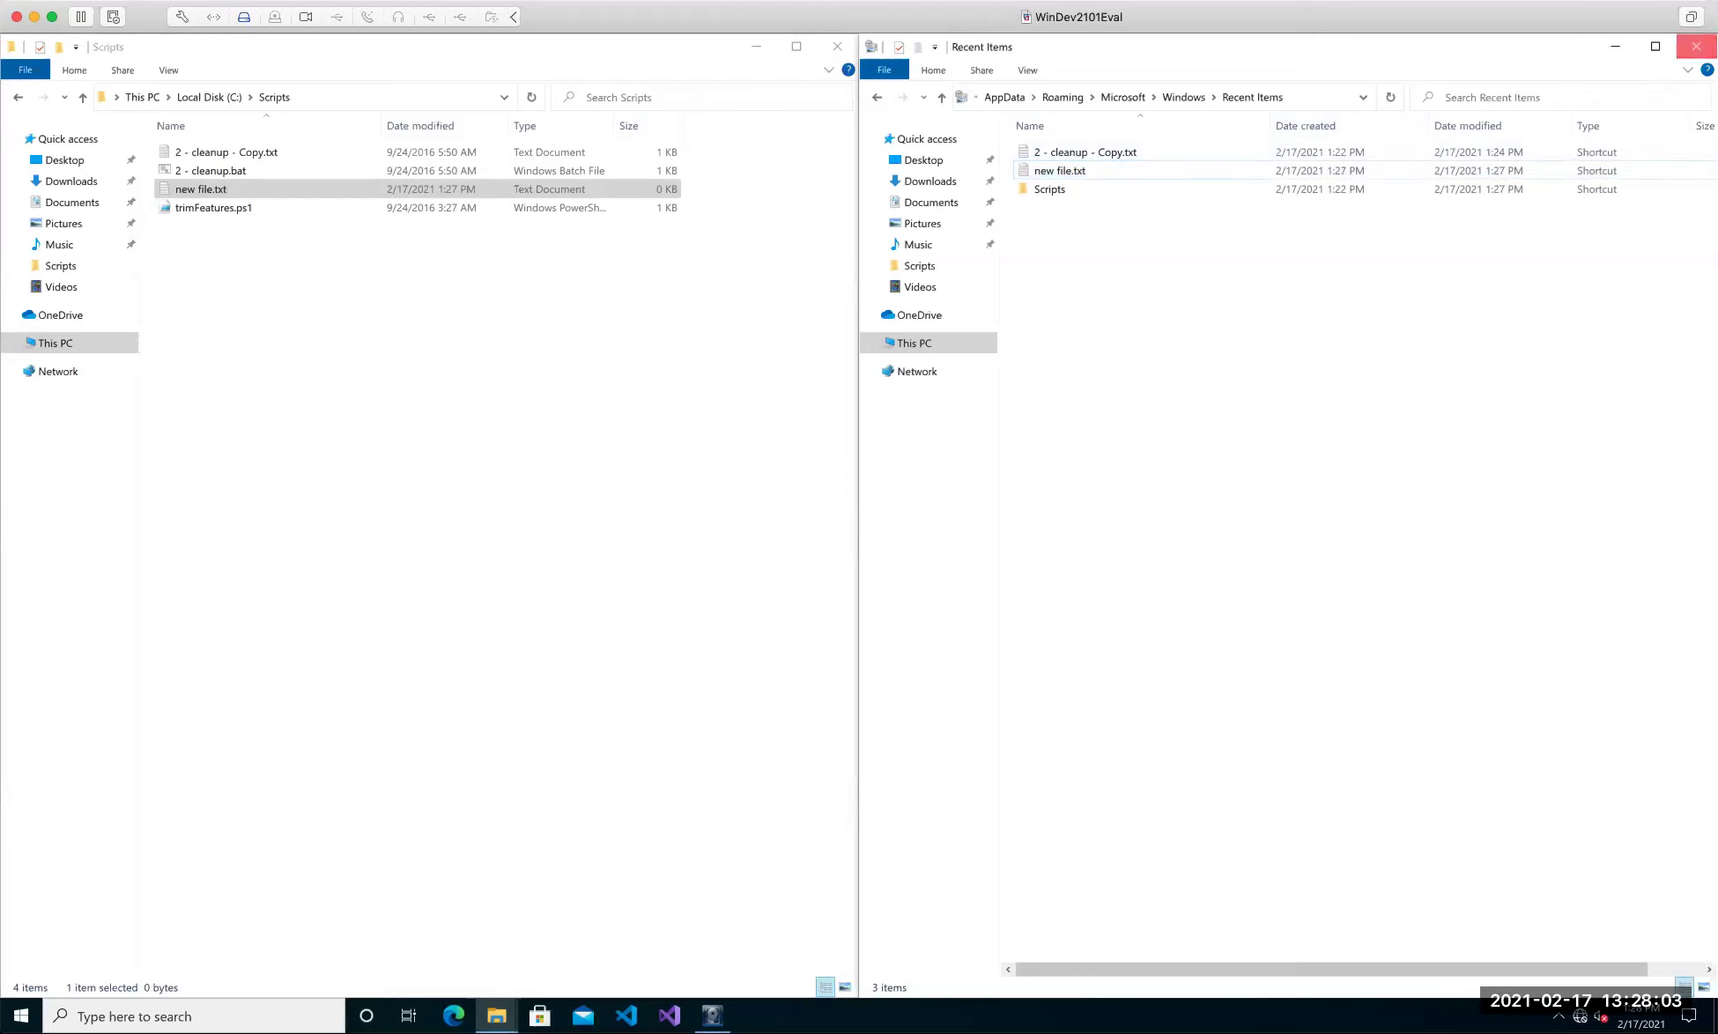
{"action": "left_click", "coordinate": [1696, 46]}
{"action": "left_click", "coordinate": [837, 46]}
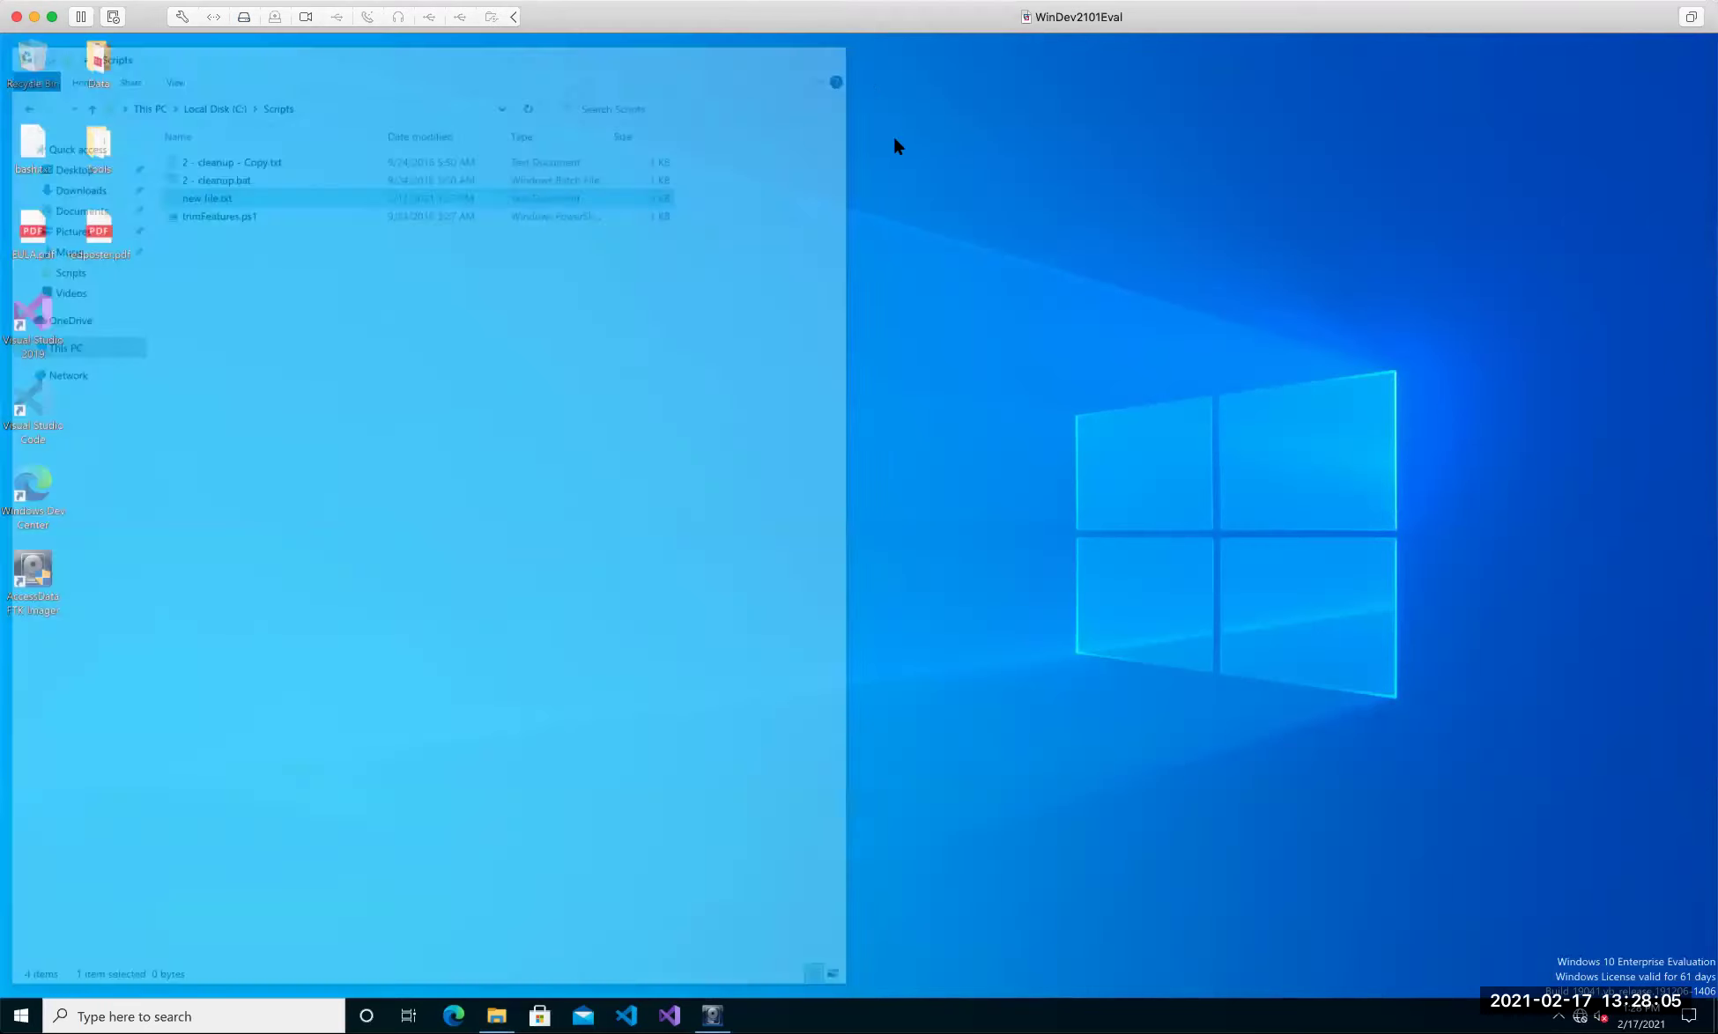
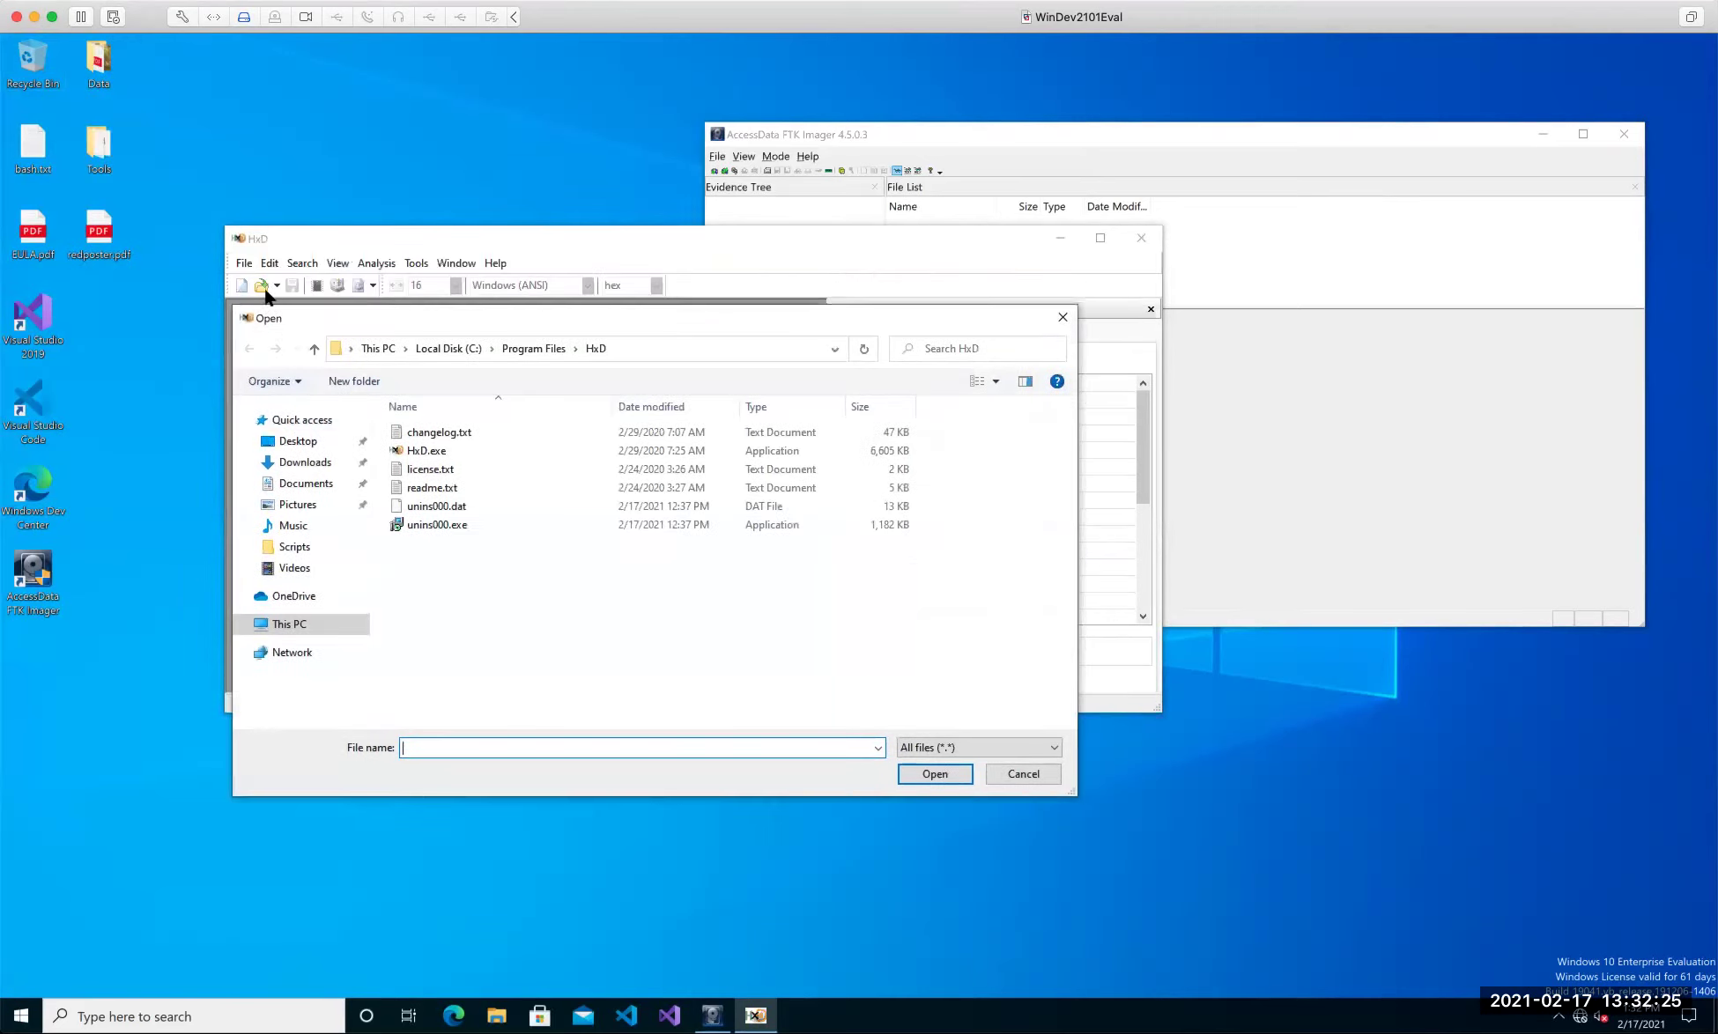
Open redposter.pdf from the Desktop in the HxD hex editor.
{"action": "left_click", "coordinate": [293, 440]}
{"action": "left_click", "coordinate": [461, 505]}
{"action": "double_click", "coordinate": [466, 505]}
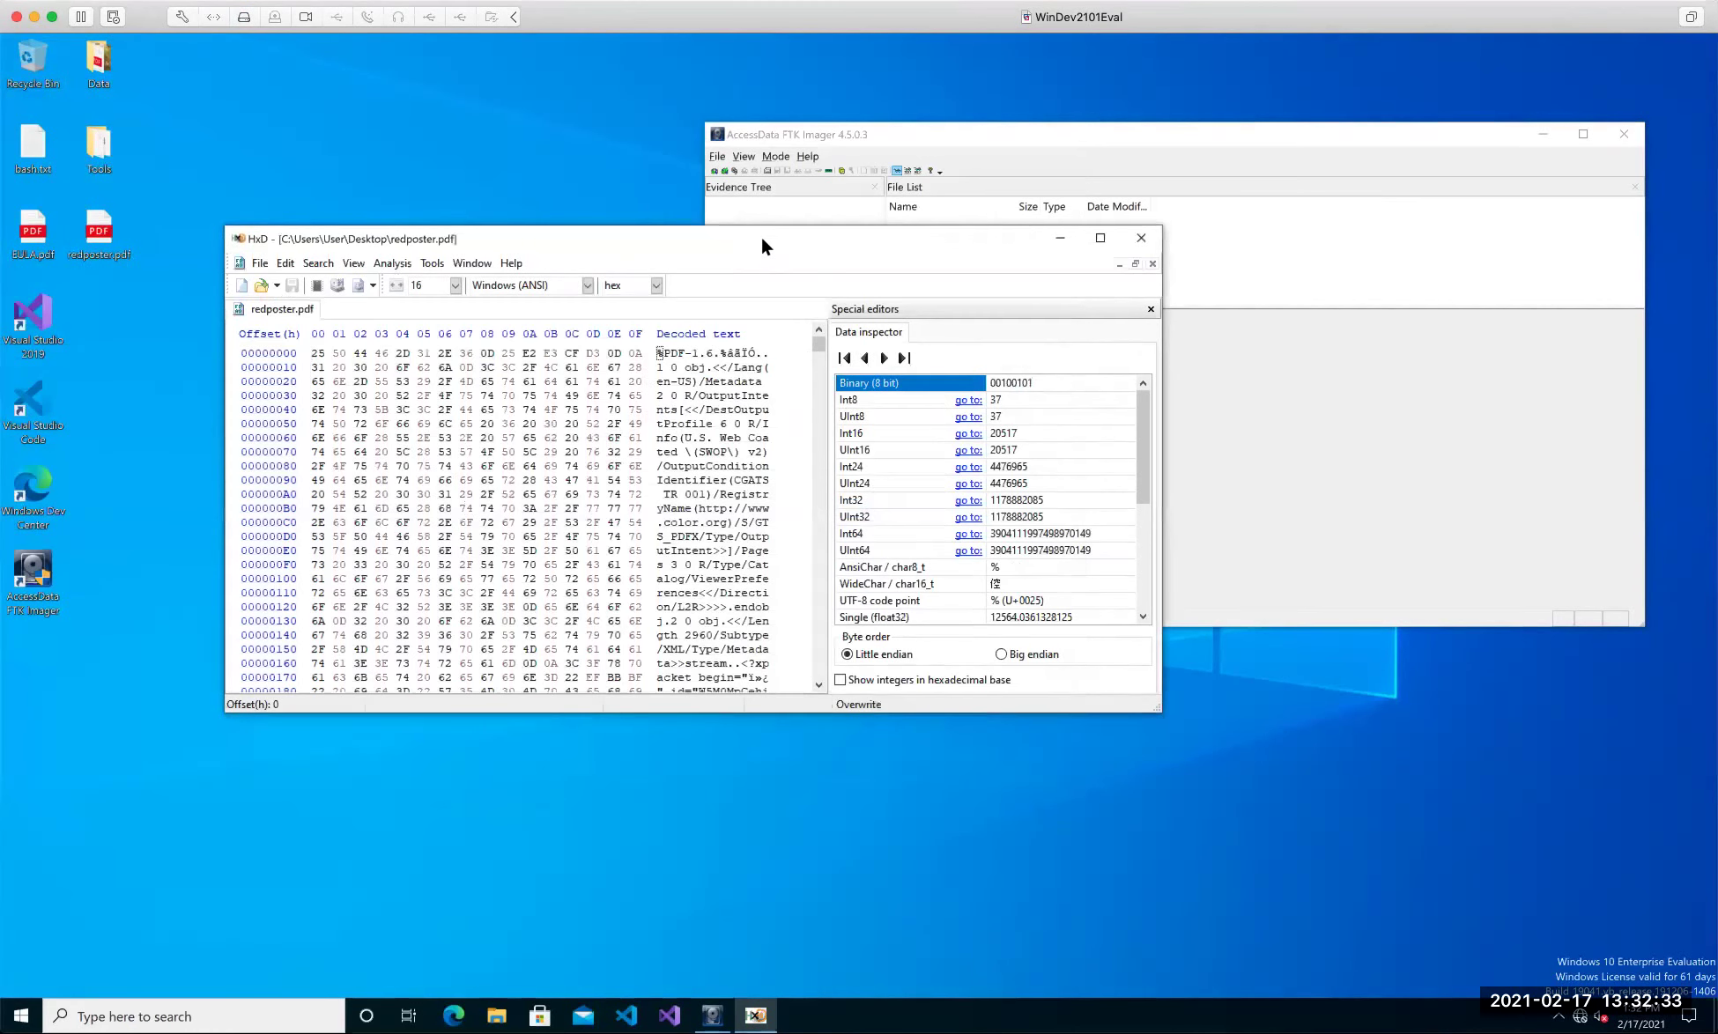
Move and enlarge the HxD window, and select the first four bytes, 25 50 44 46, of redposter.pdf.
{"action": "left_click_drag", "start_coordinate": [761, 239], "coordinate": [601, 97]}
{"action": "left_click_drag", "start_coordinate": [1179, 719], "coordinate": [1299, 879]}
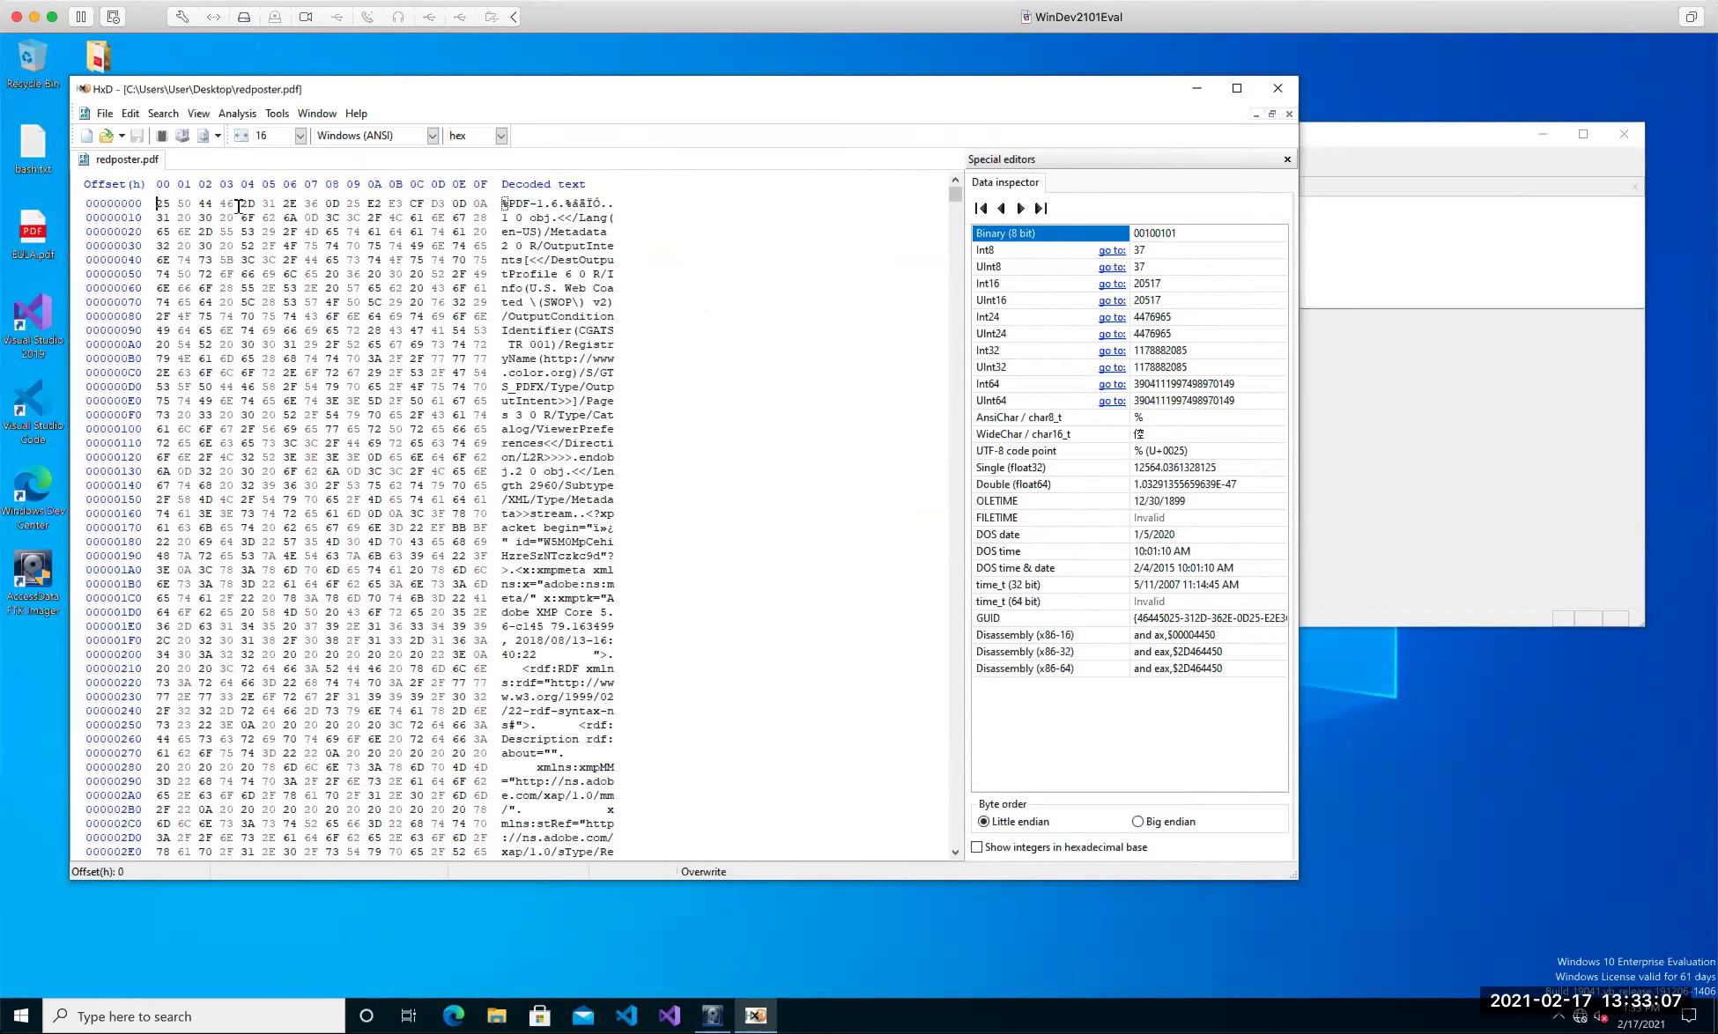
{"action": "left_click_drag", "start_coordinate": [157, 204], "coordinate": [232, 195]}
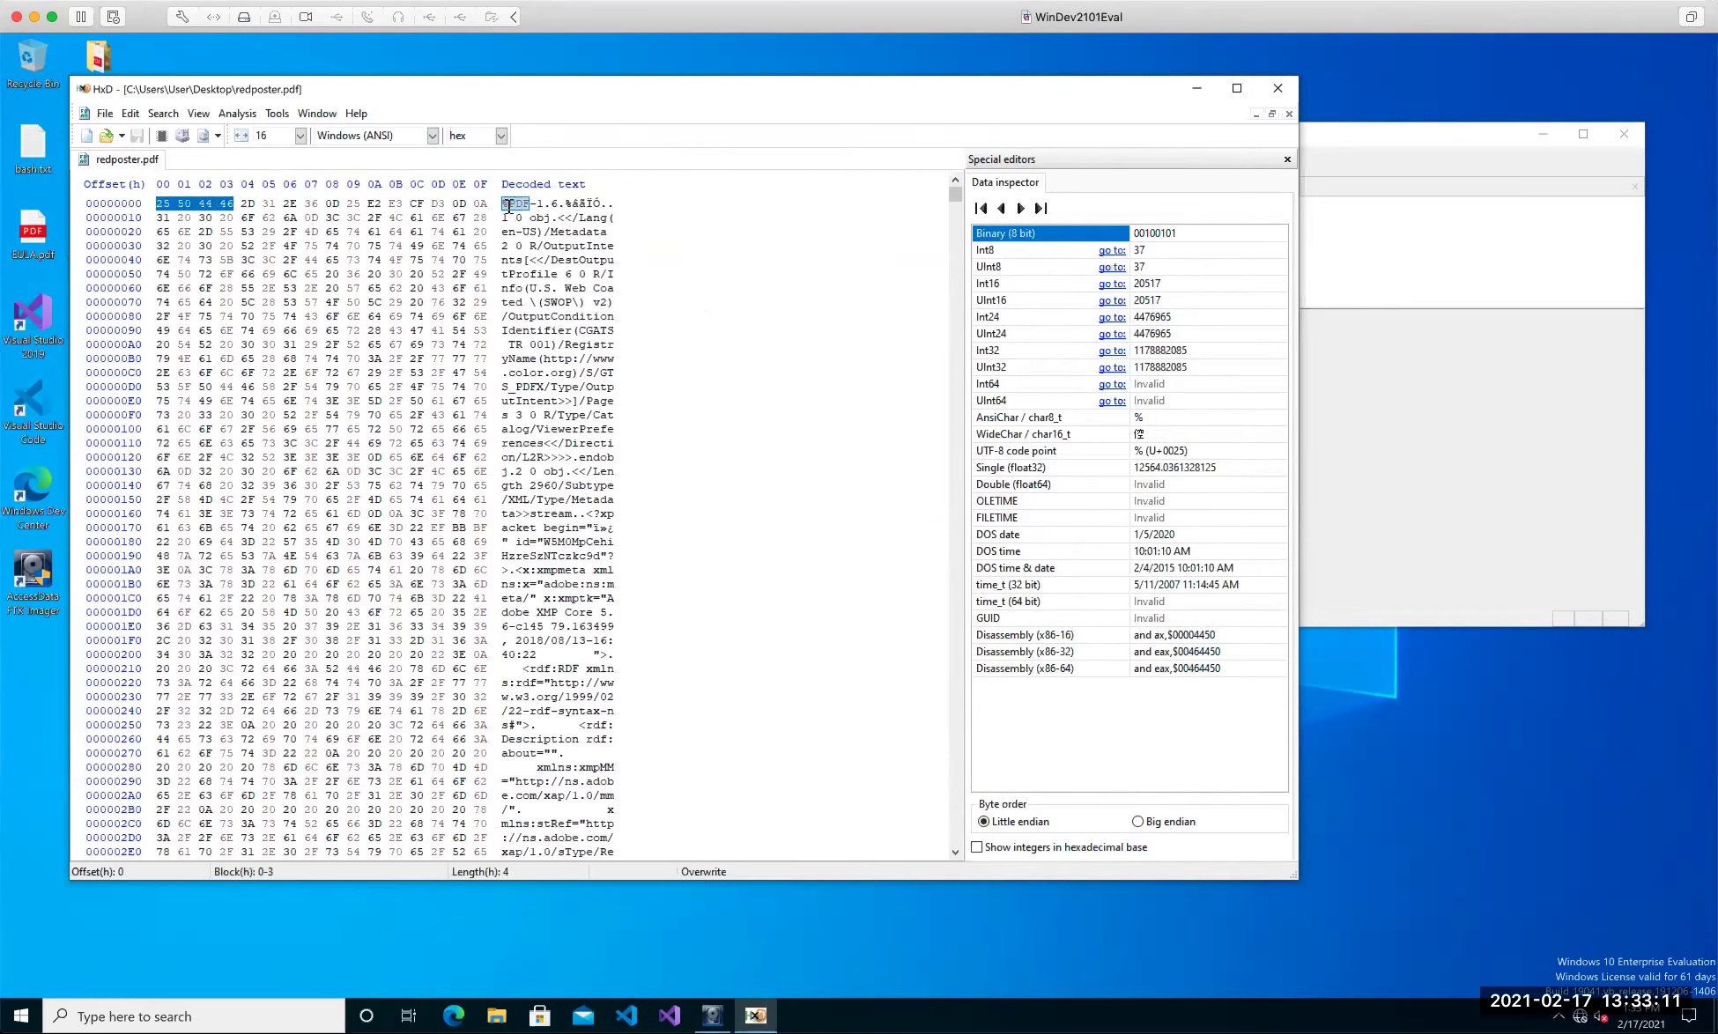
Select the opening text of redposter.pdf from %PDF through DestOutputProfile, and close HxD.
{"action": "left_click", "coordinate": [540, 194]}
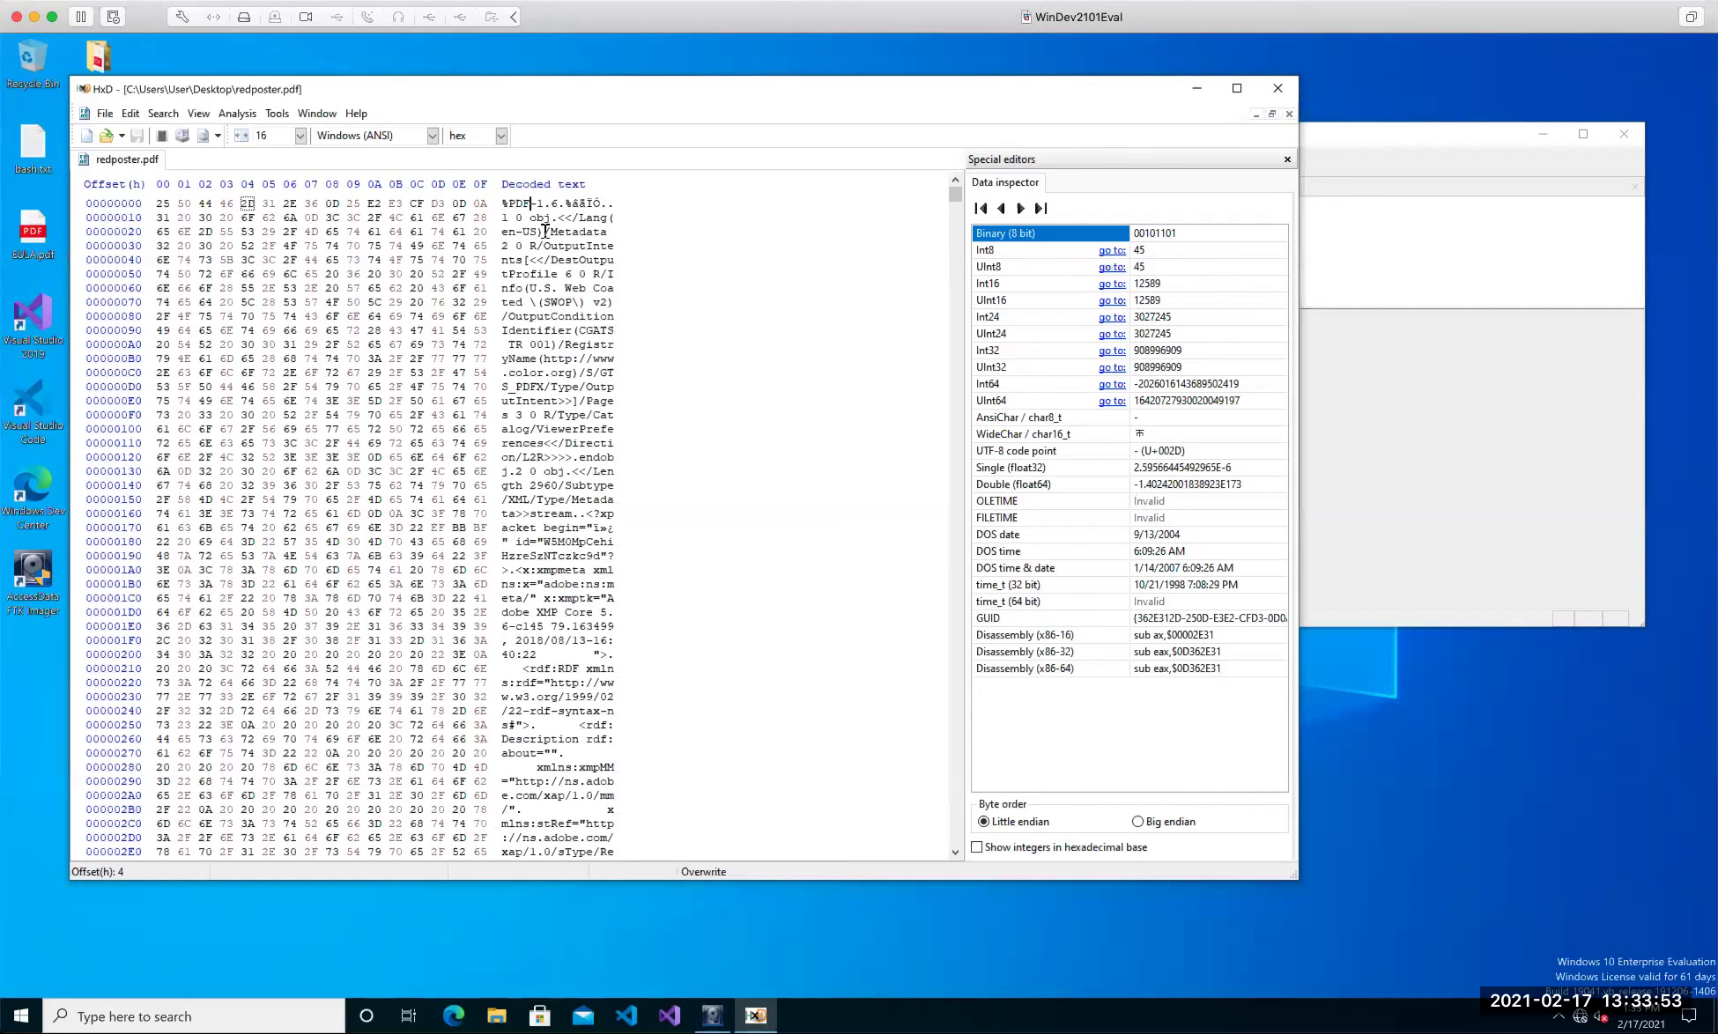
{"action": "left_click_drag", "start_coordinate": [502, 203], "coordinate": [559, 274]}
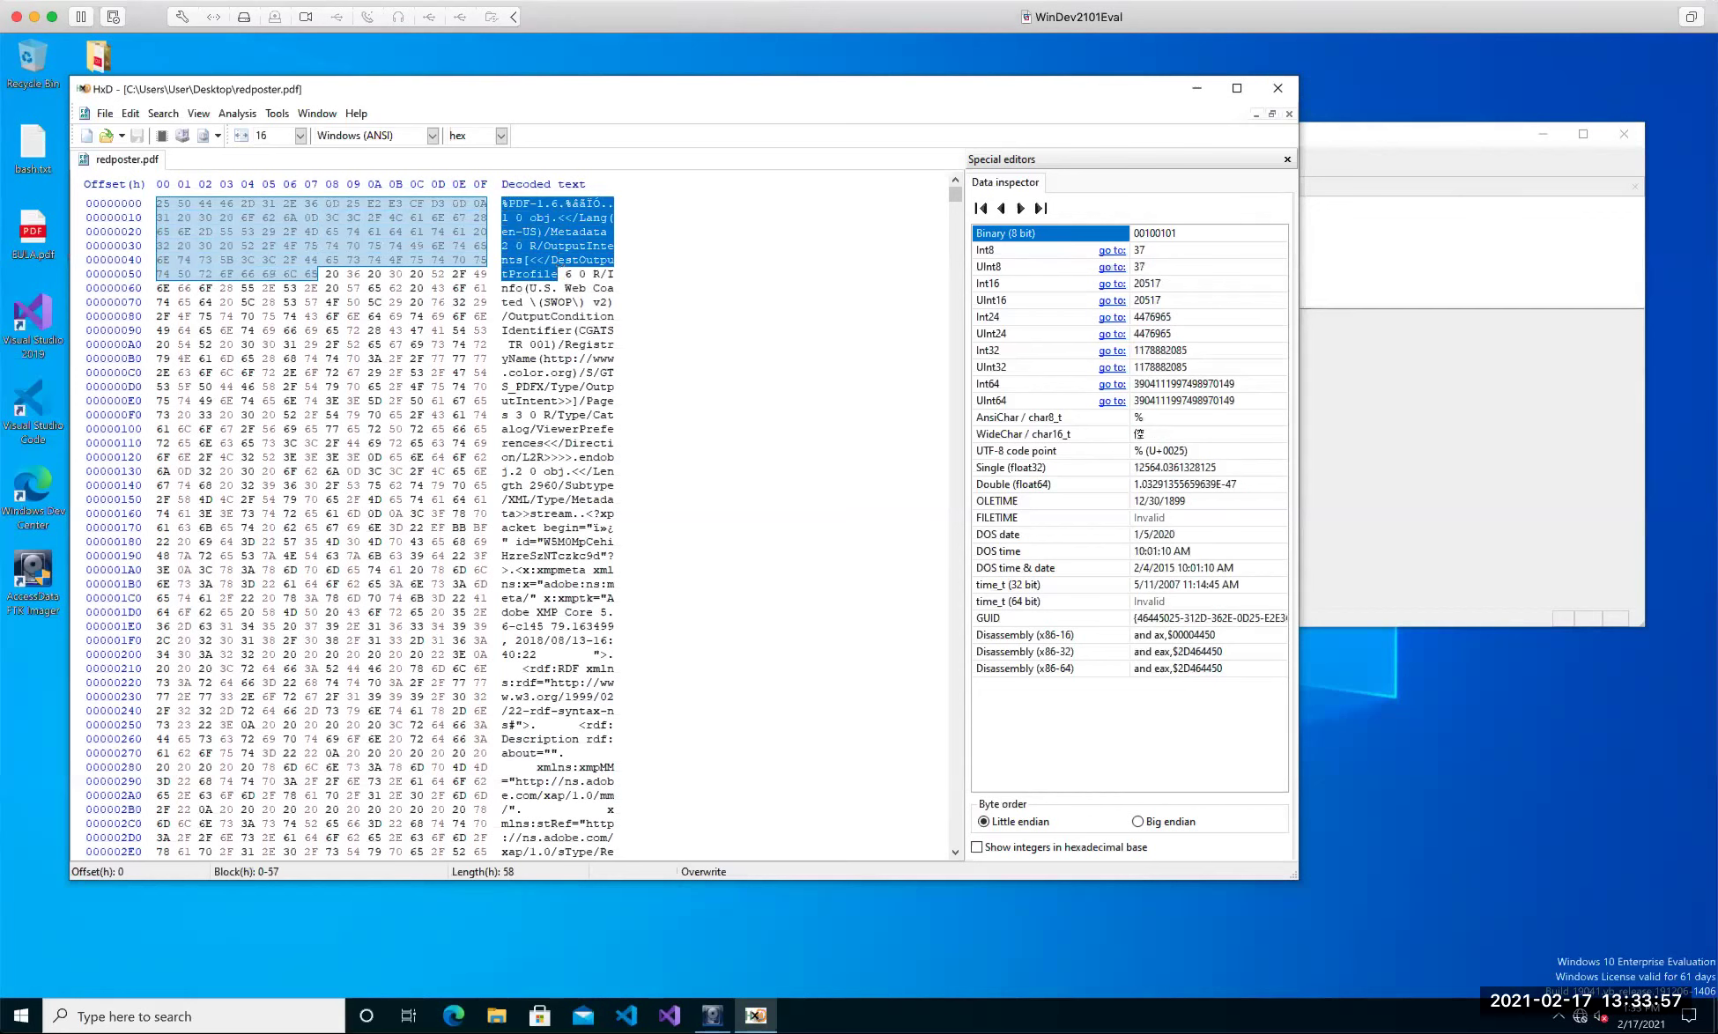
{"action": "left_click", "coordinate": [1279, 88]}
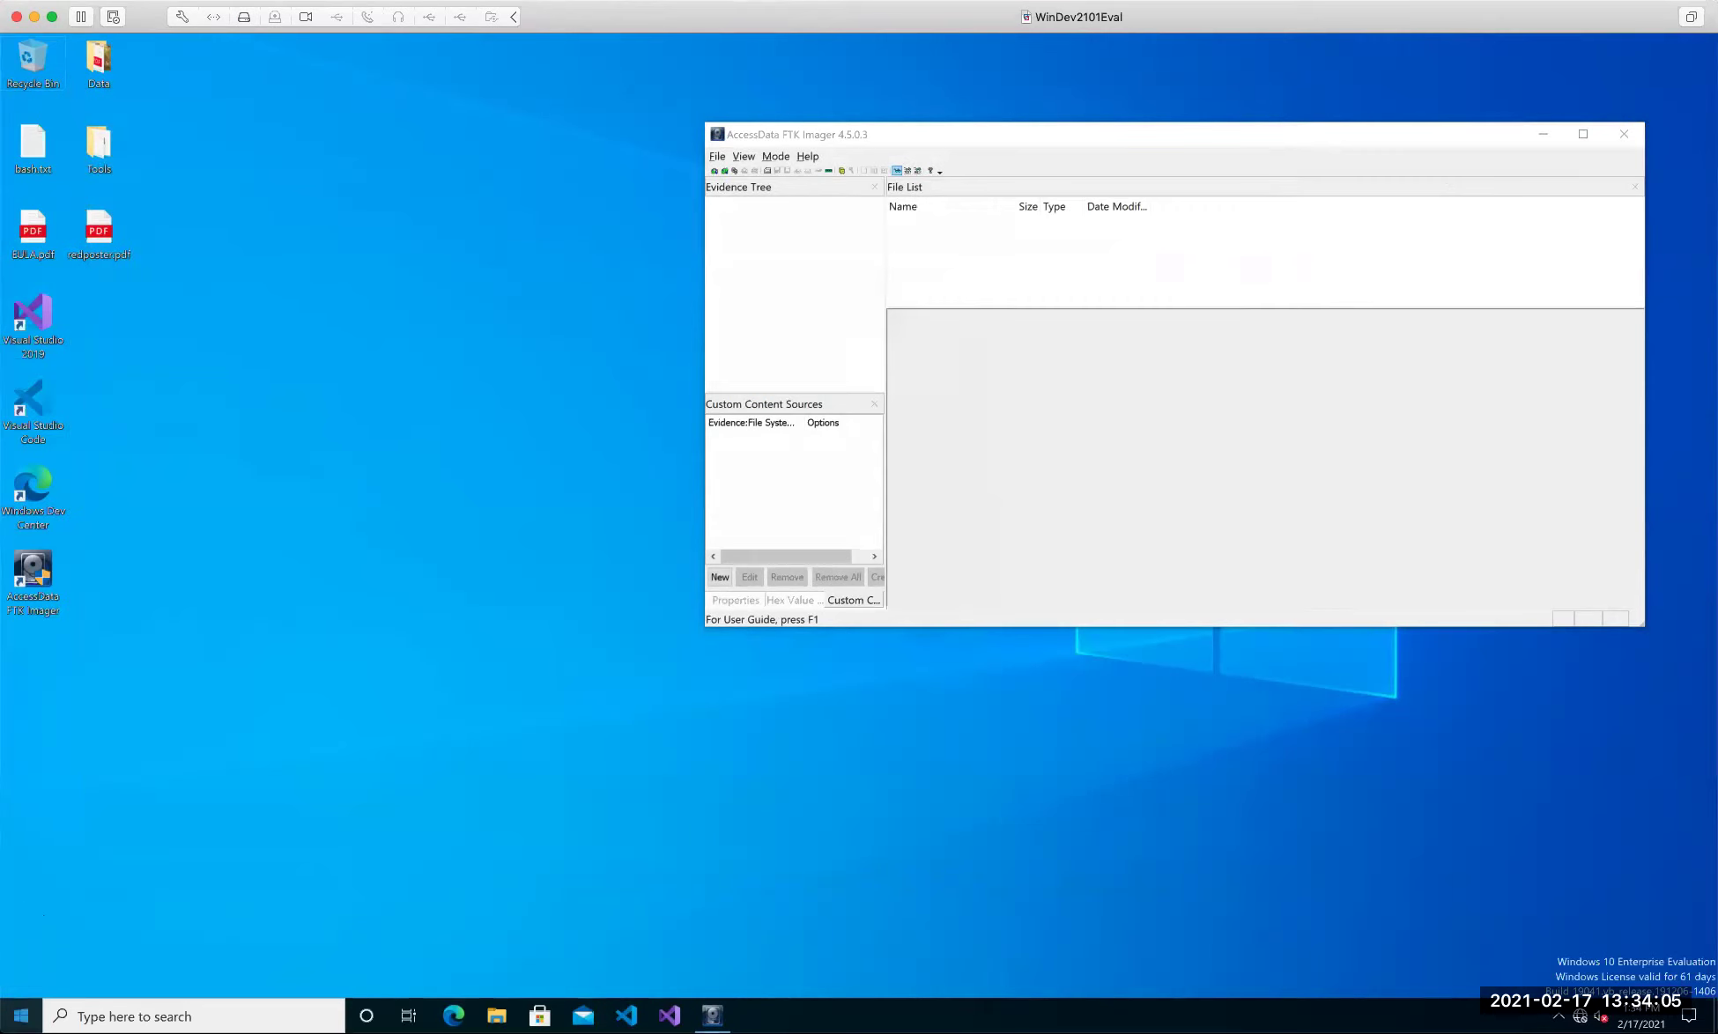
Search Windows for disk management, open Disk Management, and enlarge its window.
{"action": "left_click", "coordinate": [21, 1015]}
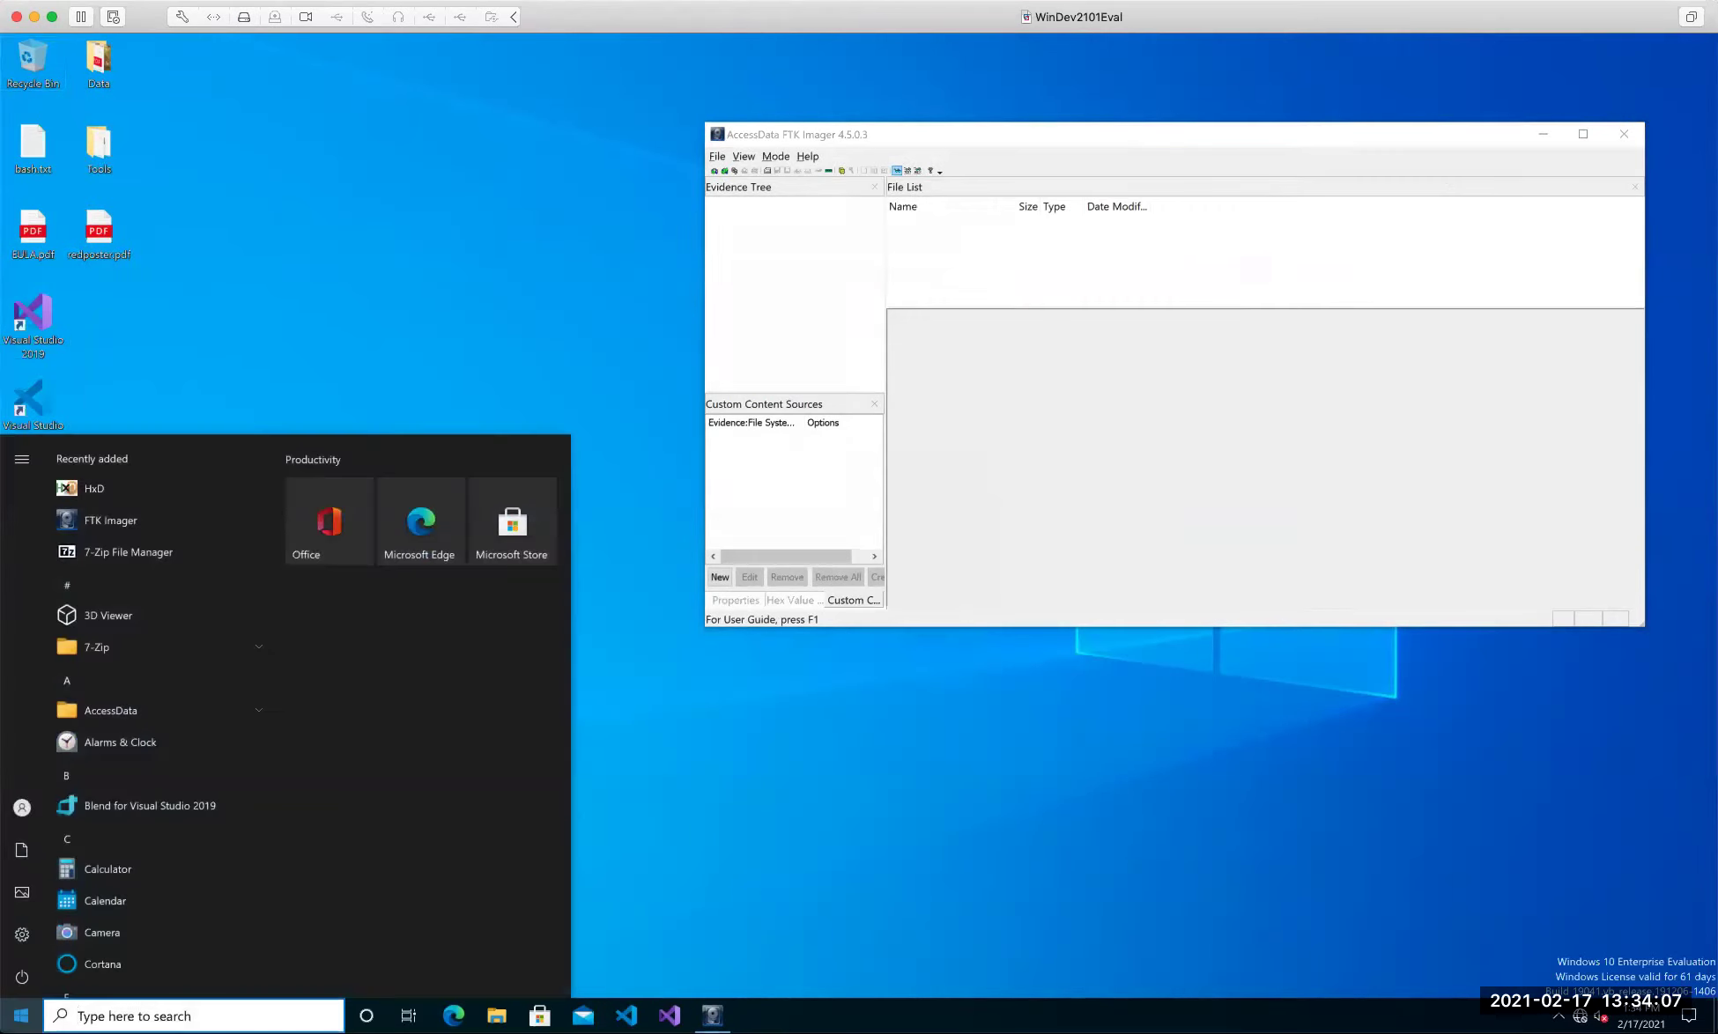
{"action": "type", "text": "disk"}
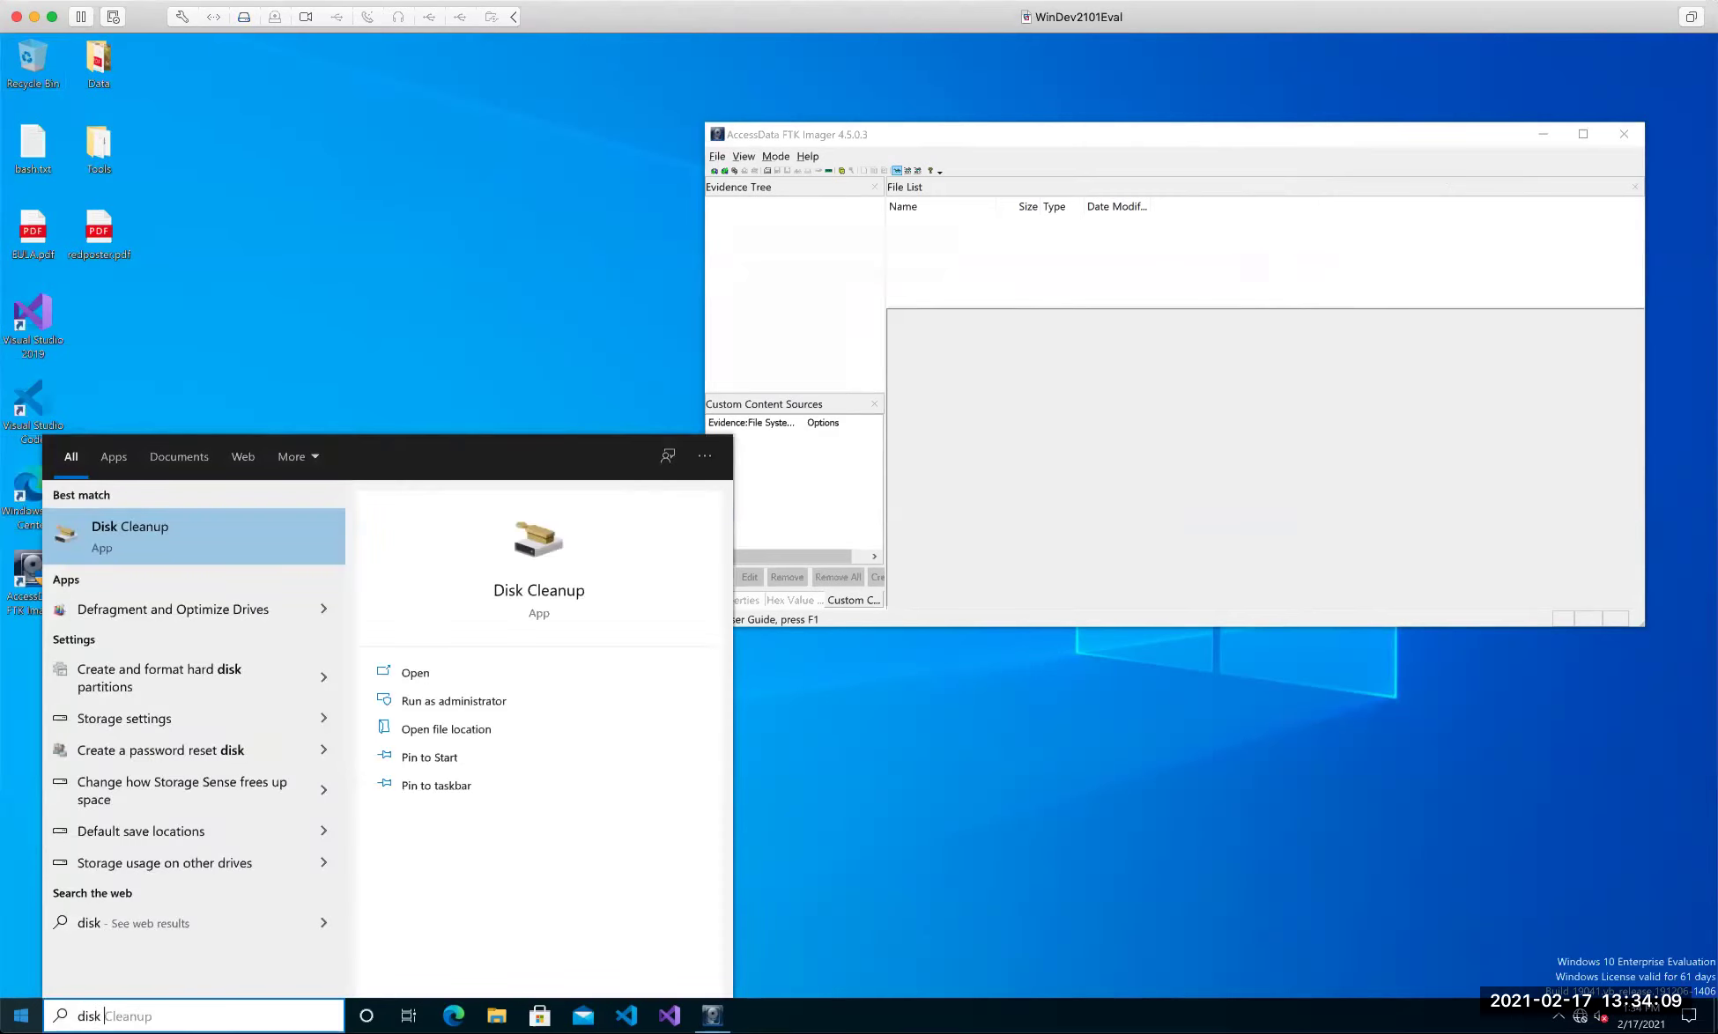
{"action": "type", "text": " management"}
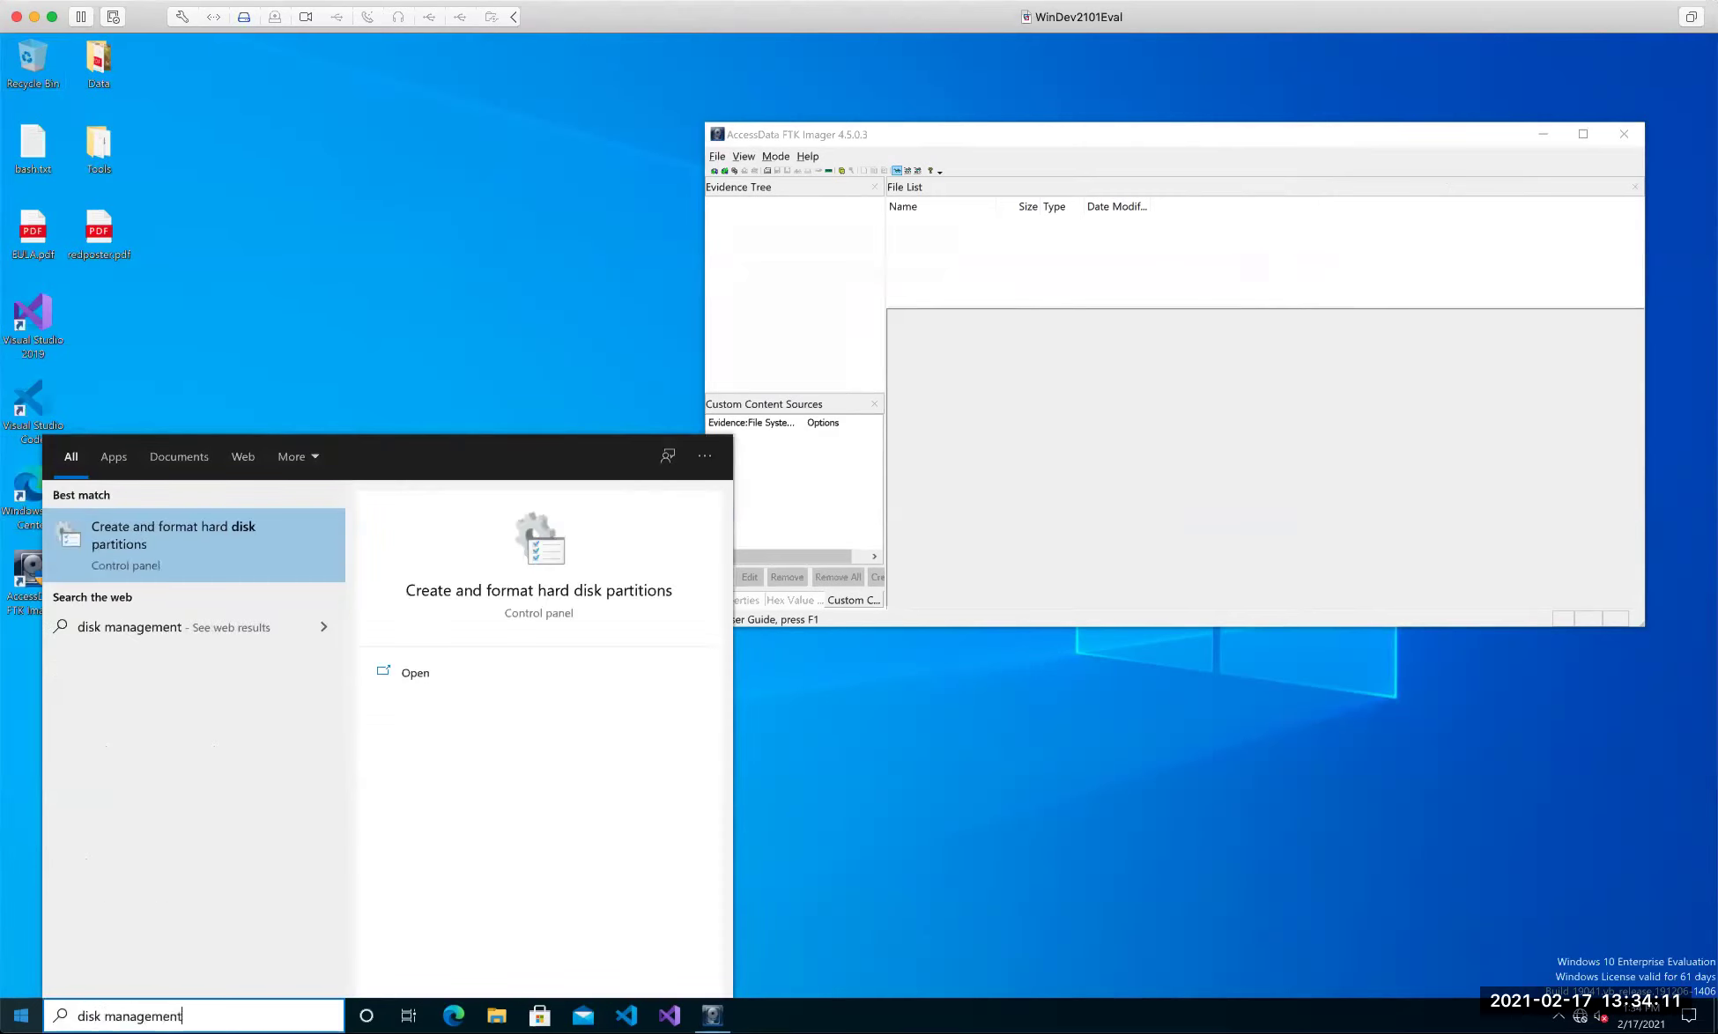
{"action": "key", "text": "Return"}
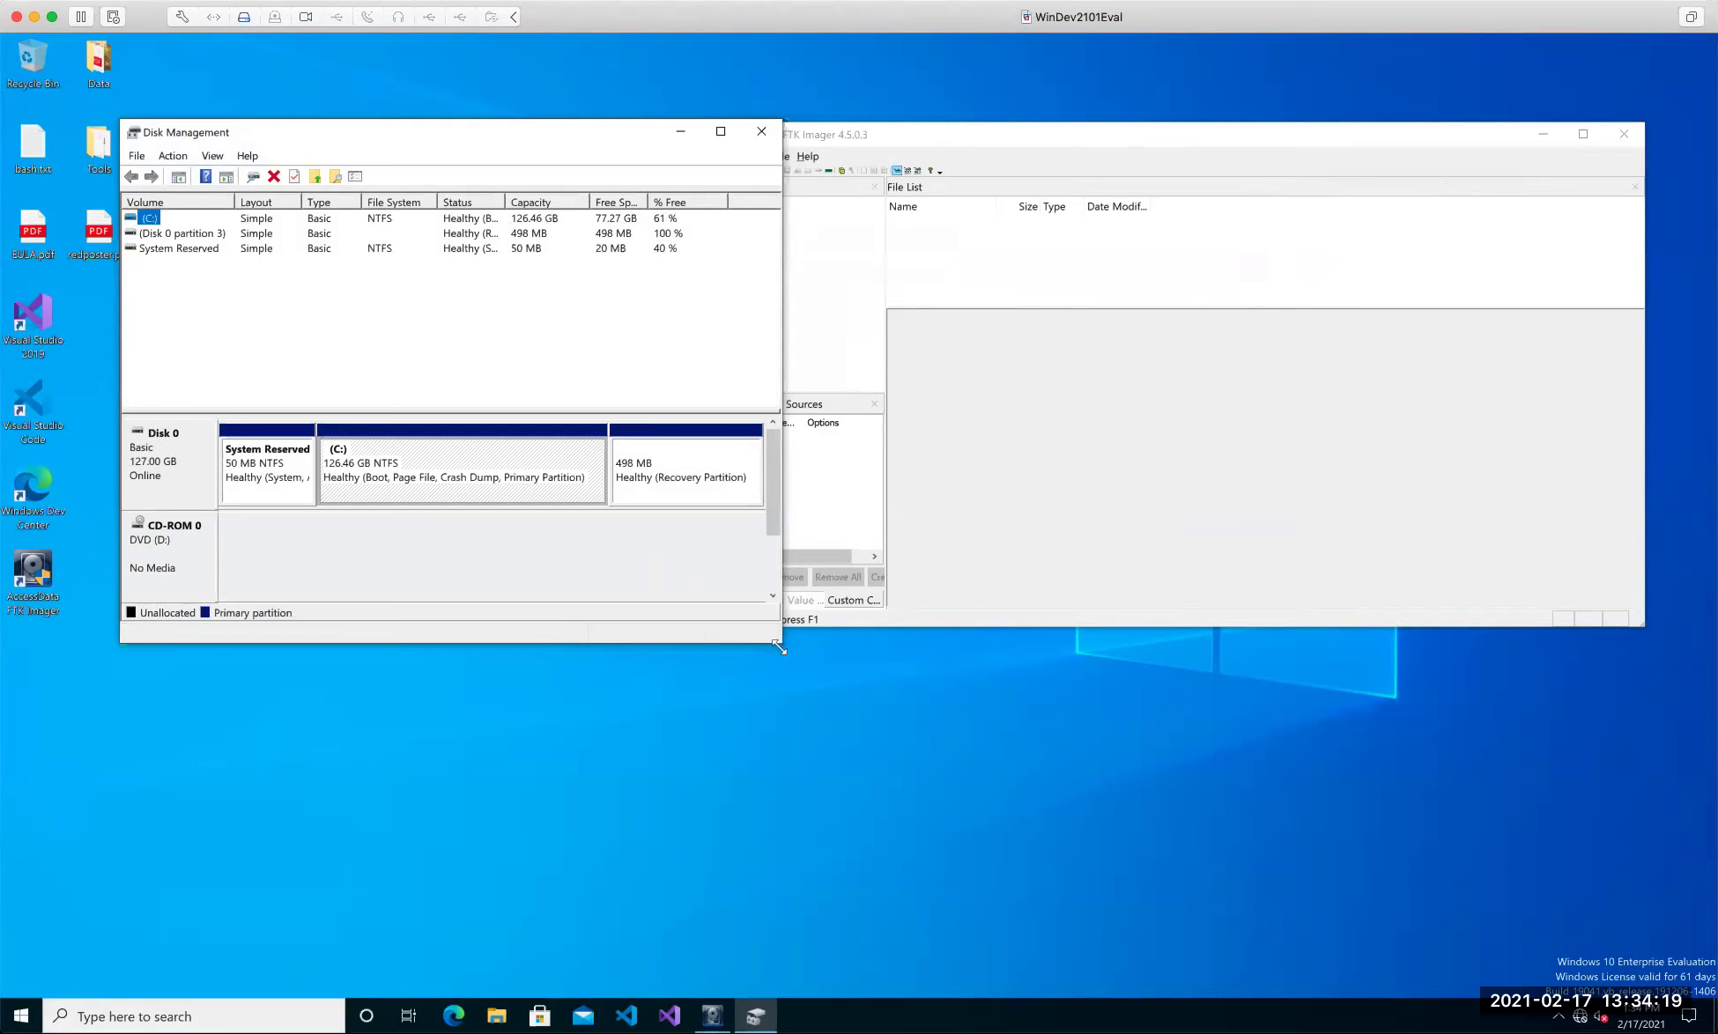
{"action": "left_click_drag", "start_coordinate": [782, 642], "coordinate": [961, 753]}
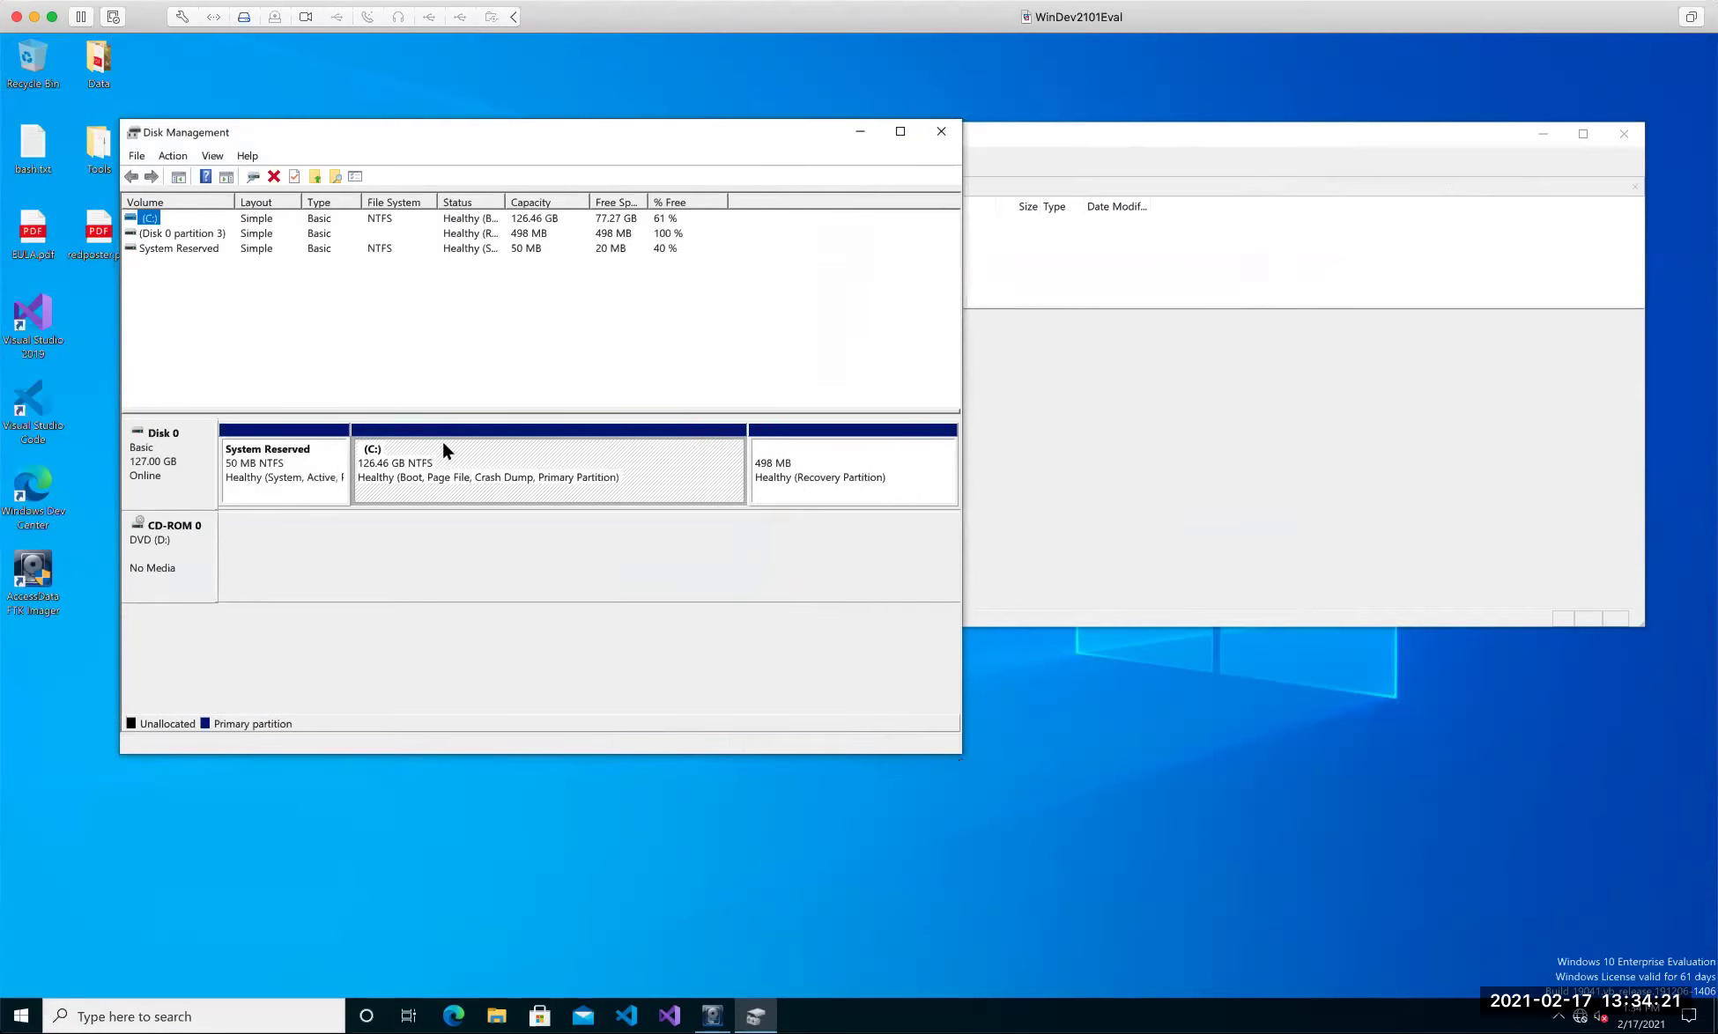
Start creating a virtual hard disk and set its location to new.vhdx on the Desktop, using the .vhdx file type.
{"action": "left_click", "coordinate": [179, 154]}
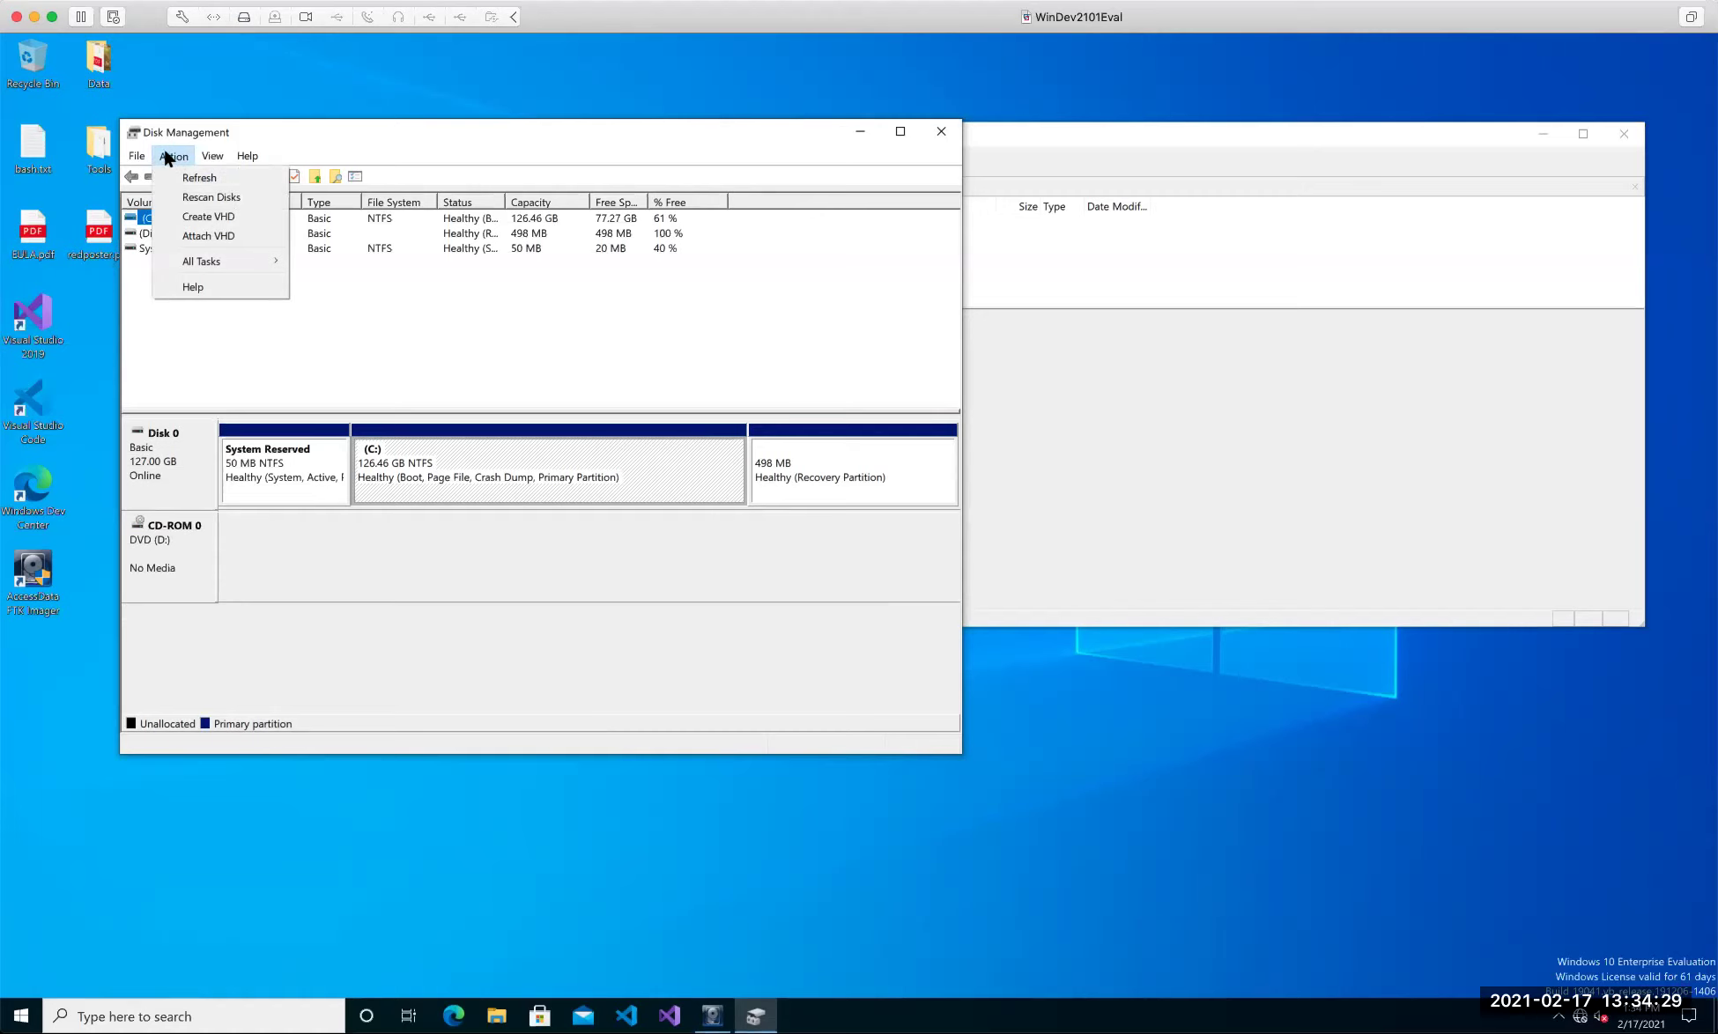
{"action": "left_click", "coordinate": [226, 217]}
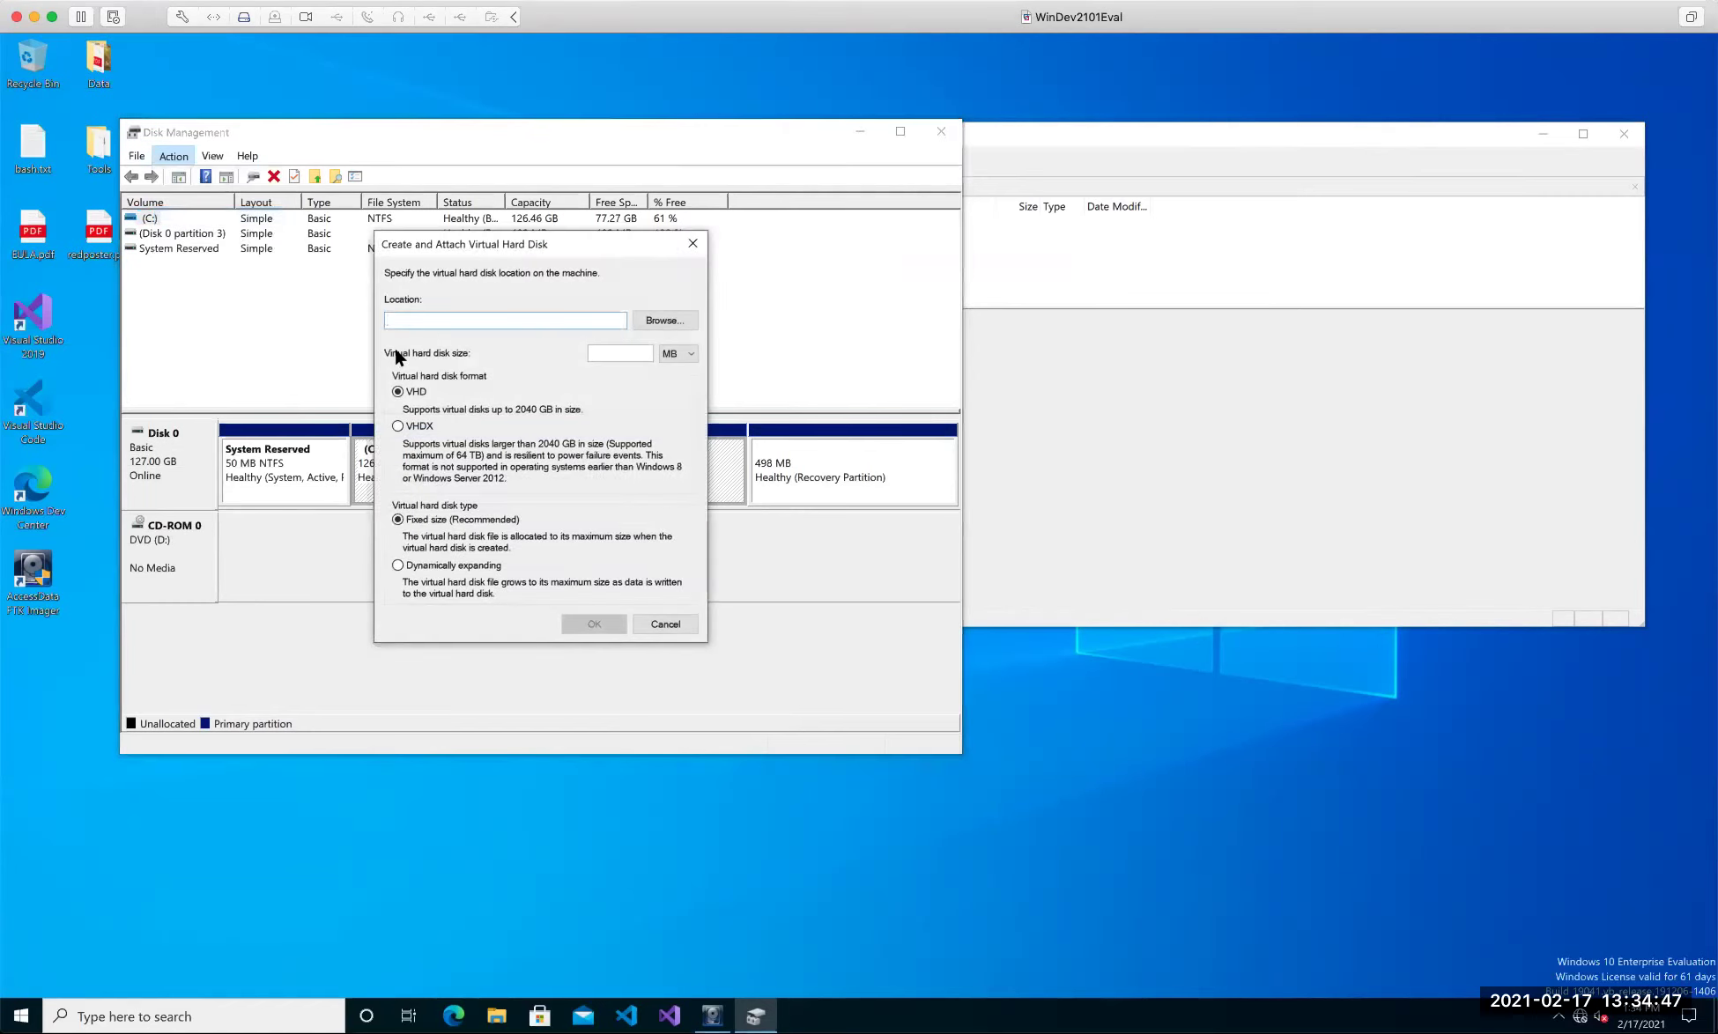
{"action": "left_click", "coordinate": [664, 317]}
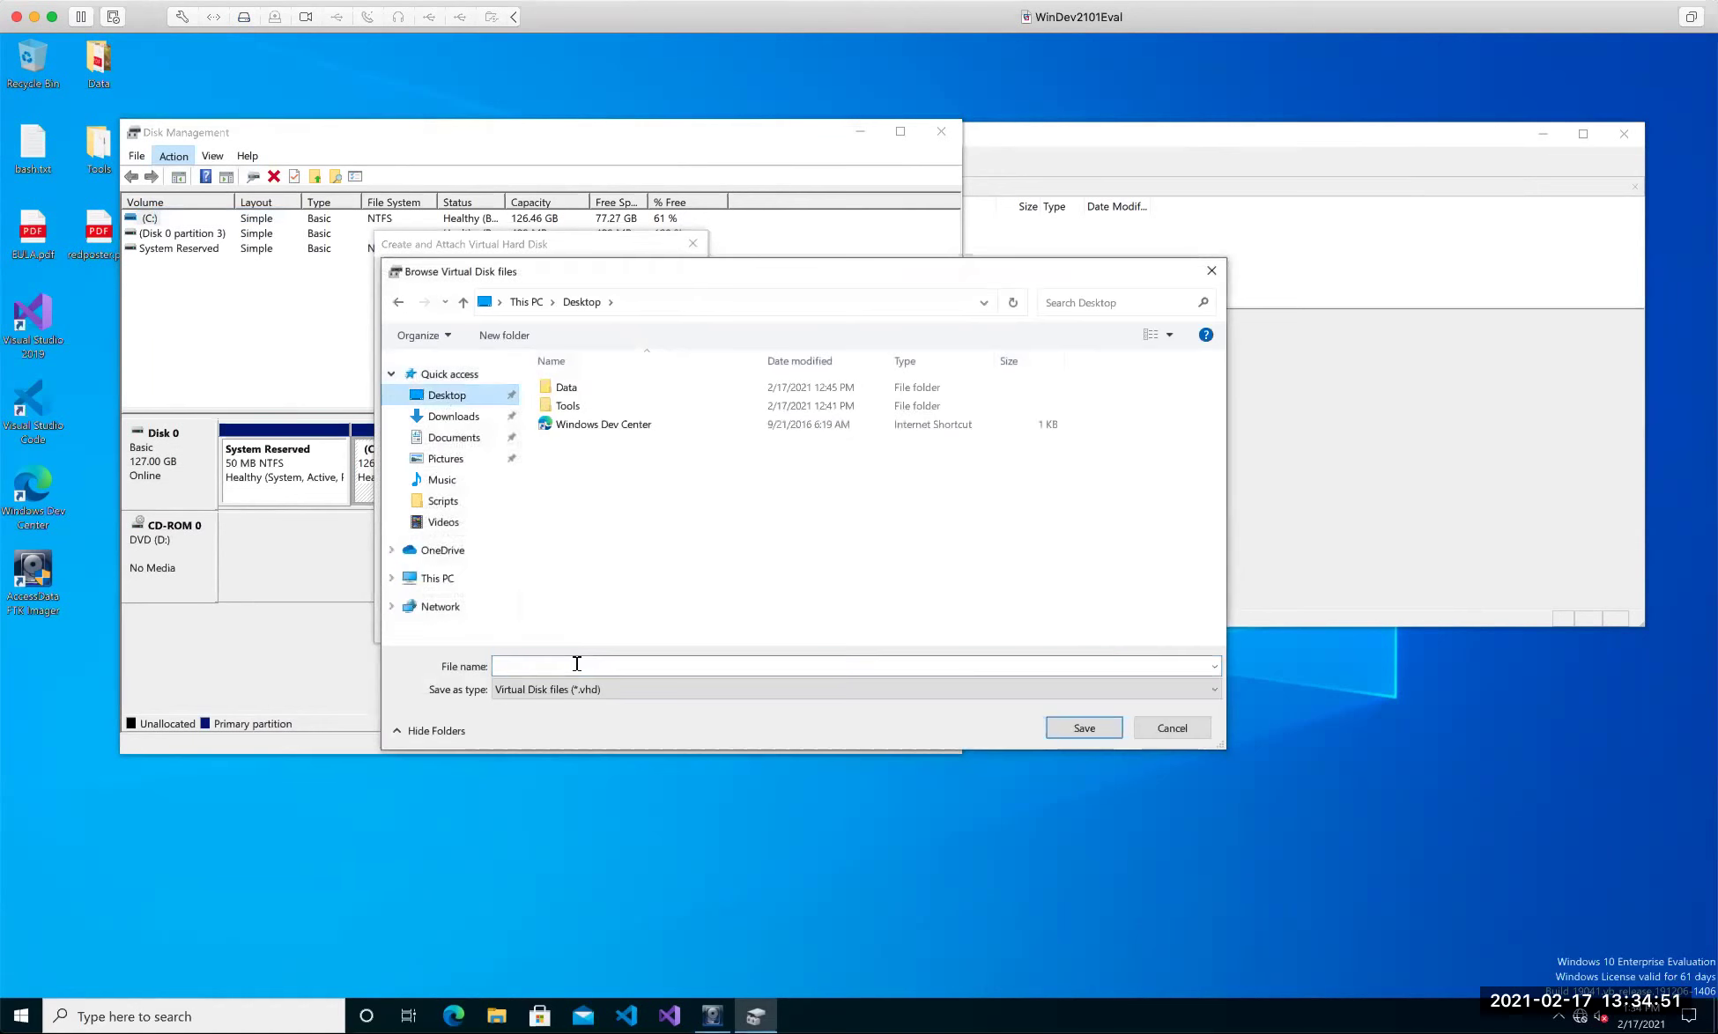
{"action": "type", "text": "new"}
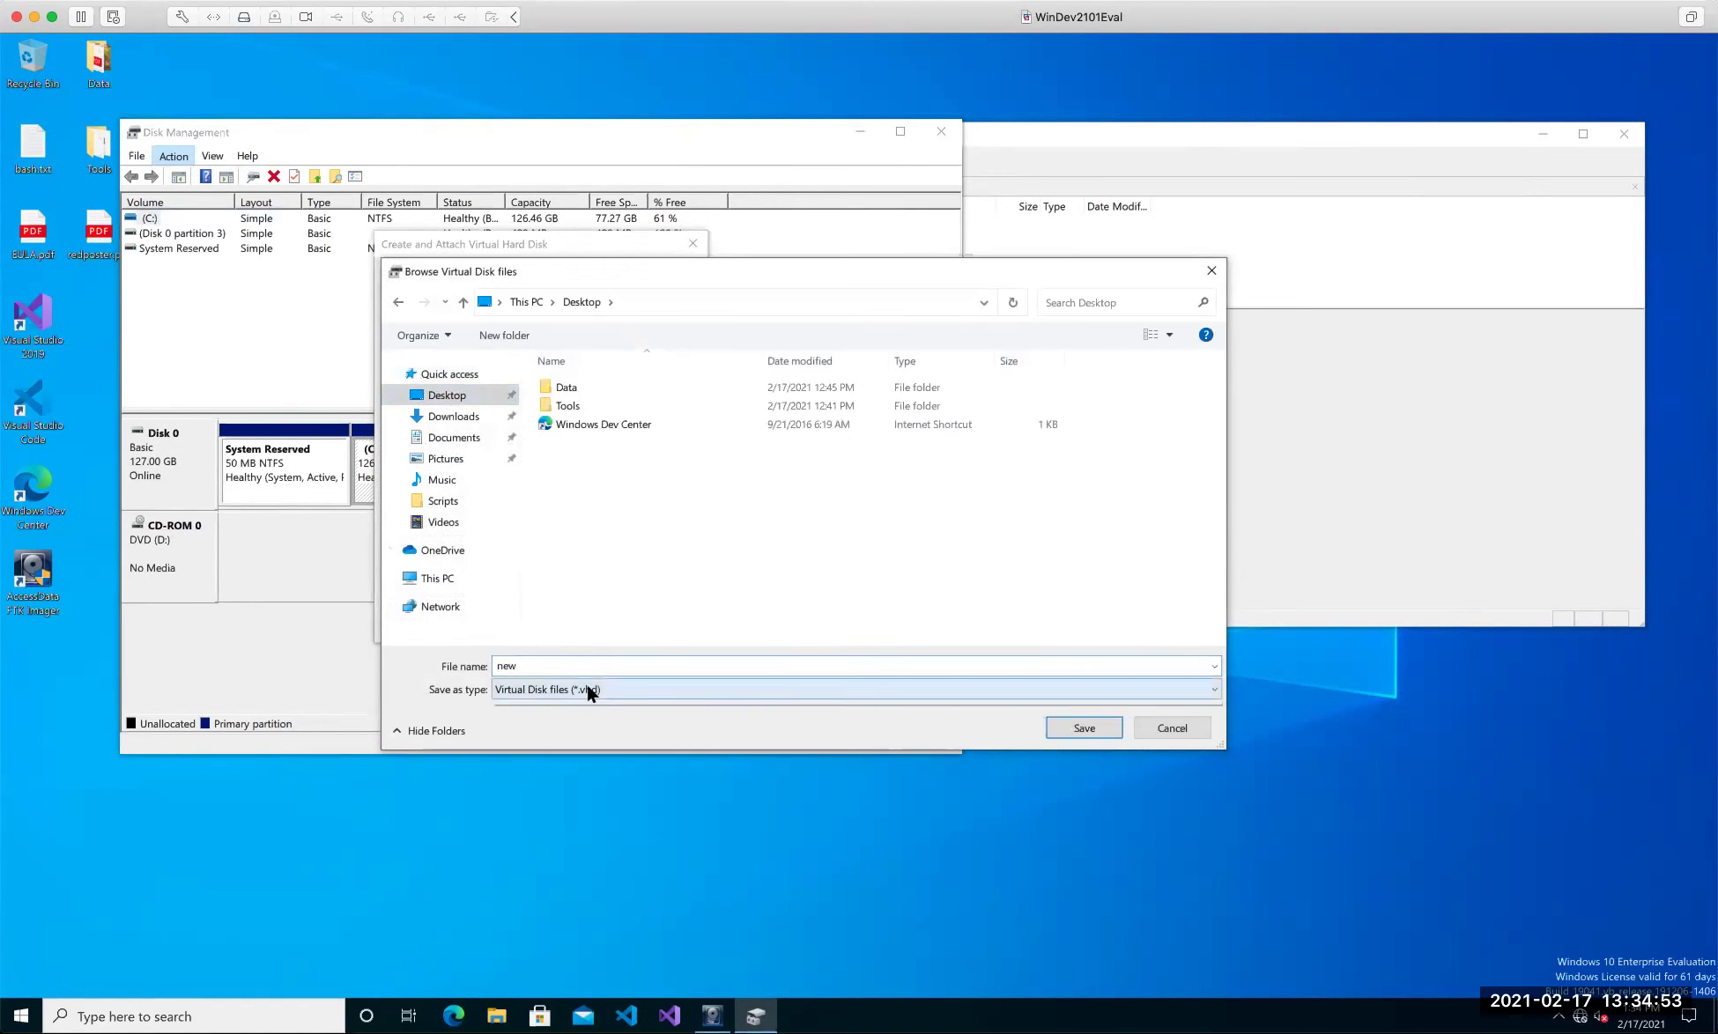
{"action": "left_click", "coordinate": [586, 686]}
{"action": "left_click", "coordinate": [589, 722]}
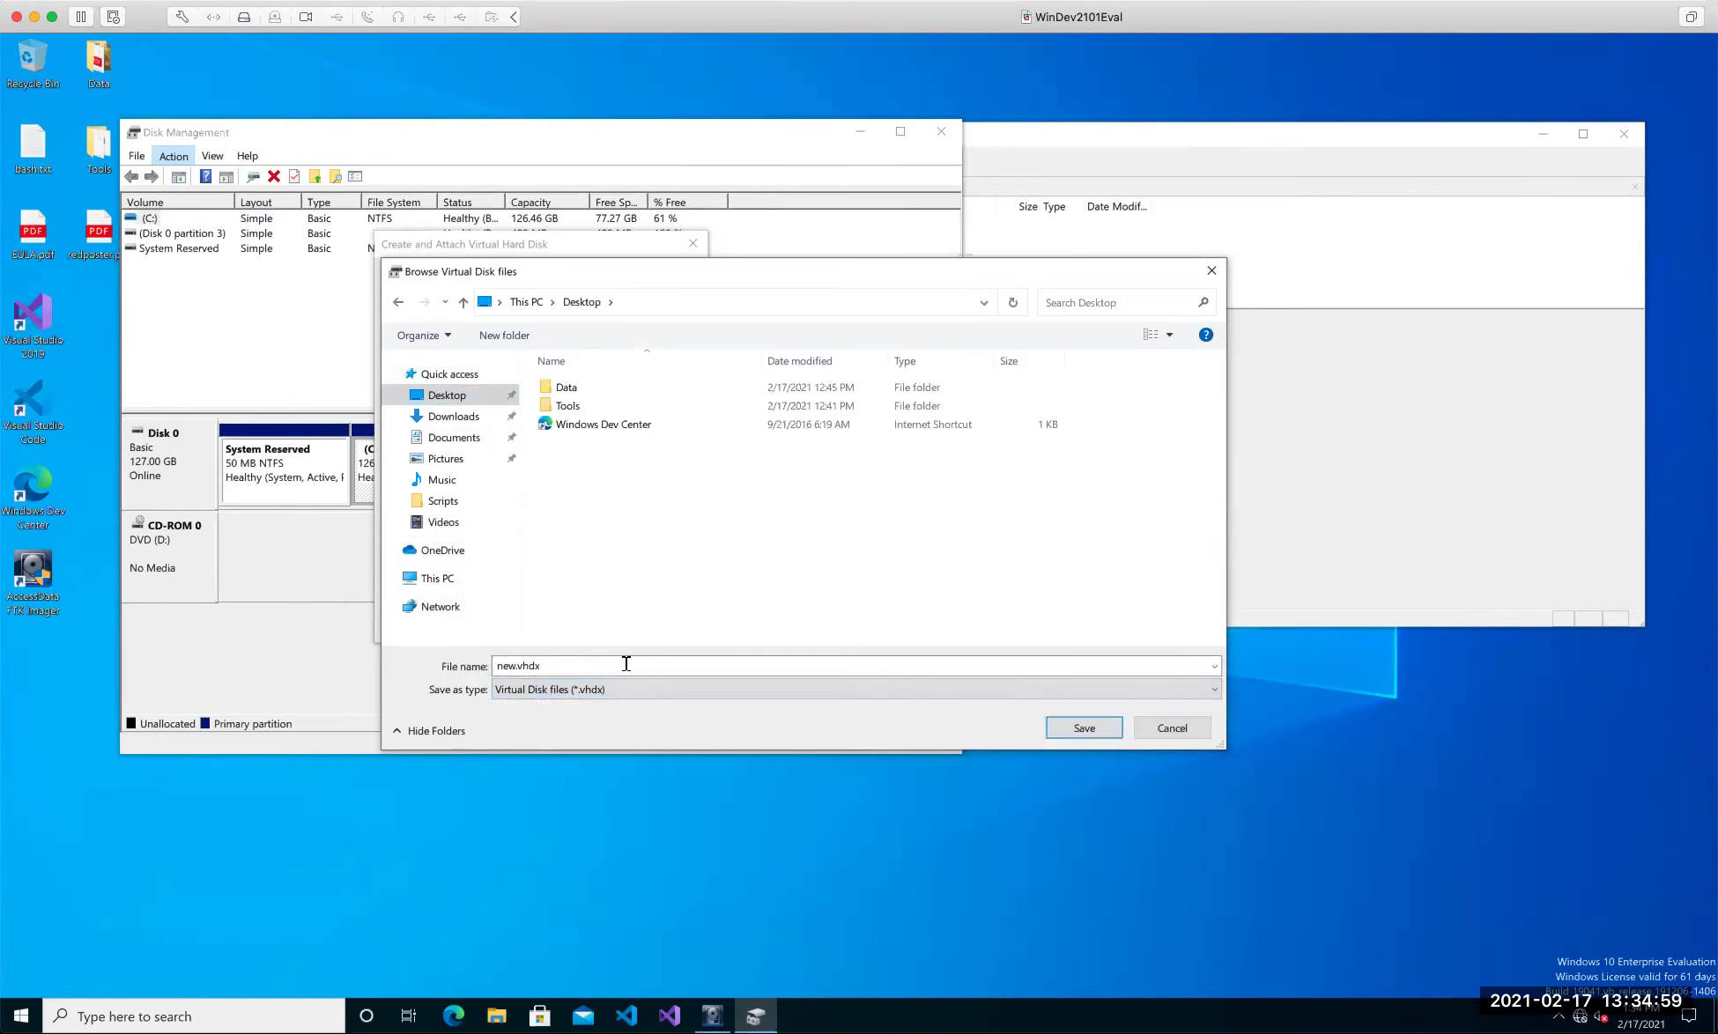
{"action": "left_click", "coordinate": [1073, 724]}
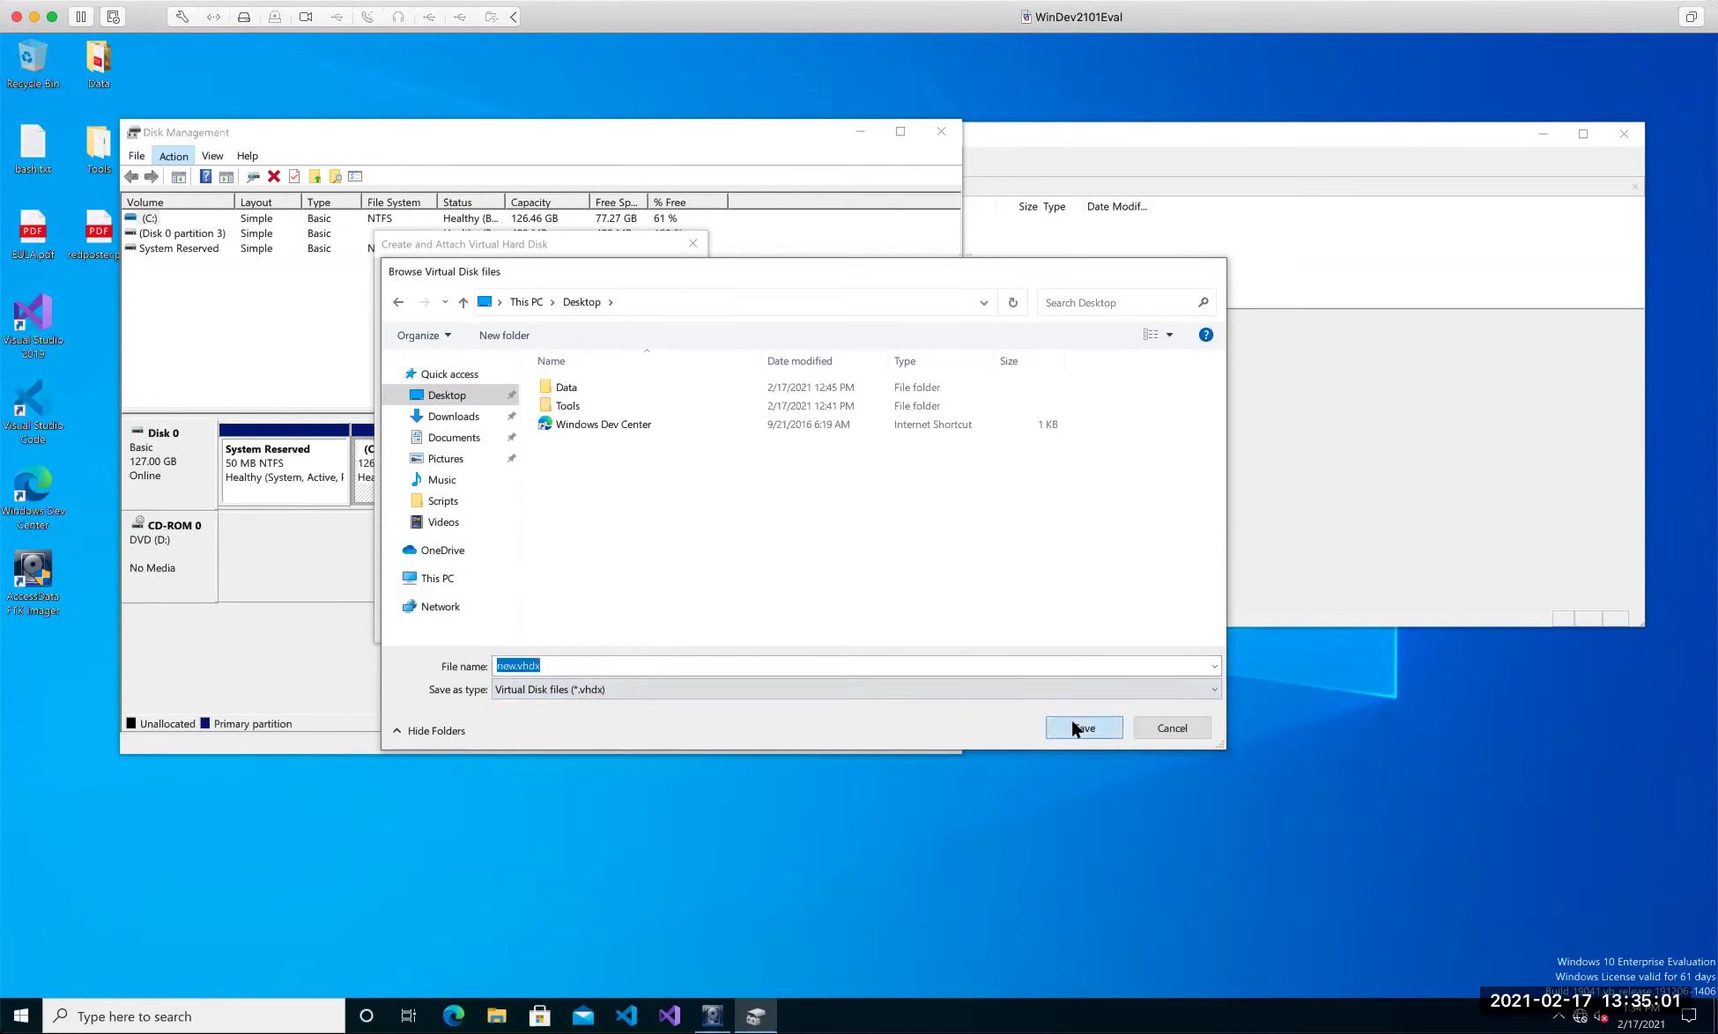
Create and attach the virtual hard disk in VHDX format with a fixed size of 100 MB.
{"action": "left_click", "coordinate": [399, 426]}
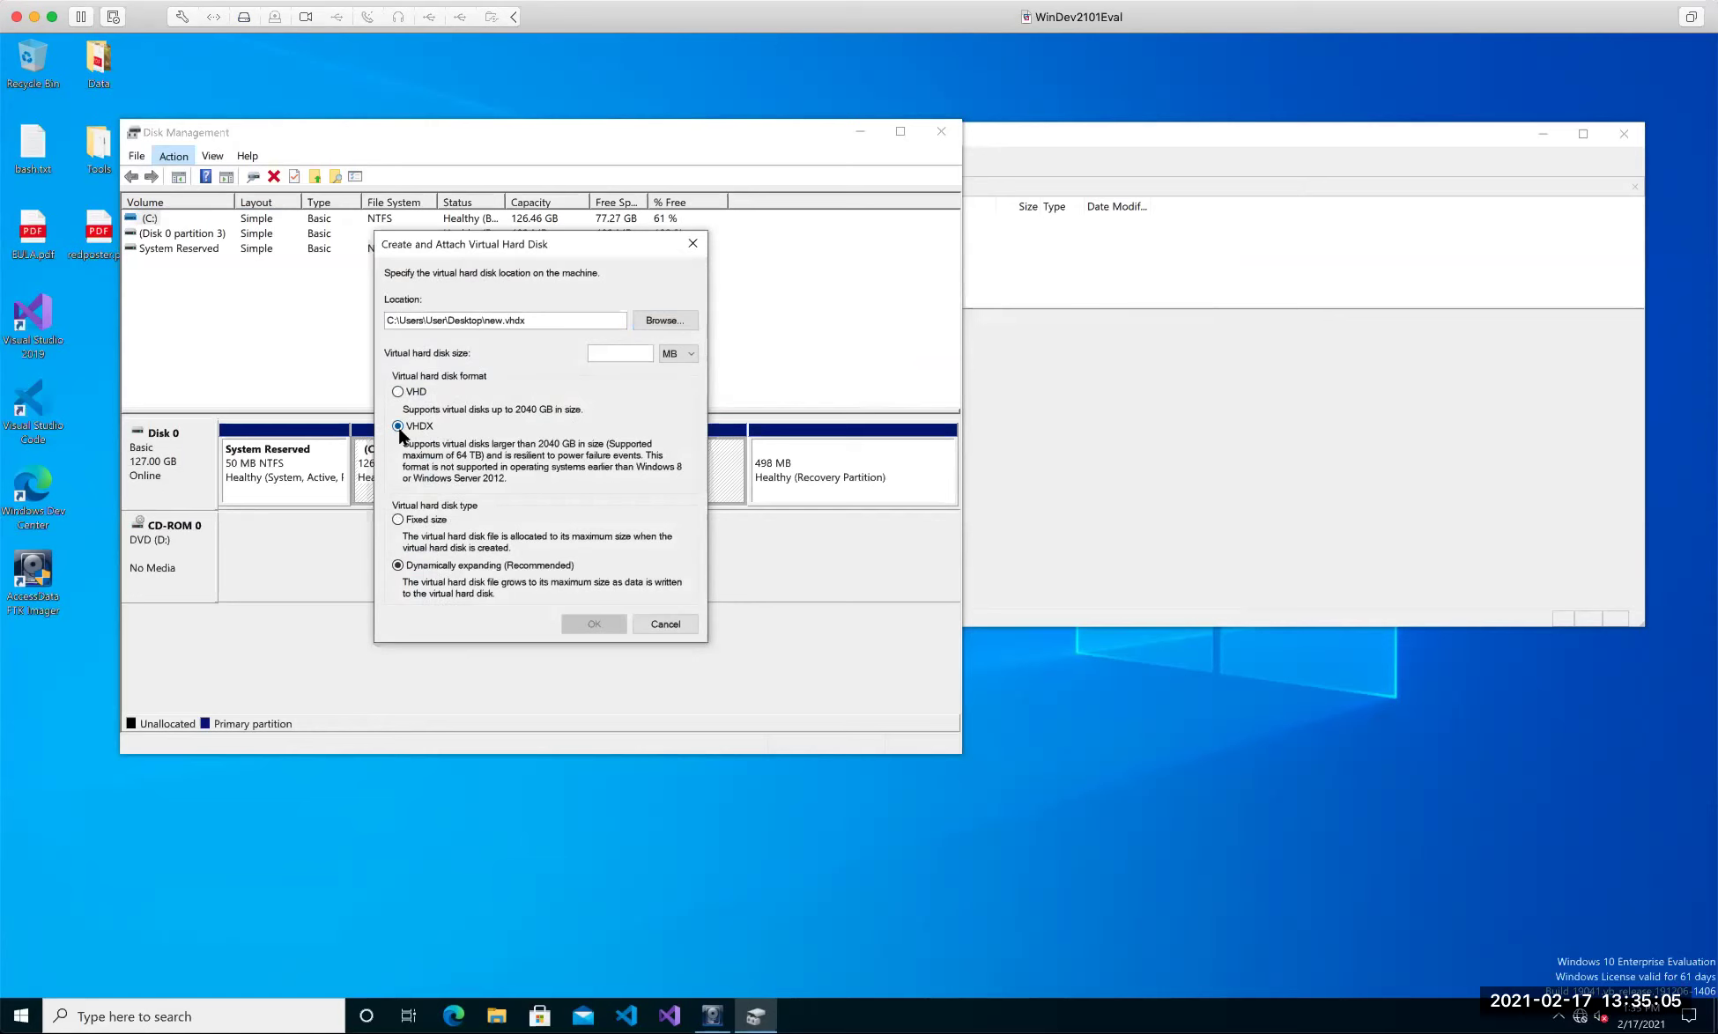
{"action": "left_click", "coordinate": [629, 355]}
{"action": "type", "text": "100"}
{"action": "left_click", "coordinate": [399, 519]}
{"action": "left_click", "coordinate": [595, 624]}
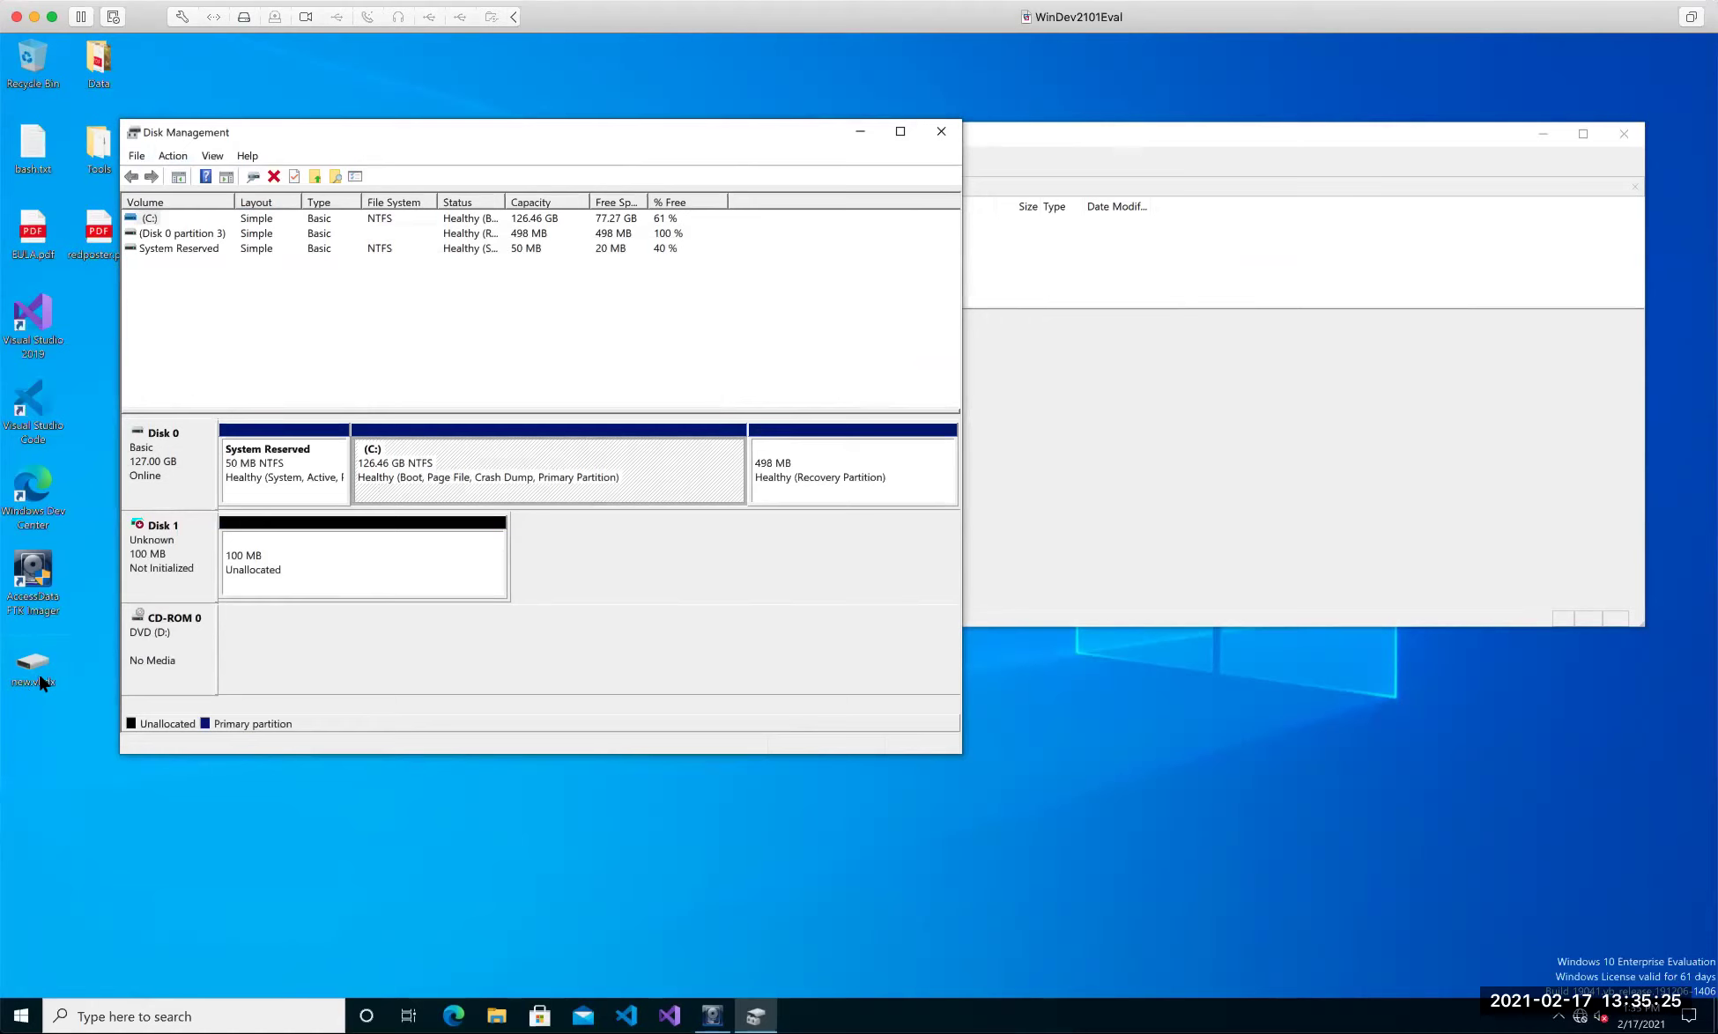
Initialize Disk 1 with the MBR (Master Boot Record) partition style.
{"action": "right_click", "coordinate": [170, 551]}
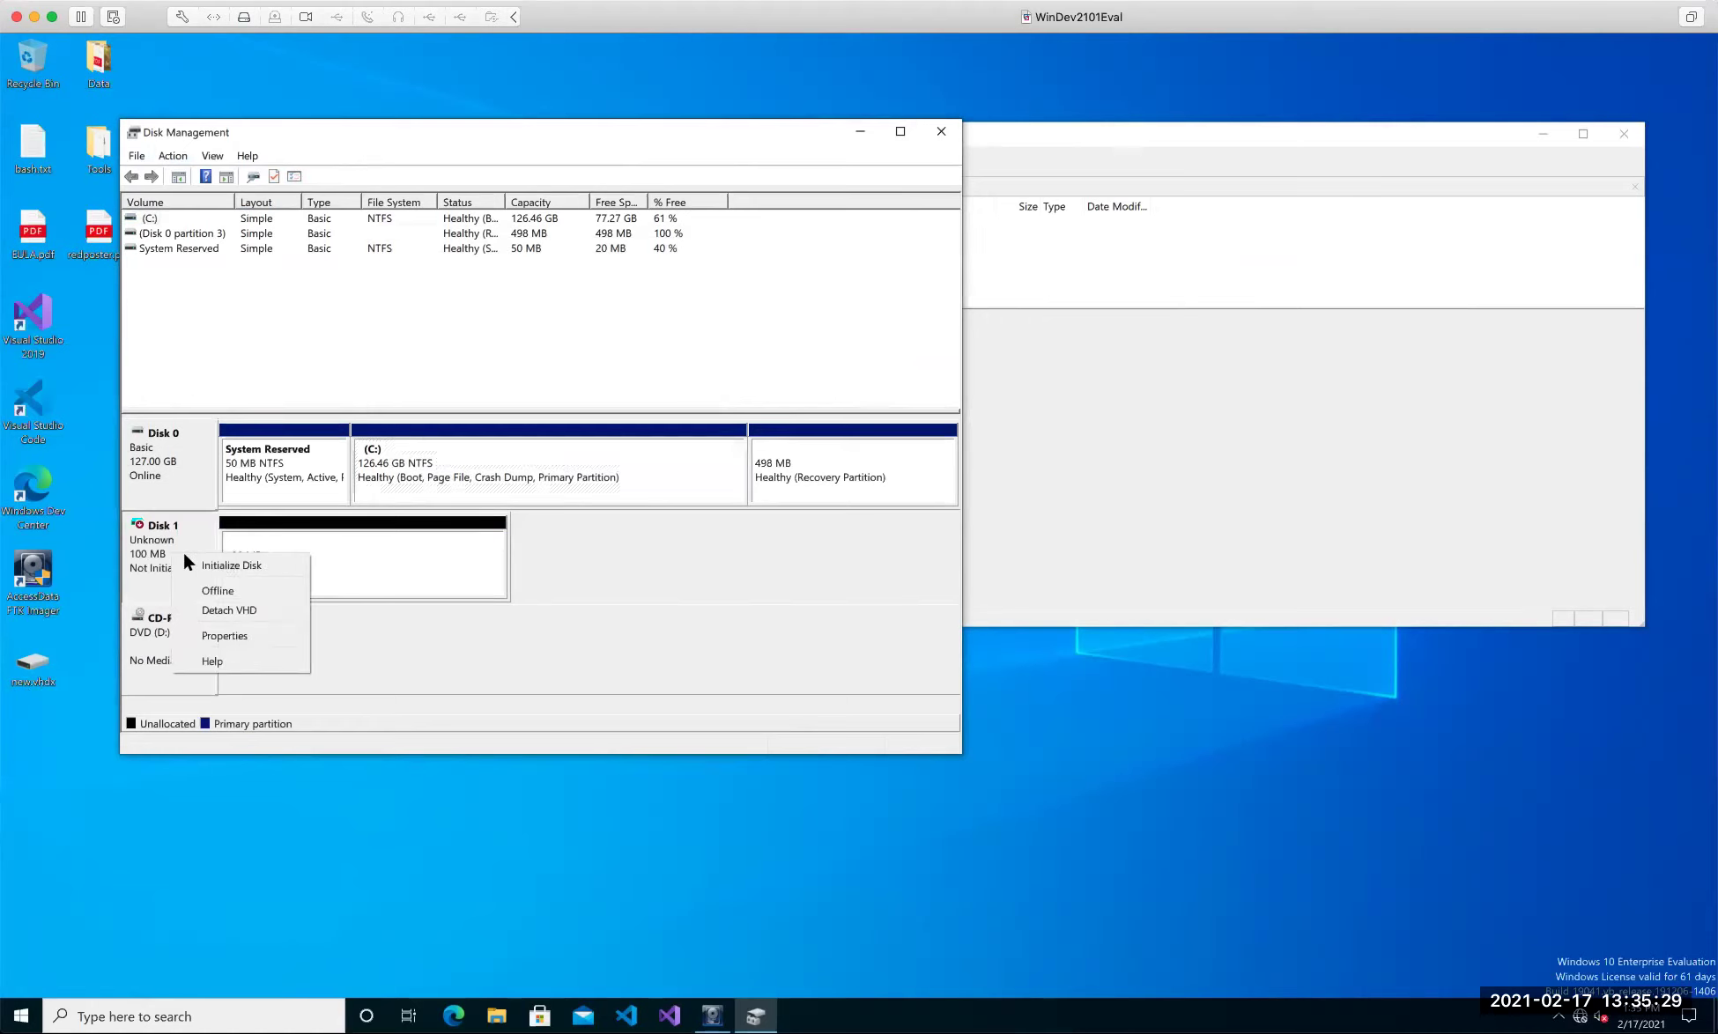
{"action": "left_click", "coordinate": [199, 565]}
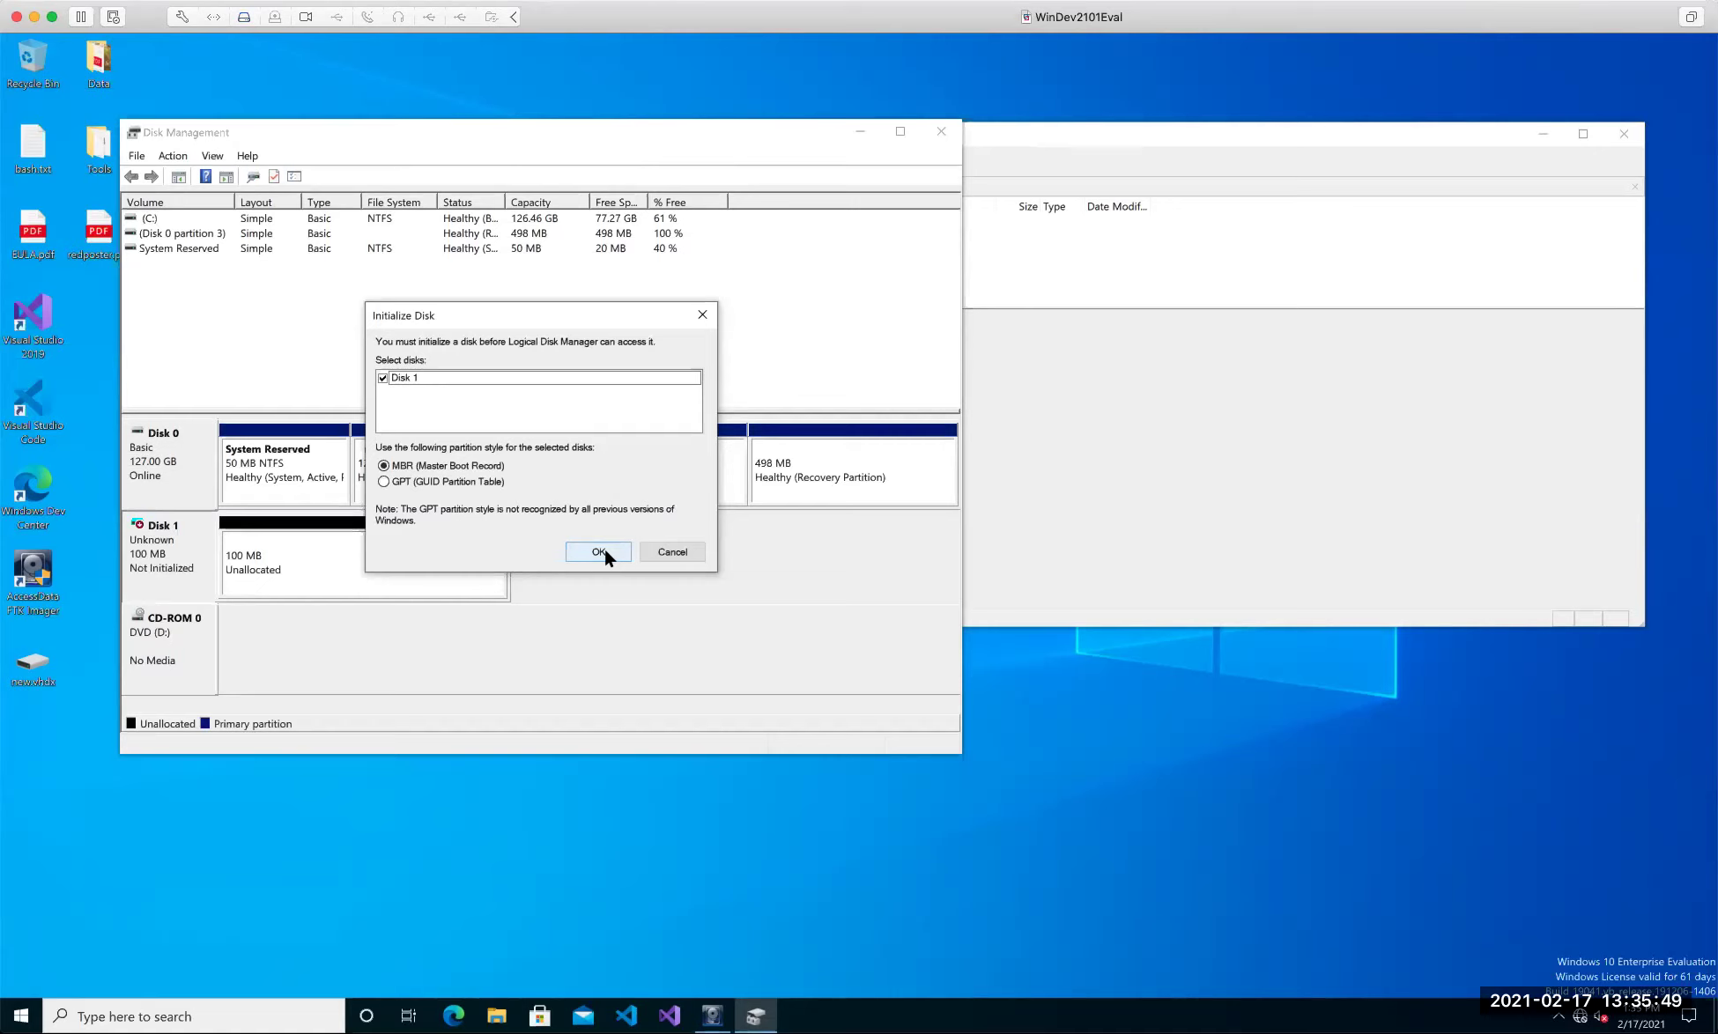
{"action": "left_click", "coordinate": [605, 549]}
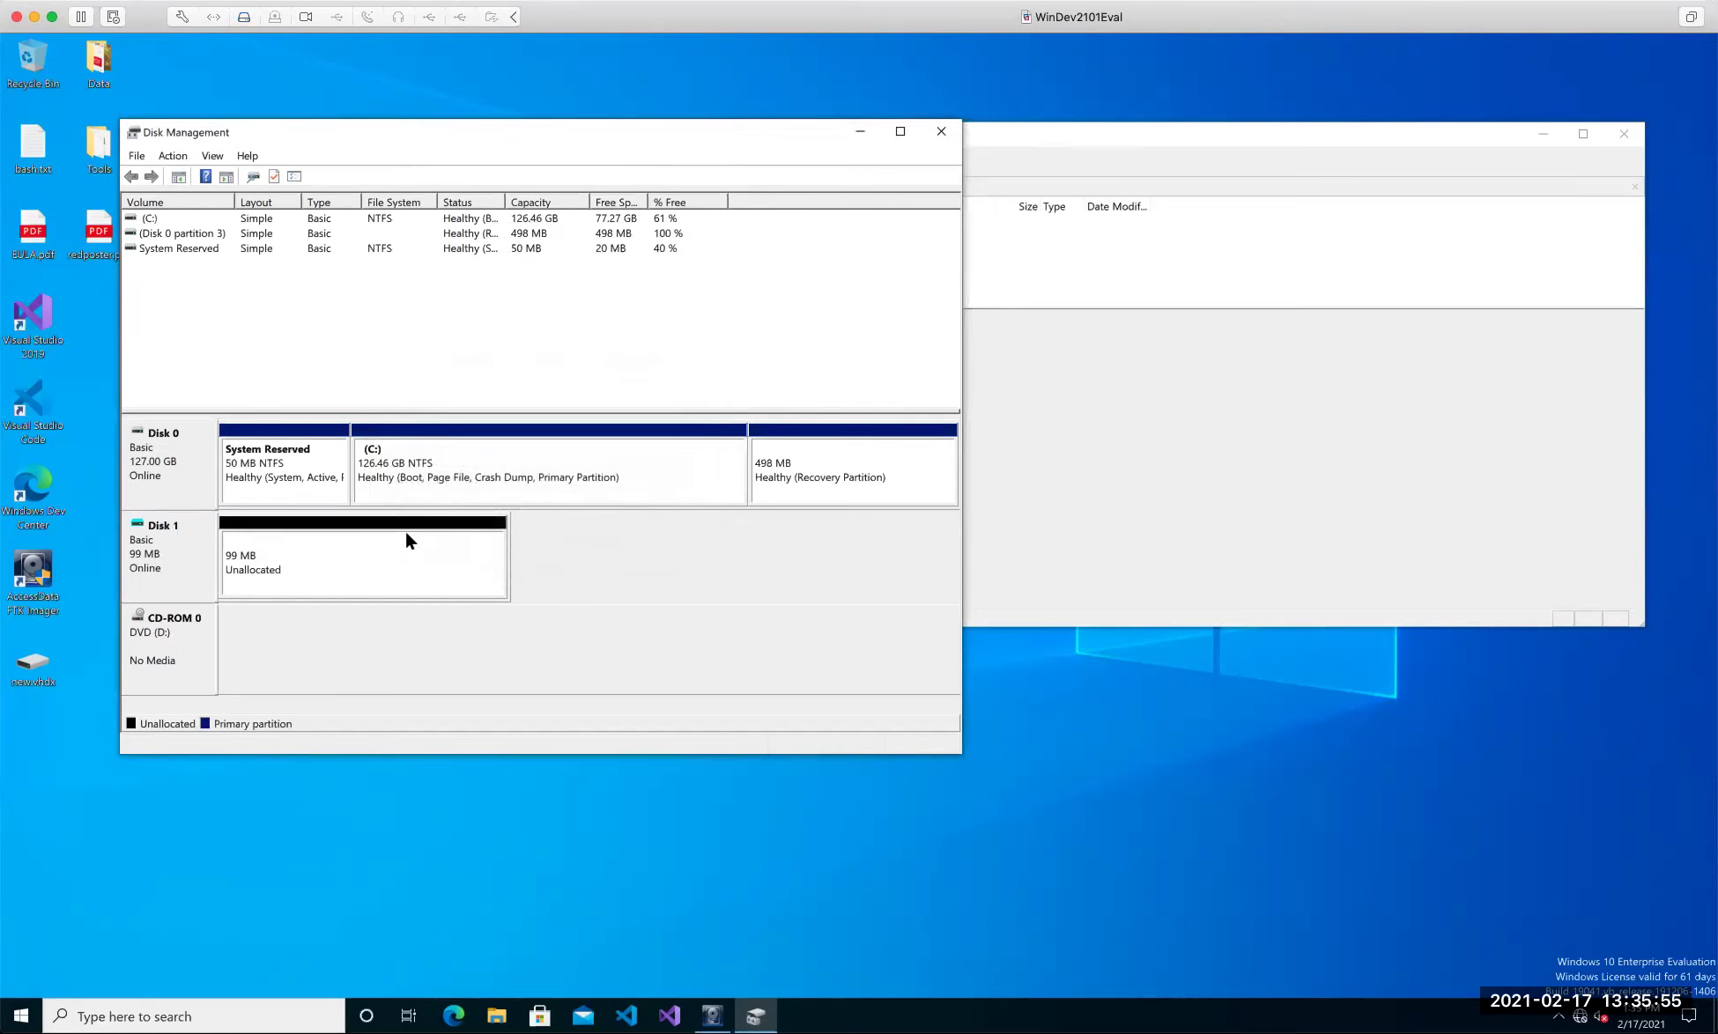
Start a new simple volume in Disk 1's unallocated space, using the full 97 MB.
{"action": "right_click", "coordinate": [406, 533]}
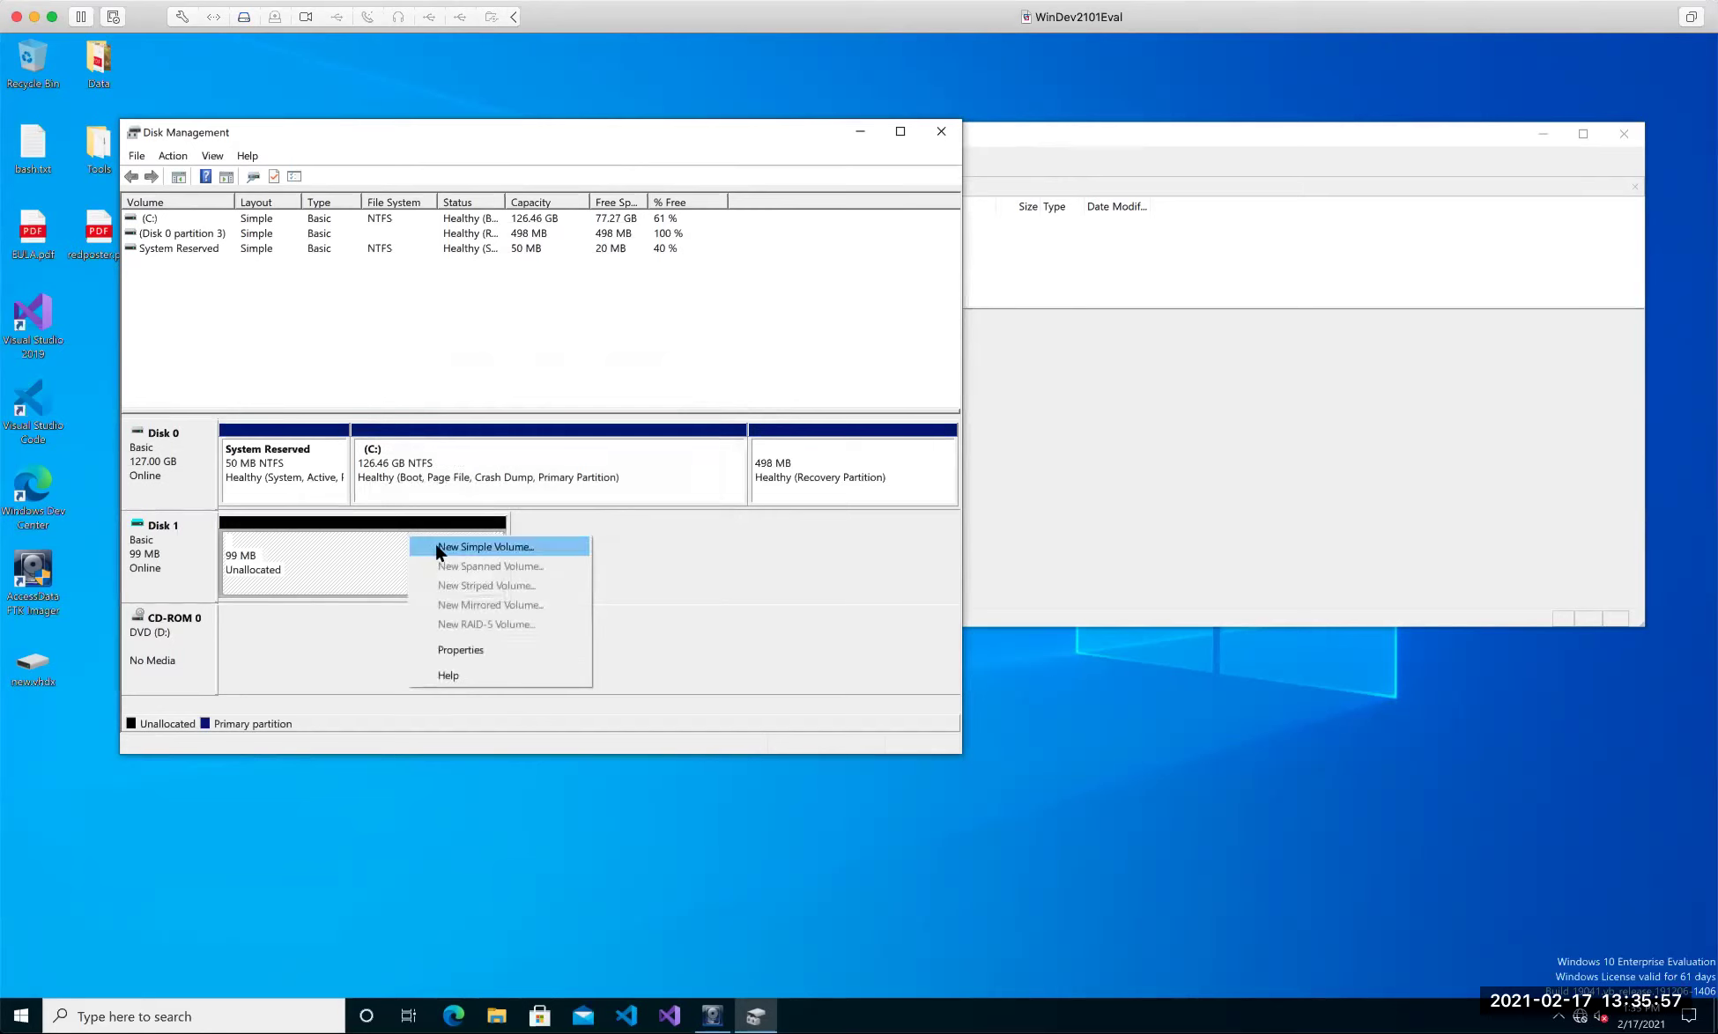
{"action": "left_click", "coordinate": [435, 547]}
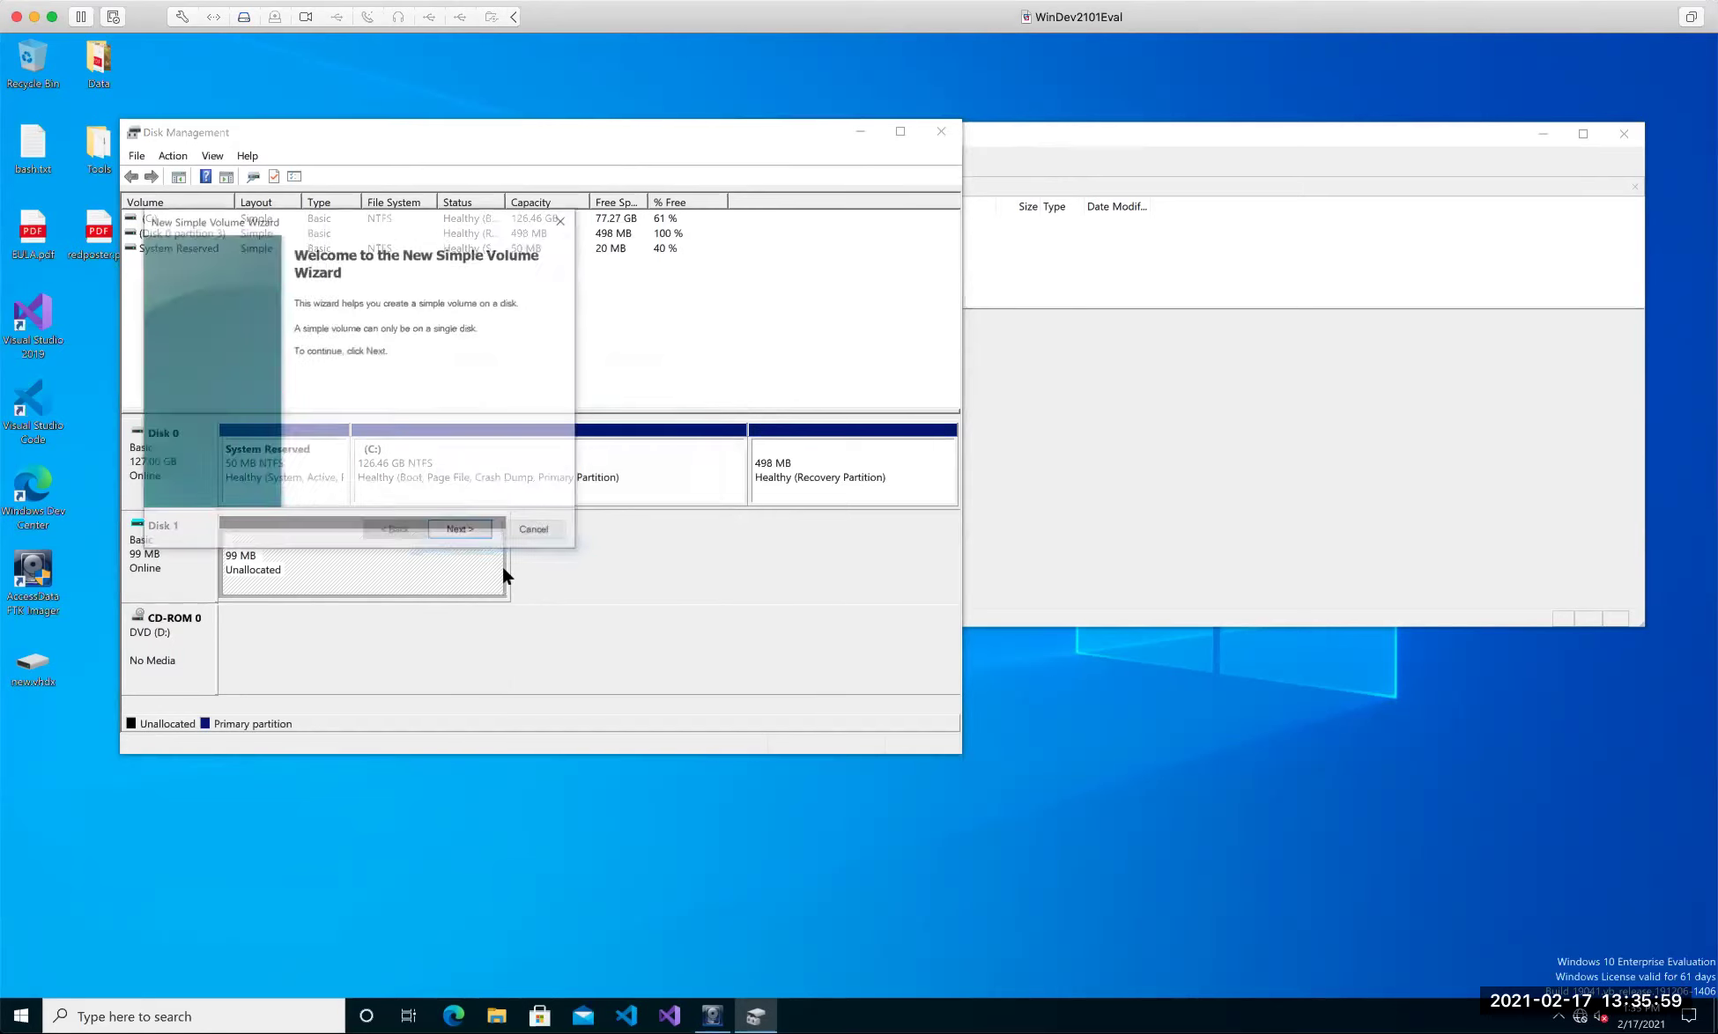
{"action": "left_click", "coordinate": [455, 533]}
{"action": "left_click", "coordinate": [465, 534]}
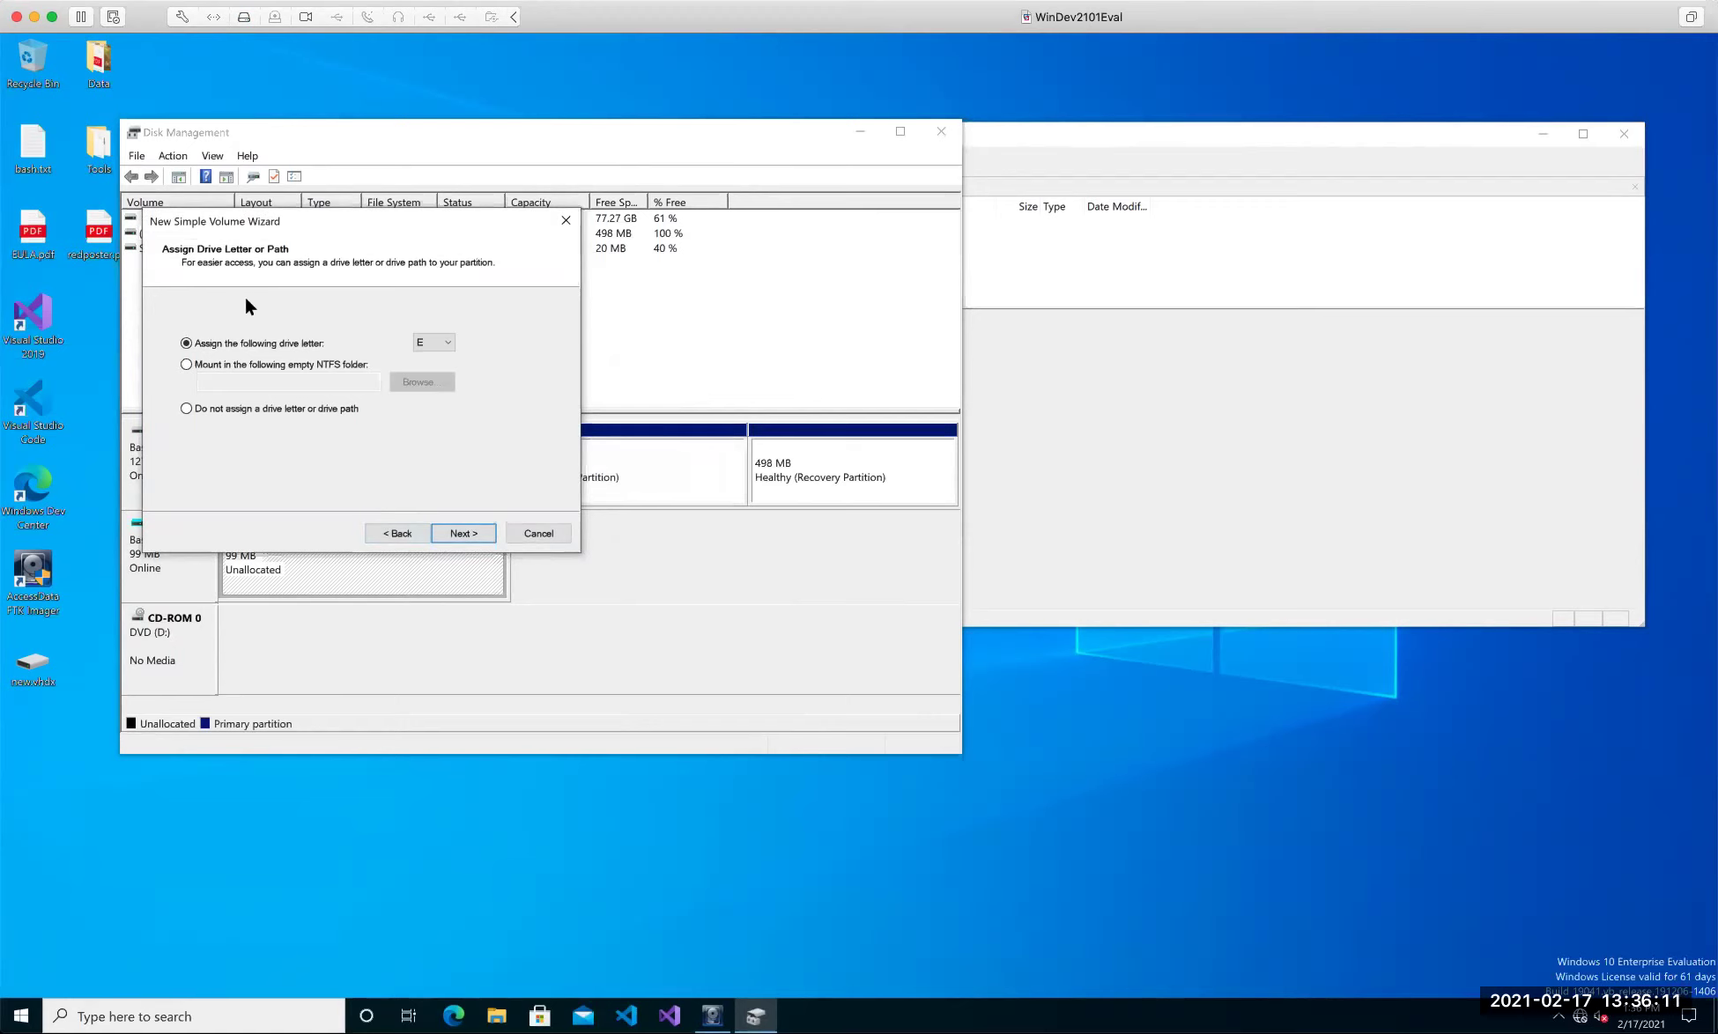
Go back through the New Simple Volume wizard to review its introduction and size settings, and return to drive letter assignment.
{"action": "left_click", "coordinate": [394, 536]}
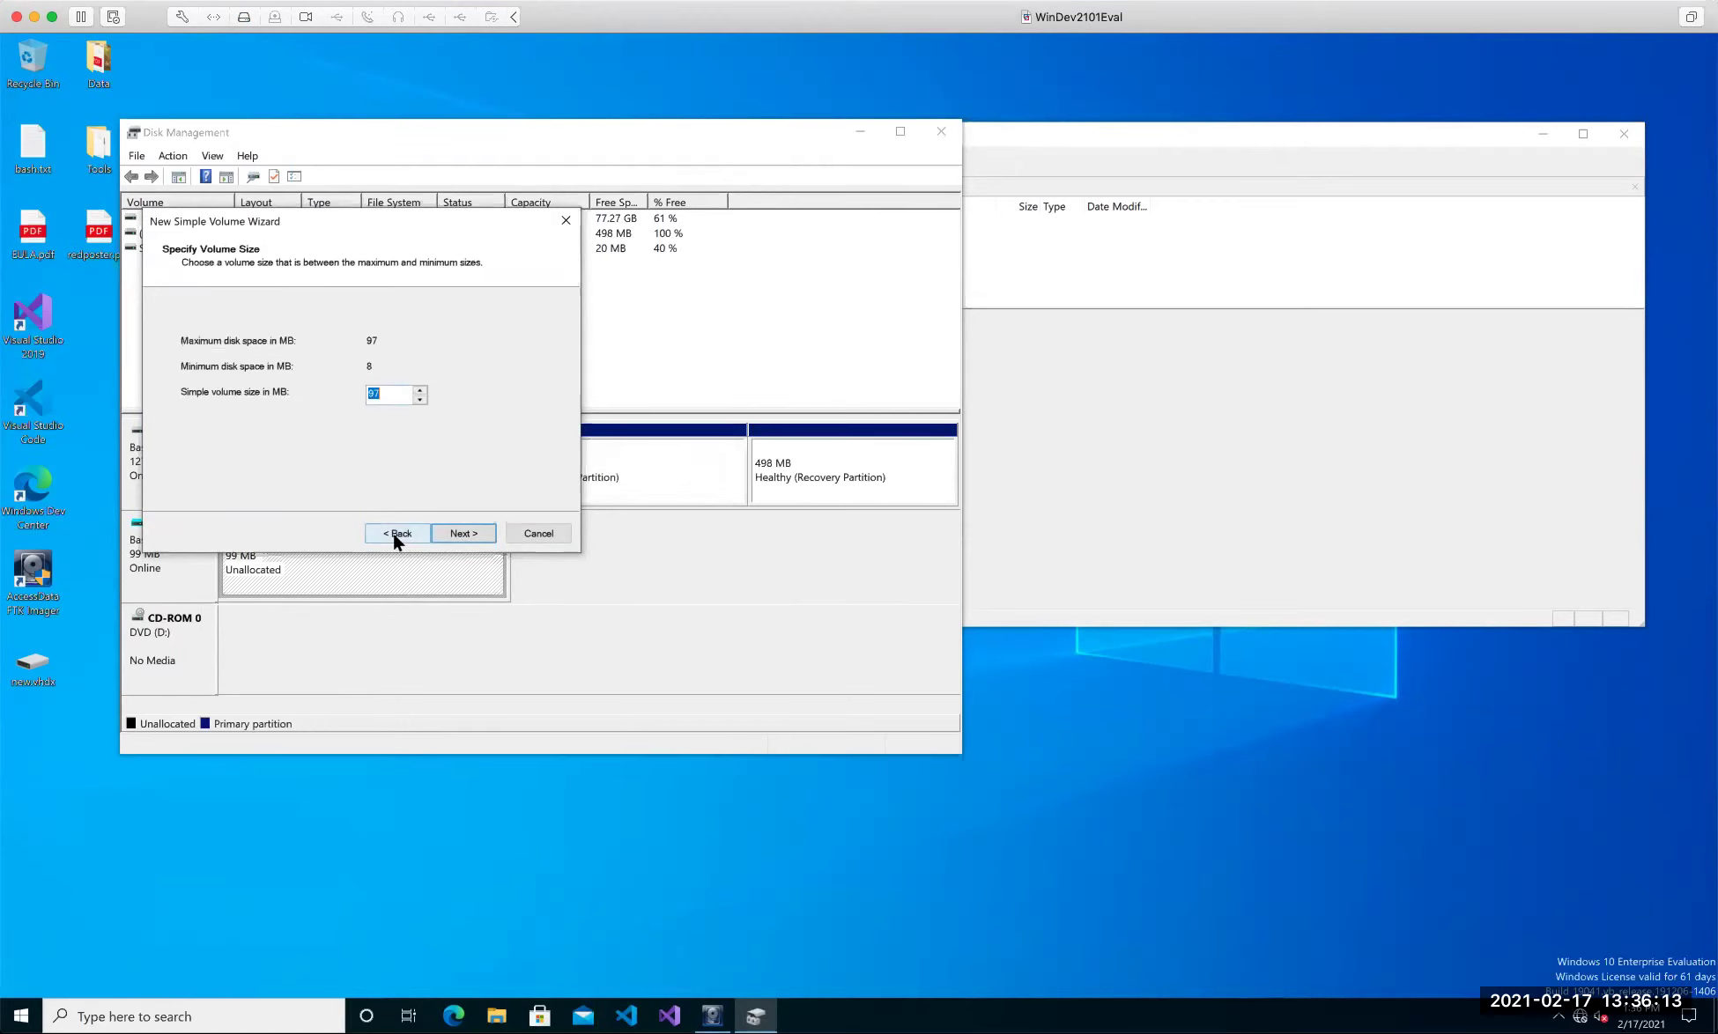
{"action": "left_click", "coordinate": [392, 534]}
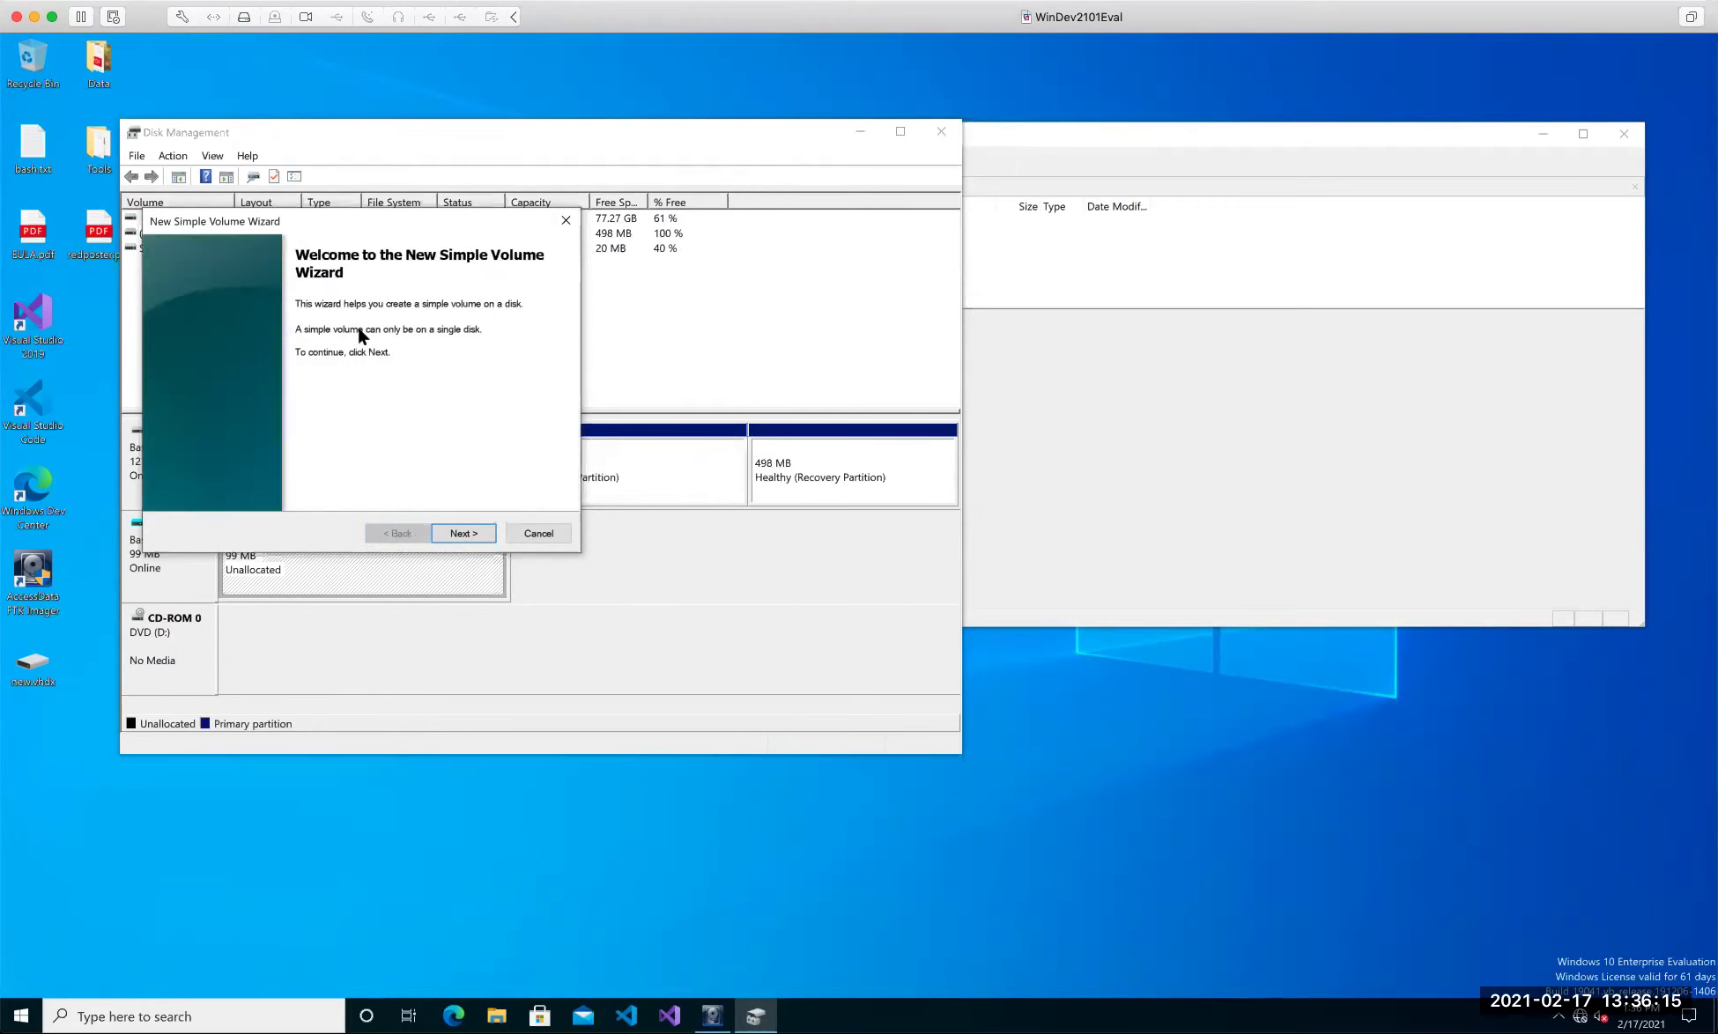
{"action": "left_click", "coordinate": [461, 533]}
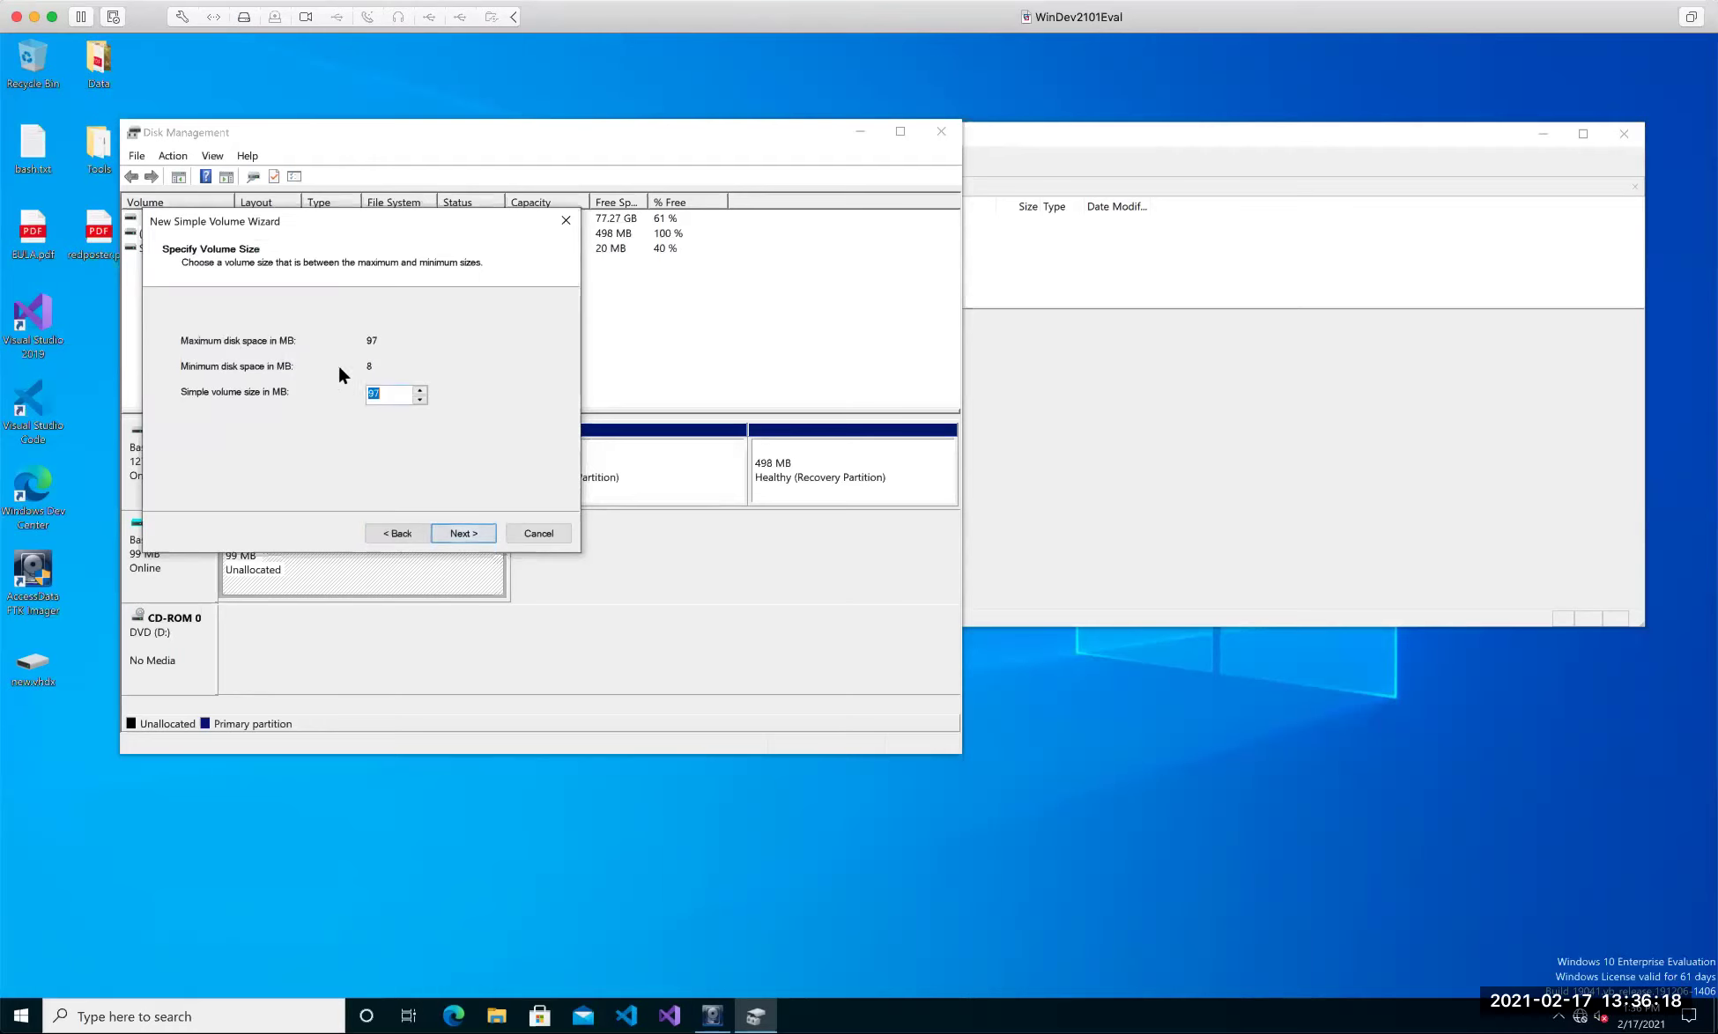
{"action": "left_click", "coordinate": [469, 531]}
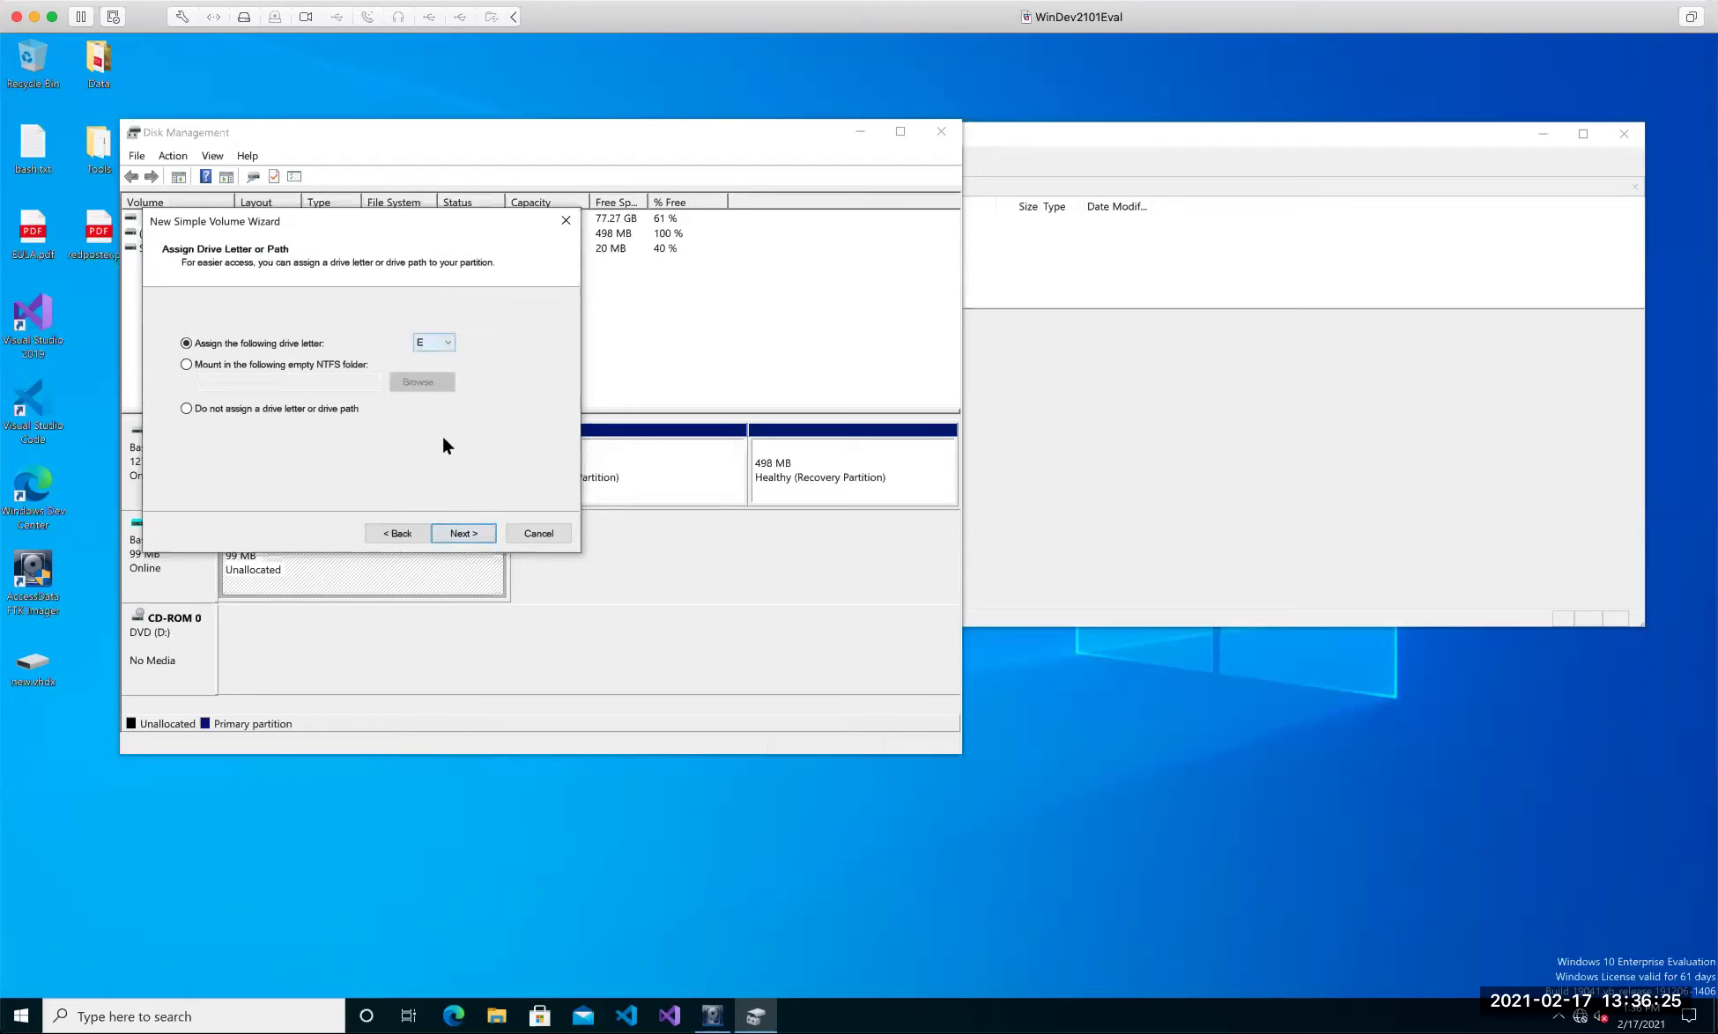
Assign drive letter E, choose a FAT32 quick format with the label New Volume, and finish creating the volume.
{"action": "left_click", "coordinate": [465, 532]}
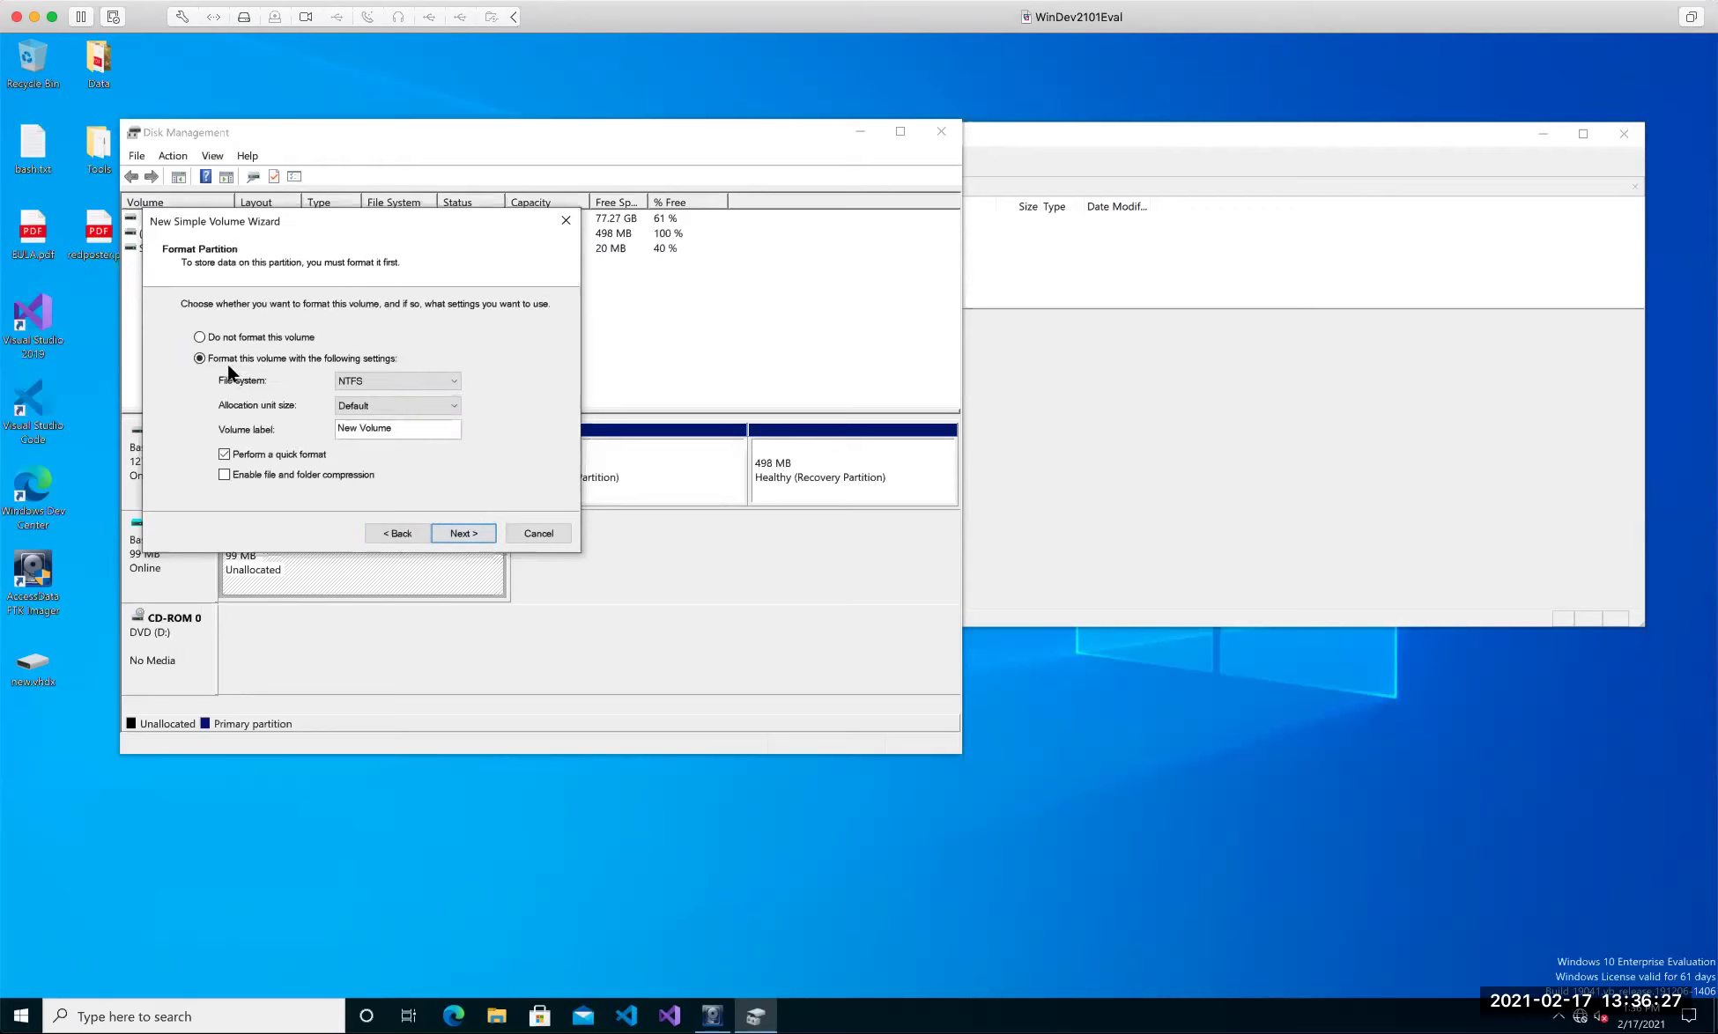
{"action": "left_click", "coordinate": [390, 382]}
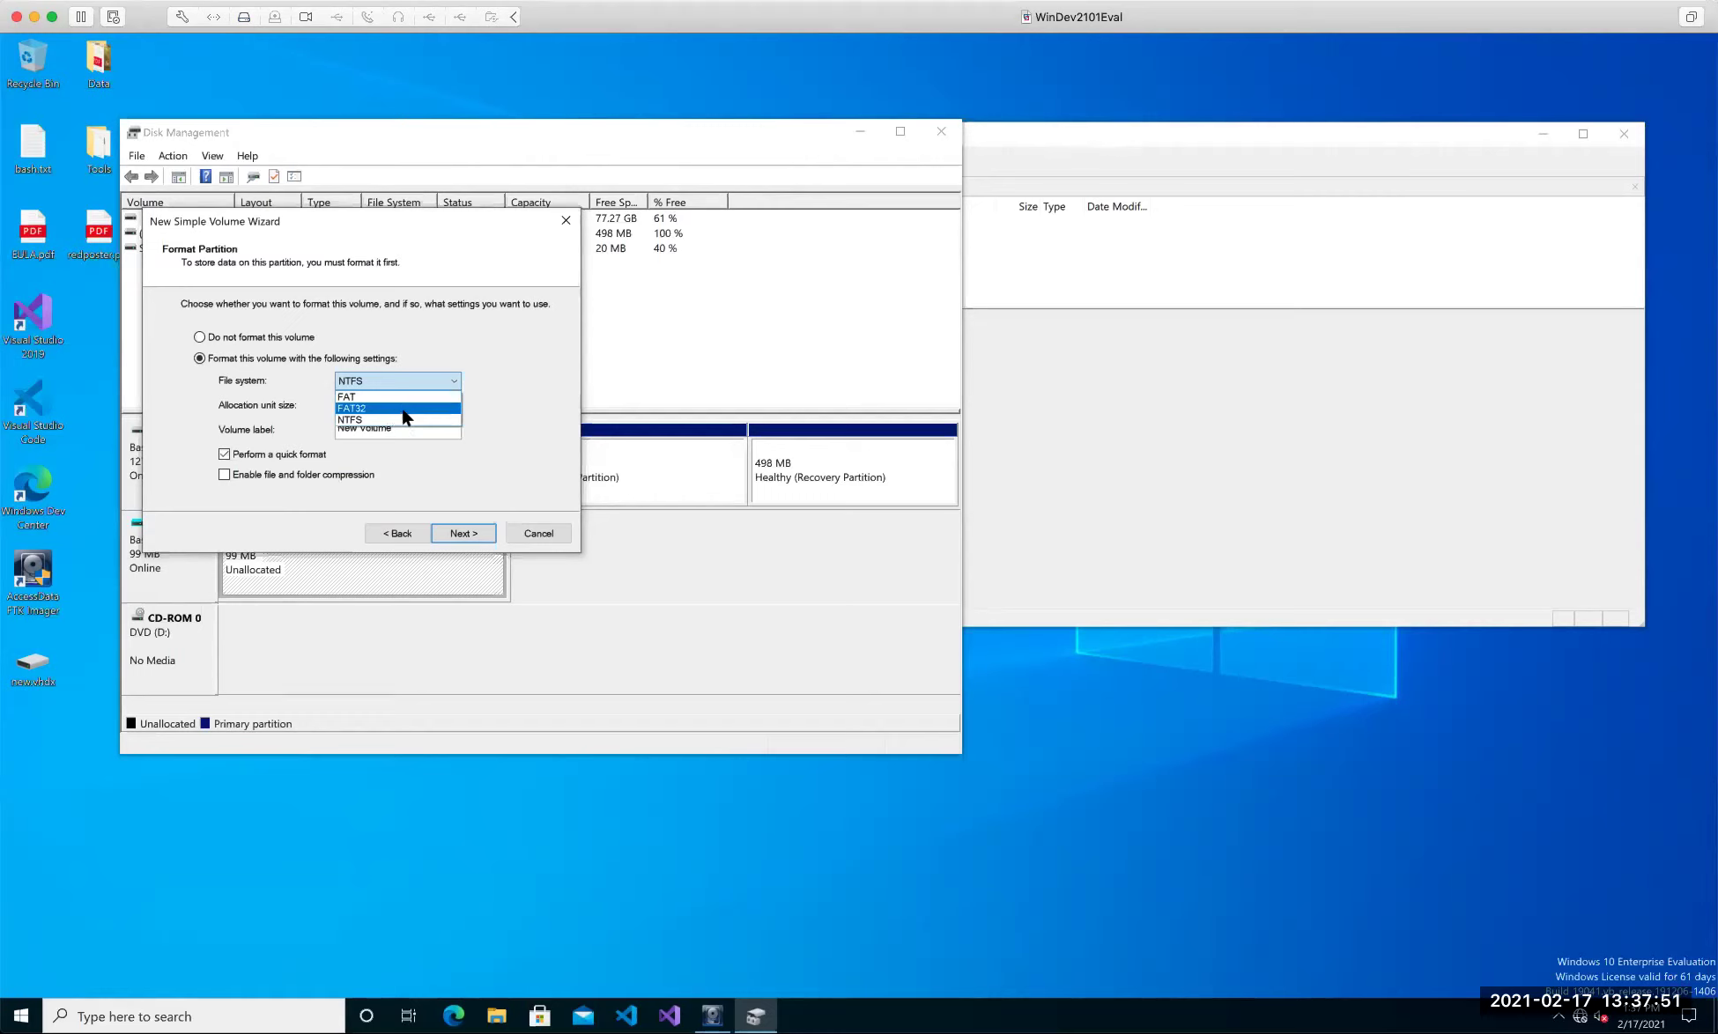
{"action": "left_click", "coordinate": [401, 408]}
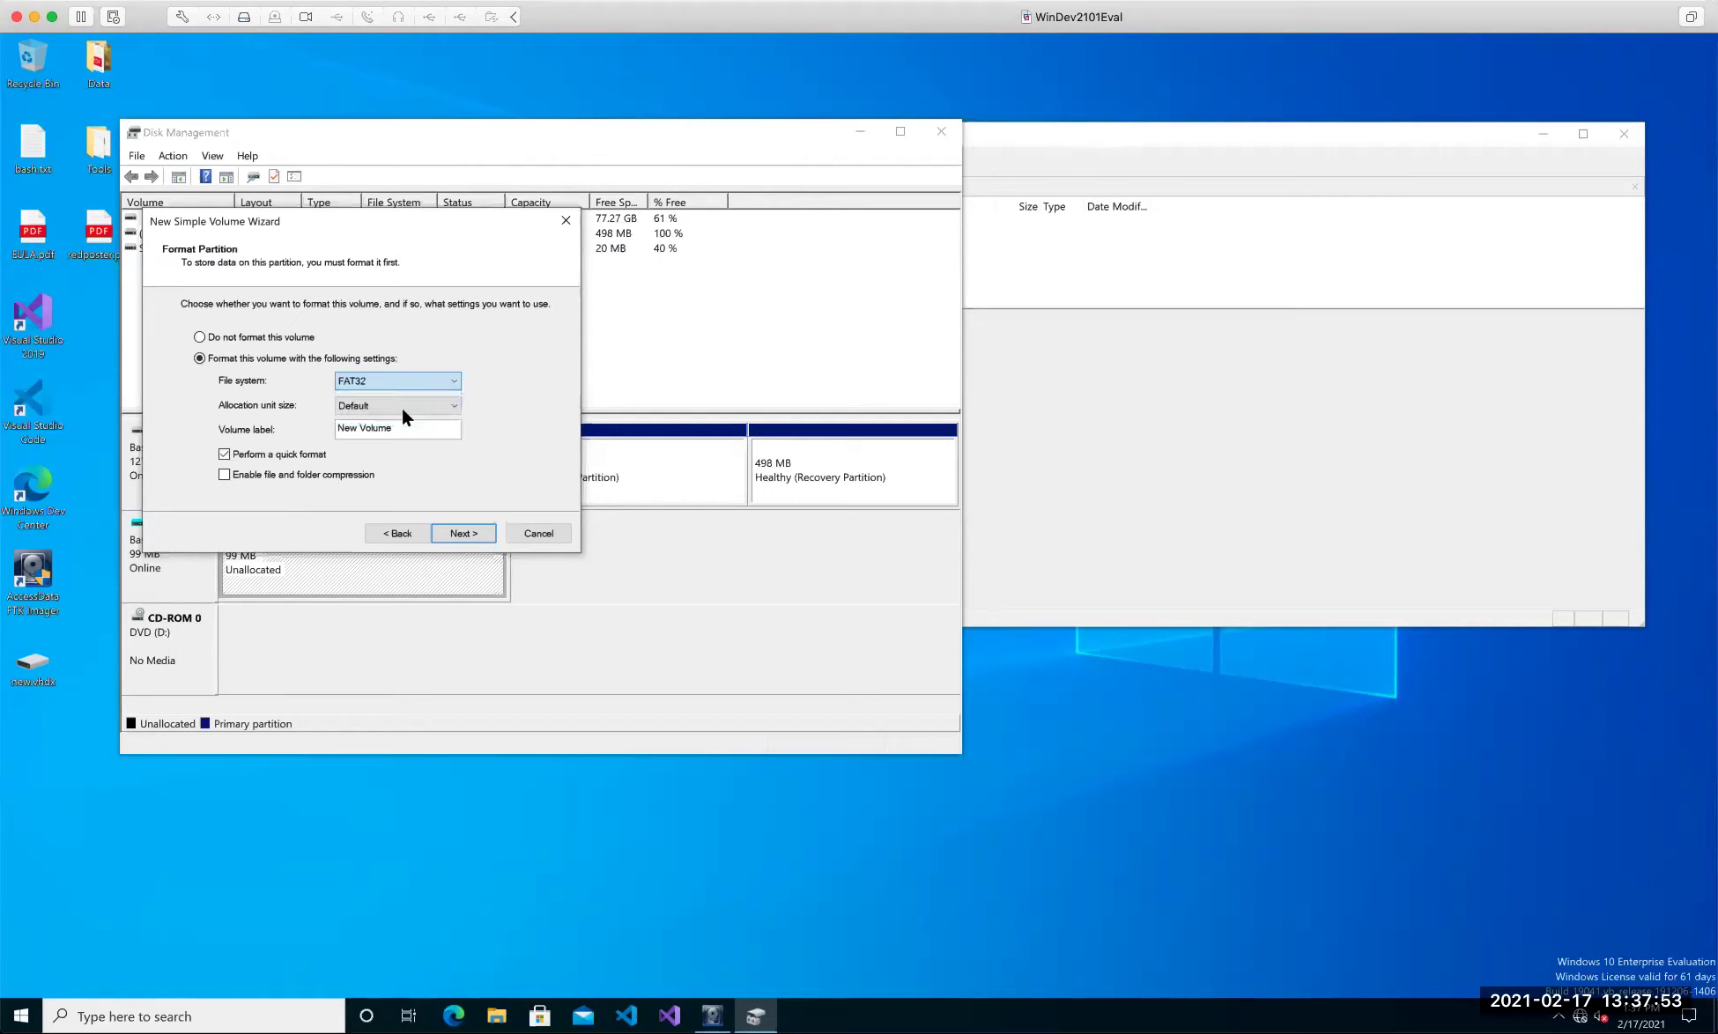
{"action": "left_click", "coordinate": [457, 528]}
{"action": "left_click", "coordinate": [455, 533]}
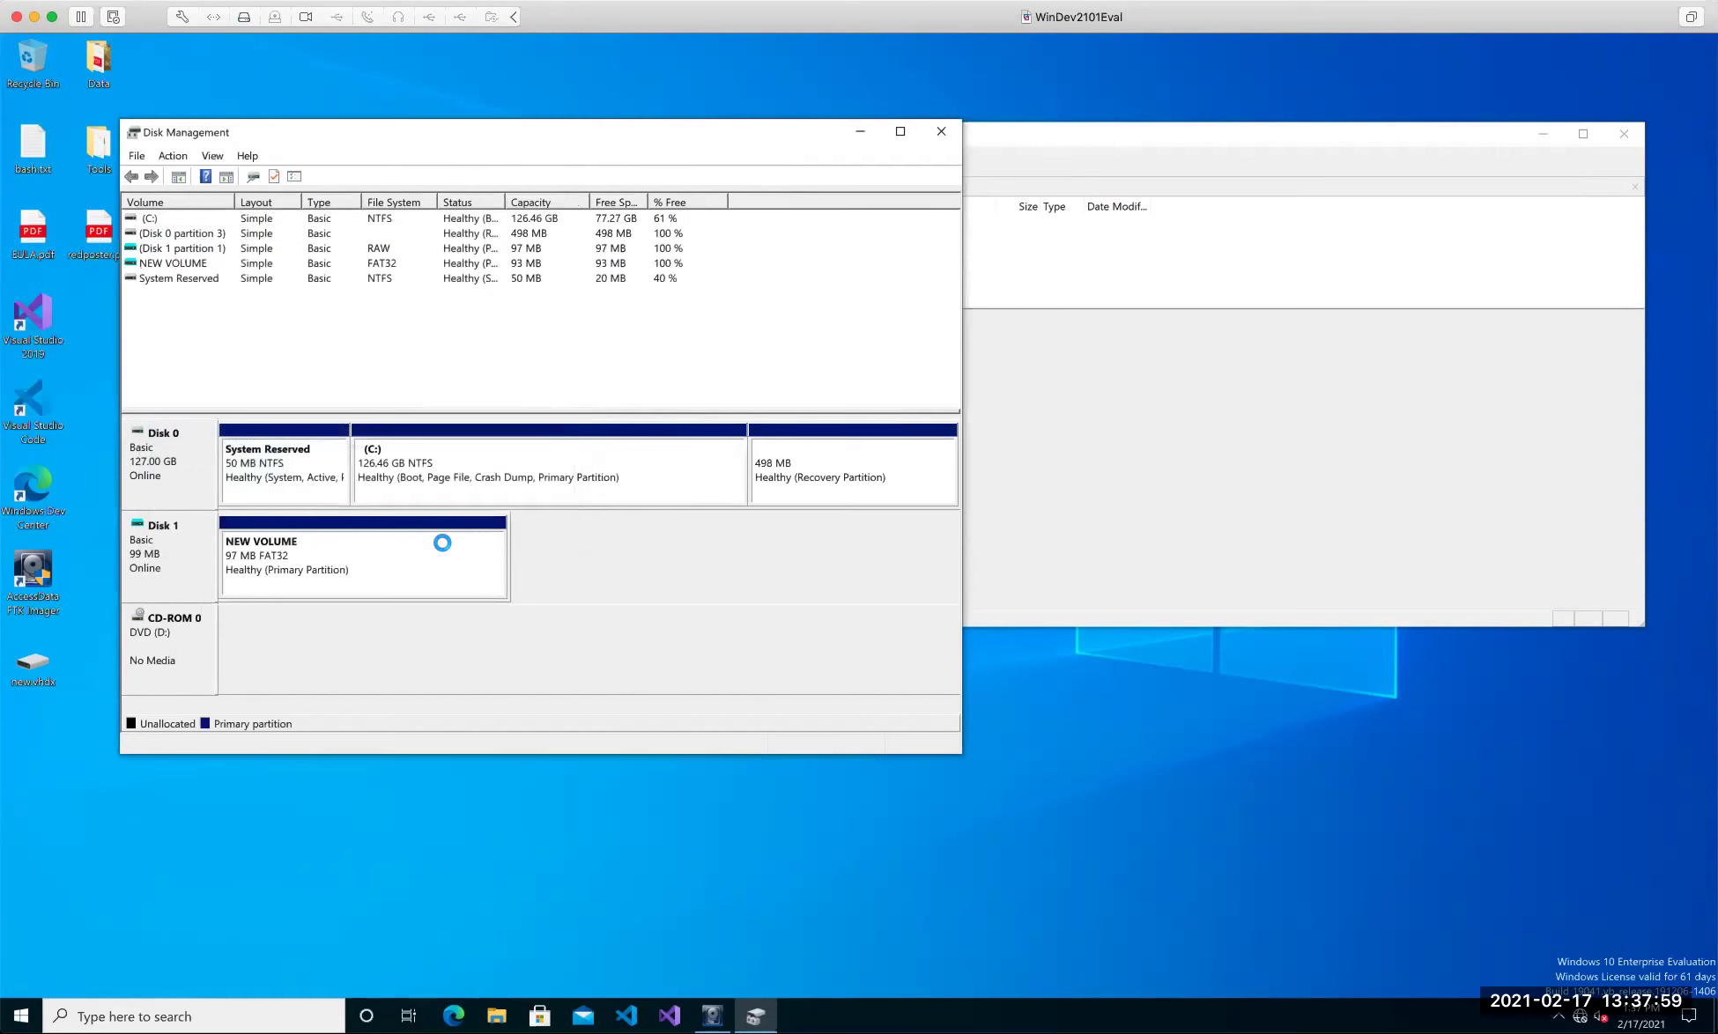
Open NEW VOLUME (E:) in File Explorer and copy redposter.pdf and EULA.pdf from the Desktop into it.
{"action": "right_click", "coordinate": [442, 543]}
{"action": "left_click", "coordinate": [485, 581]}
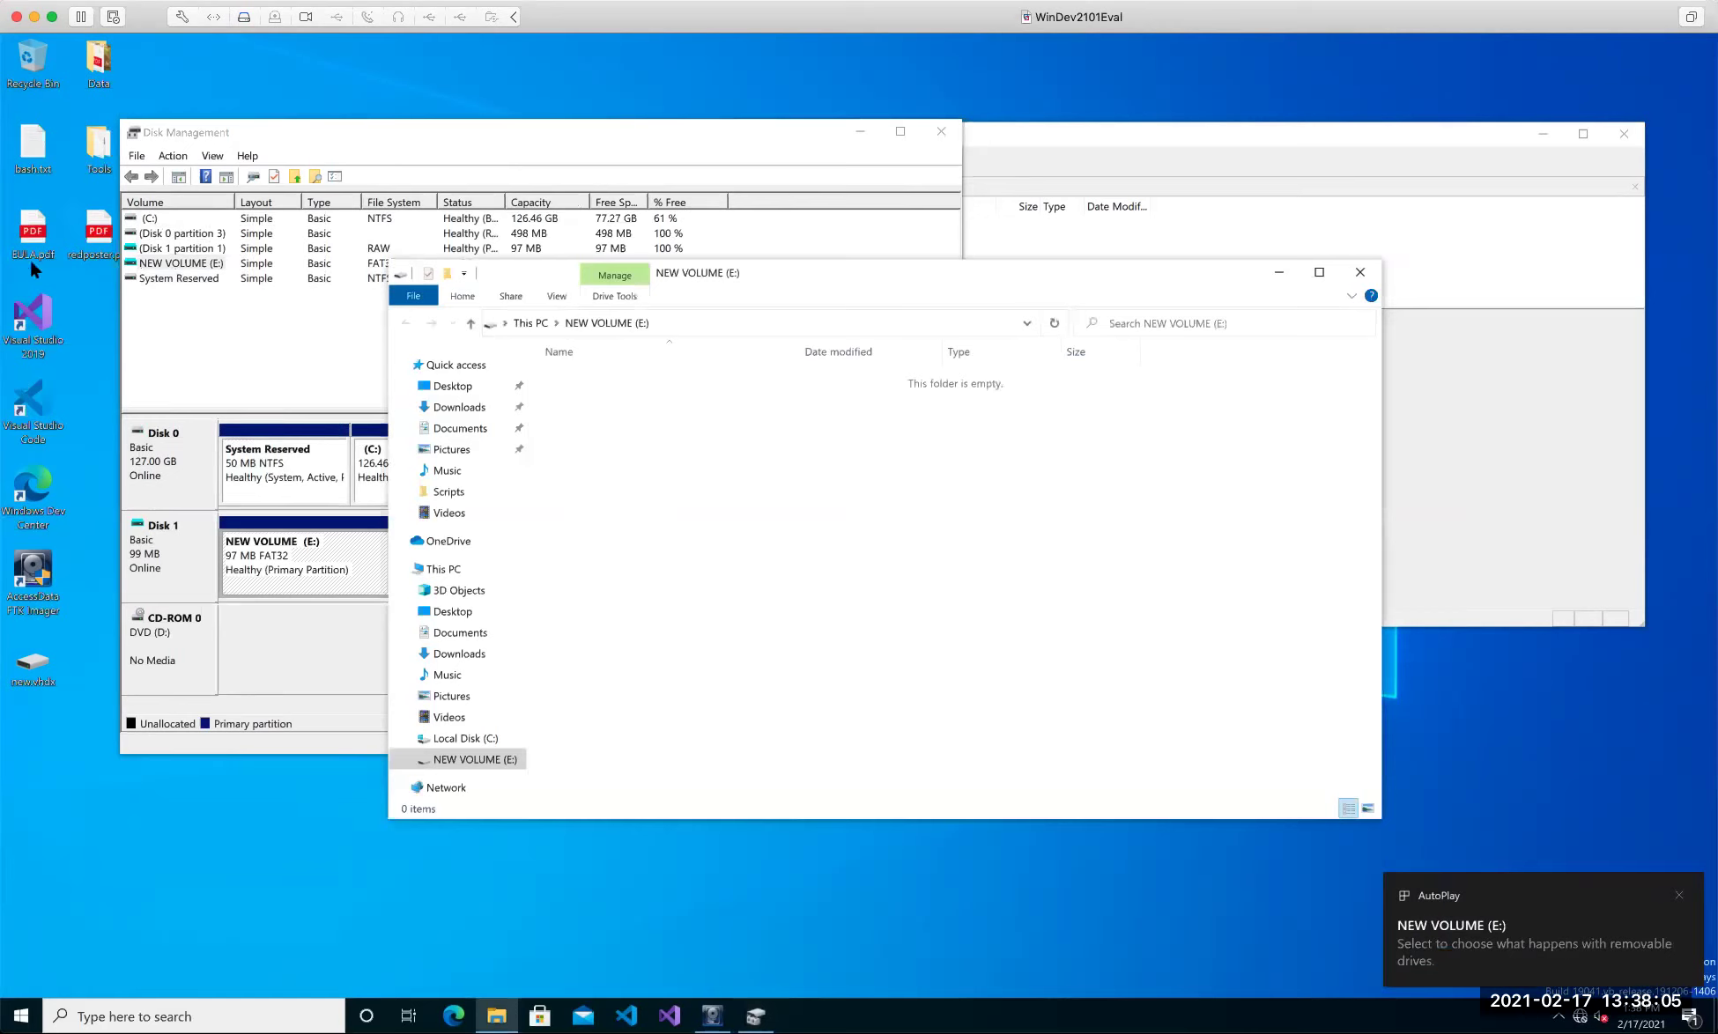
{"action": "left_click", "coordinate": [99, 240]}
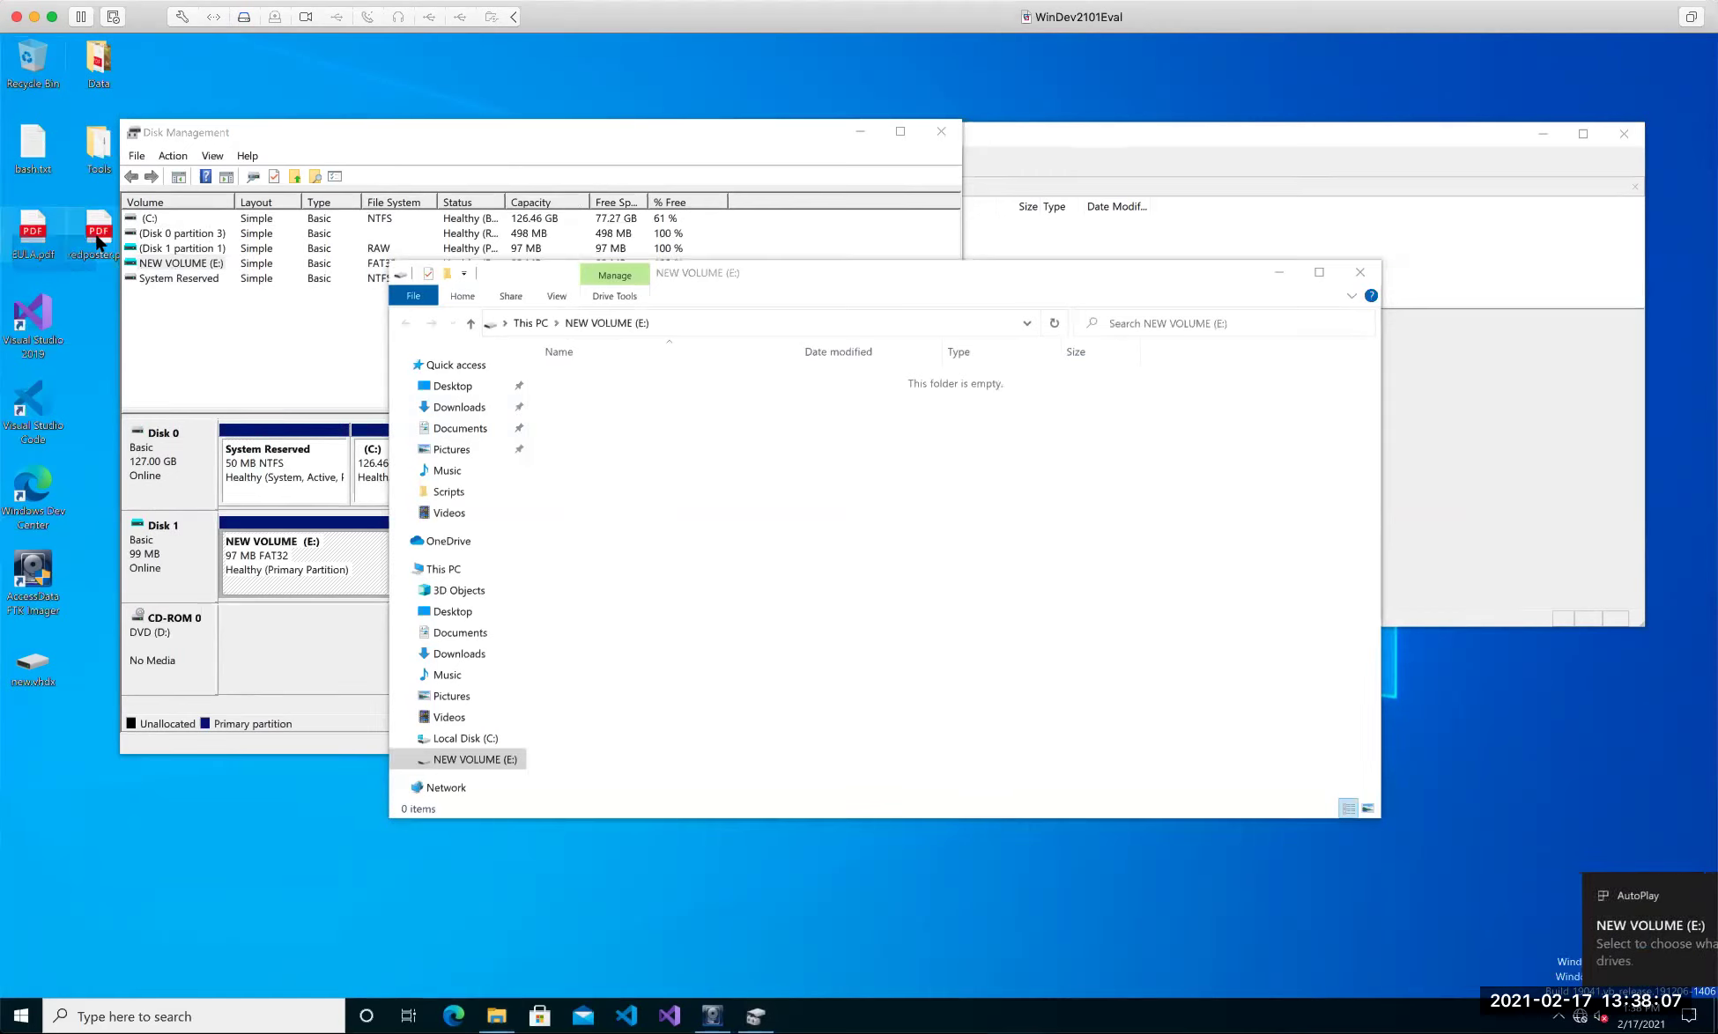
{"action": "right_click", "coordinate": [97, 236]}
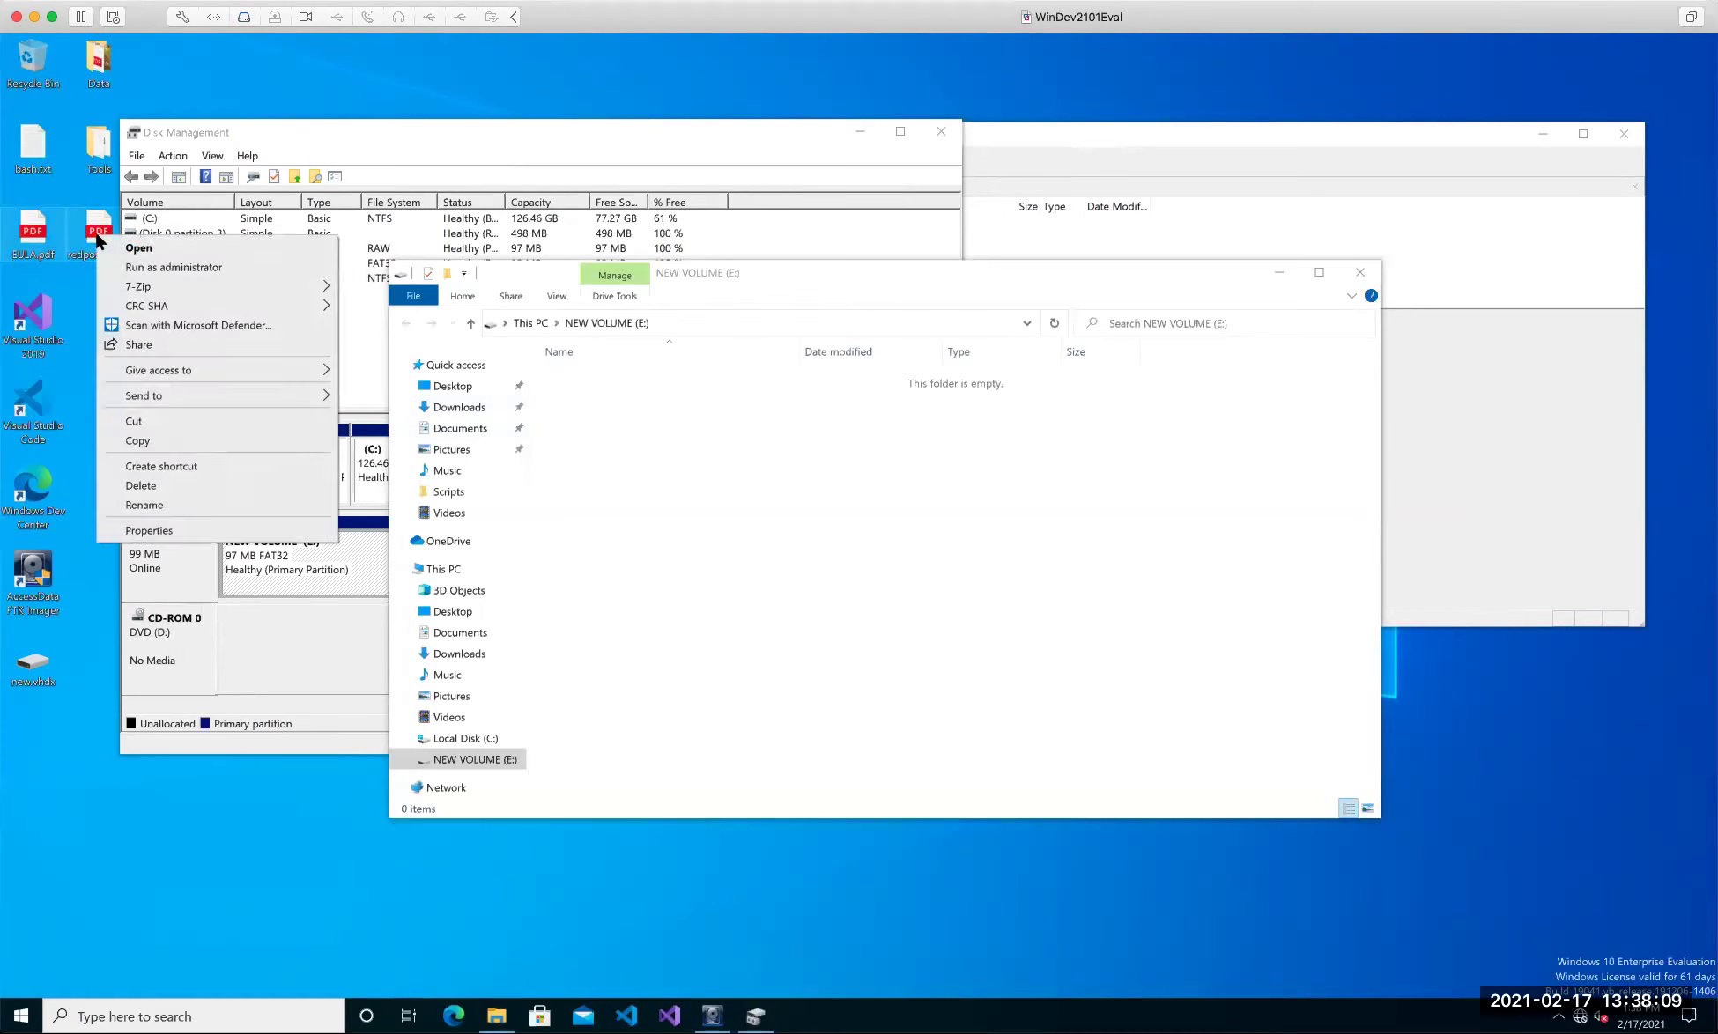
{"action": "left_click", "coordinate": [118, 435]}
{"action": "left_click", "coordinate": [629, 416]}
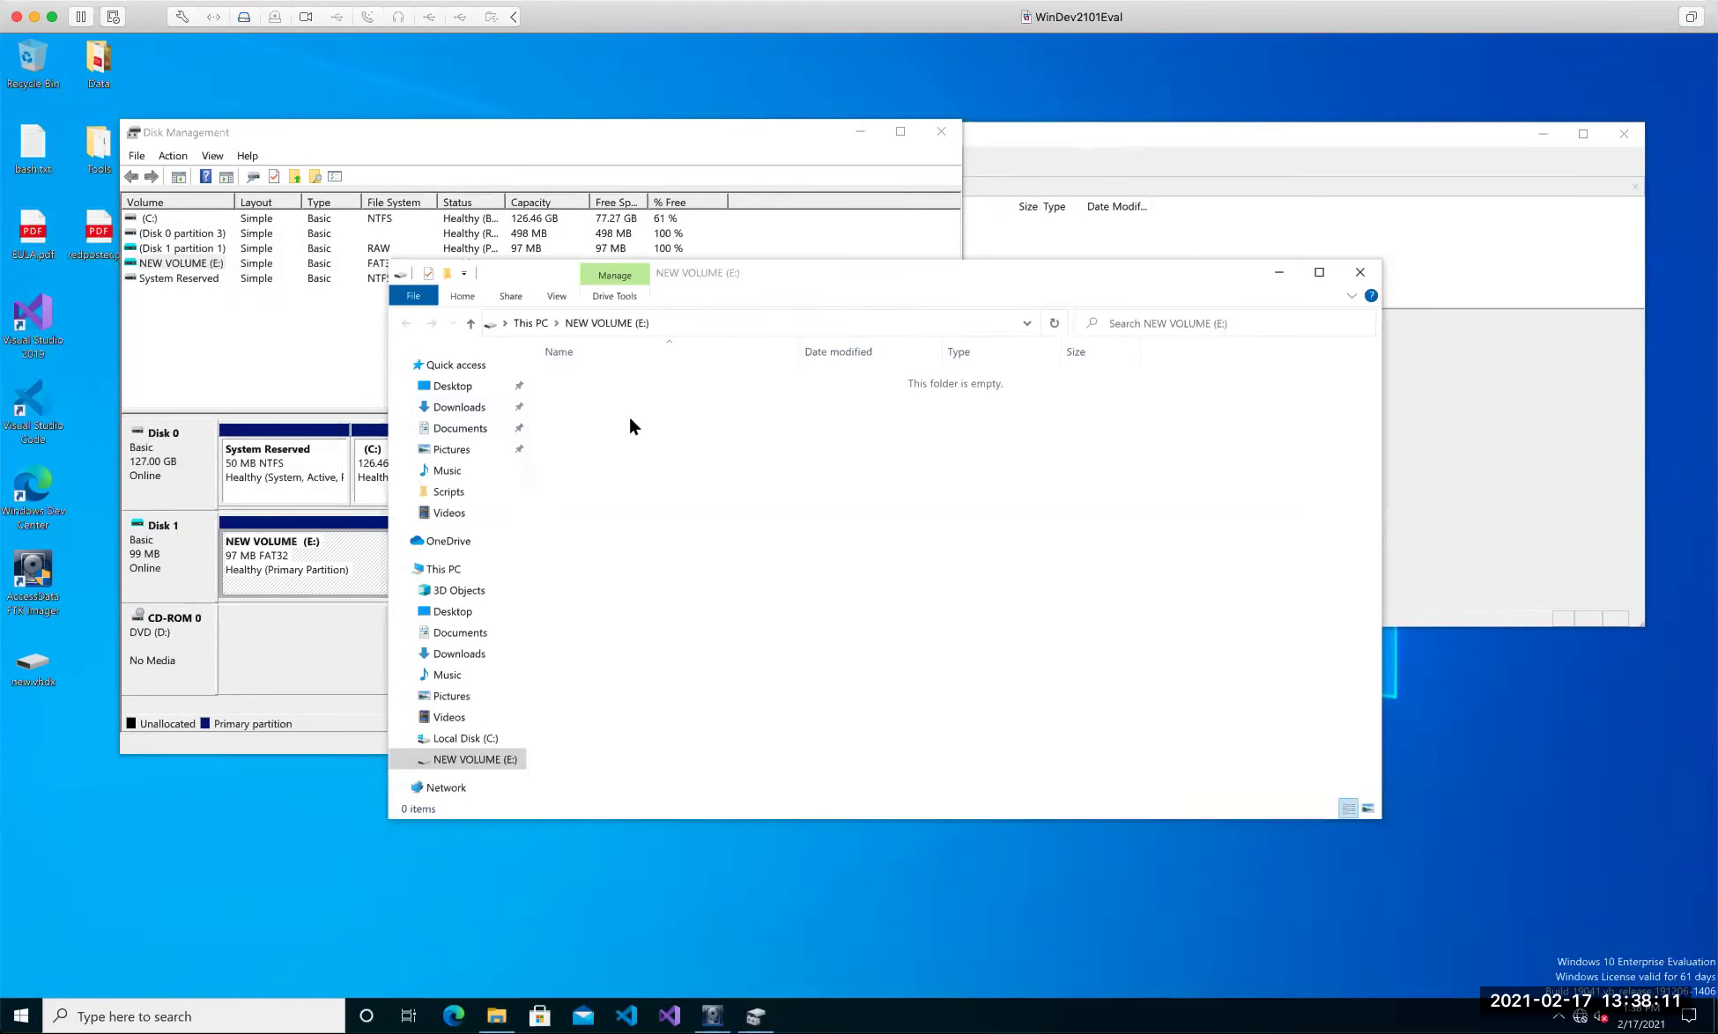
{"action": "key", "text": "ctrl+v"}
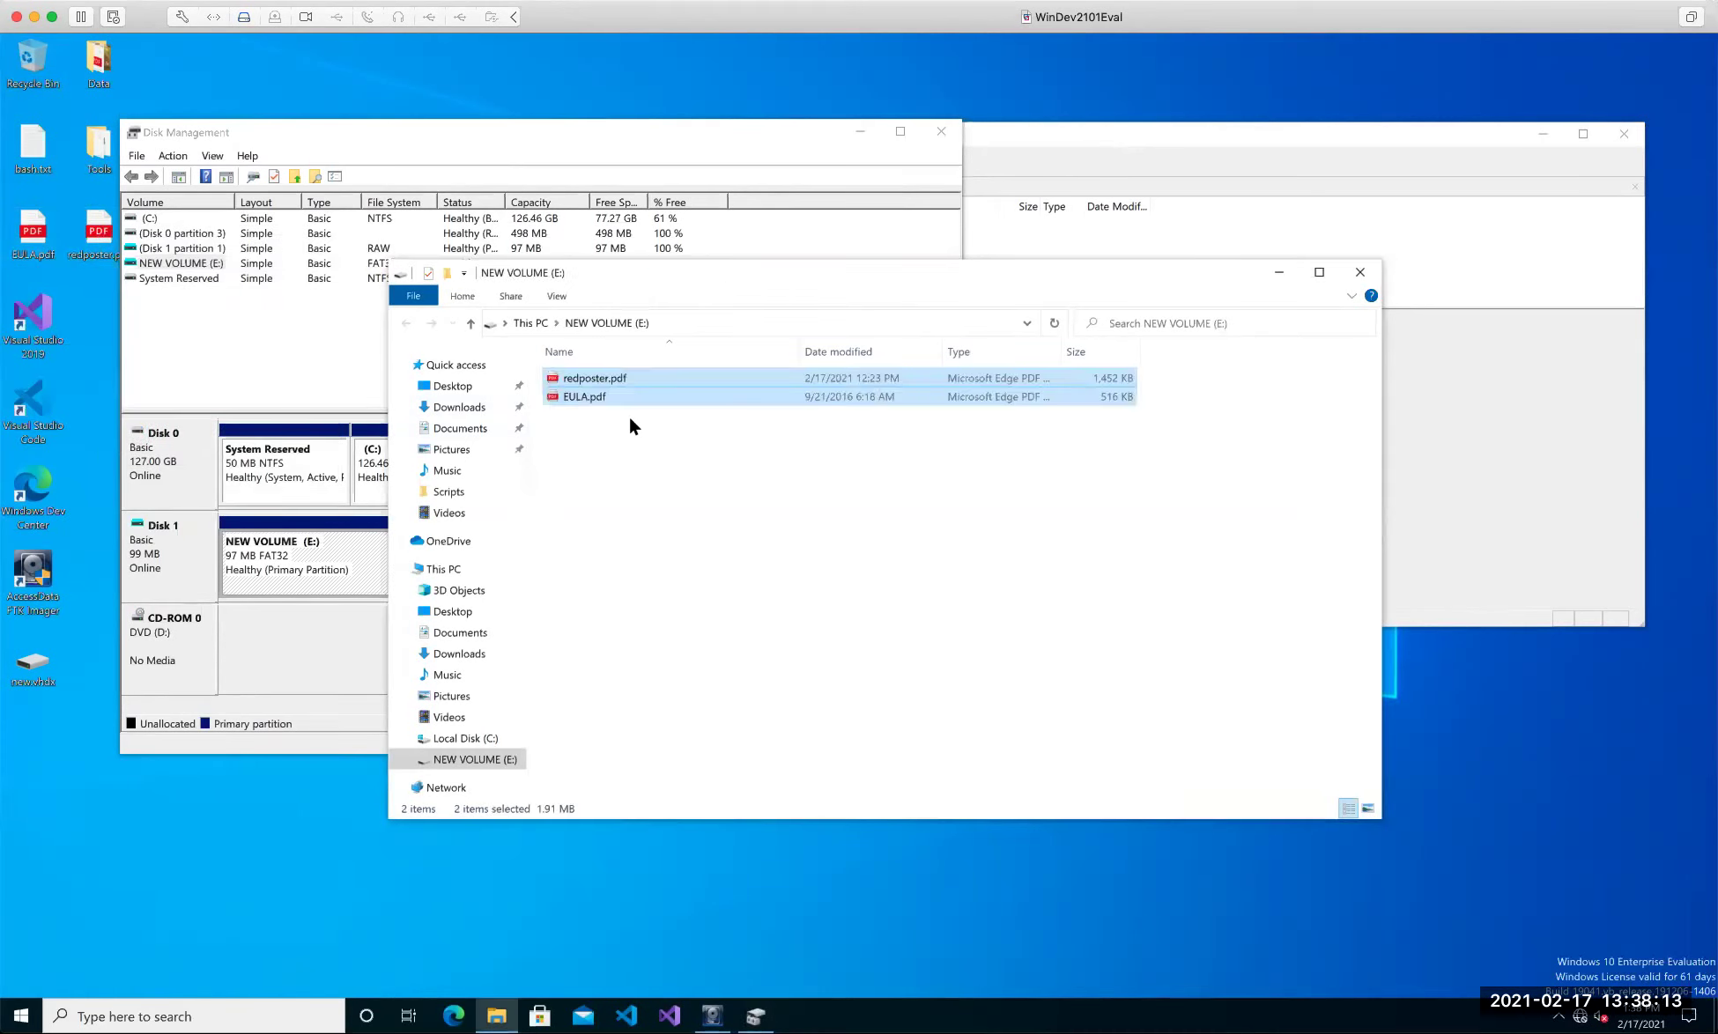
Delete redposter.pdf from NEW VOLUME (E:), keeping EULA.pdf.
{"action": "left_click", "coordinate": [627, 430]}
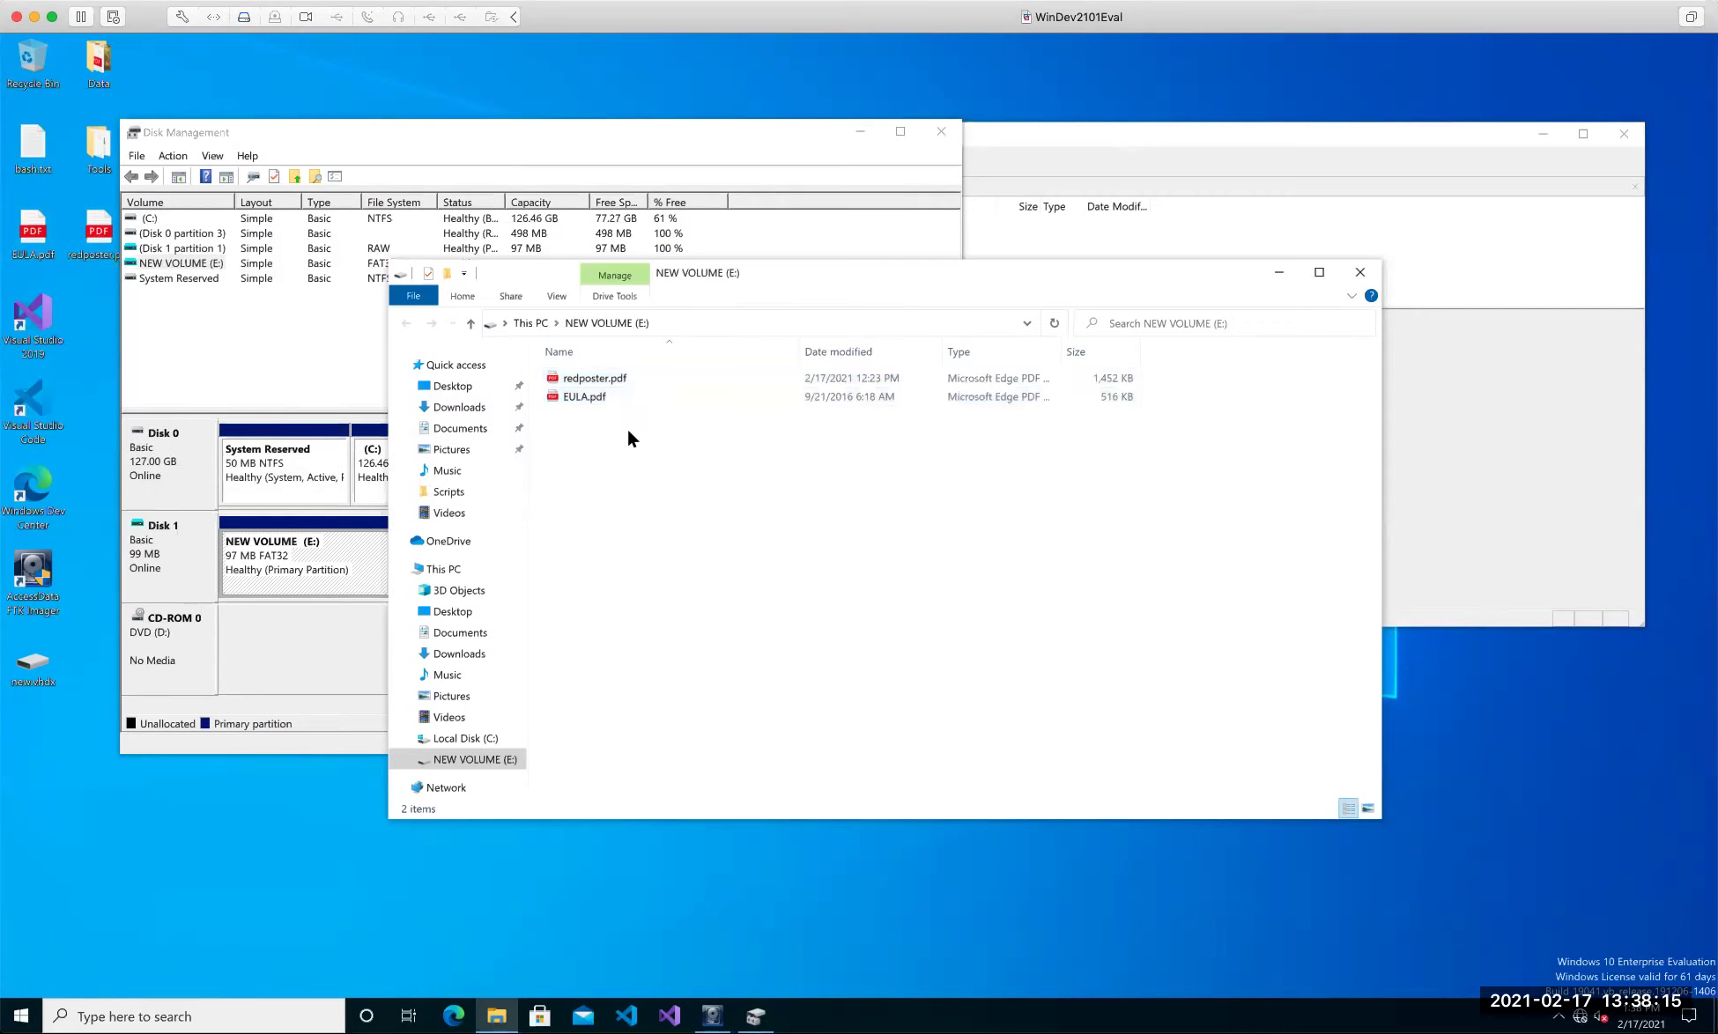
{"action": "left_click", "coordinate": [612, 381]}
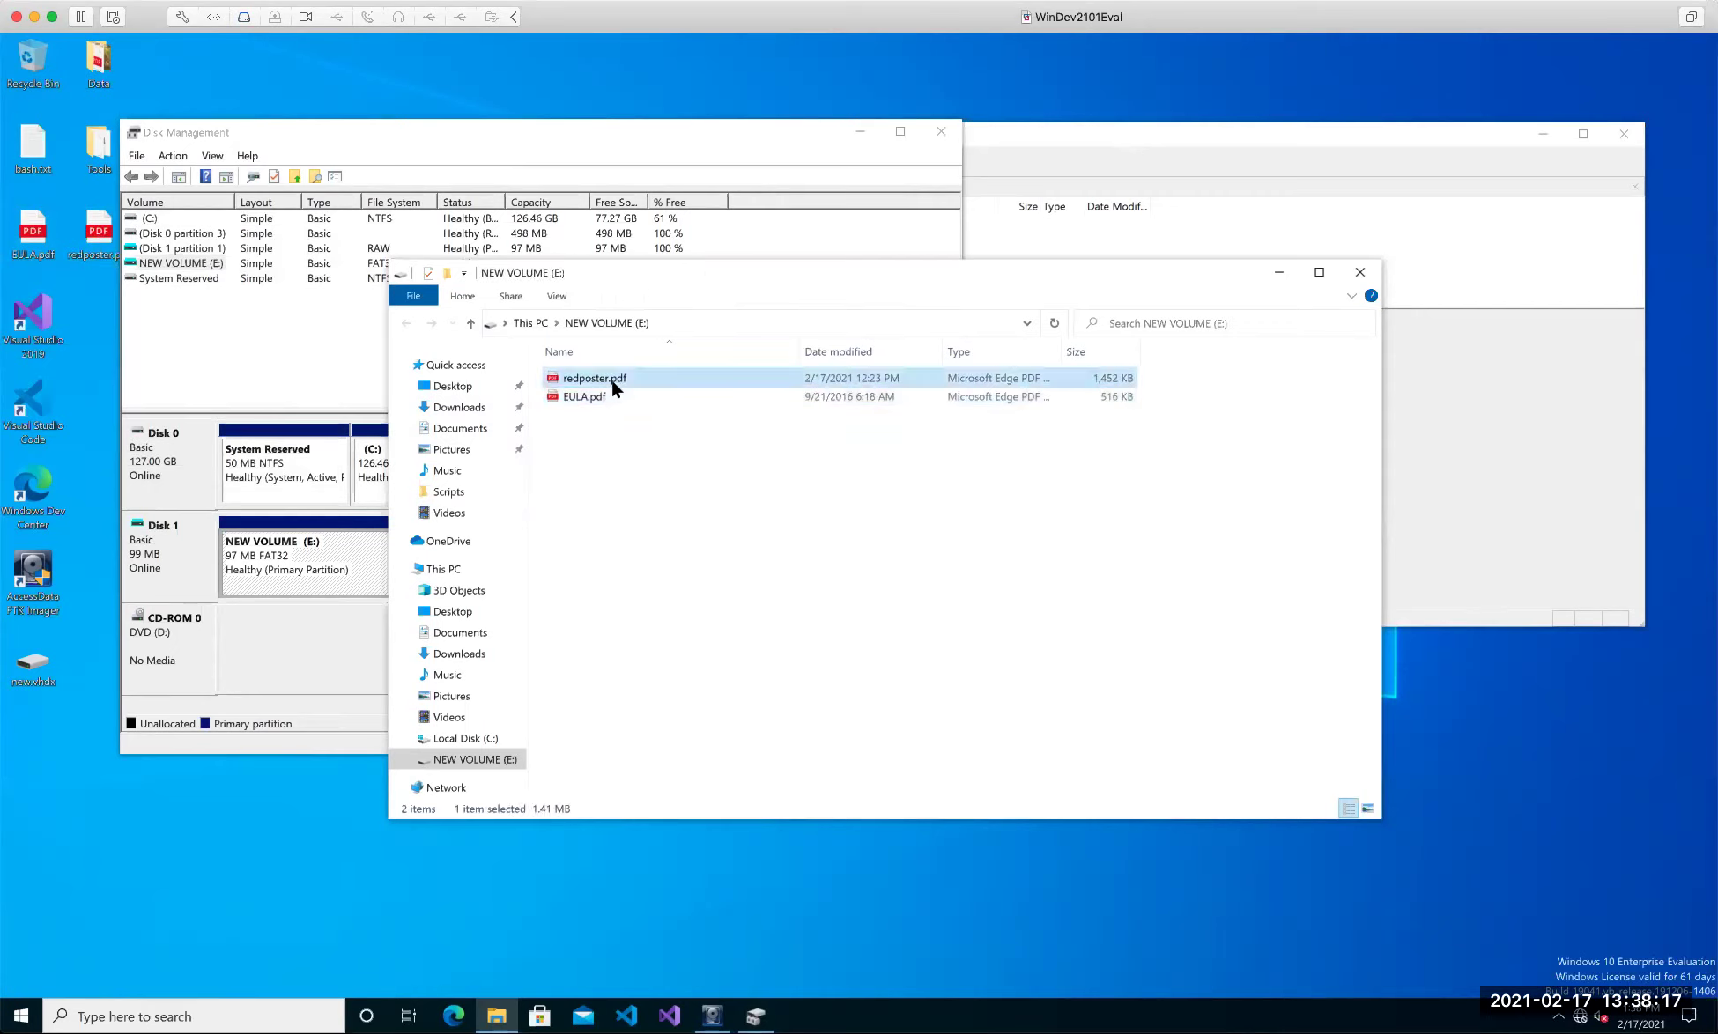
{"action": "key", "text": "Delete"}
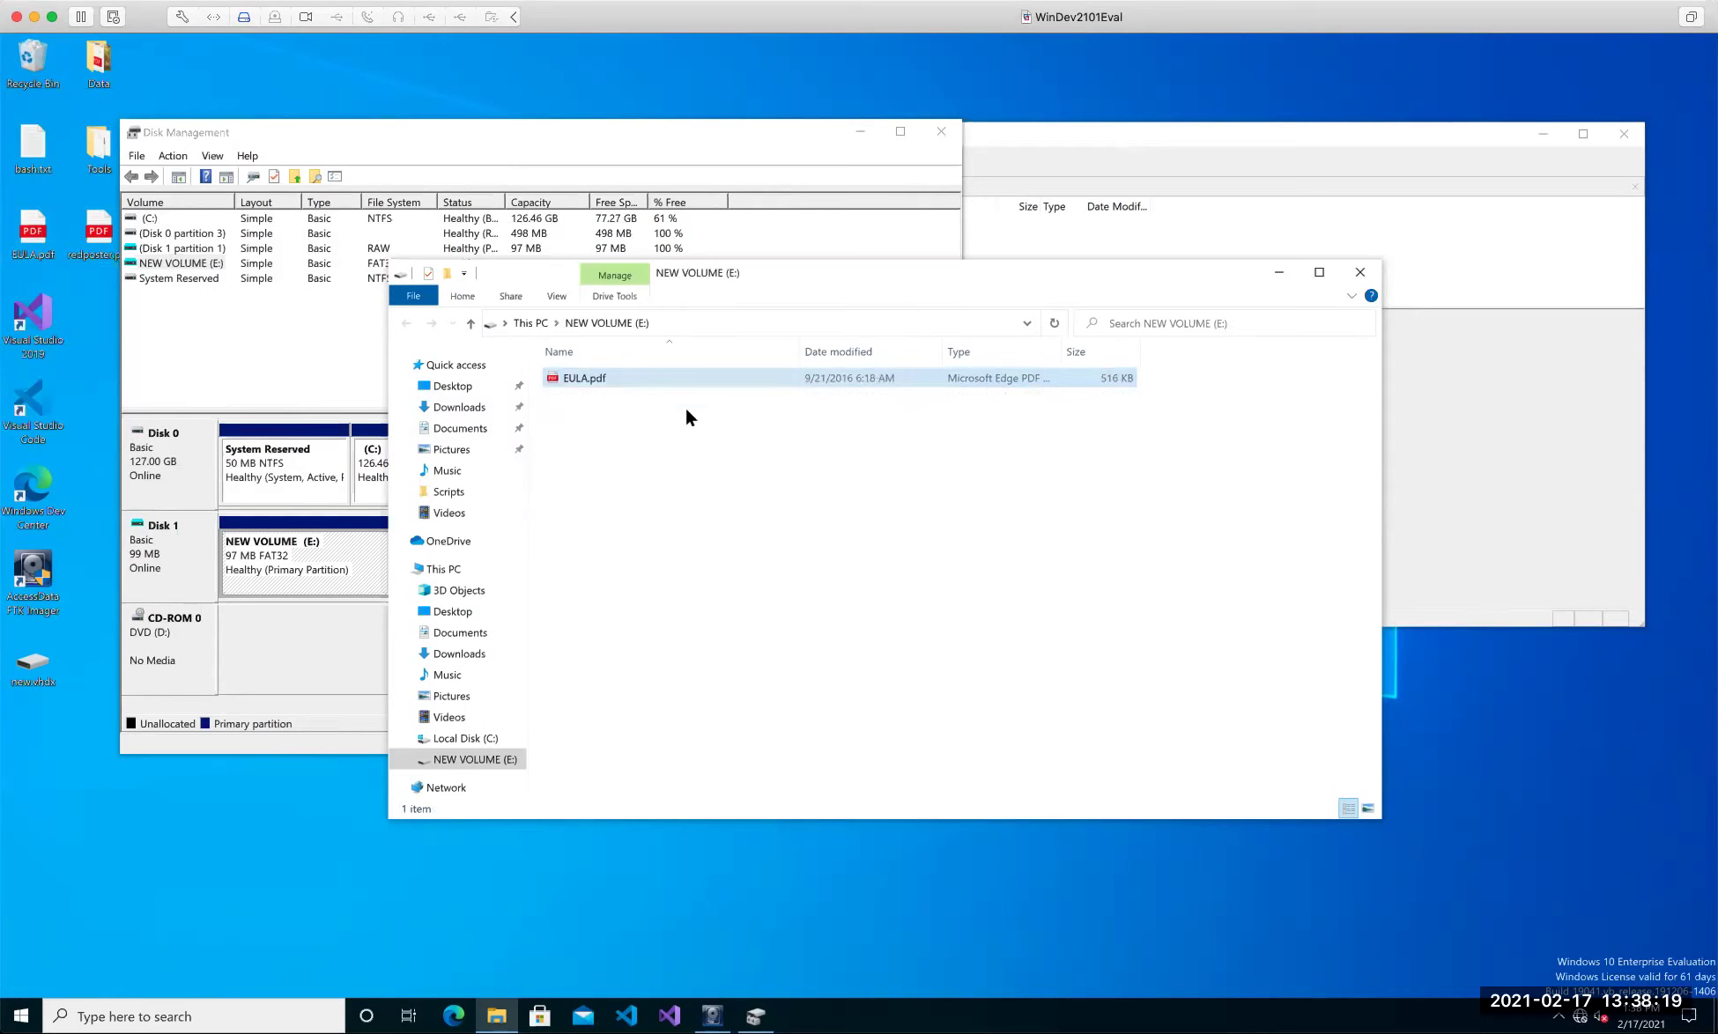
Switch to FTK Imager and add the physical drive PHYSICALDRIVE1, the 104MB Microsoft Virtual Disk, as an evidence item.
{"action": "left_click", "coordinate": [1344, 223]}
{"action": "left_click_drag", "start_coordinate": [797, 138], "coordinate": [339, 134]}
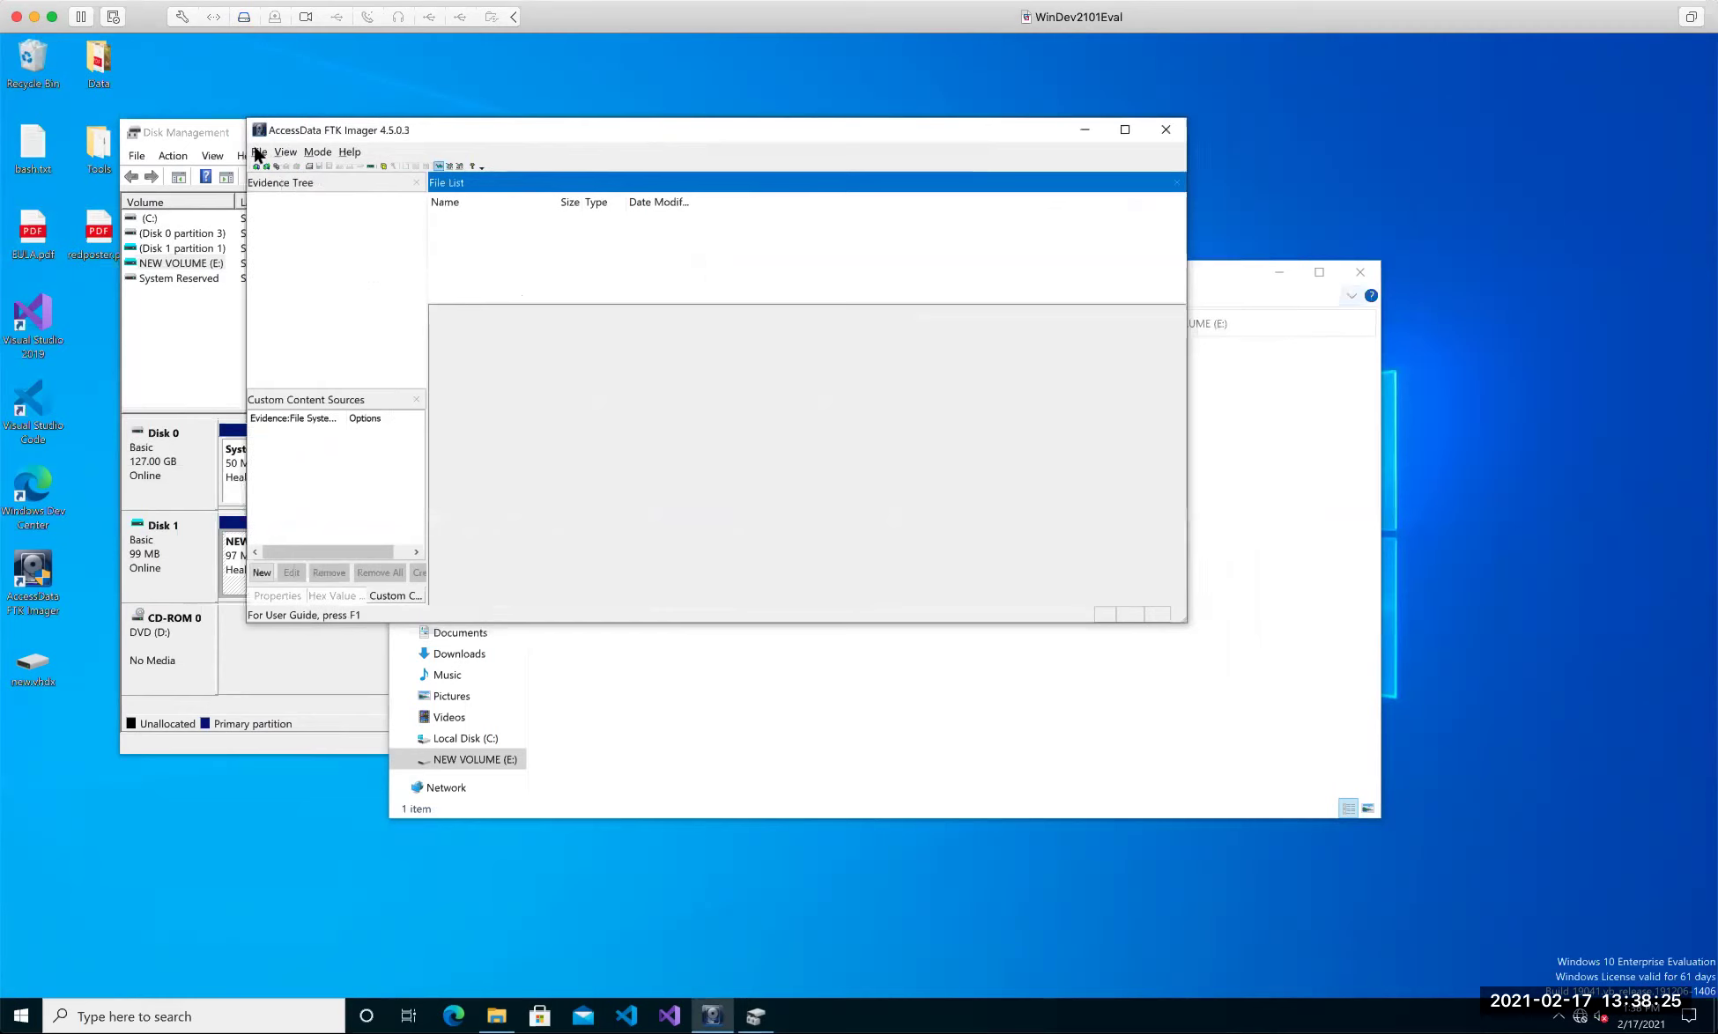
{"action": "left_click", "coordinate": [259, 158]}
{"action": "left_click", "coordinate": [264, 167]}
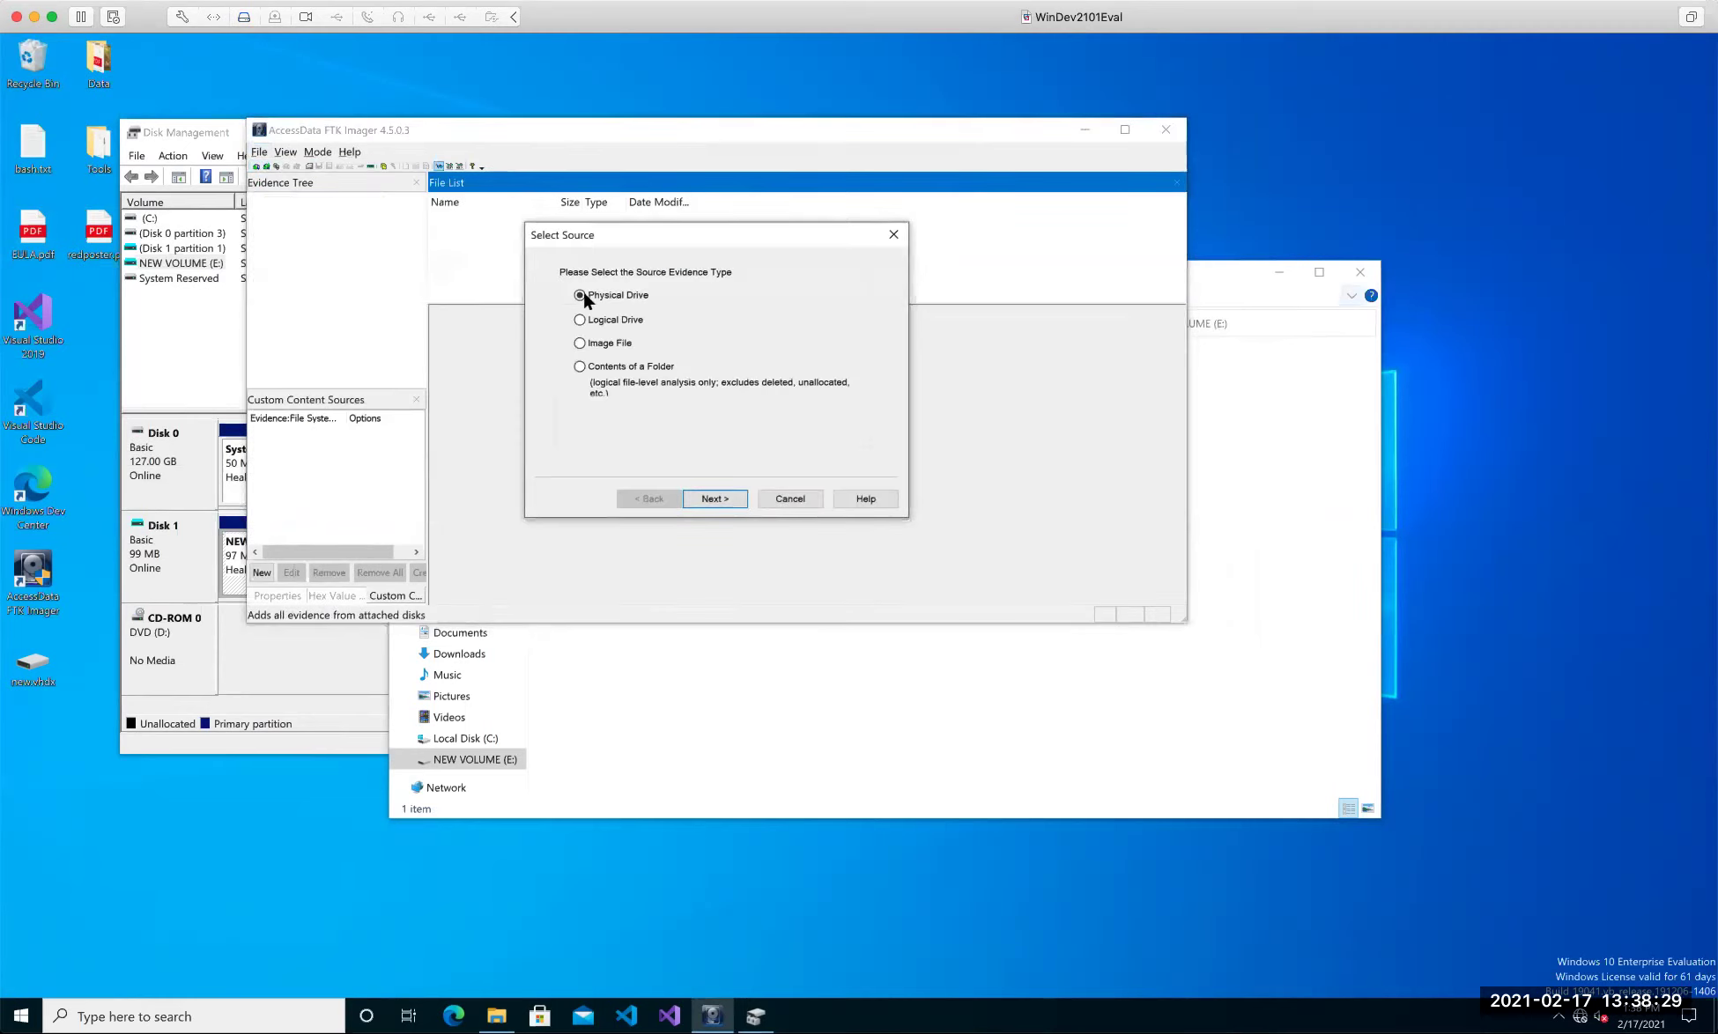
{"action": "left_click", "coordinate": [578, 292]}
{"action": "key", "text": "Return"}
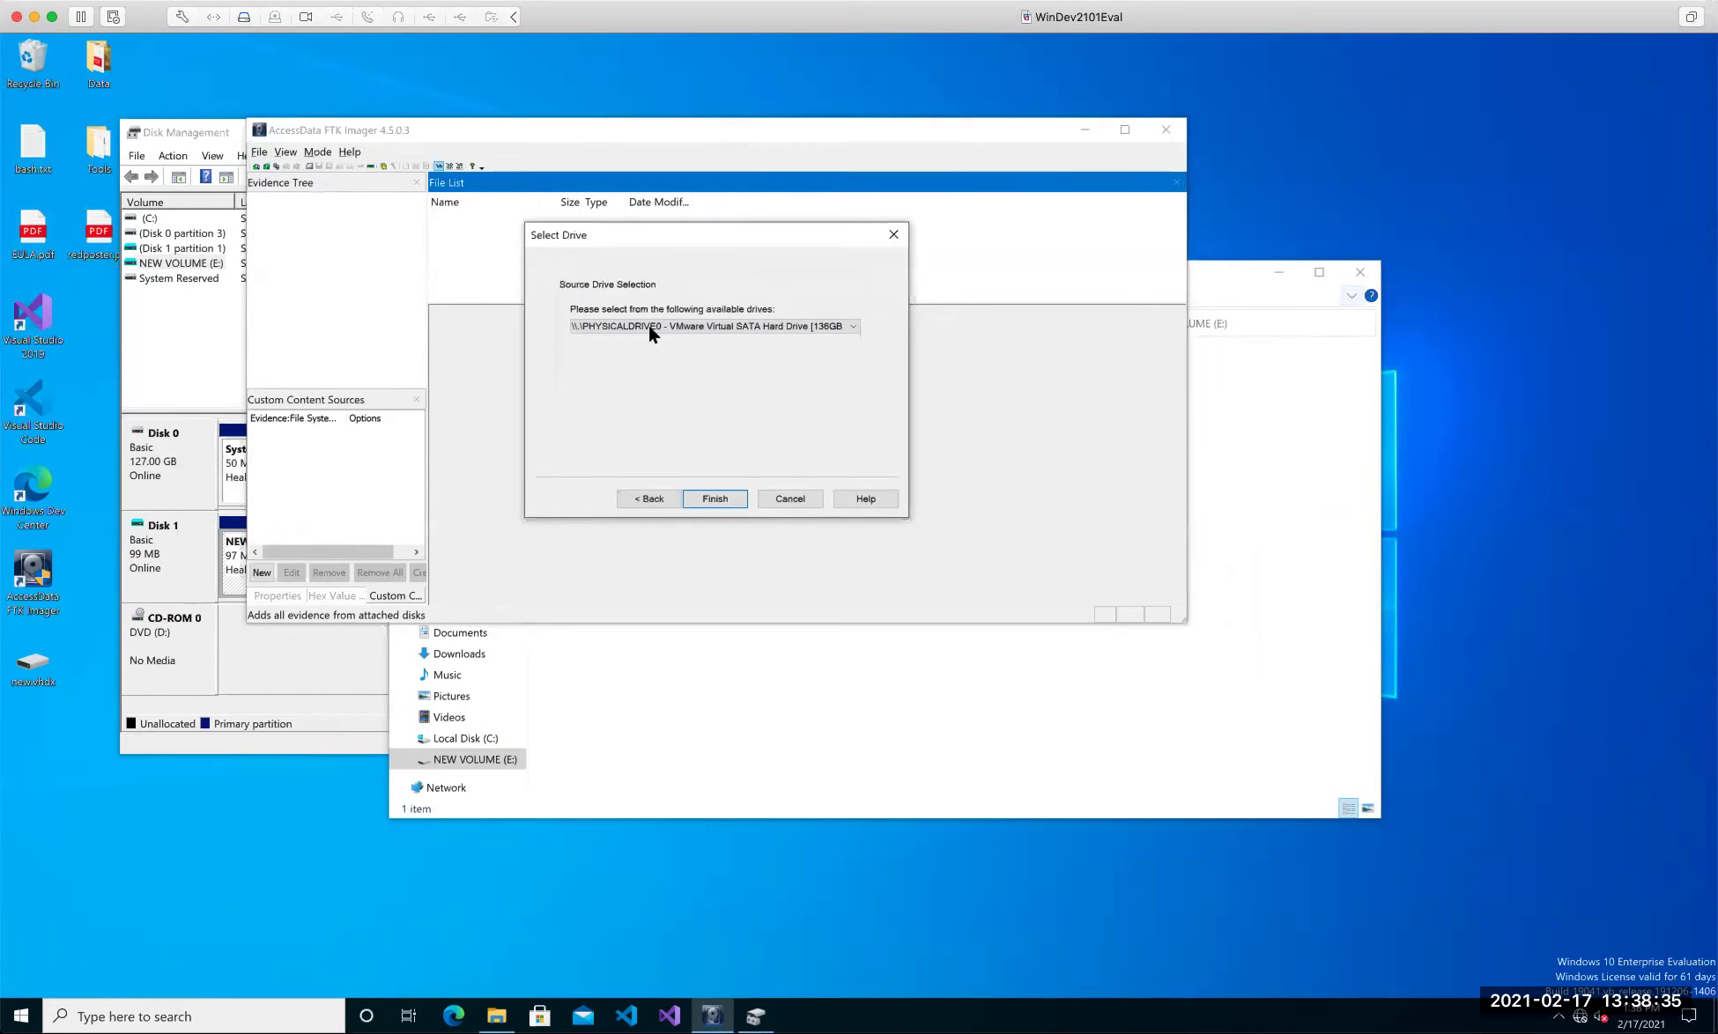
{"action": "left_click", "coordinate": [649, 326]}
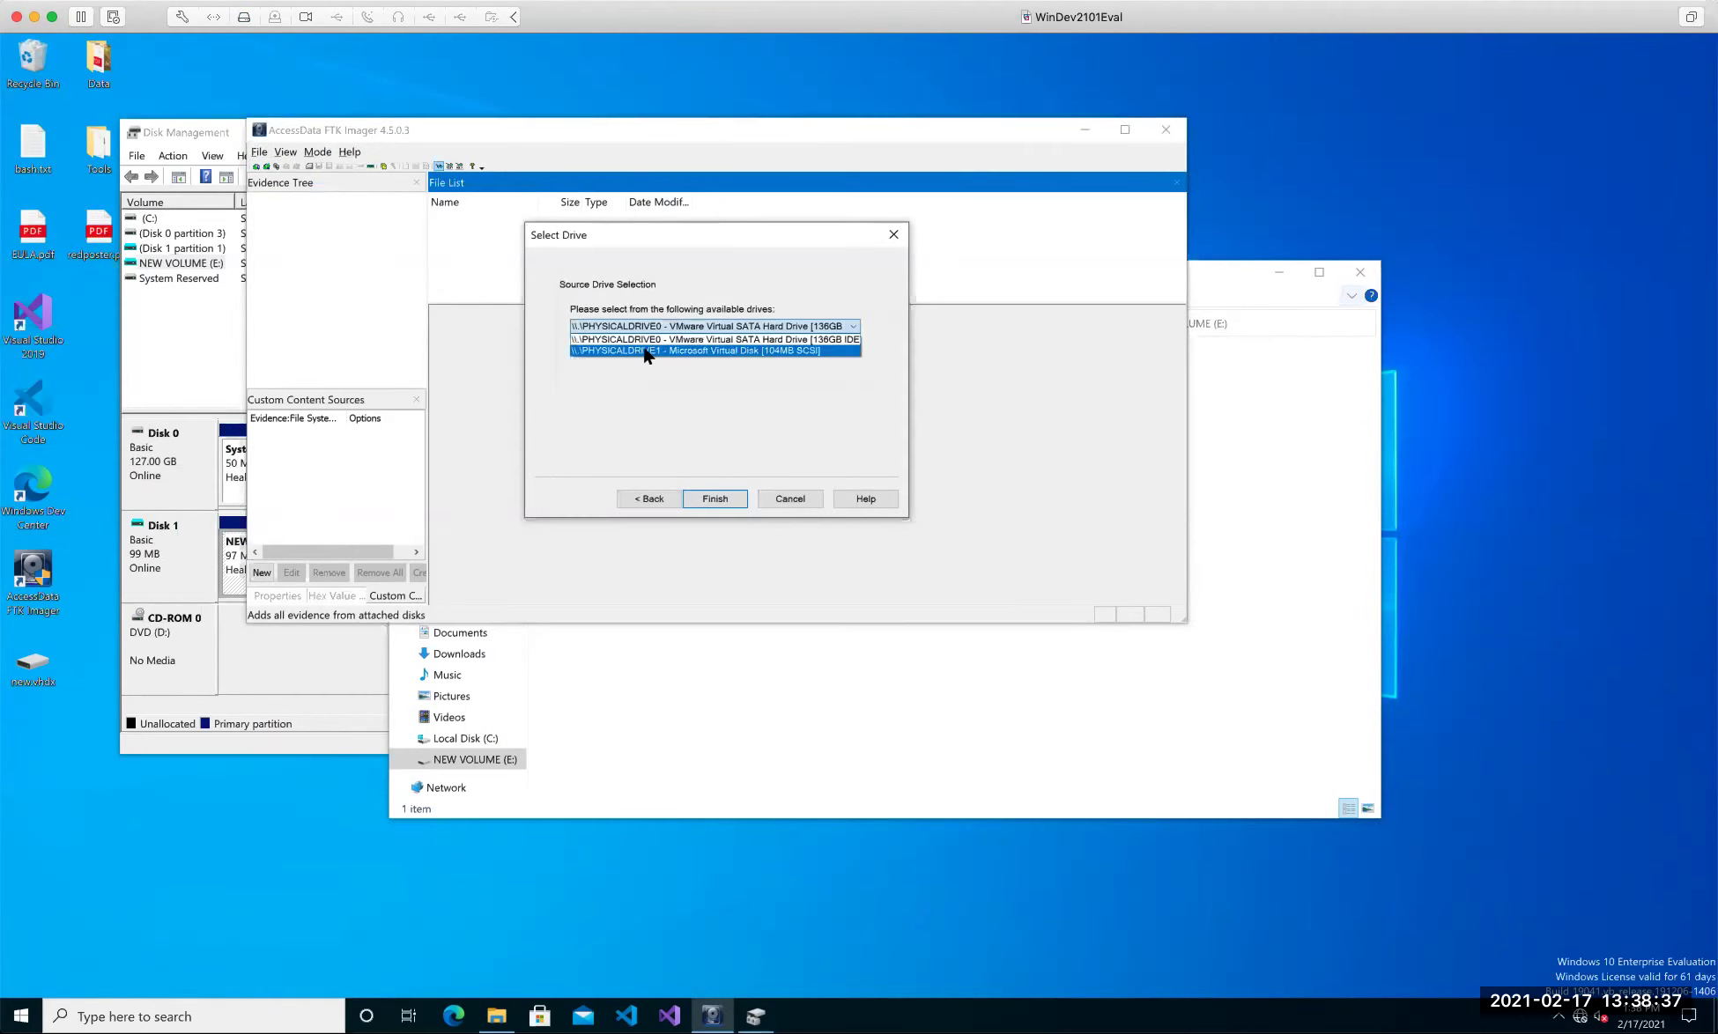
{"action": "left_click", "coordinate": [703, 351]}
{"action": "left_click", "coordinate": [712, 497]}
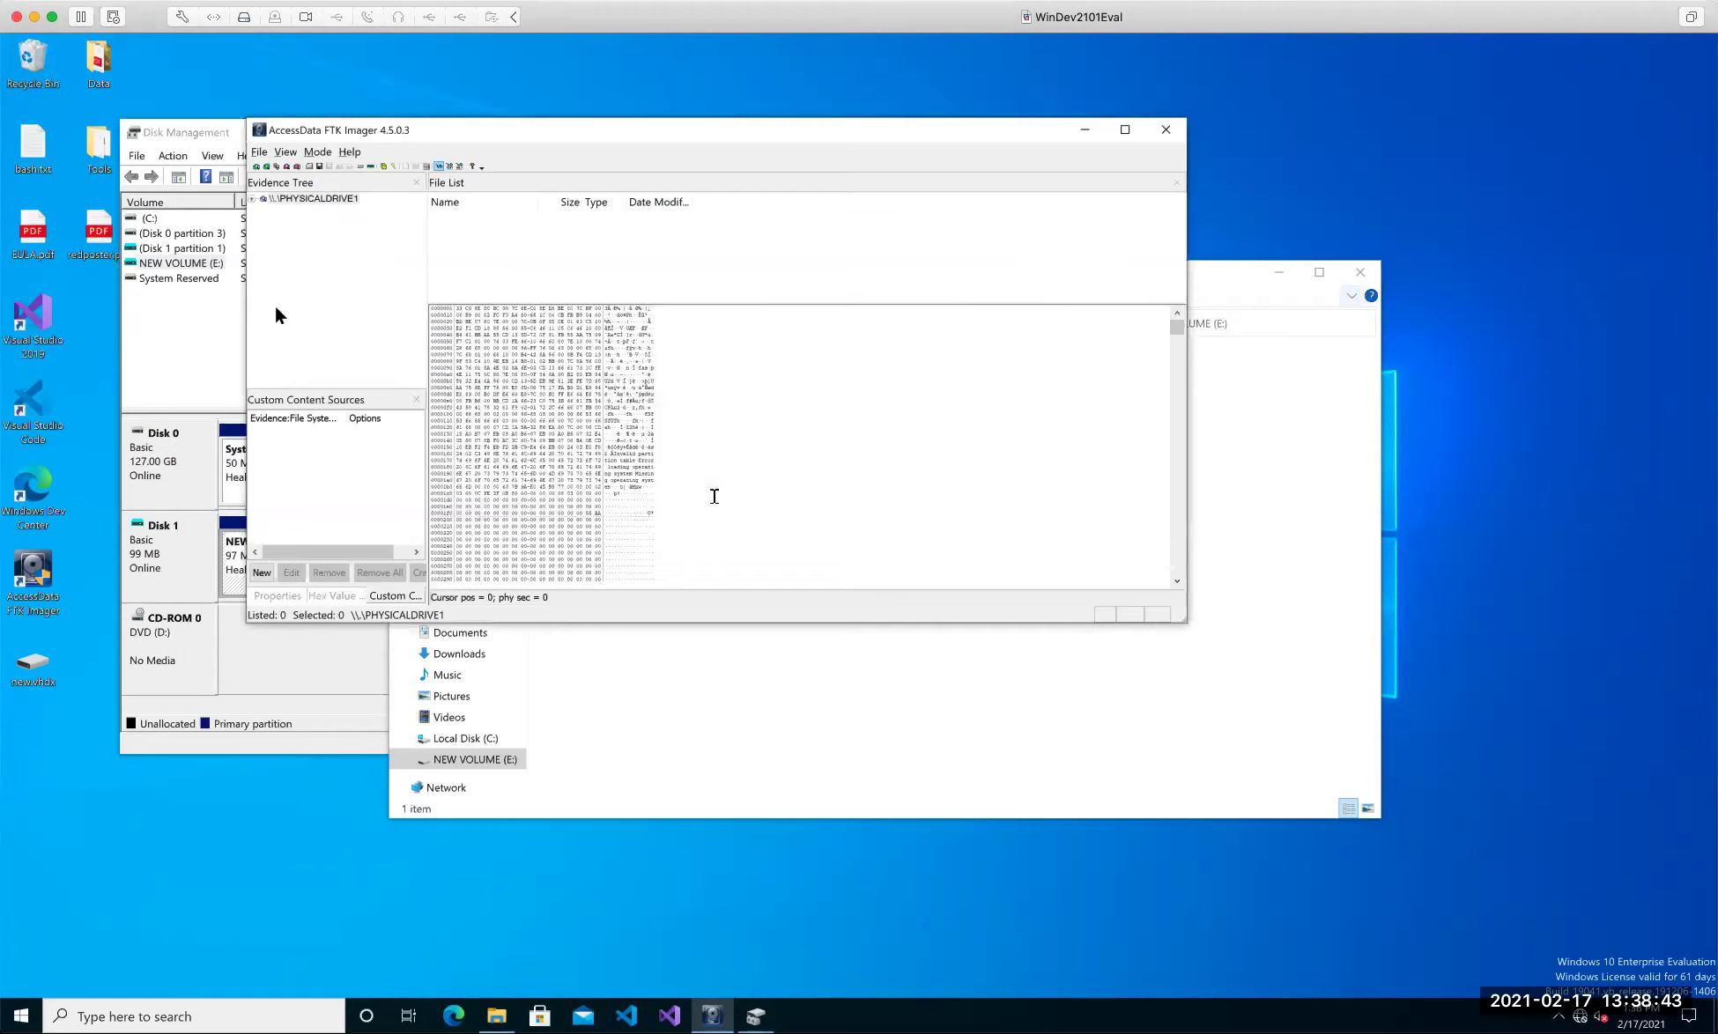
Expand PHYSICALDRIVE1 through Partition 1 and NEW VOLUME [FAT32], and list the contents of its [root] folder.
{"action": "left_click", "coordinate": [254, 197]}
{"action": "left_click", "coordinate": [253, 197]}
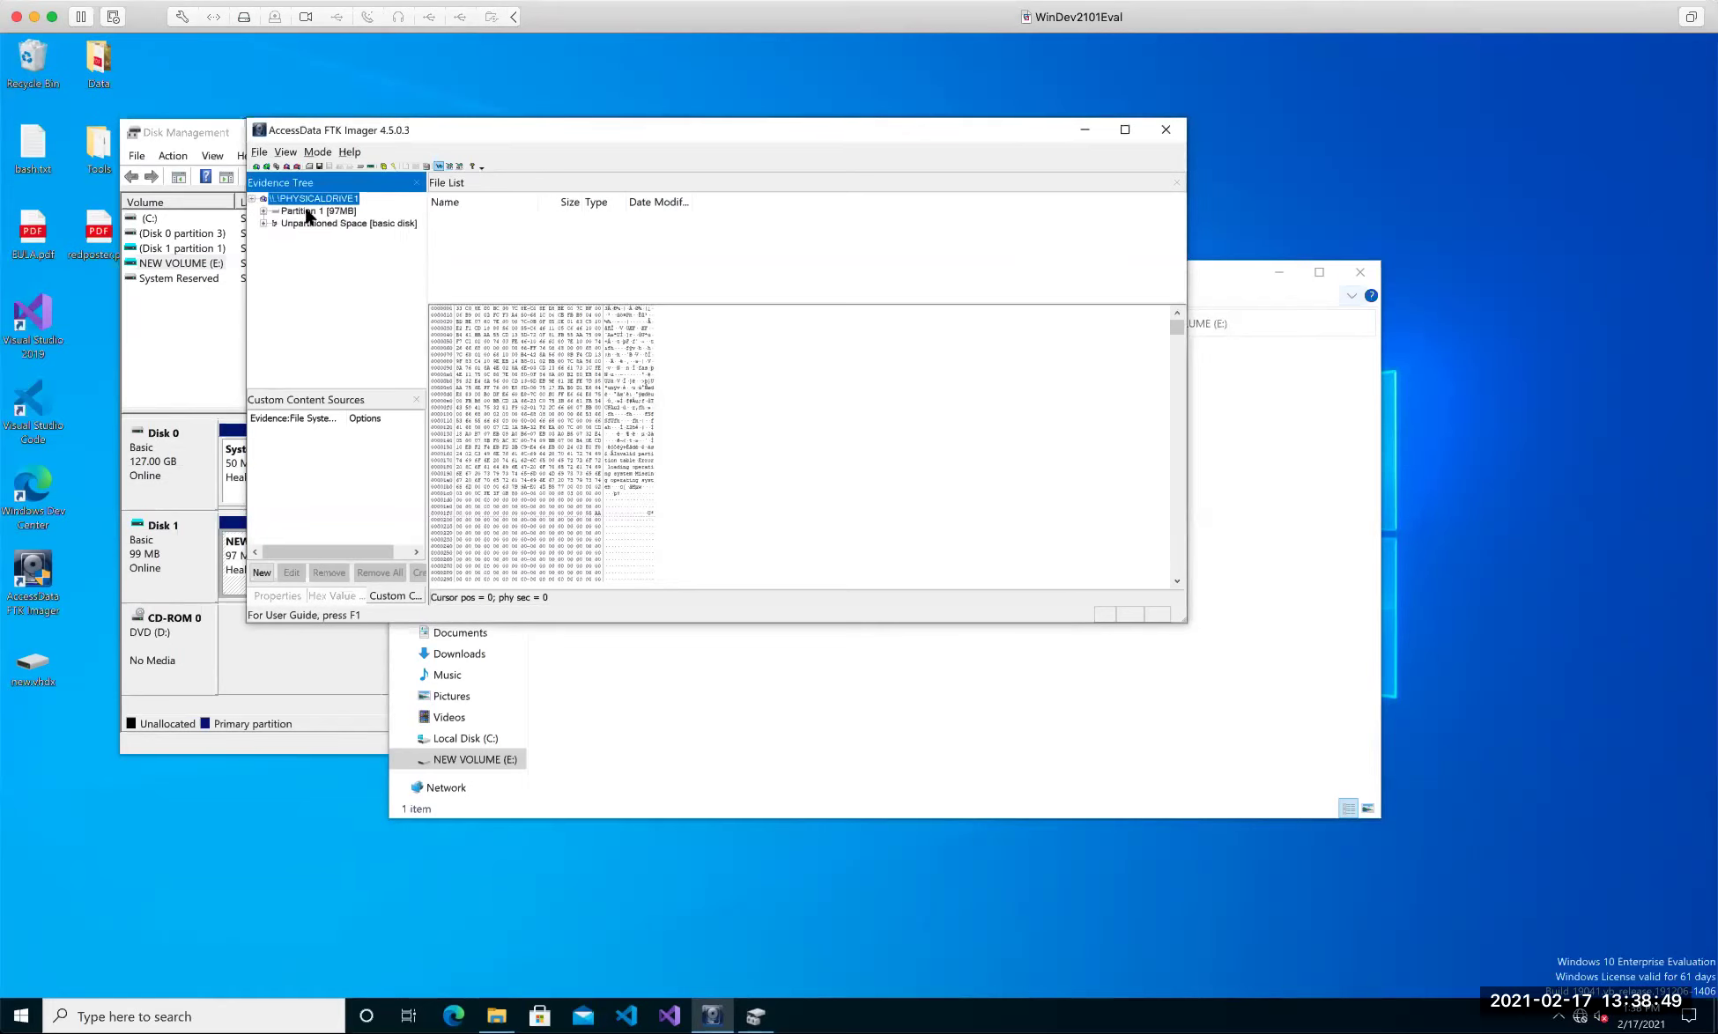
{"action": "left_click", "coordinate": [310, 213]}
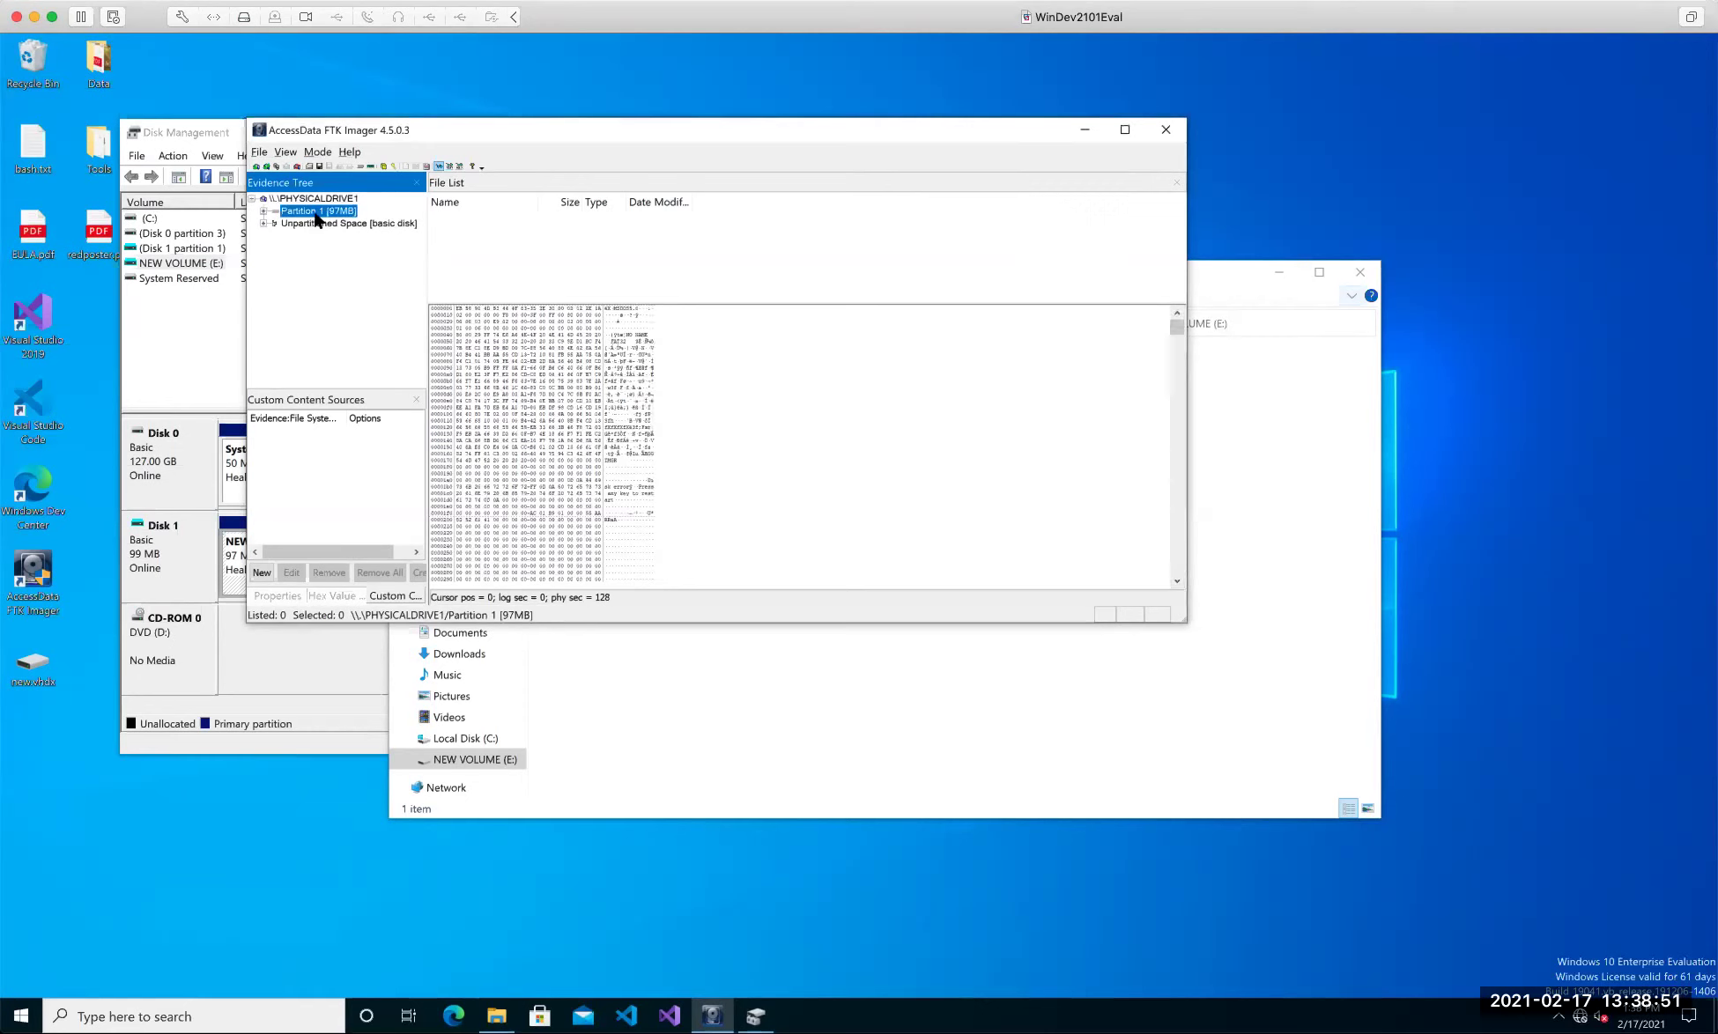
{"action": "double_click", "coordinate": [315, 214]}
{"action": "left_click", "coordinate": [315, 222]}
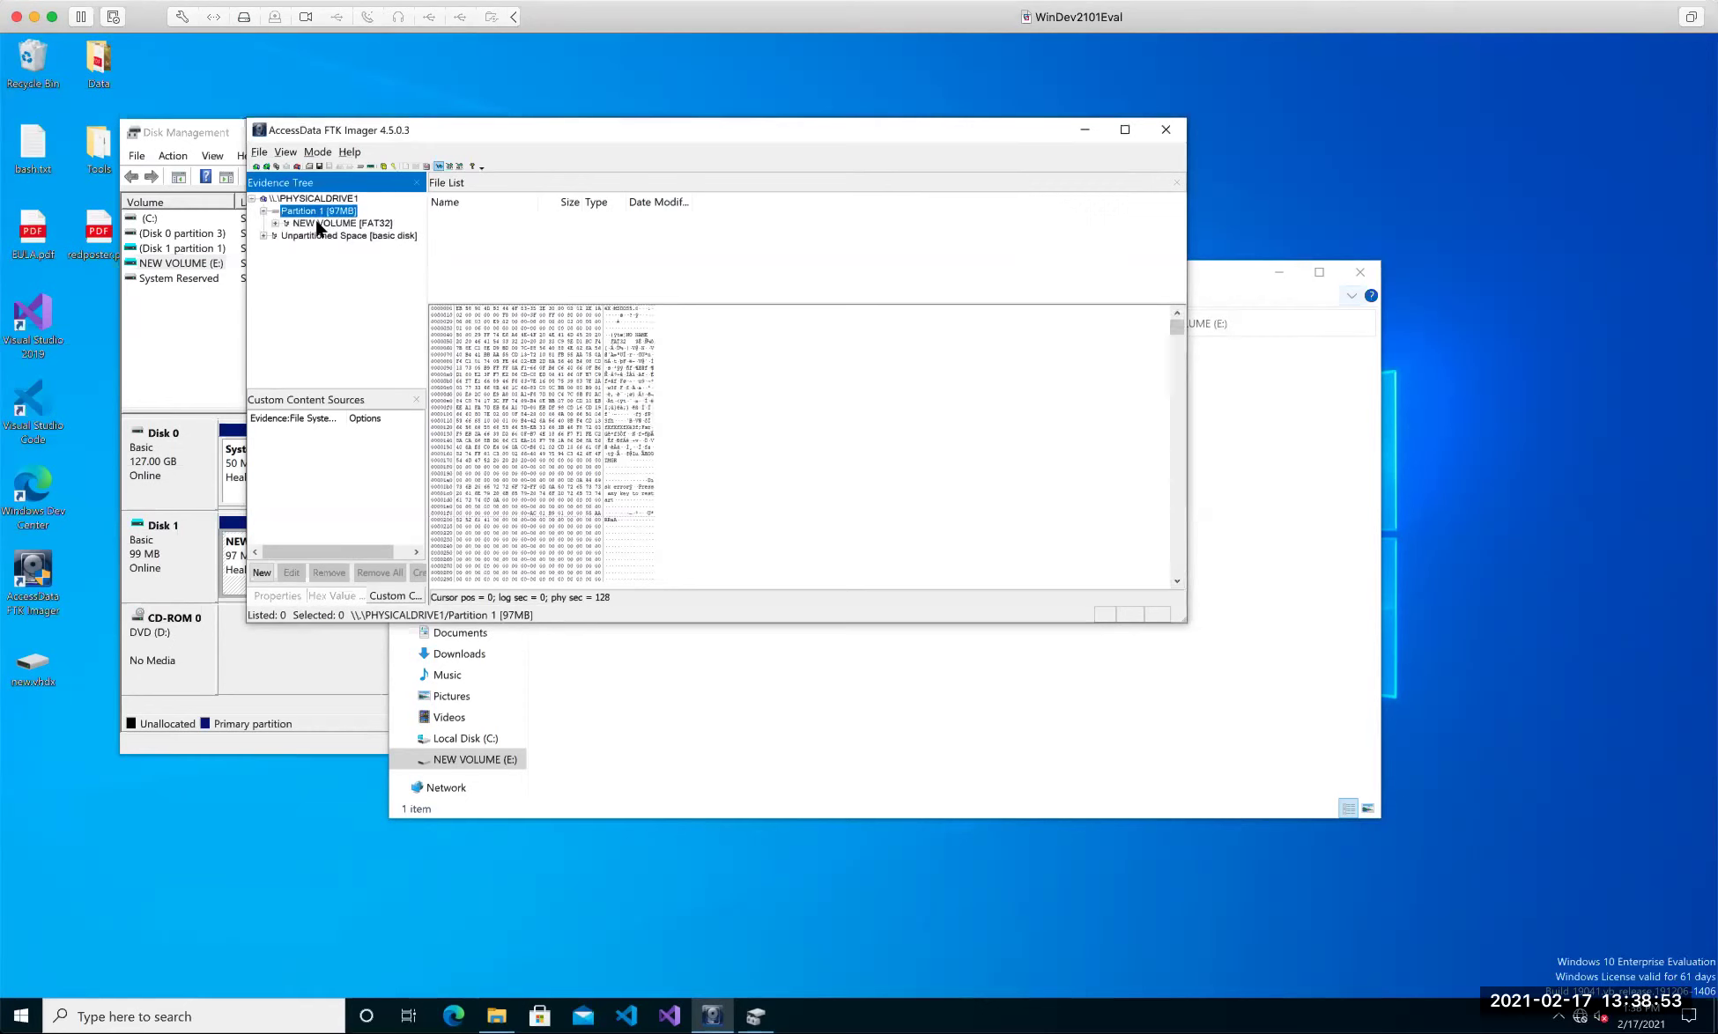
{"action": "double_click", "coordinate": [318, 225]}
{"action": "left_click", "coordinate": [314, 236]}
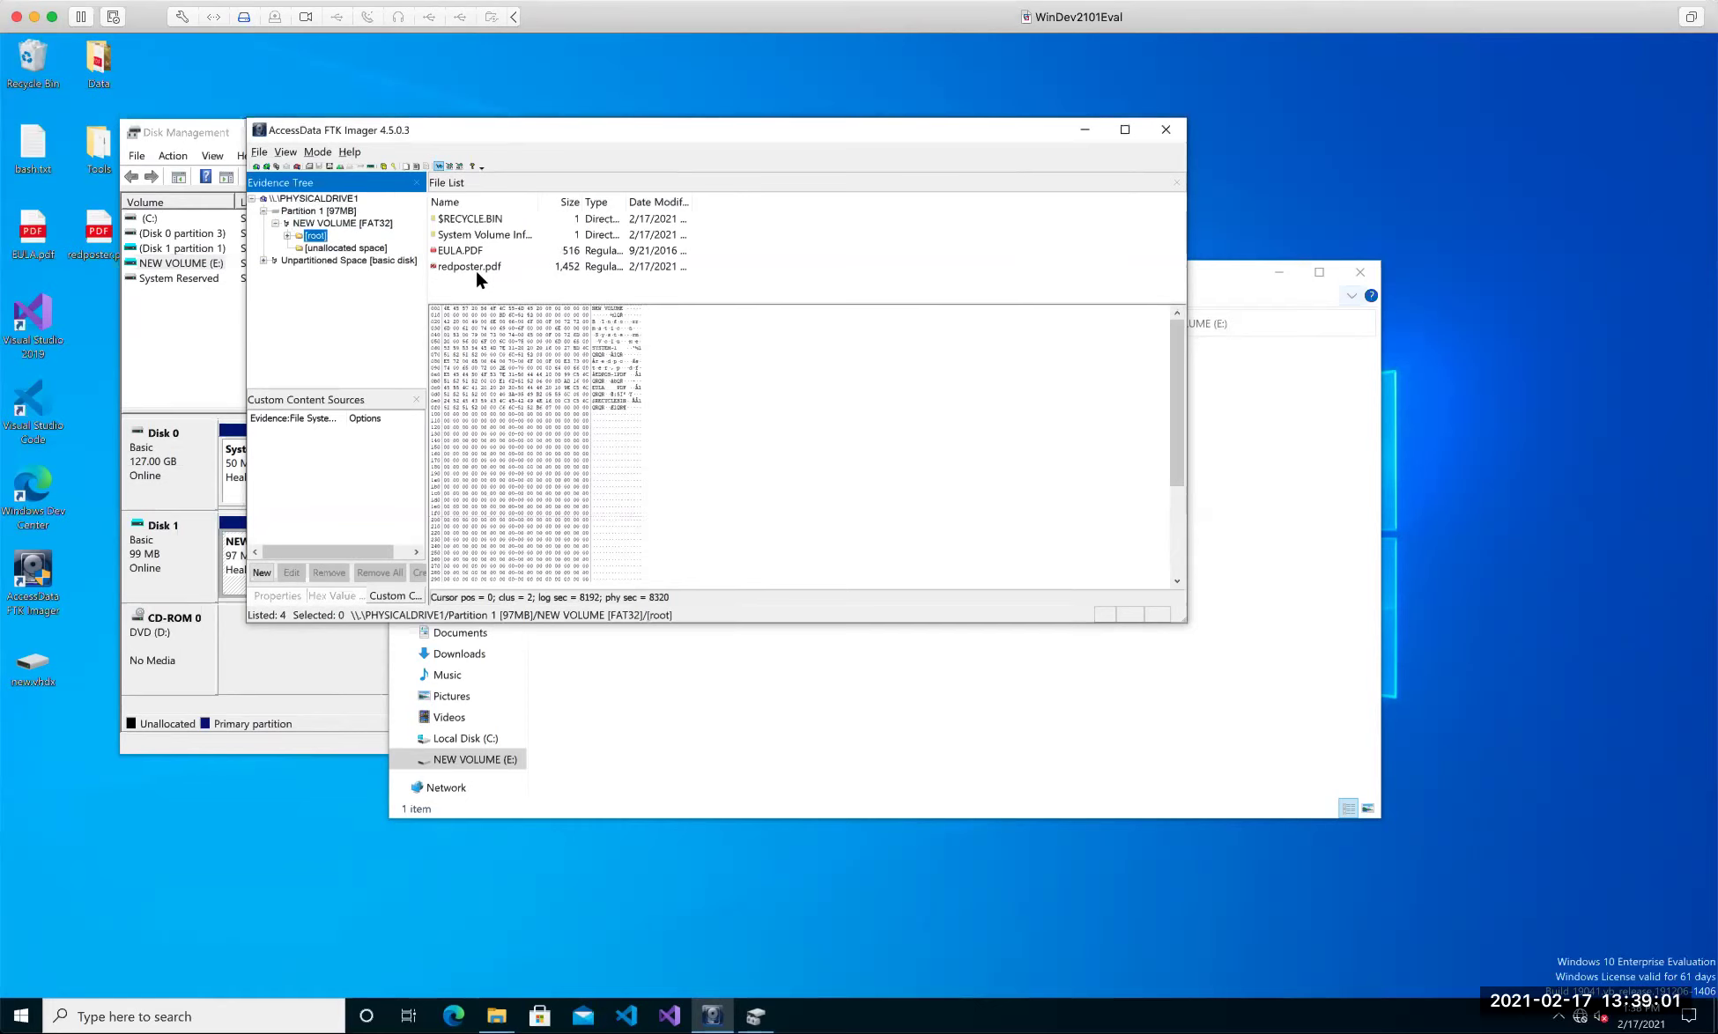
Preview the deleted redposter.pdf in the root folder and bring up its file export options.
{"action": "left_click", "coordinate": [475, 269]}
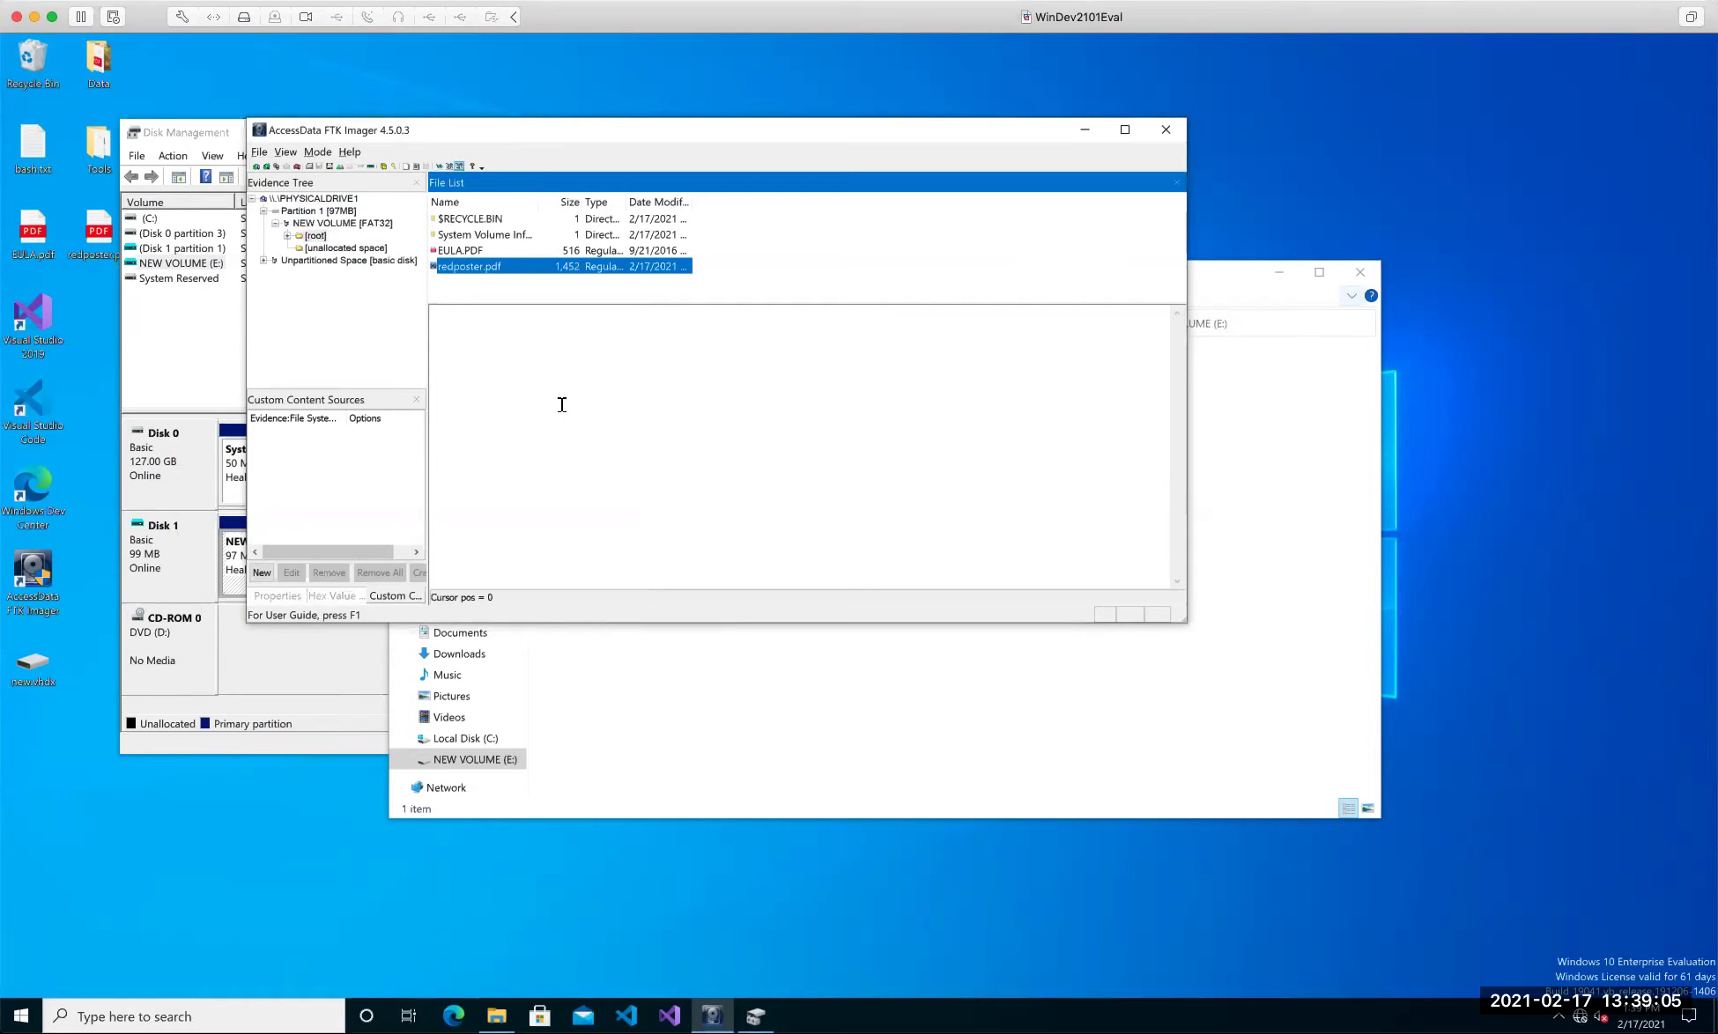
{"action": "left_click", "coordinate": [438, 165]}
{"action": "right_click", "coordinate": [480, 266]}
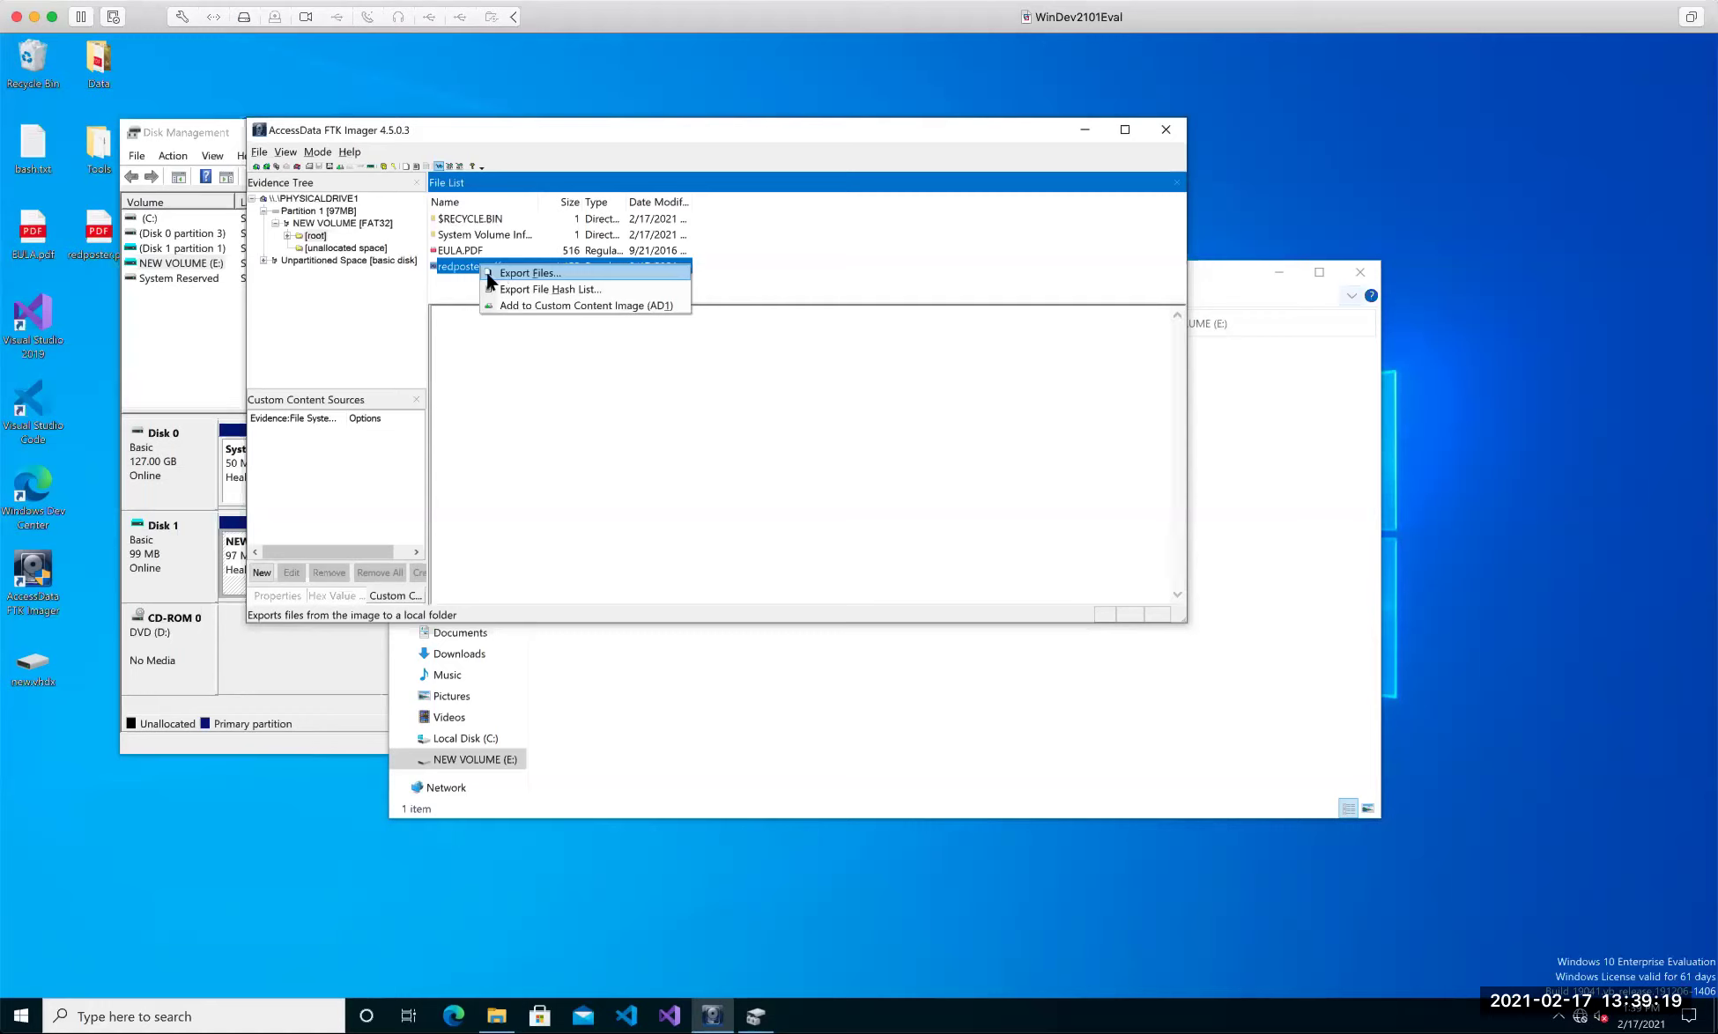
{"action": "left_click", "coordinate": [472, 274]}
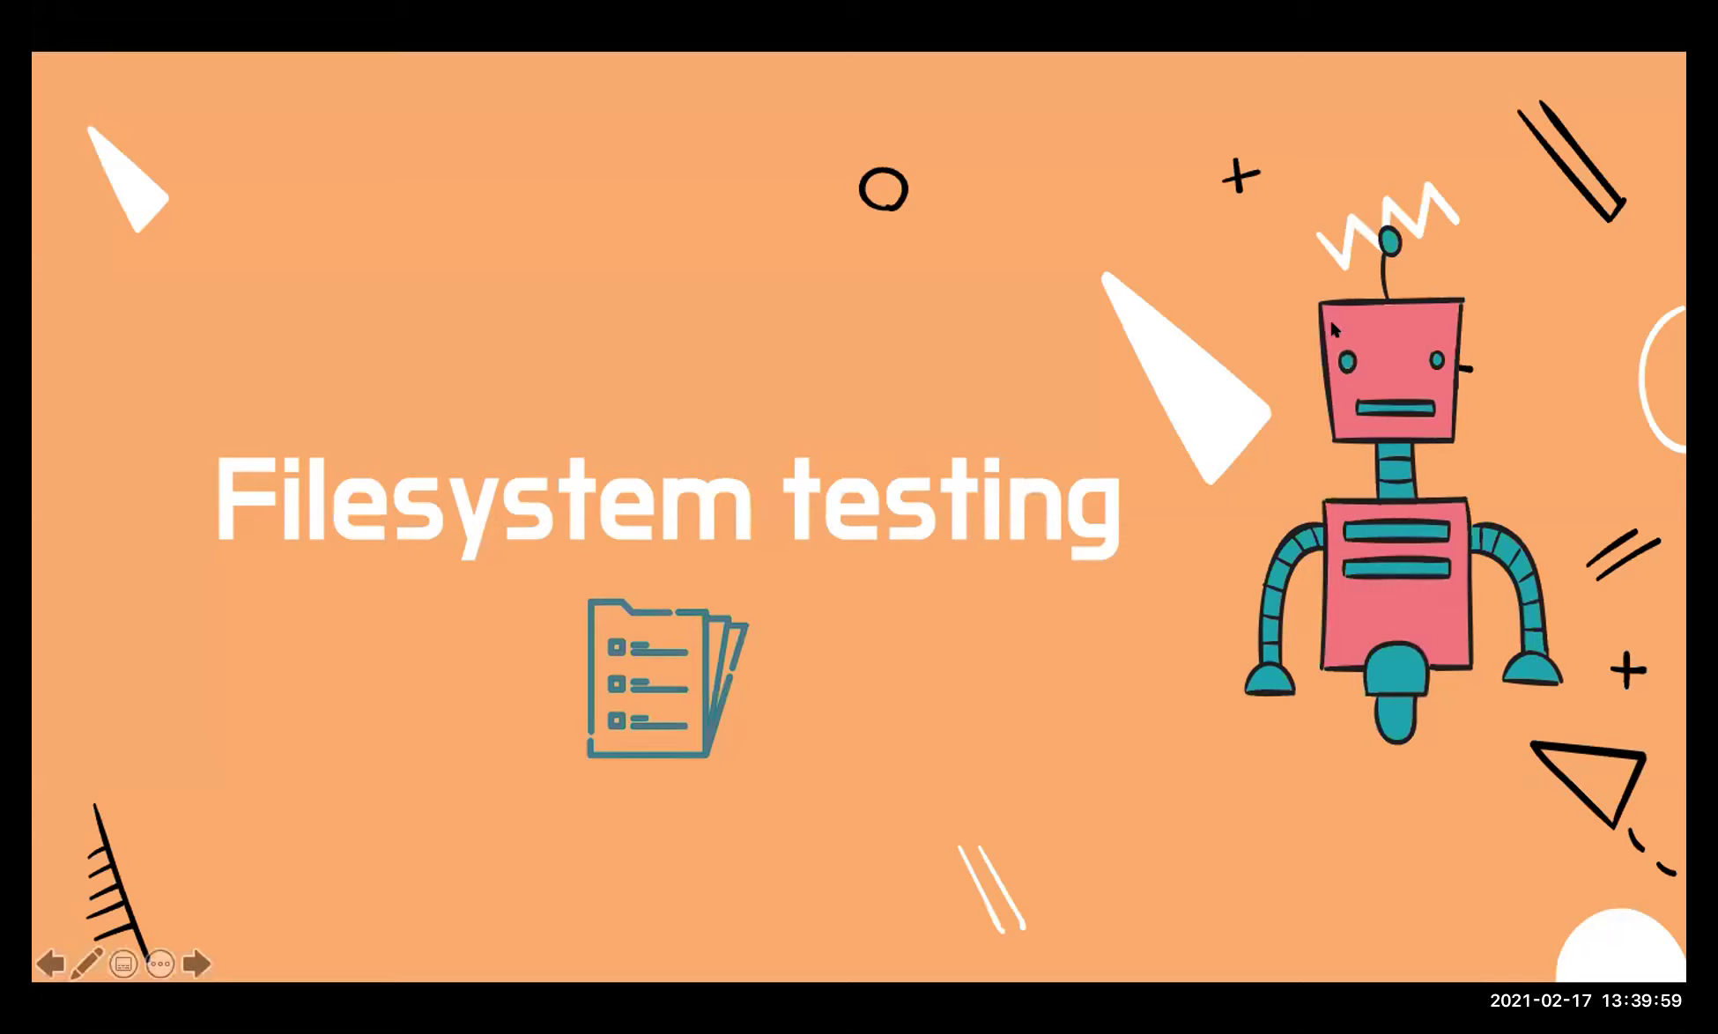
{"action": "key", "text": "Right"}
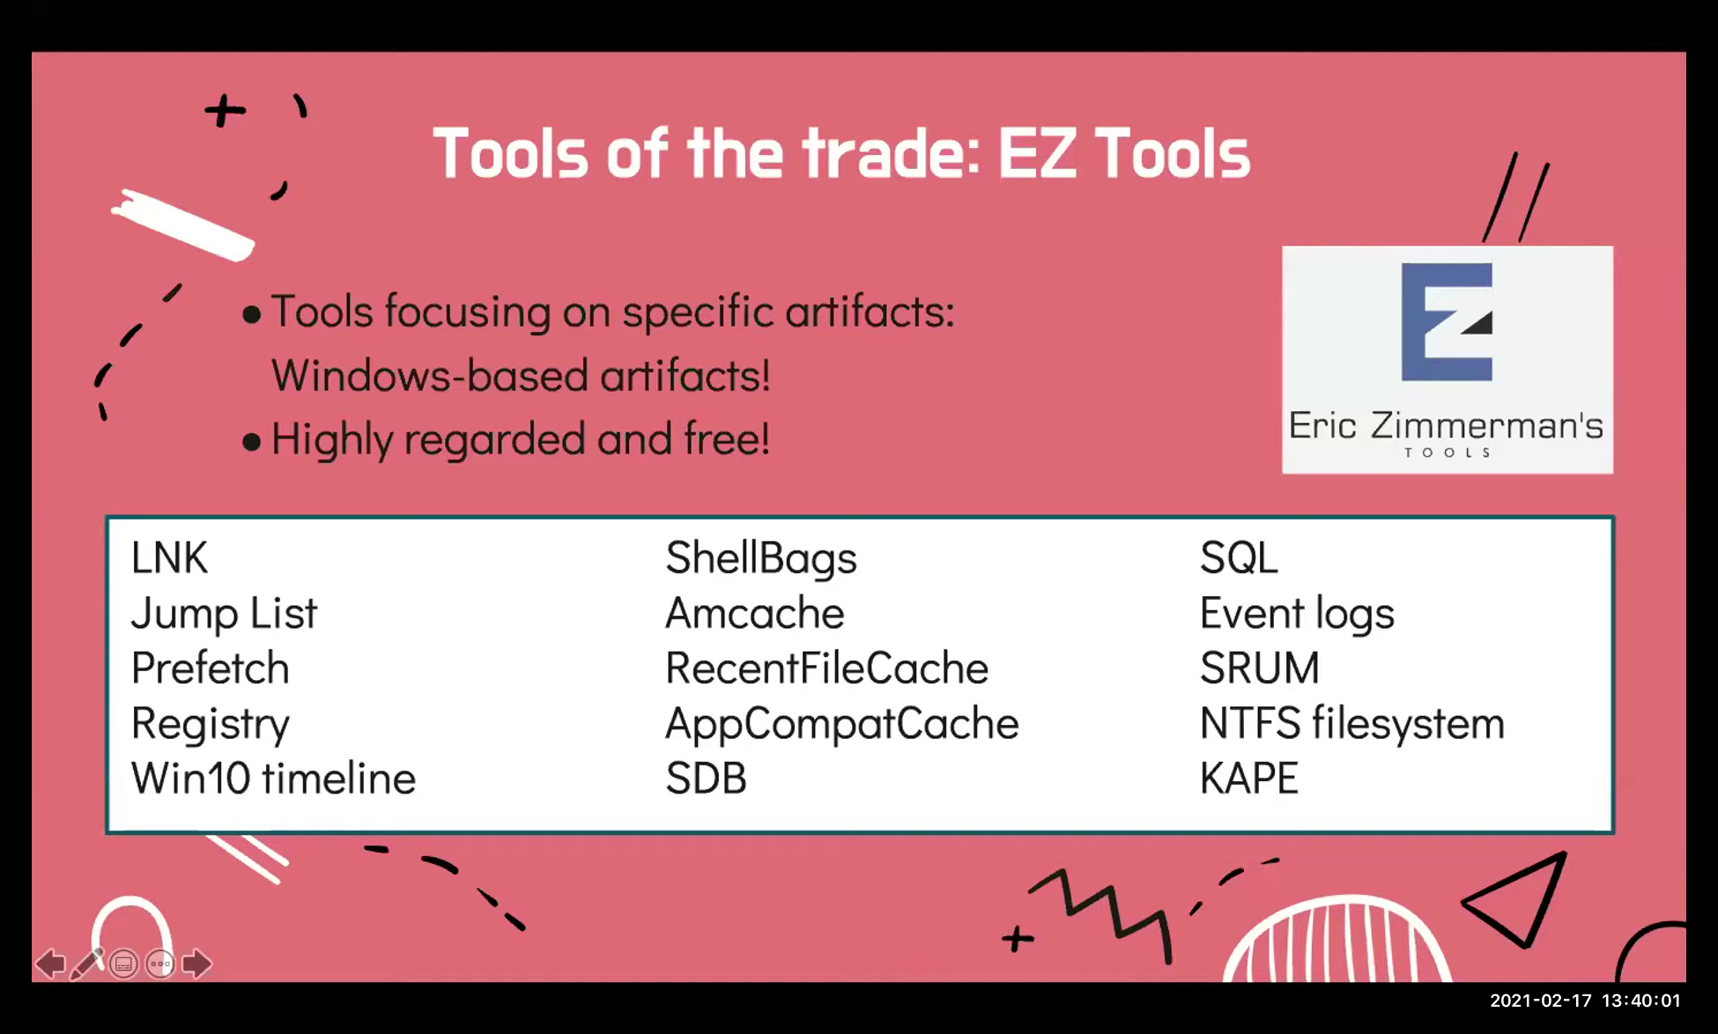